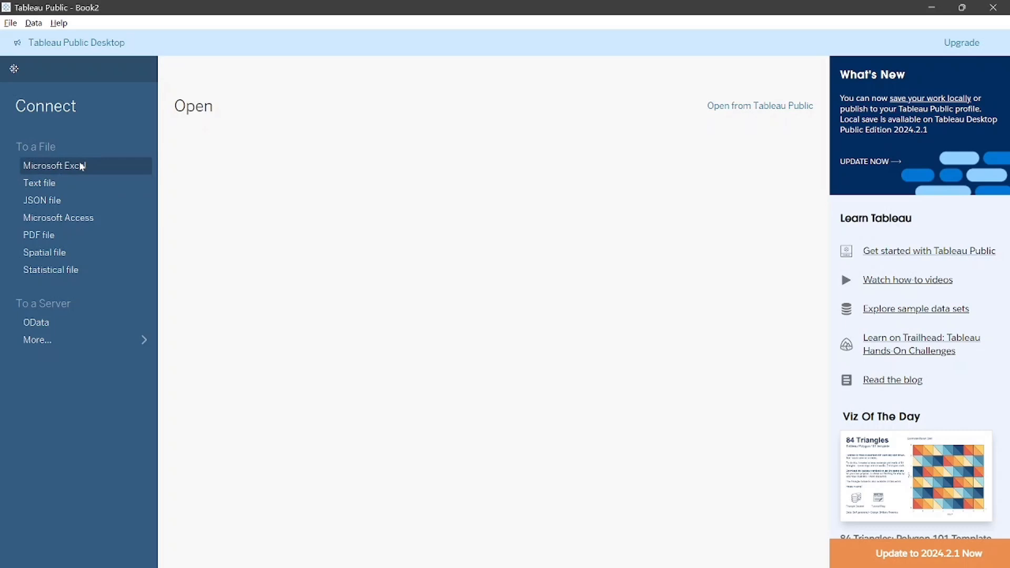
# Connect to the Agriculture Excel workbook in the Downloads folder as the data source
pyautogui.click(80, 165)
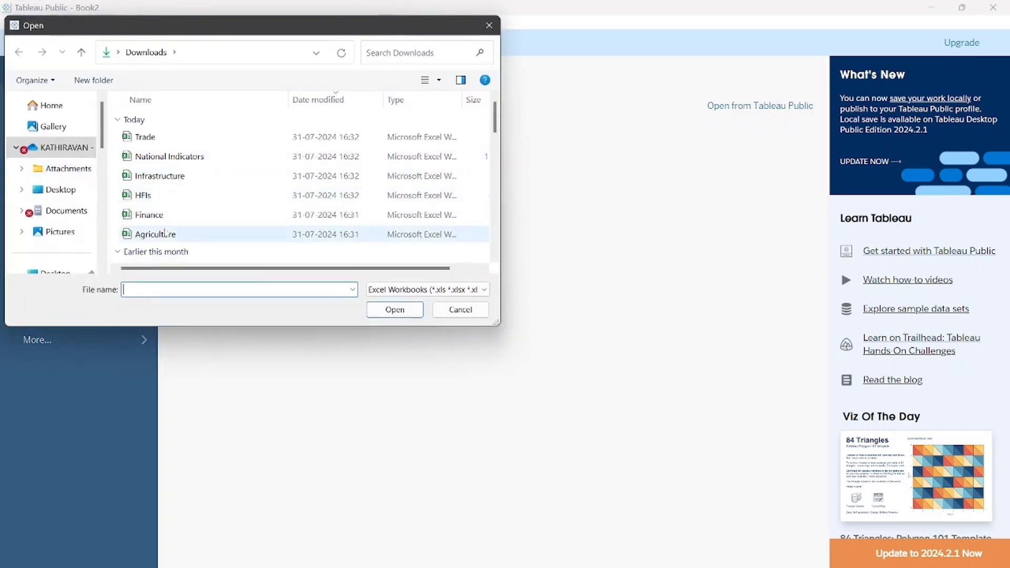
pyautogui.click(166, 233)
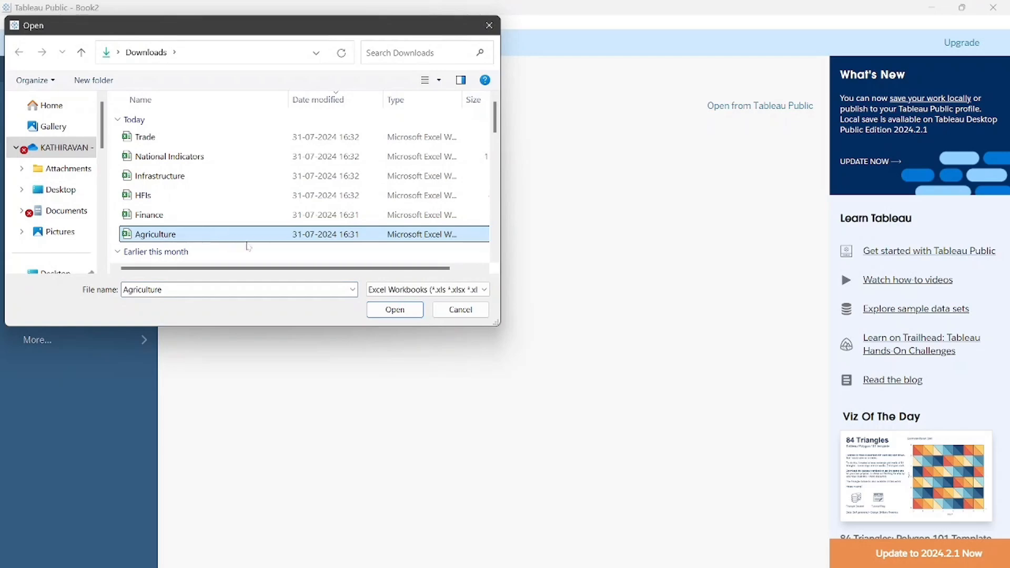
pyautogui.click(388, 310)
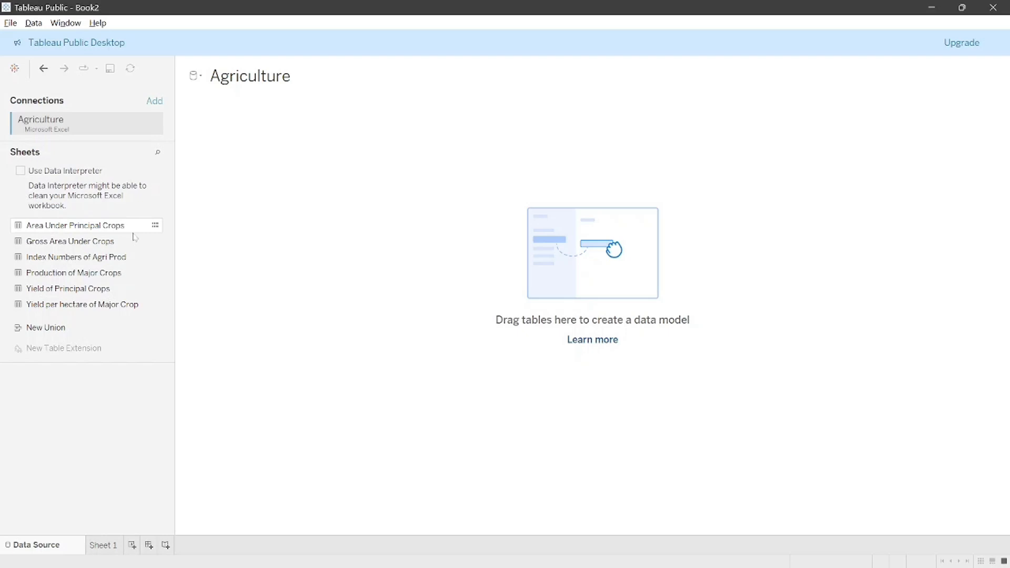
# Add the Area Under Principal Crops sheet to the empty data model and look through its columns
pyautogui.moveTo(125, 232); pyautogui.dragTo(255, 221)
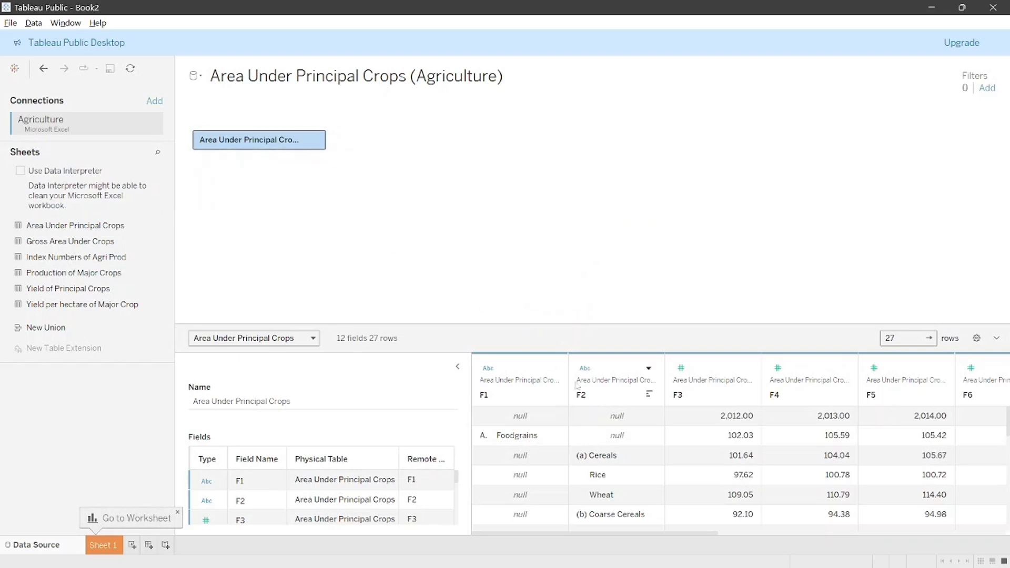
pyautogui.hscroll(4, 684, 431)
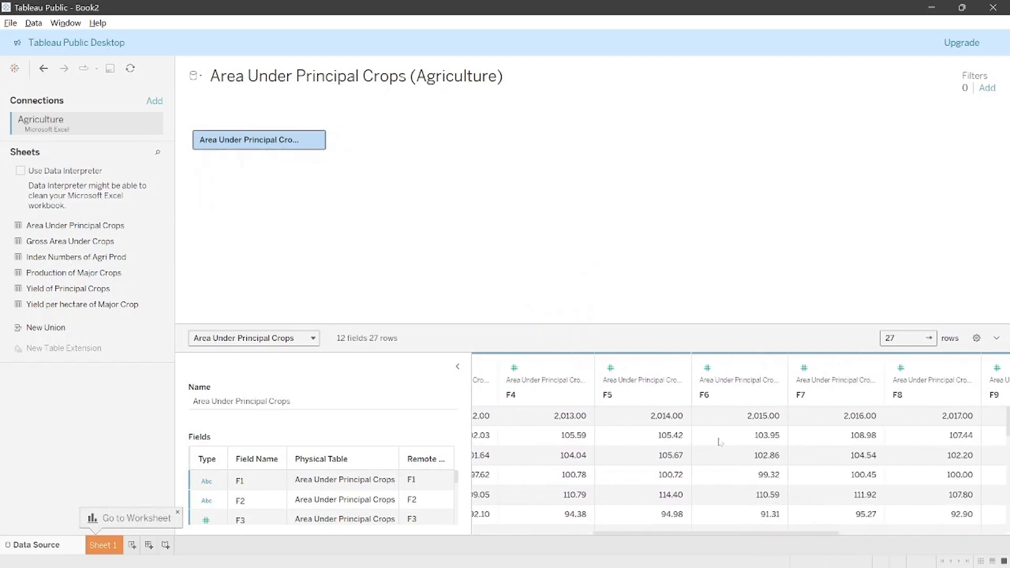
pyautogui.hscroll(-4, 716, 440)
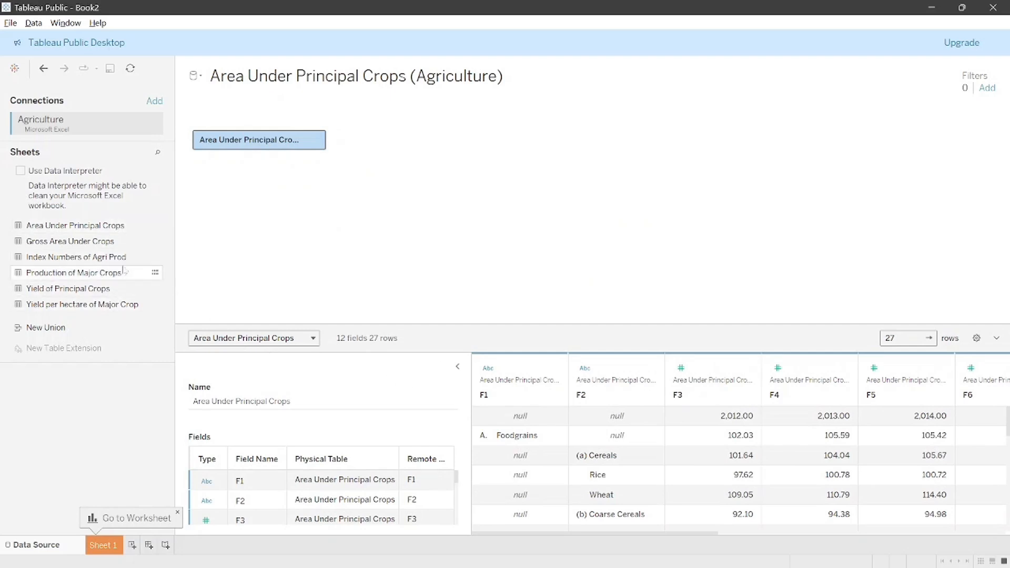
# Preview the data of the Gross Area Under Crops sheet without adding it to the model
pyautogui.click(117, 240)
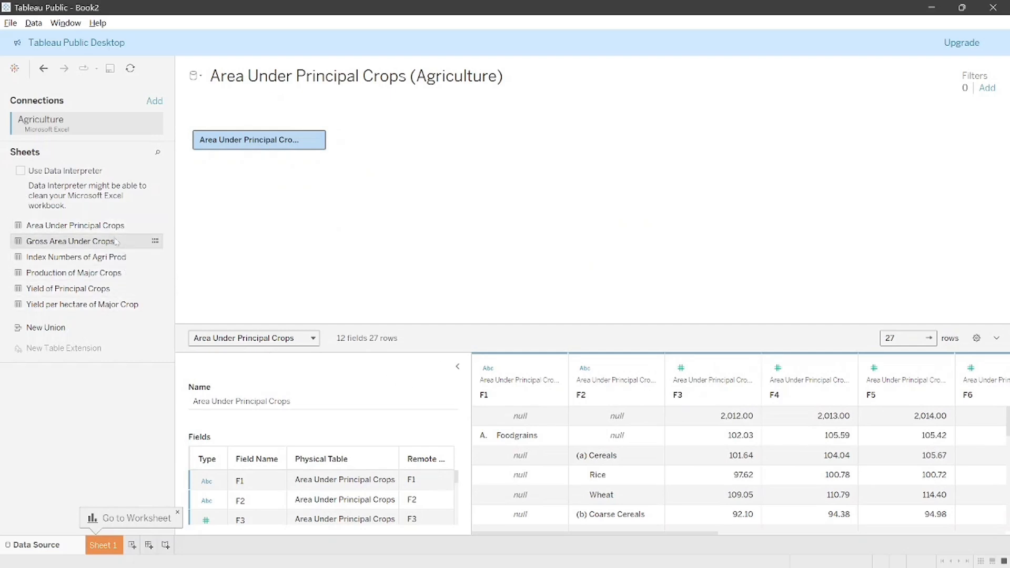
pyautogui.click(156, 241)
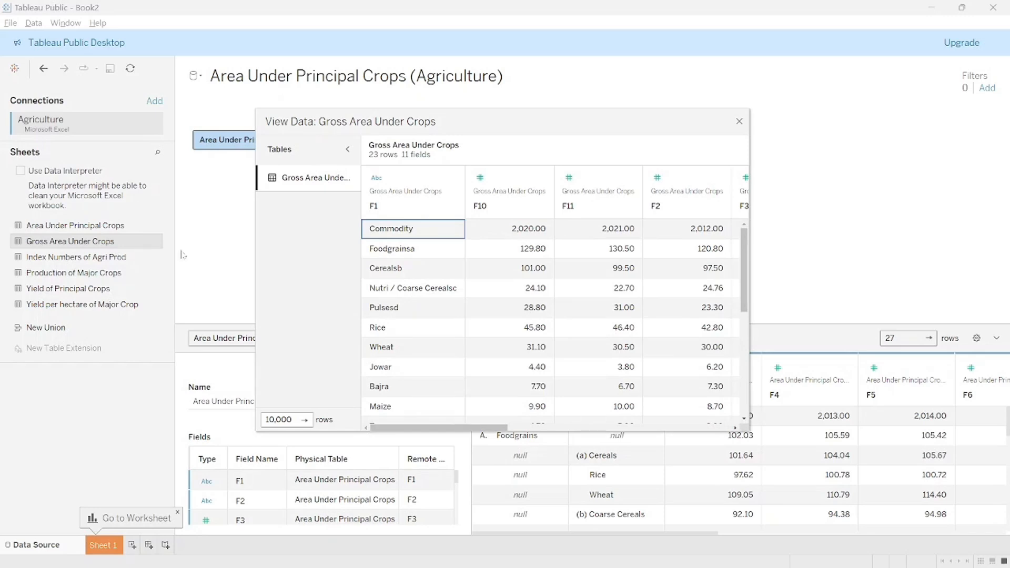
pyautogui.click(739, 122)
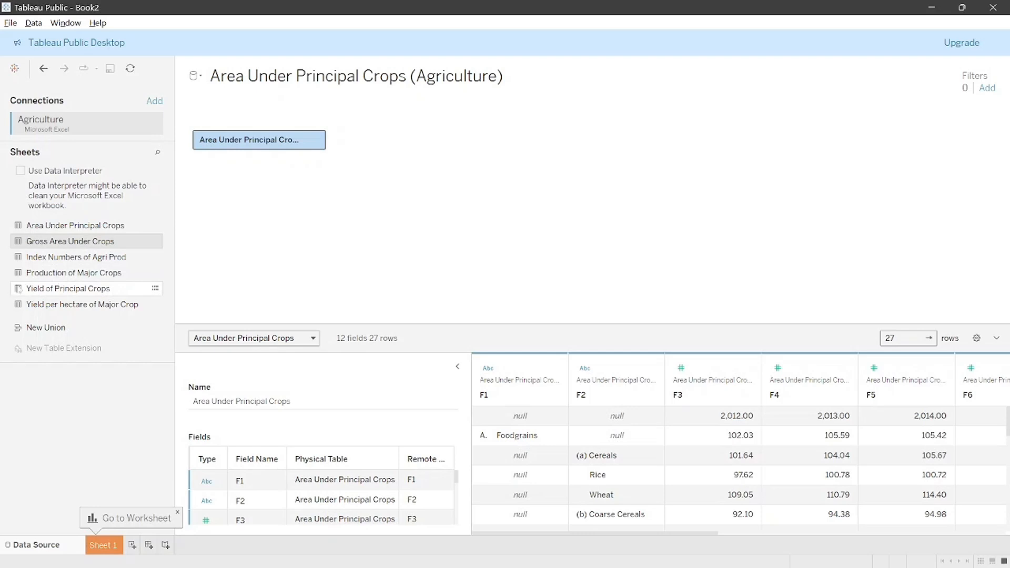
# Add the Yield of Principal Crops sheet beside Area Under Principal Crops and preview the data of both sheets for a matching field
pyautogui.click(96, 290)
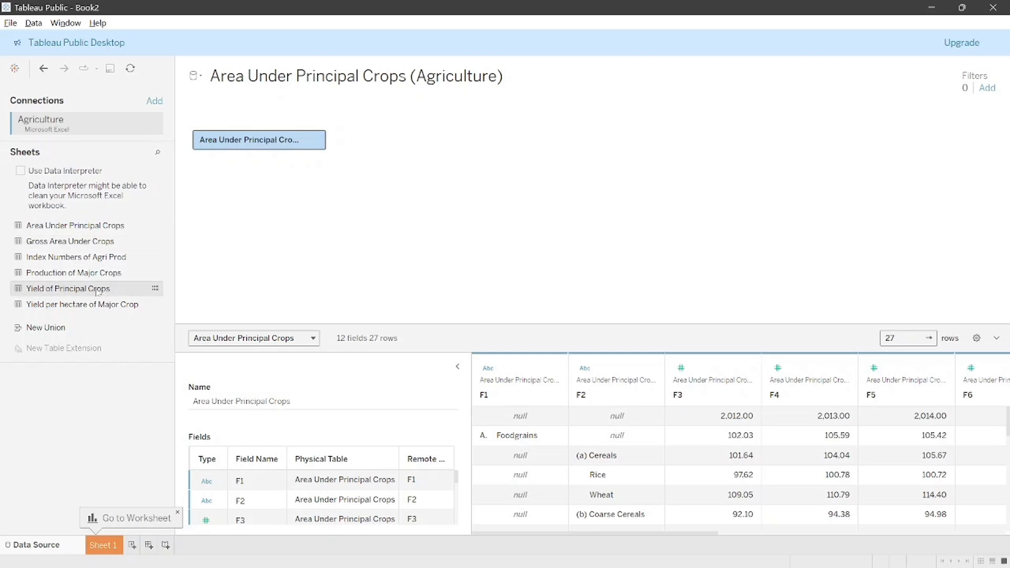
pyautogui.moveTo(96, 290); pyautogui.dragTo(384, 156)
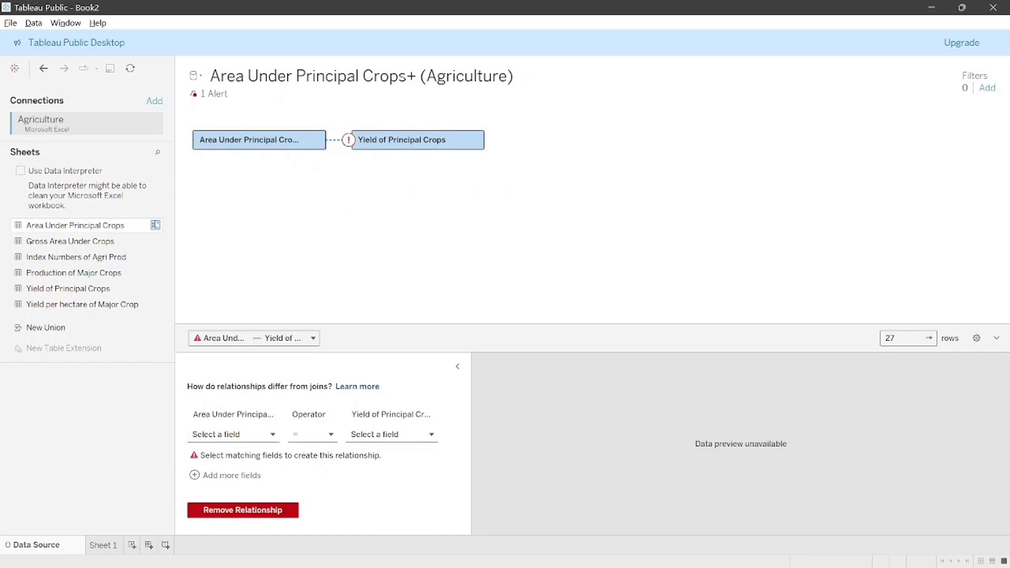
pyautogui.click(156, 226)
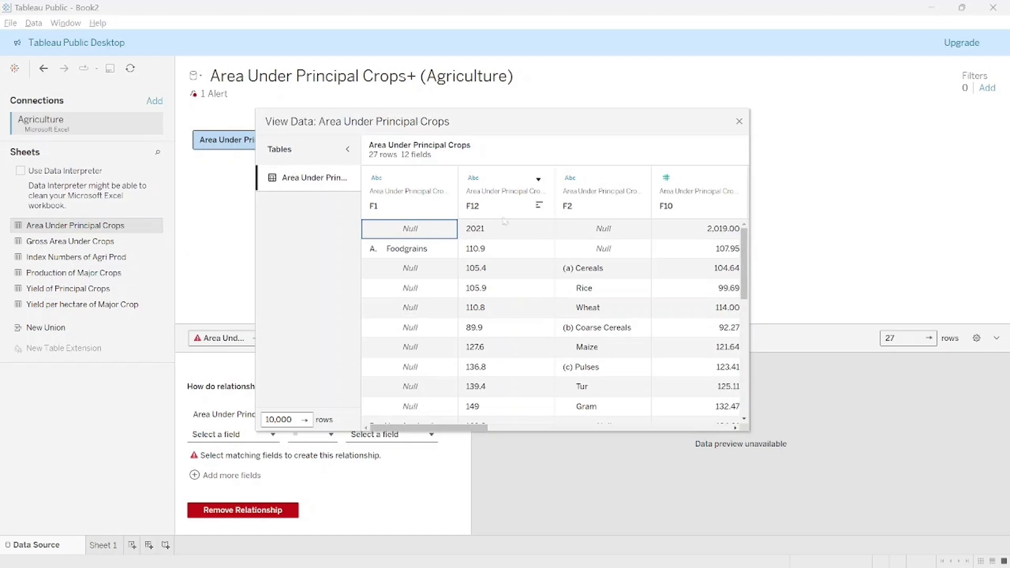
pyautogui.scroll(-1, 538, 254)
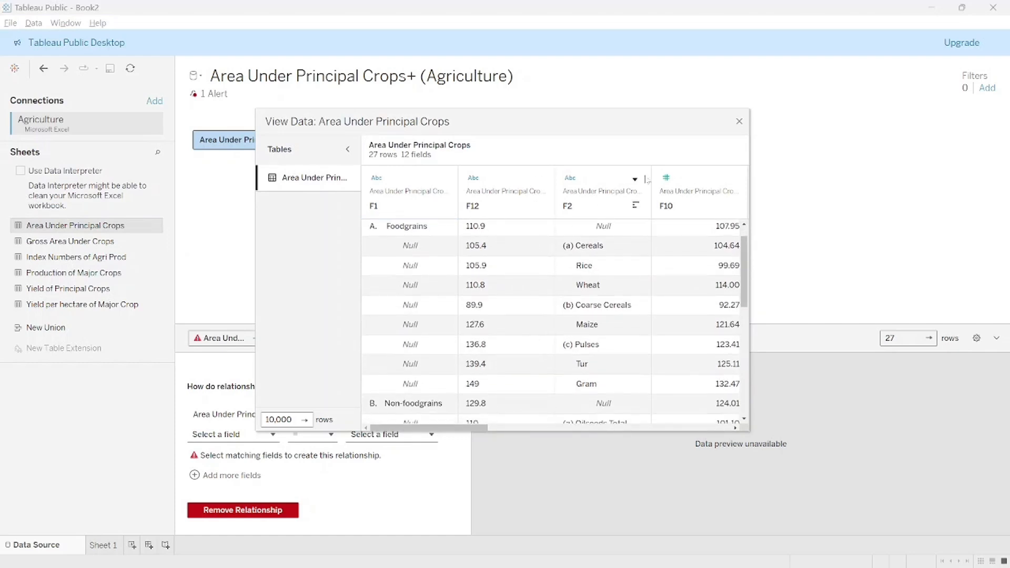
pyautogui.scroll(1, 605, 301)
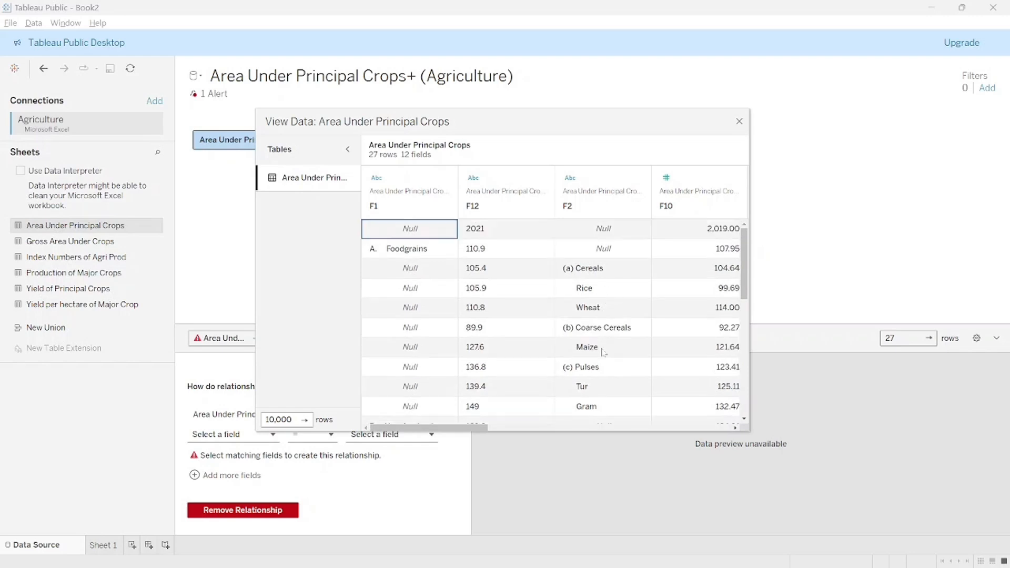
pyautogui.click(739, 121)
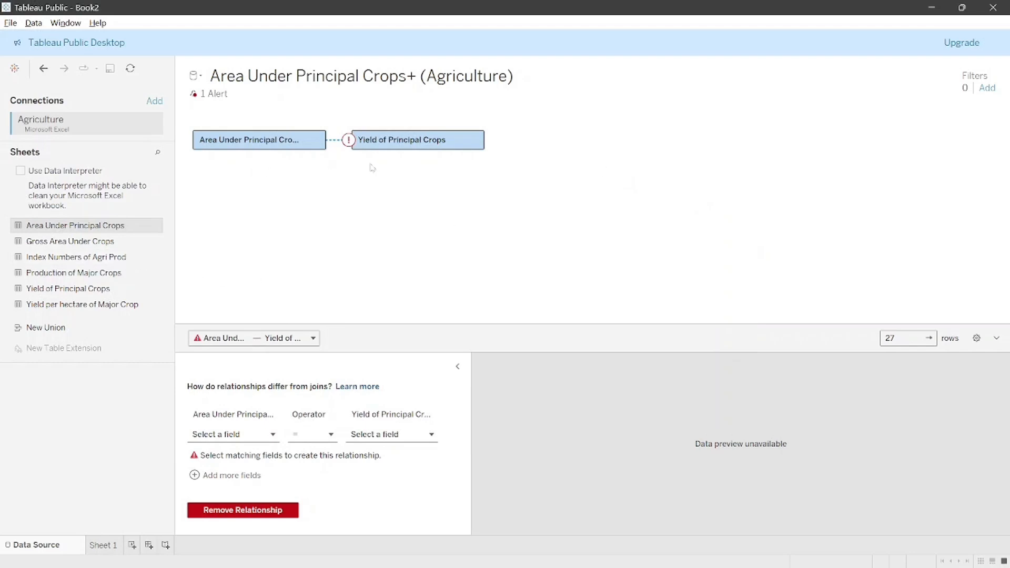
pyautogui.click(158, 288)
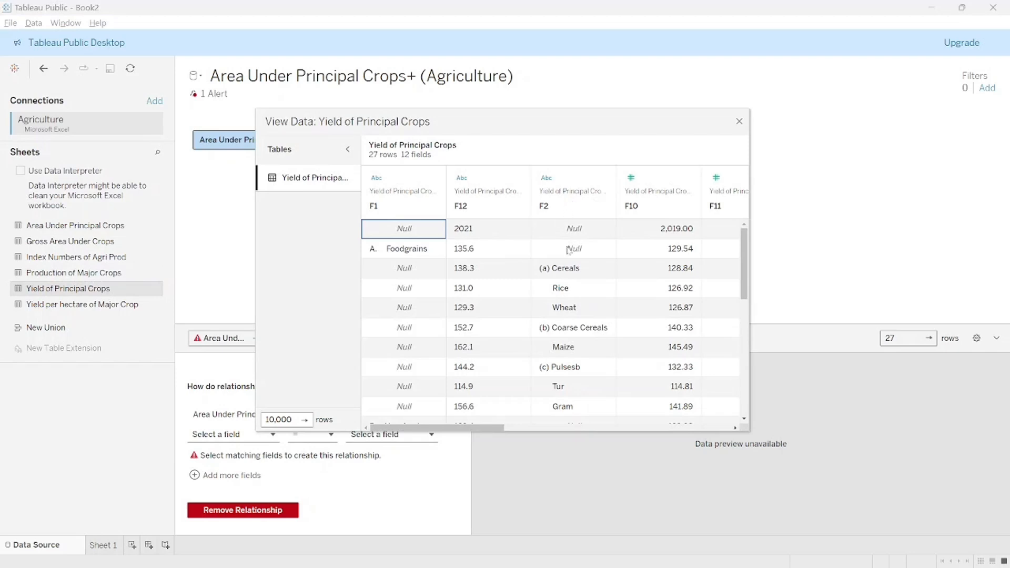
pyautogui.click(739, 123)
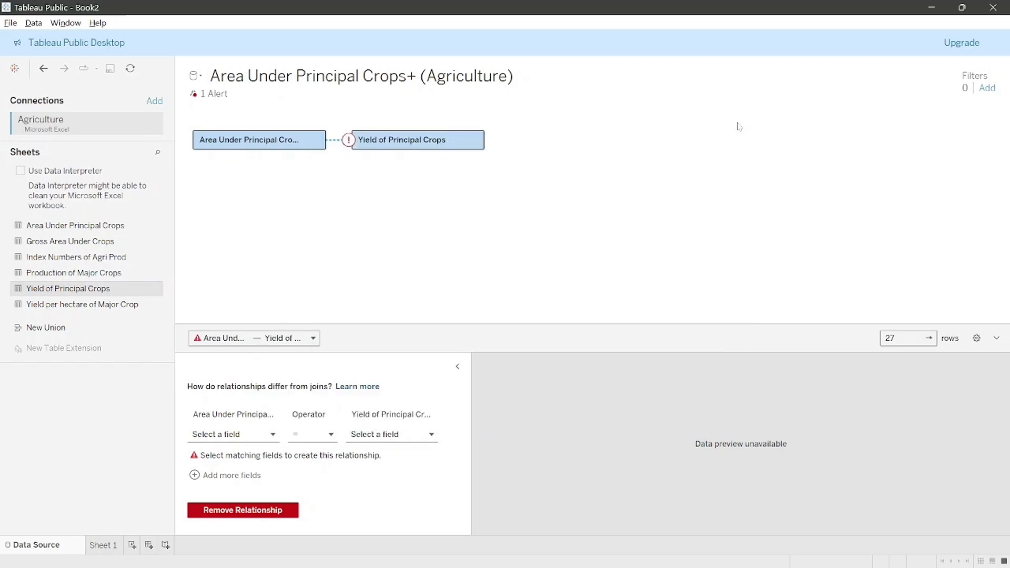
# Relate Area Under Principal Crops to Yield of Principal Crops by matching field F2 with F2
pyautogui.click(258, 438)
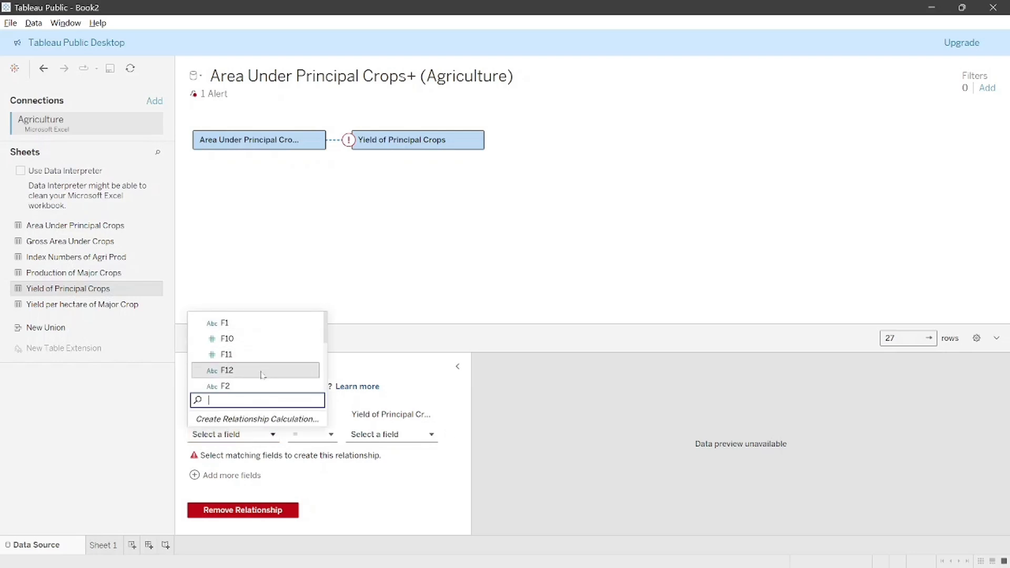
pyautogui.click(245, 385)
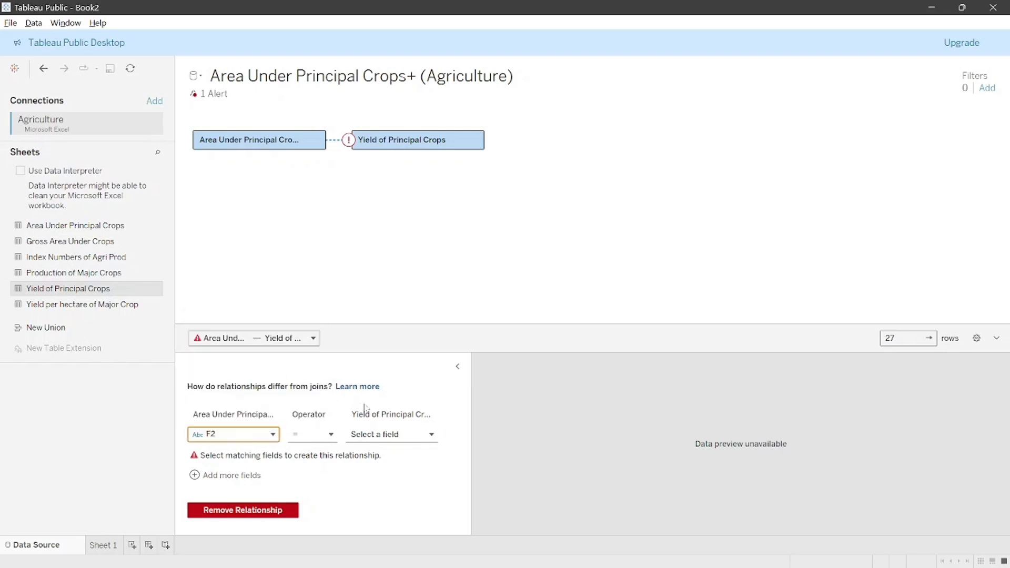
pyautogui.click(396, 434)
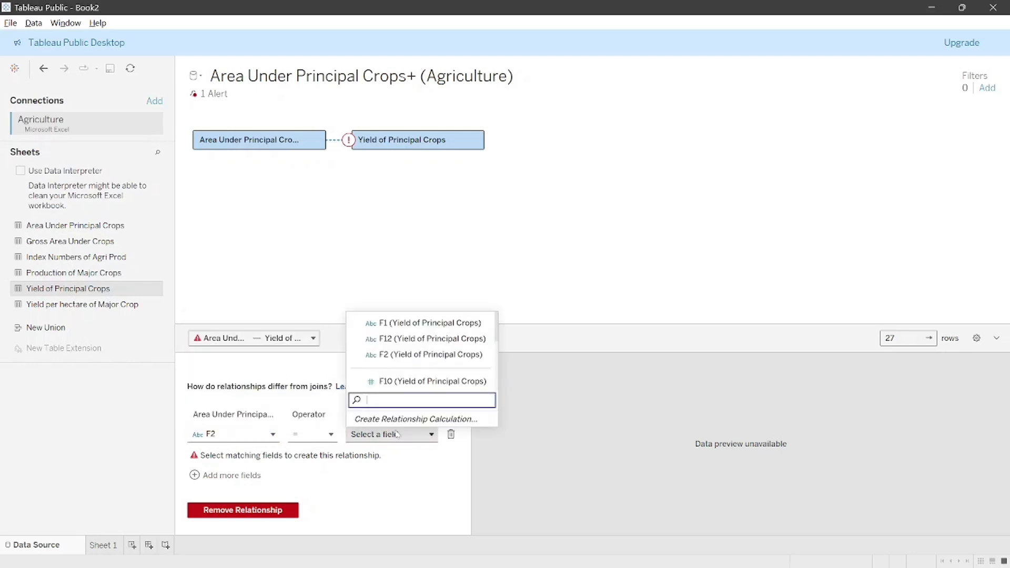
pyautogui.click(440, 355)
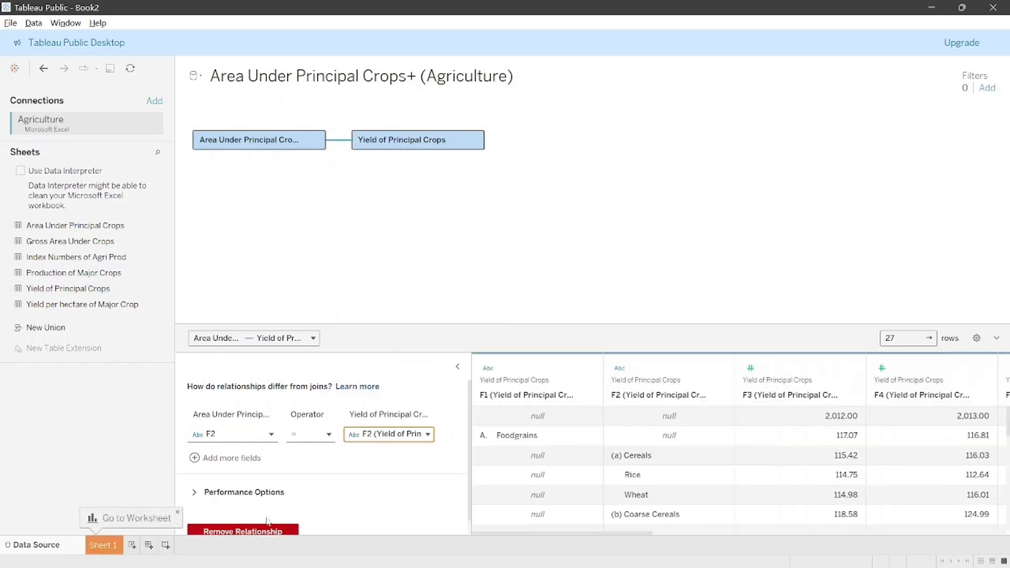
pyautogui.moveTo(347, 144)
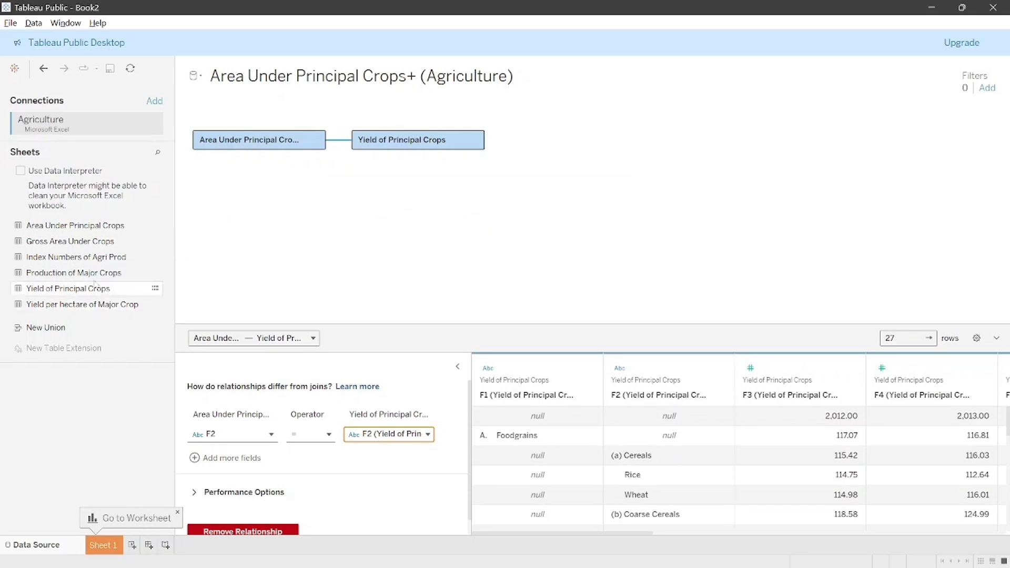
# Add the Index Numbers of Agri Prod sheet after Yield of Principal Crops and preview its data
pyautogui.moveTo(107, 258); pyautogui.dragTo(532, 149)
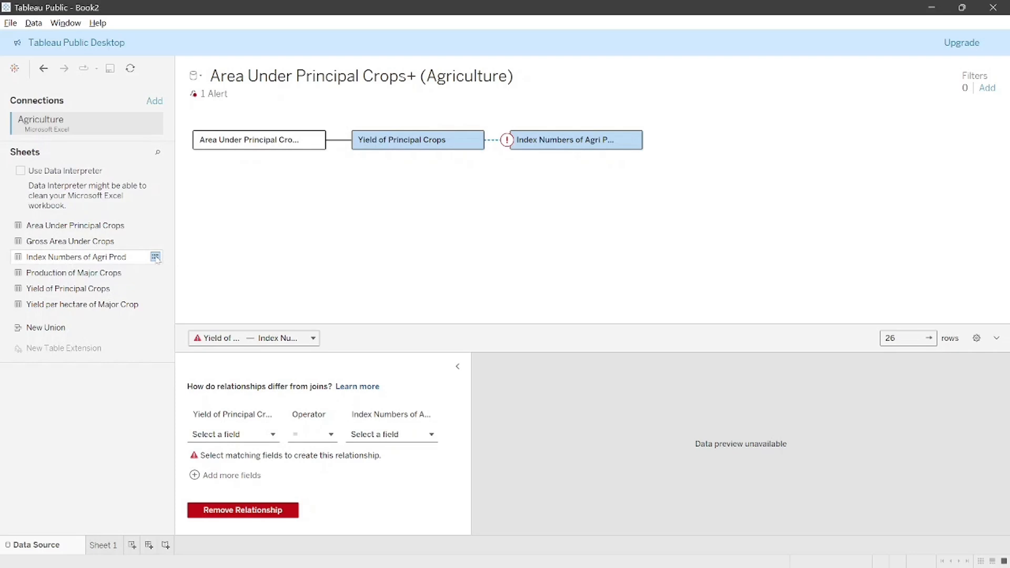
pyautogui.click(155, 256)
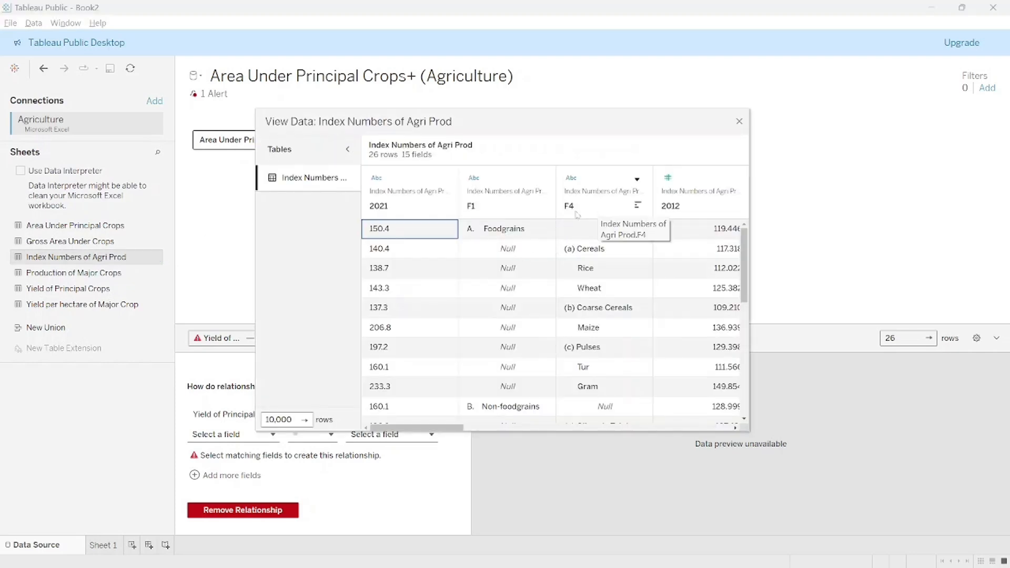
pyautogui.click(739, 122)
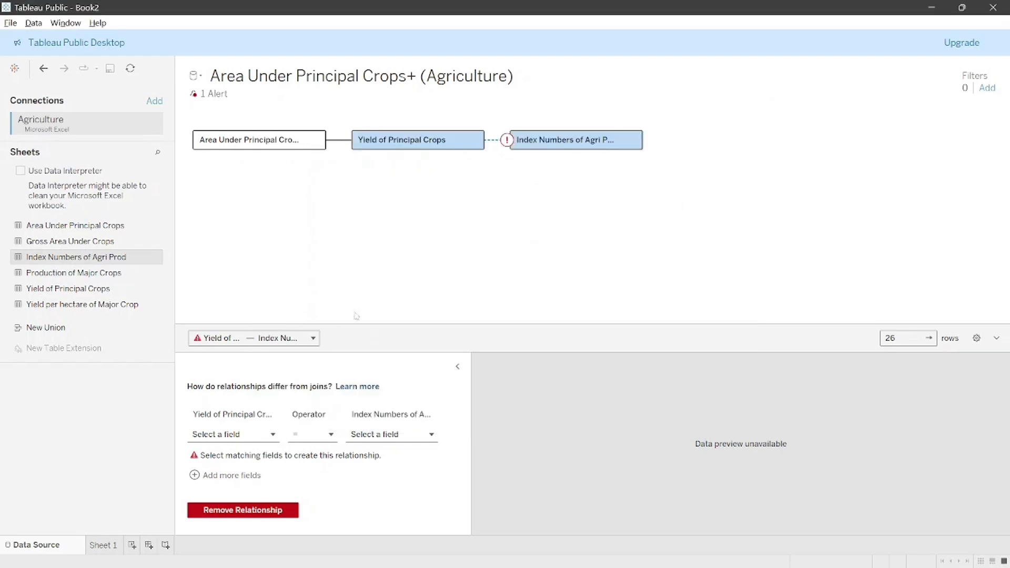
# Relate Yield of Principal Crops to Index Numbers of Agri Prod by matching field F2 with F4
pyautogui.click(239, 435)
pyautogui.press('Down')
pyautogui.press('Down')
pyautogui.press('Down')
pyautogui.press('Down')
pyautogui.press('Down')
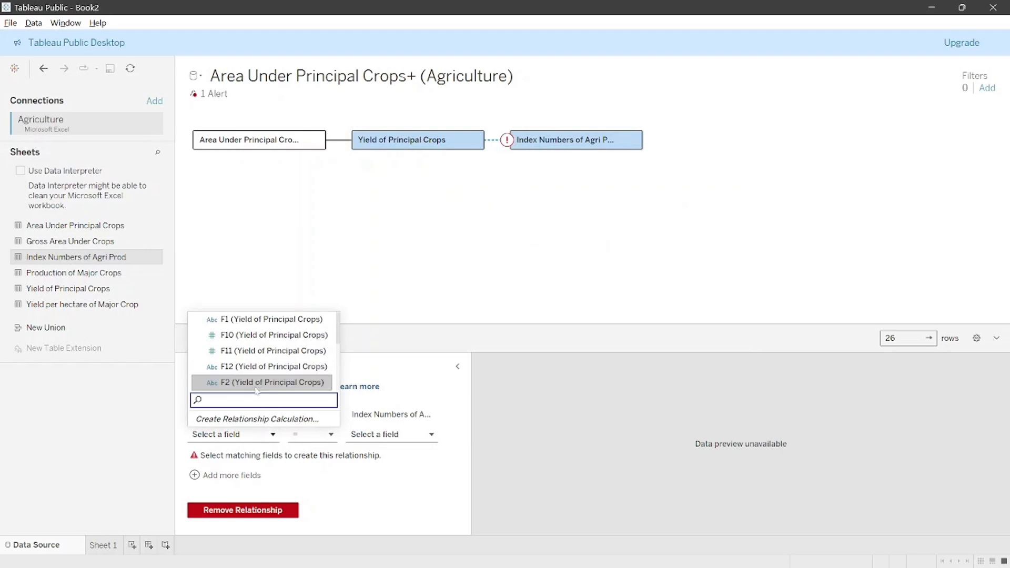
pyautogui.press('Return')
pyautogui.click(385, 436)
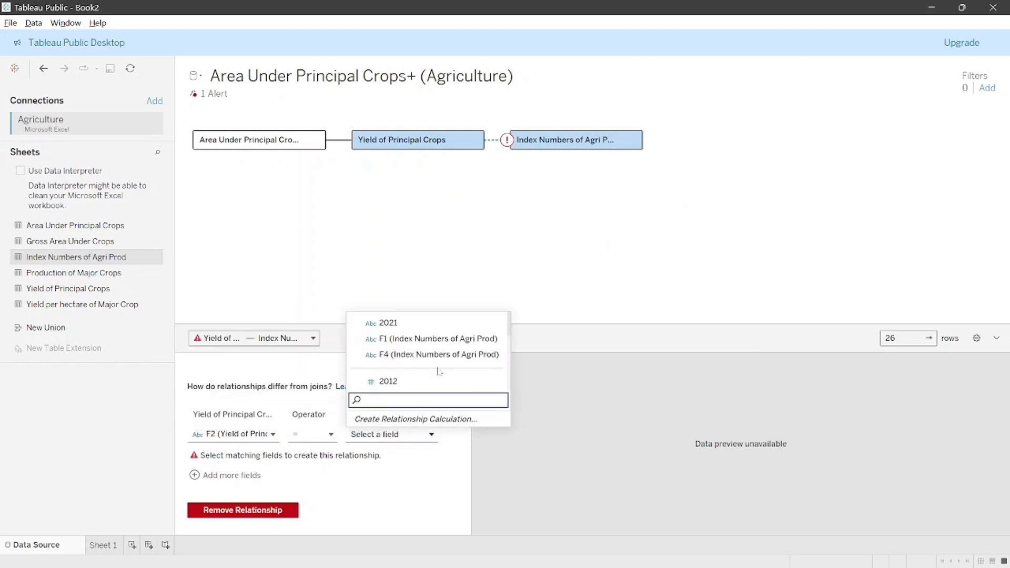
pyautogui.click(448, 355)
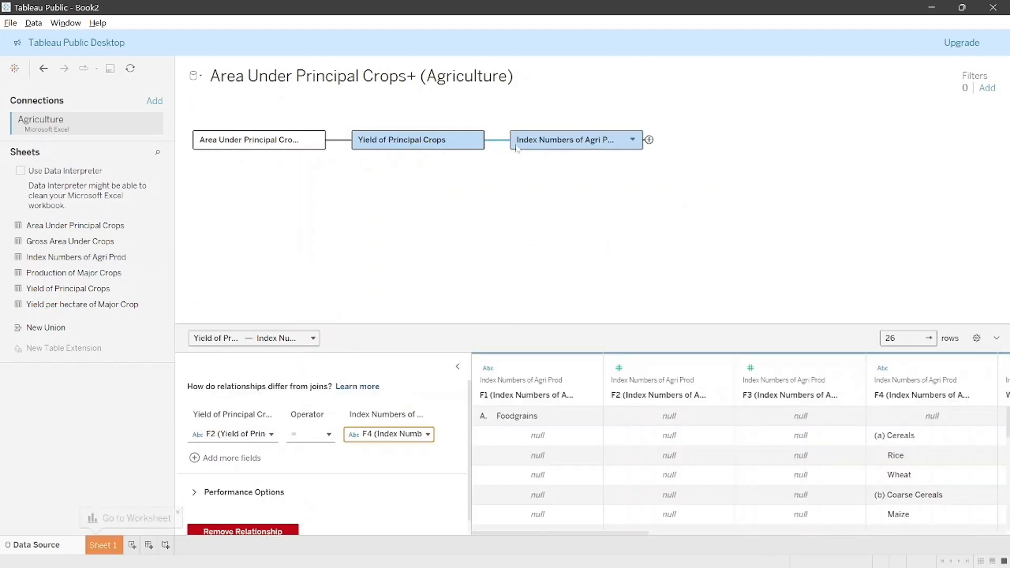
pyautogui.moveTo(500, 149)
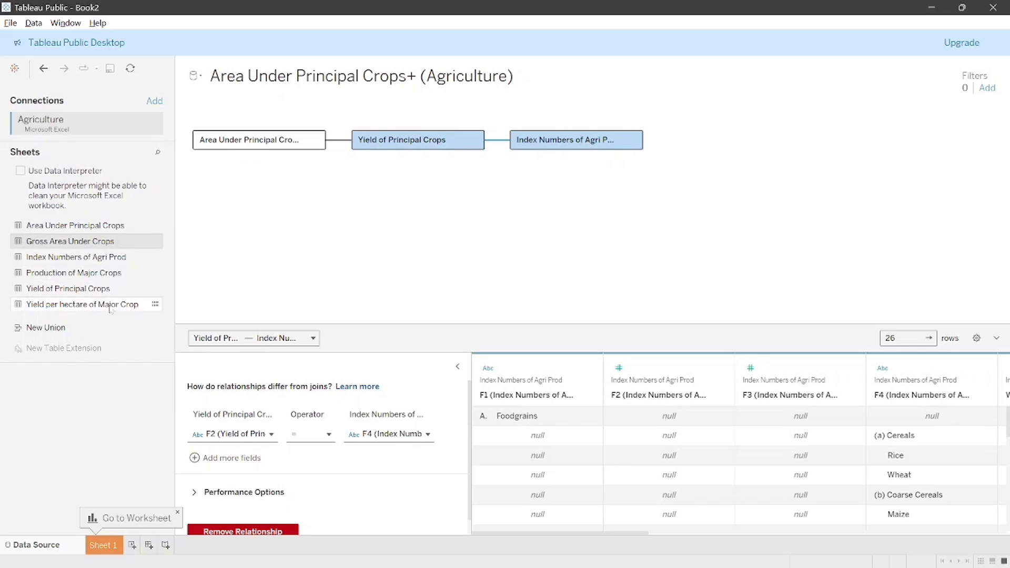
# Preview the columns and rows of the Yield per hectare of Major Crop sheet
pyautogui.click(155, 305)
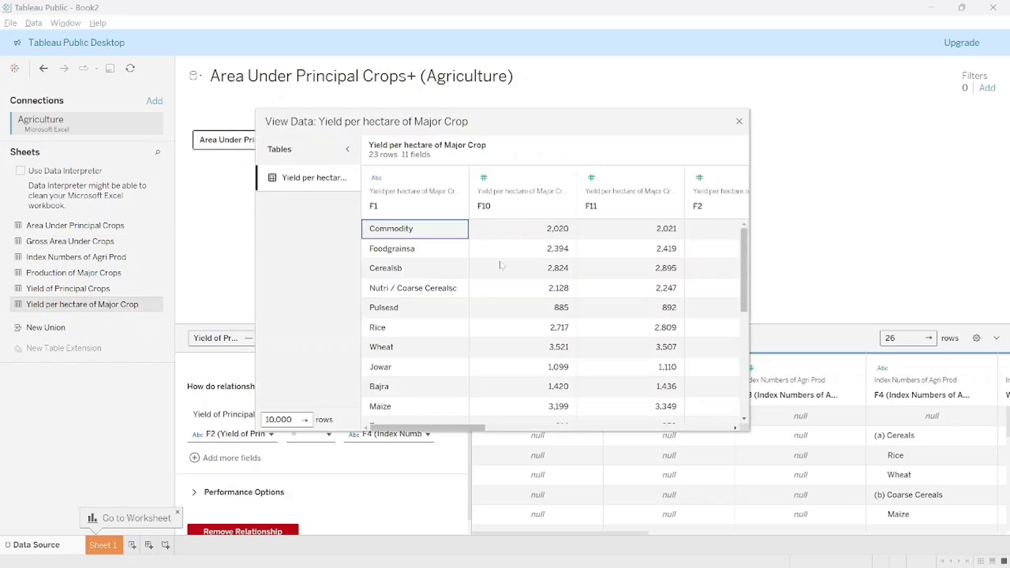
pyautogui.hscroll(10, 553, 260)
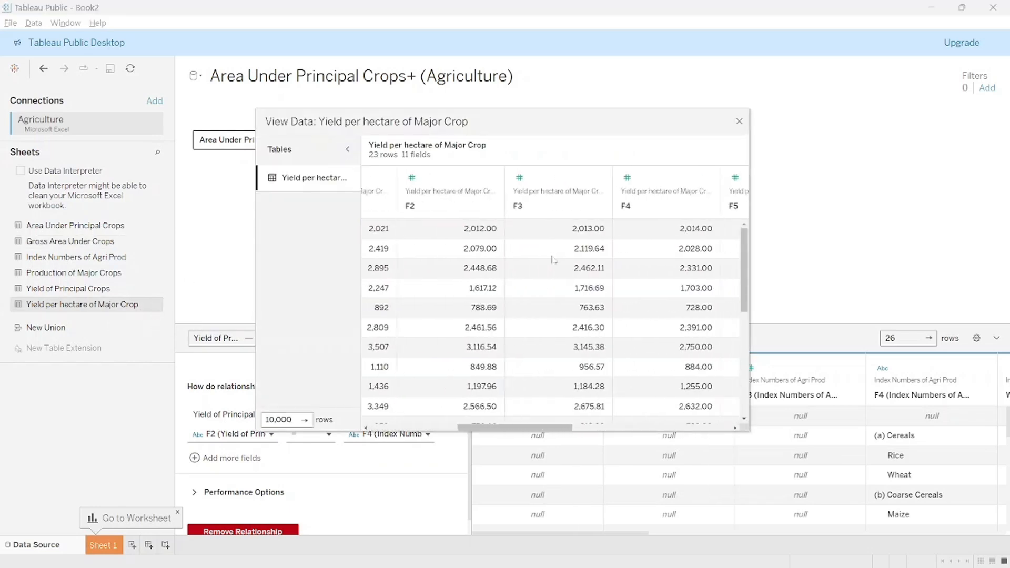
pyautogui.hscroll(1, 553, 259)
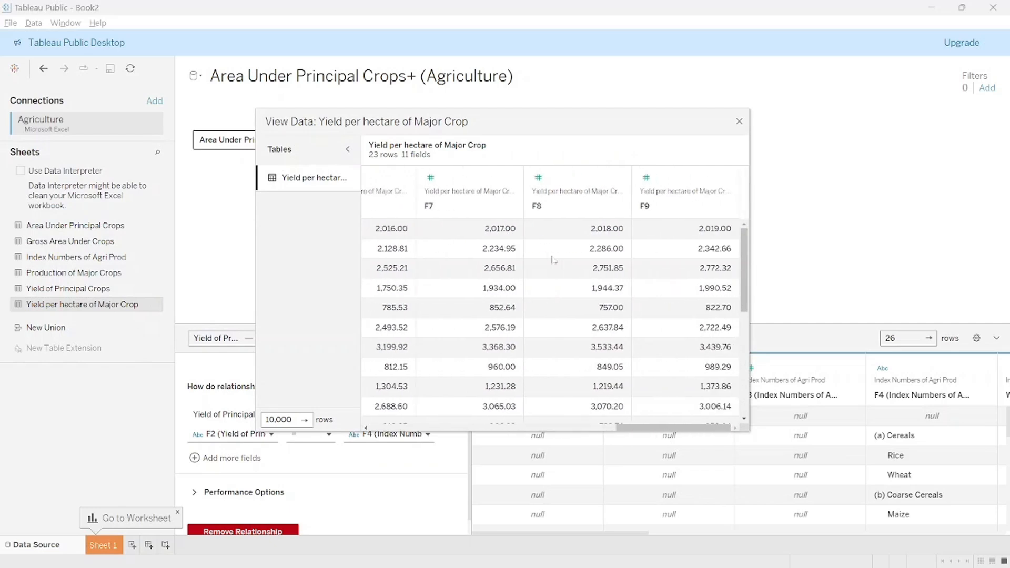
pyautogui.hscroll(-11, 552, 260)
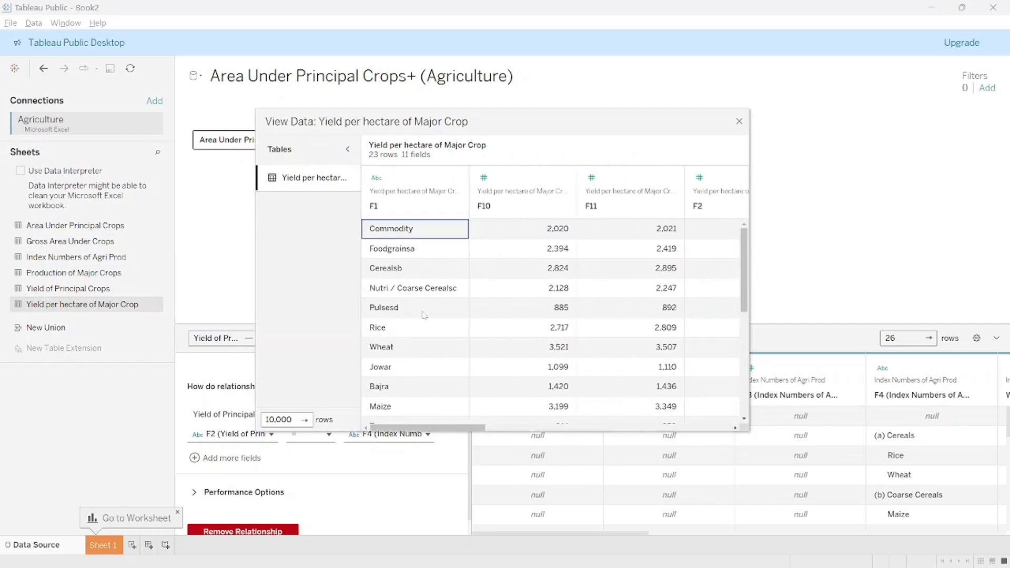
pyautogui.scroll(-3, 424, 314)
pyautogui.click(739, 122)
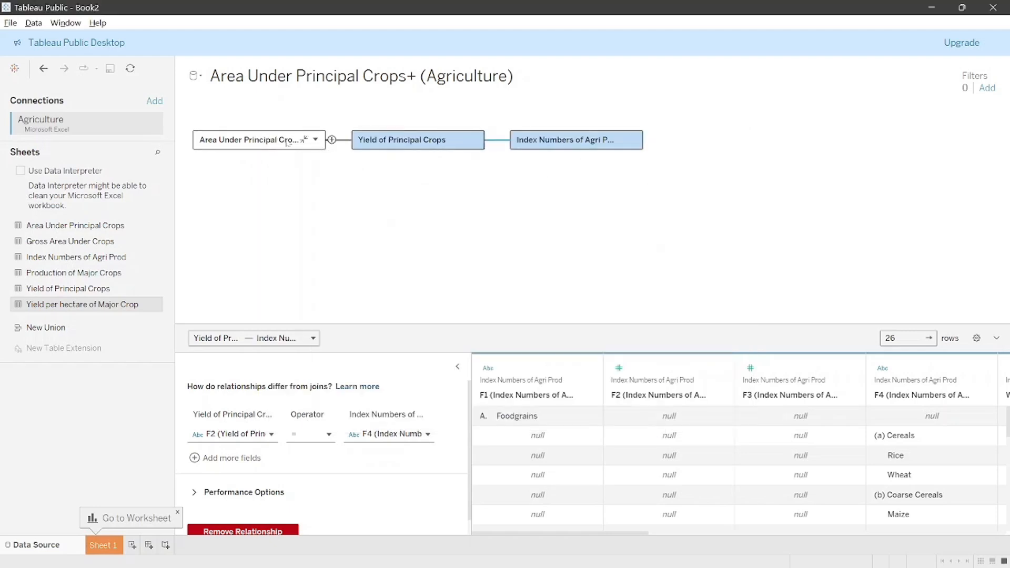
# Preview the rows and field columns of the Area Under Principal Crops sheet through to its last rows
pyautogui.click(304, 139)
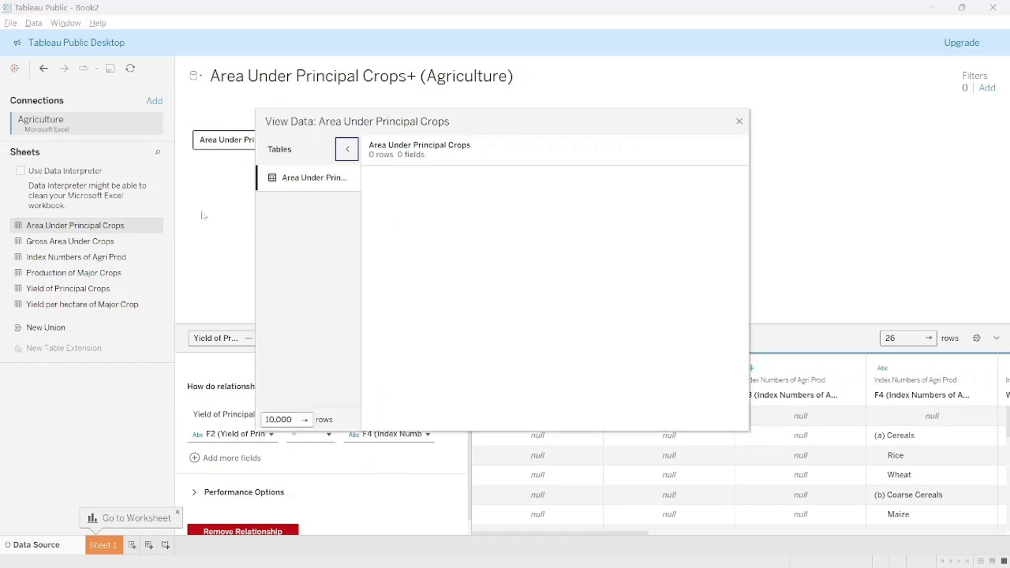
pyautogui.scroll(-5, 442, 268)
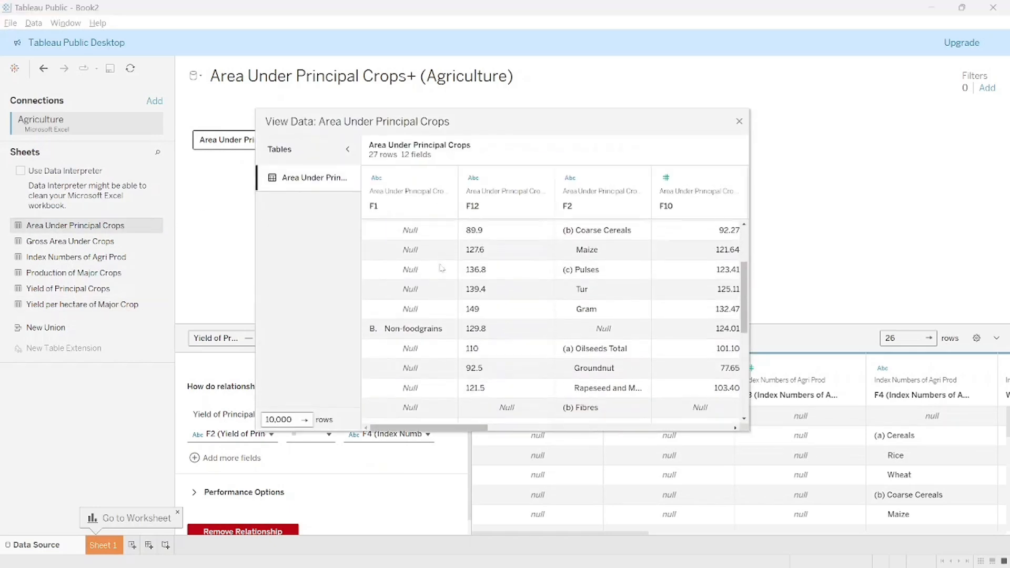
pyautogui.scroll(2, 442, 268)
pyautogui.scroll(-6, 442, 269)
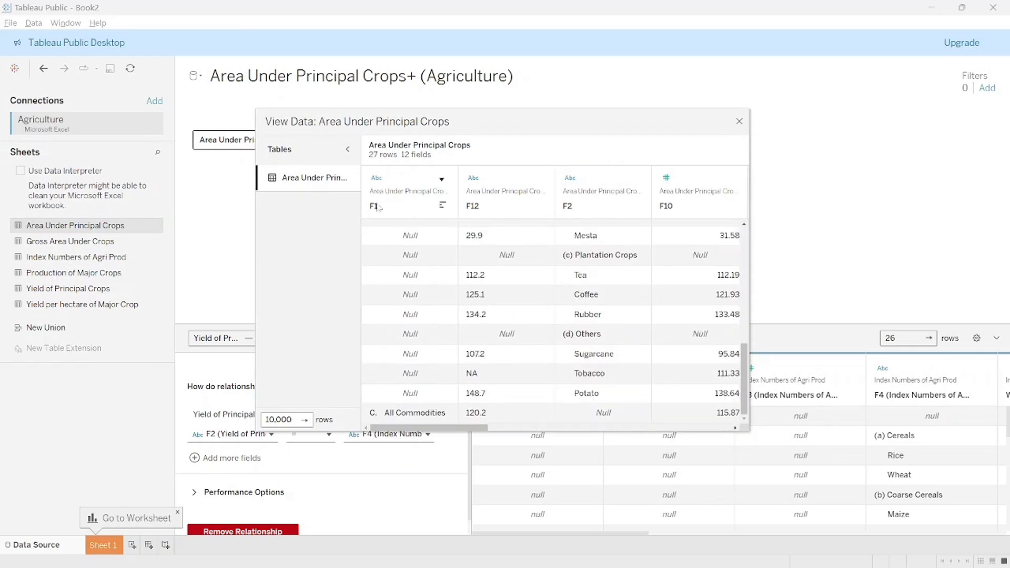
pyautogui.click(739, 122)
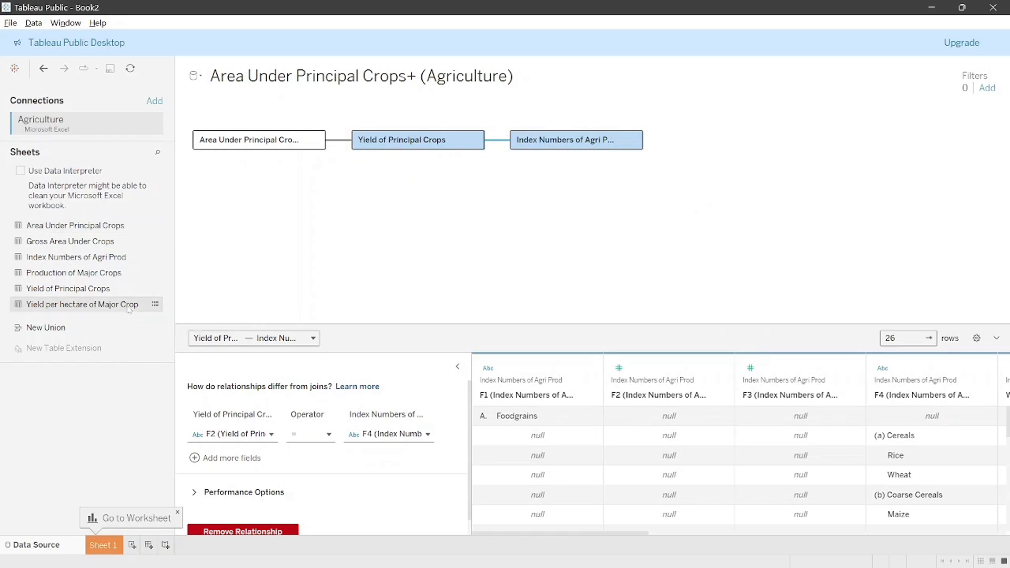
# Add the Yield per hectare of Major Crop sheet and relate Area Under Principal Crops to it by matching field F1 with F1
pyautogui.moveTo(128, 309); pyautogui.dragTo(343, 198)
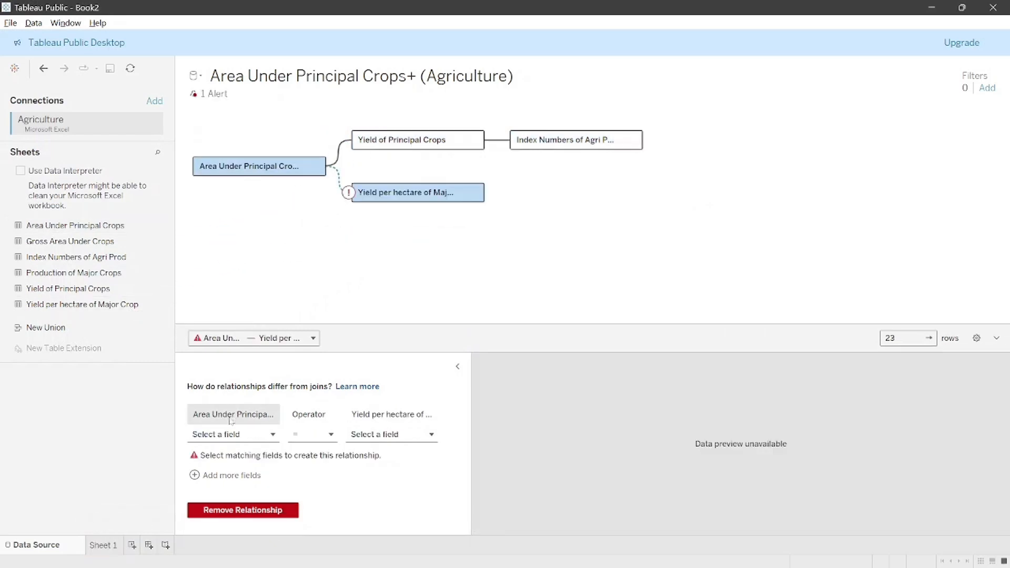
pyautogui.click(234, 435)
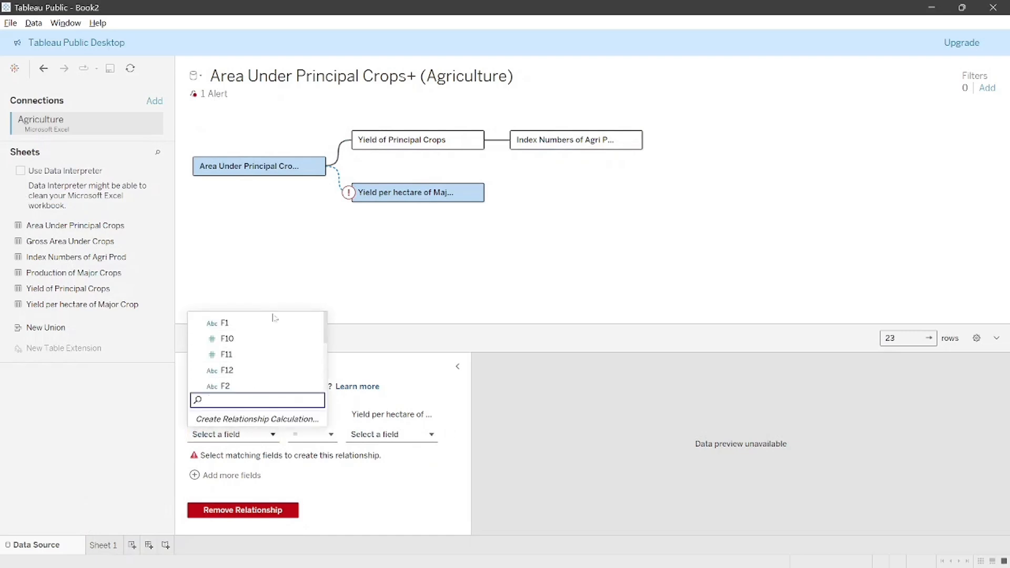
pyautogui.click(271, 323)
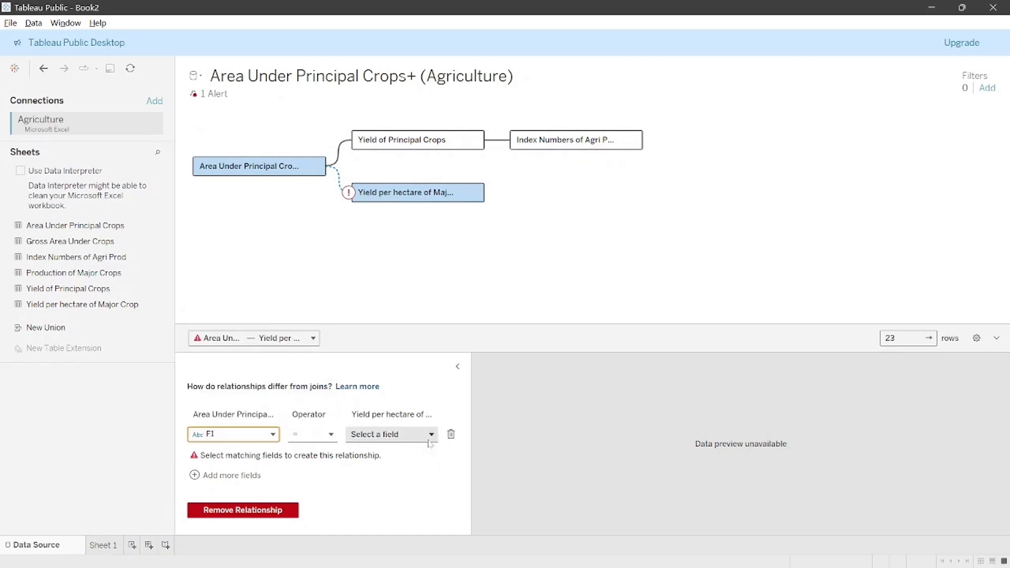
pyautogui.click(429, 436)
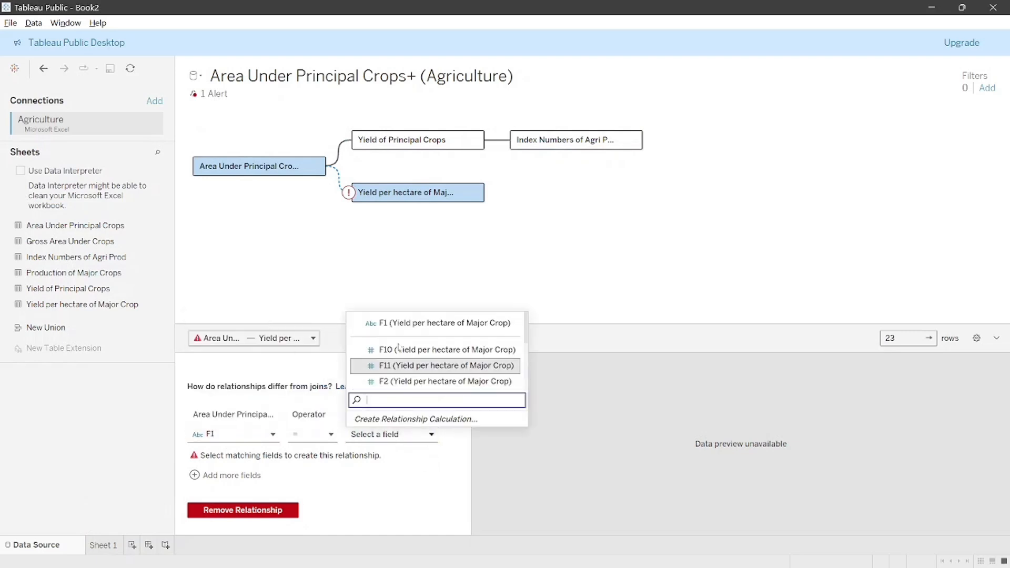
pyautogui.click(415, 324)
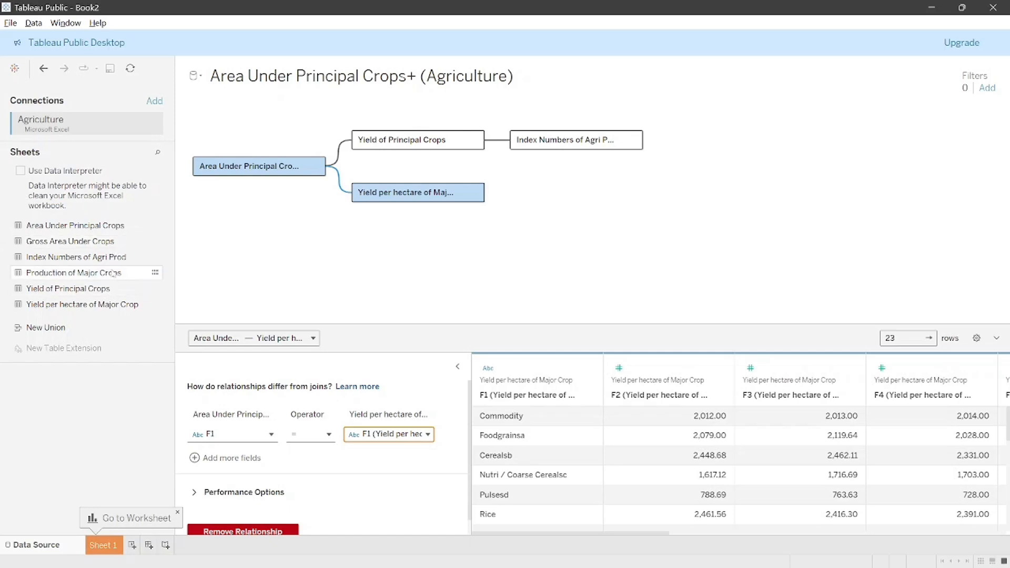
# Add Production of Major Crops after Yield per hectare of Major Crop and preview the data of both sheets
pyautogui.moveTo(113, 273); pyautogui.dragTo(528, 201)
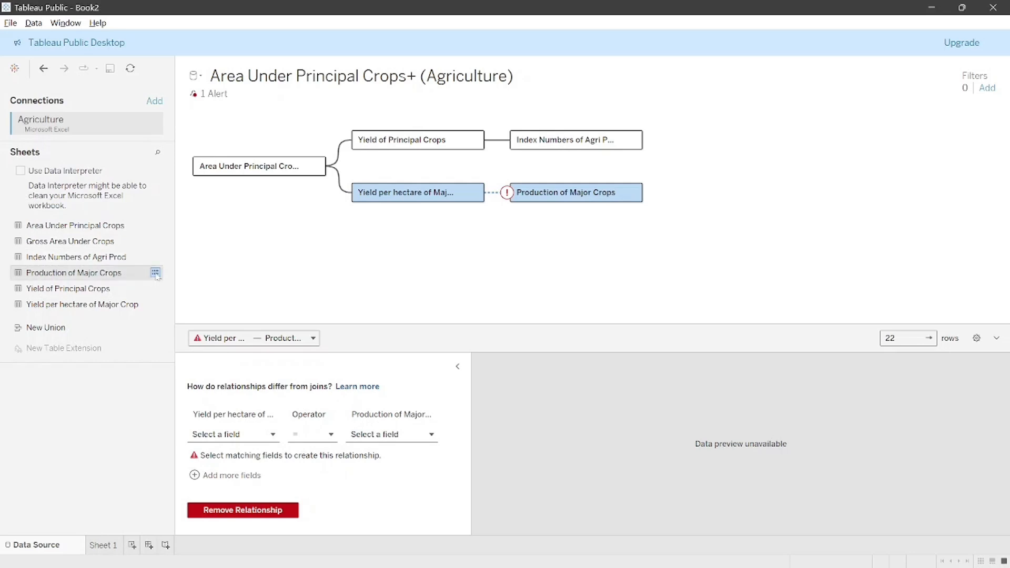
pyautogui.click(155, 273)
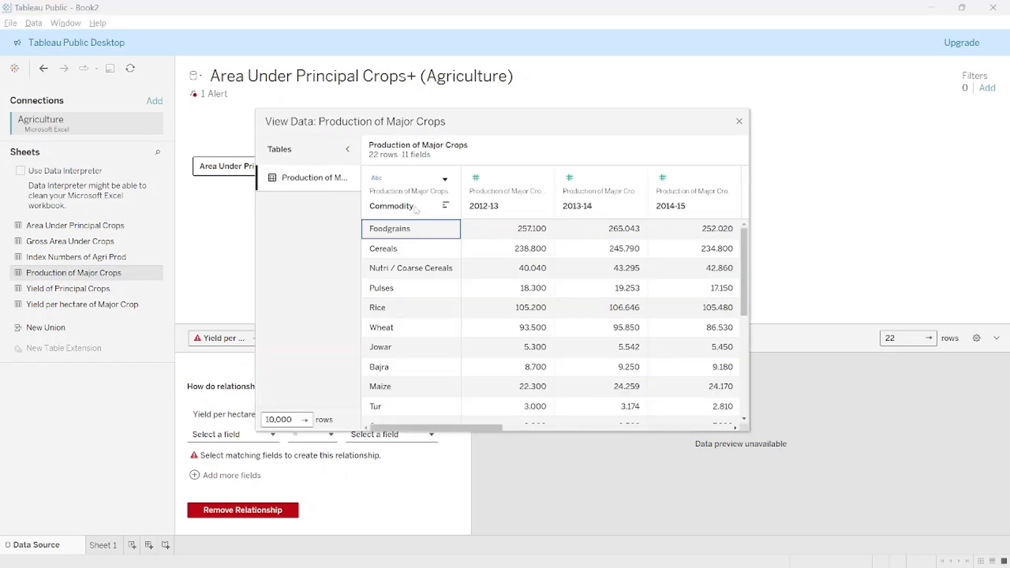
pyautogui.click(739, 122)
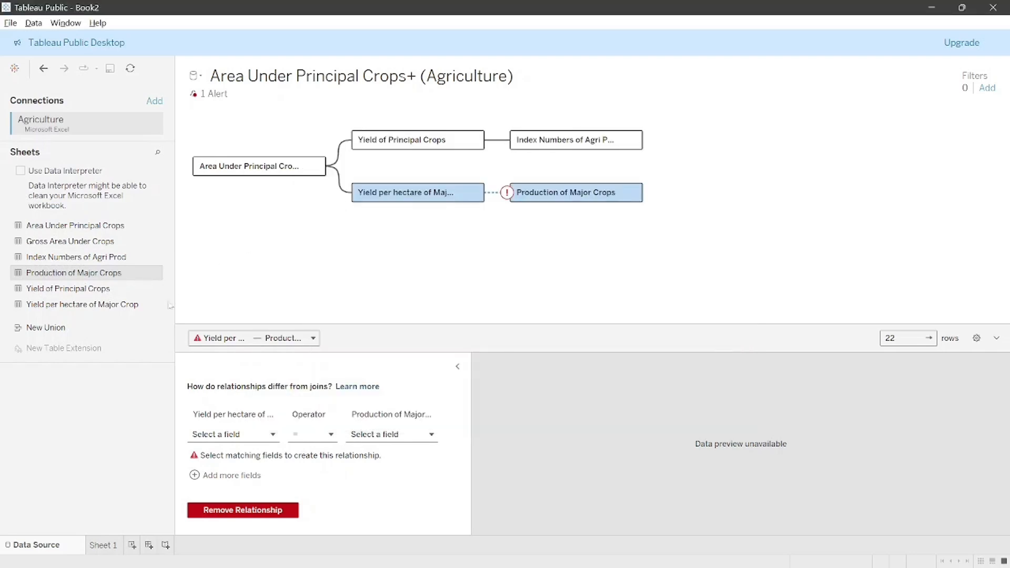
pyautogui.click(158, 305)
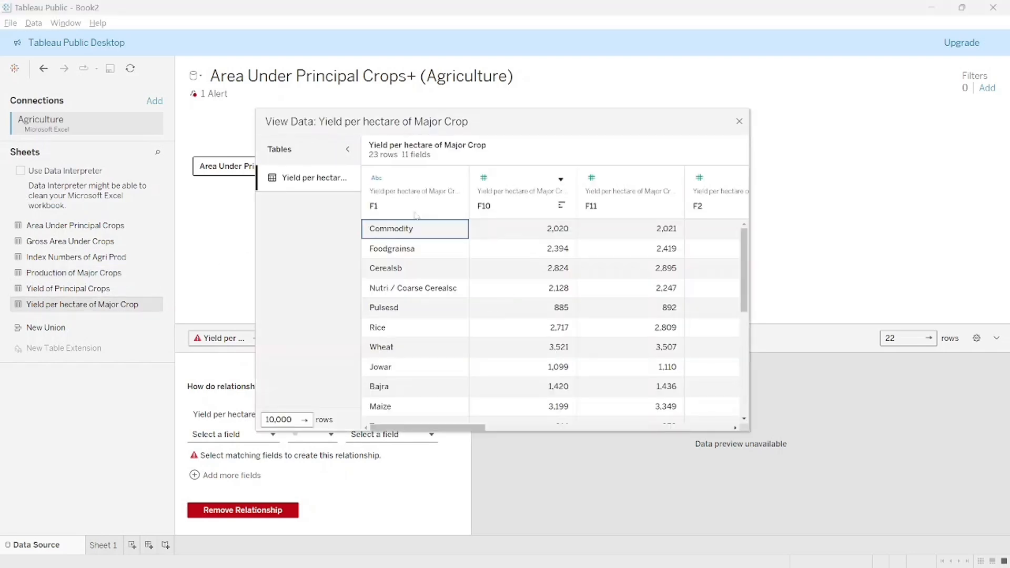
pyautogui.click(740, 122)
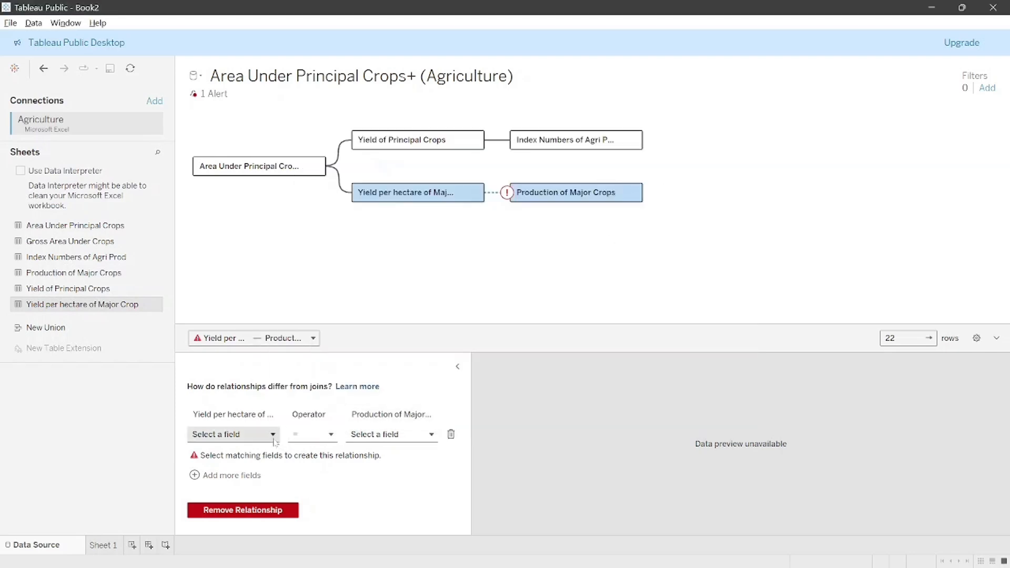
# Relate Yield per hectare of Major Crop to Production of Major Crops by matching field F1 with Commodity
pyautogui.click(274, 435)
pyautogui.click(314, 320)
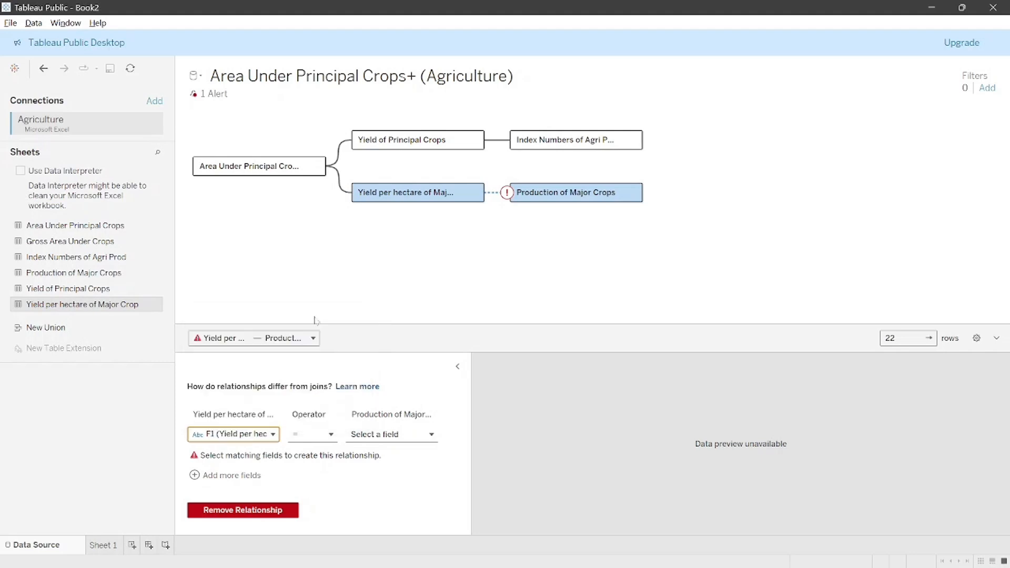
pyautogui.click(392, 434)
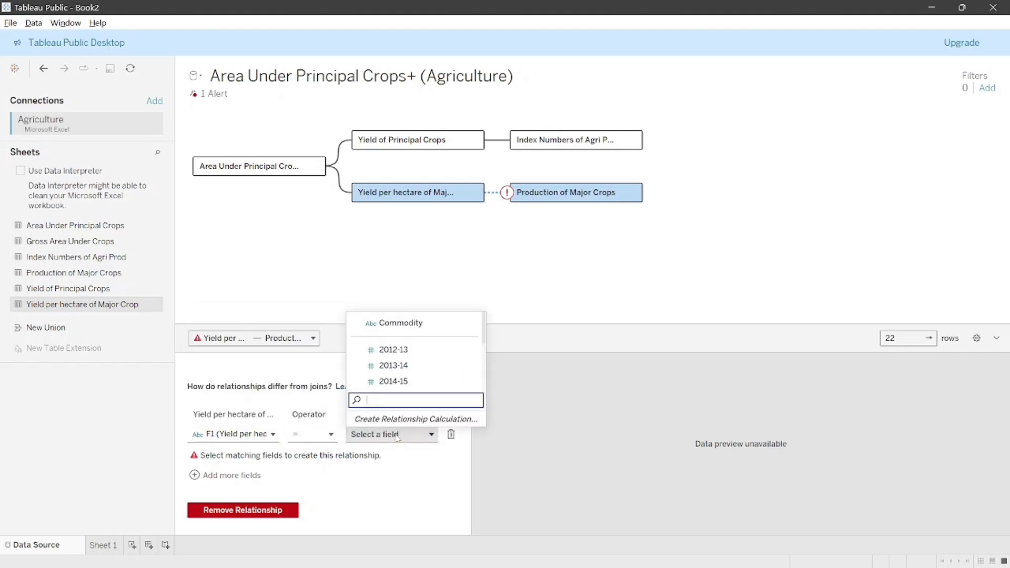
pyautogui.click(422, 327)
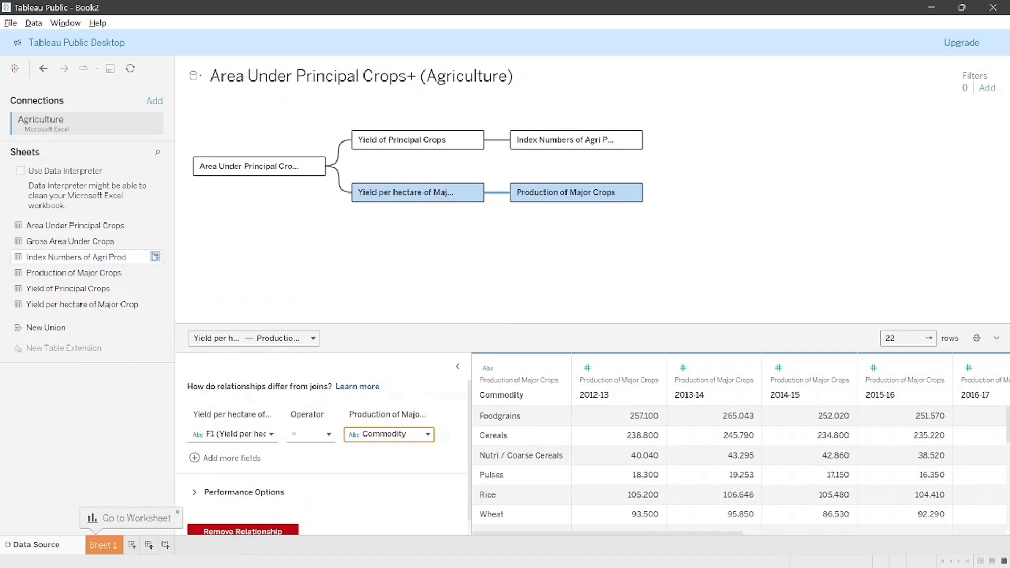
# Add the Gross Area Under Crops sheet after Production of Major Crops and preview its data
pyautogui.click(97, 243)
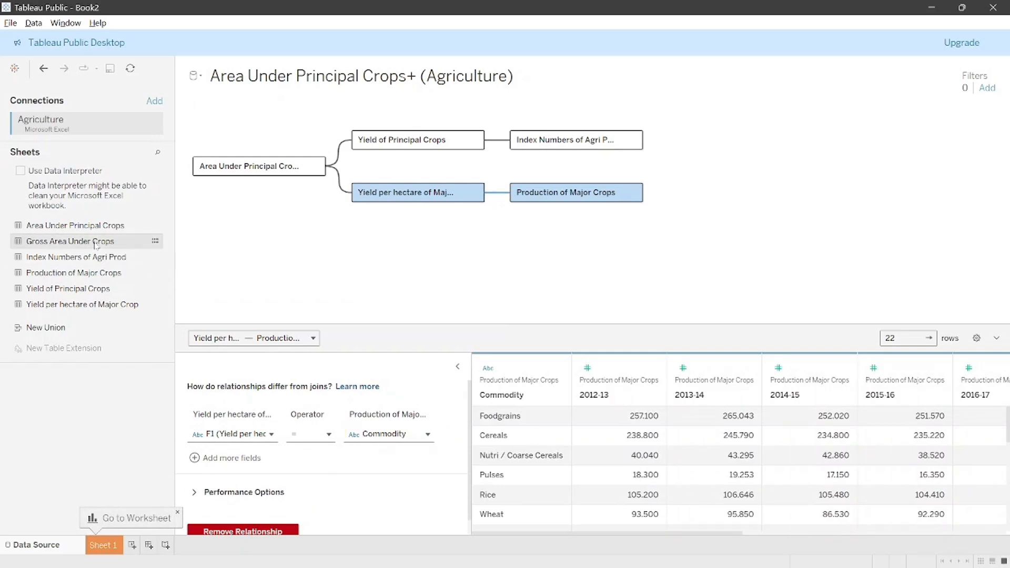
pyautogui.moveTo(96, 243); pyautogui.dragTo(716, 204)
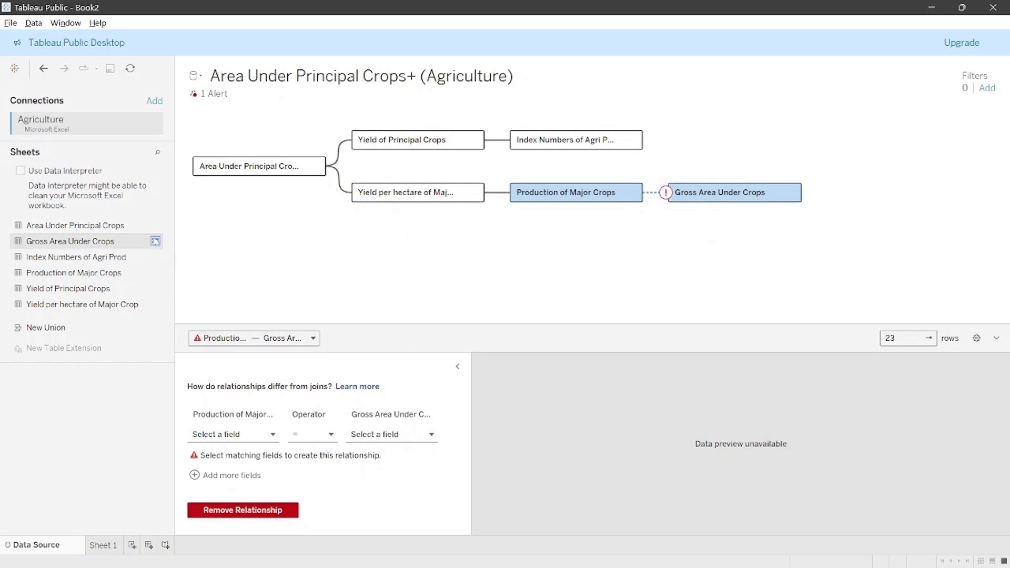
pyautogui.click(156, 241)
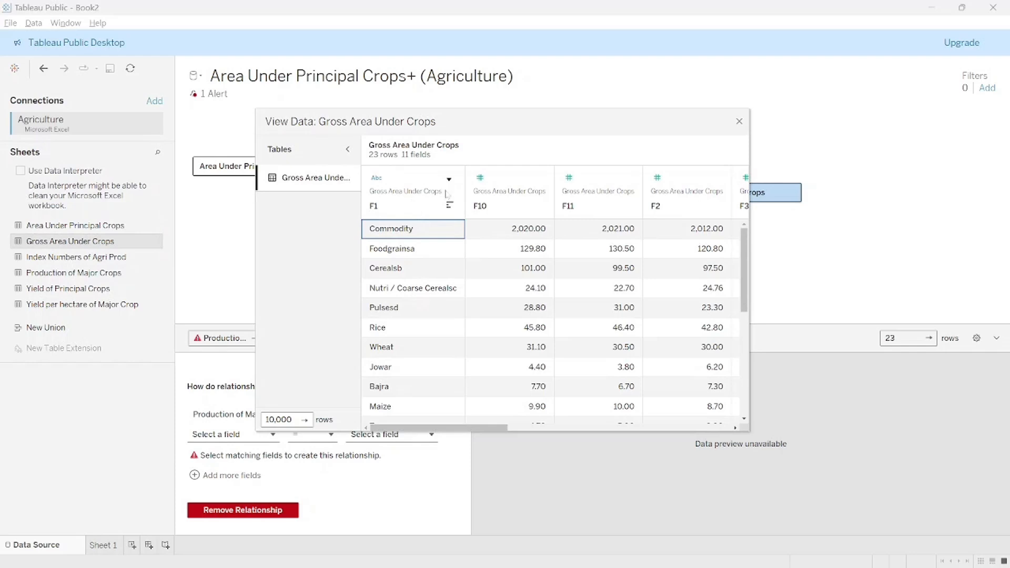
pyautogui.click(739, 123)
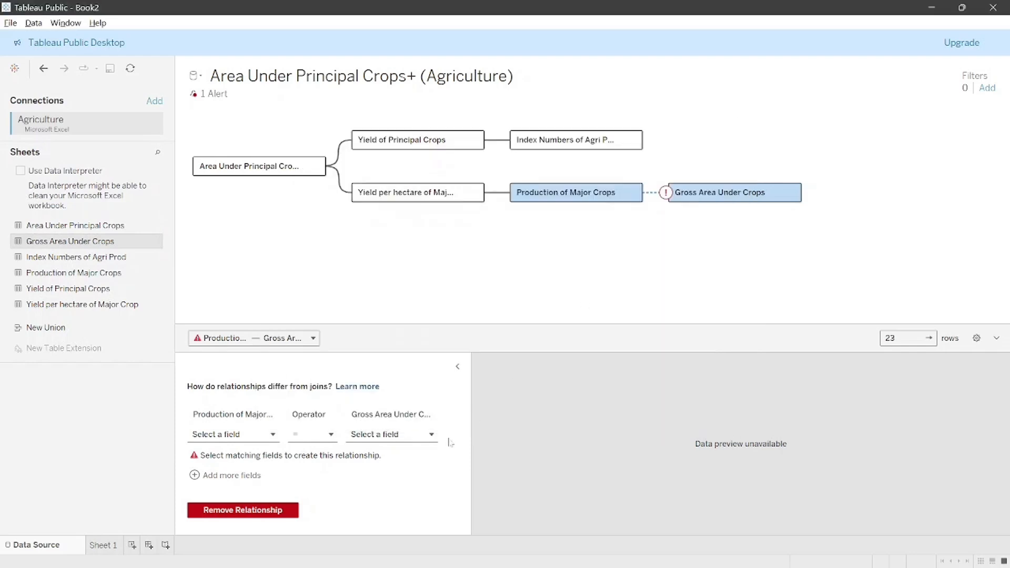
# Relate Production of Major Crops to Gross Area Under Crops by matching field Commodity with F1
pyautogui.click(415, 436)
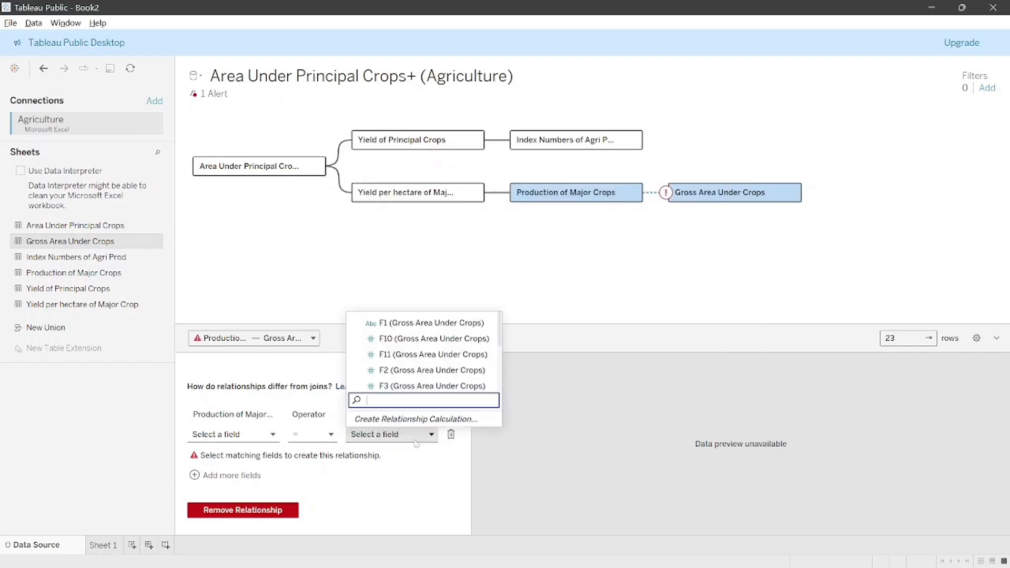
pyautogui.click(425, 323)
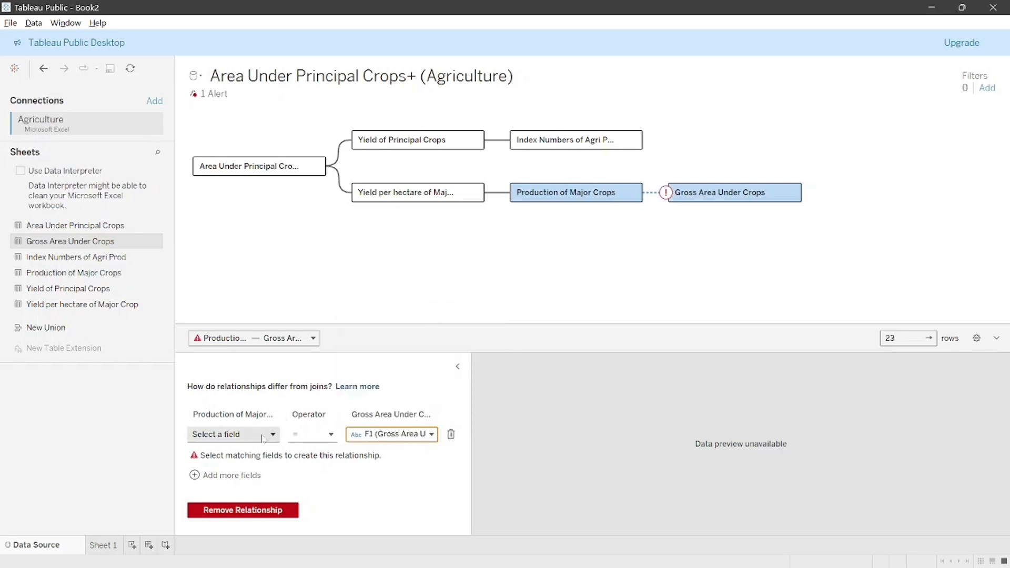
pyautogui.click(234, 434)
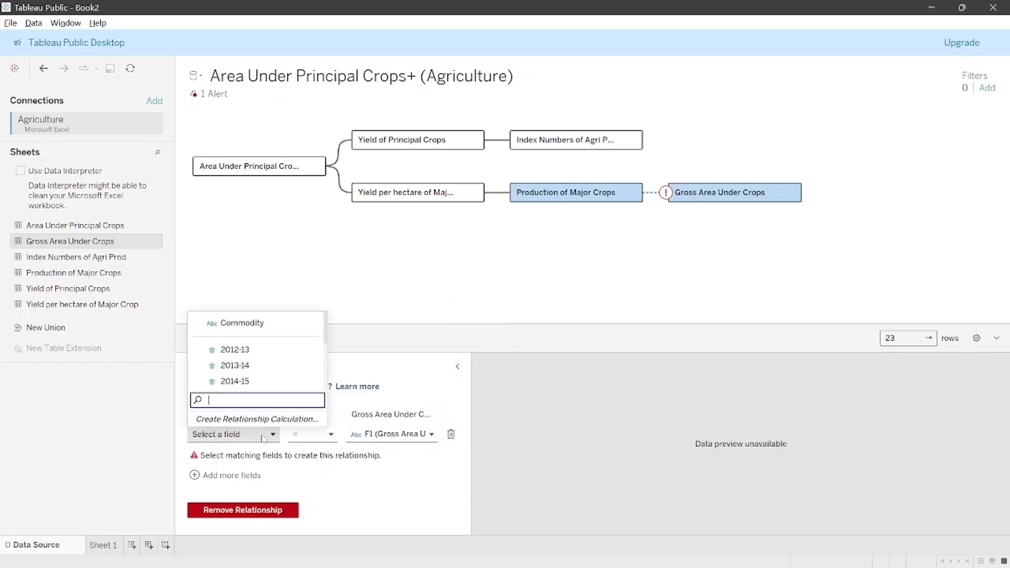
pyautogui.click(295, 324)
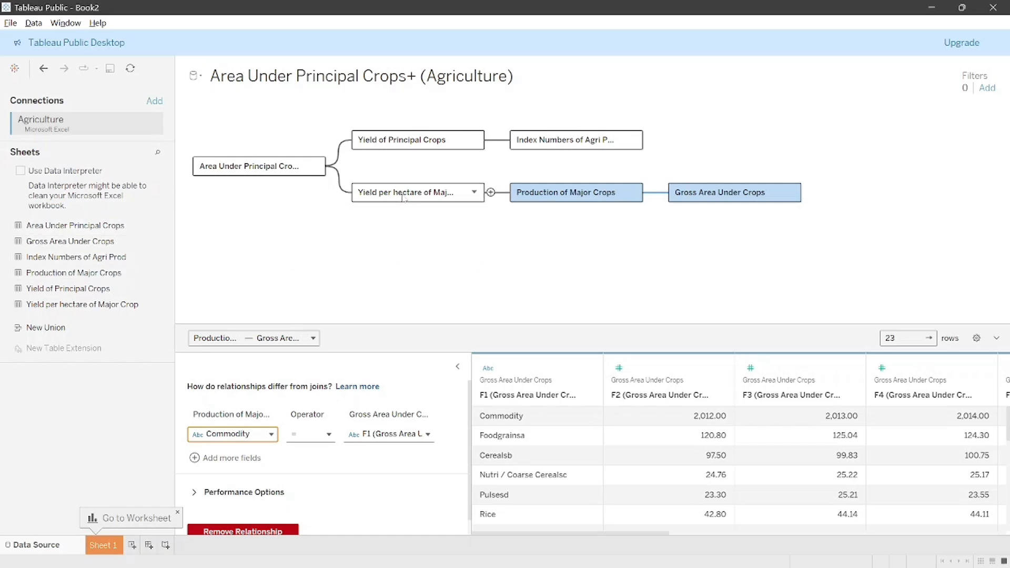
# Open the Sheet 1 worksheet and expand all six crop tables to list their fields
pyautogui.click(103, 545)
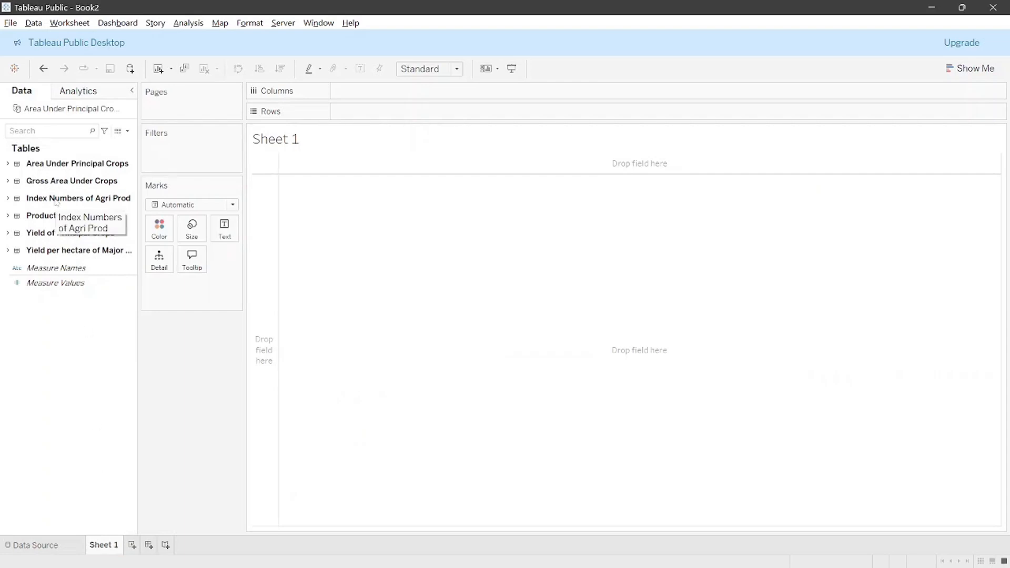
pyautogui.click(8, 166)
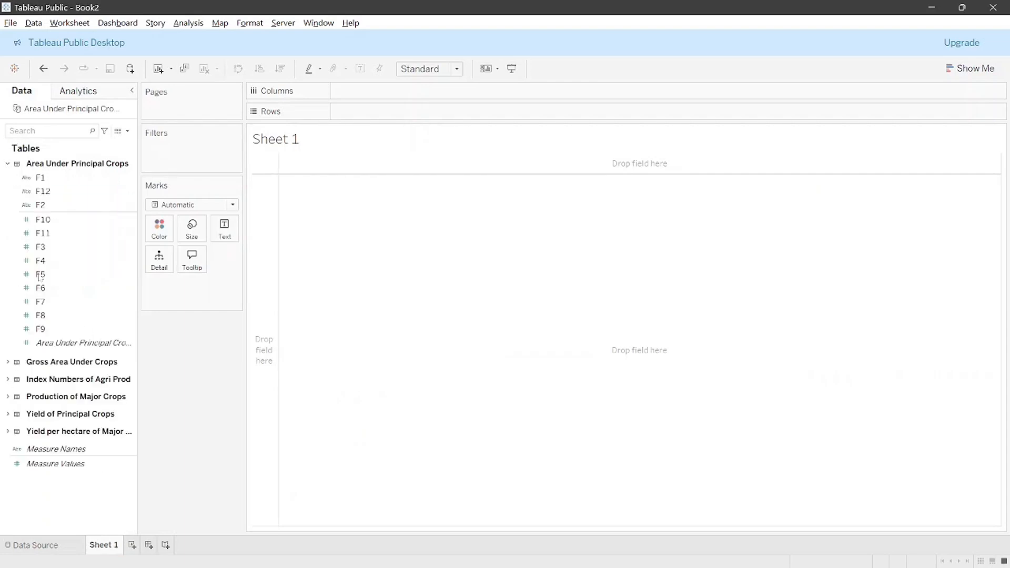
pyautogui.click(8, 362)
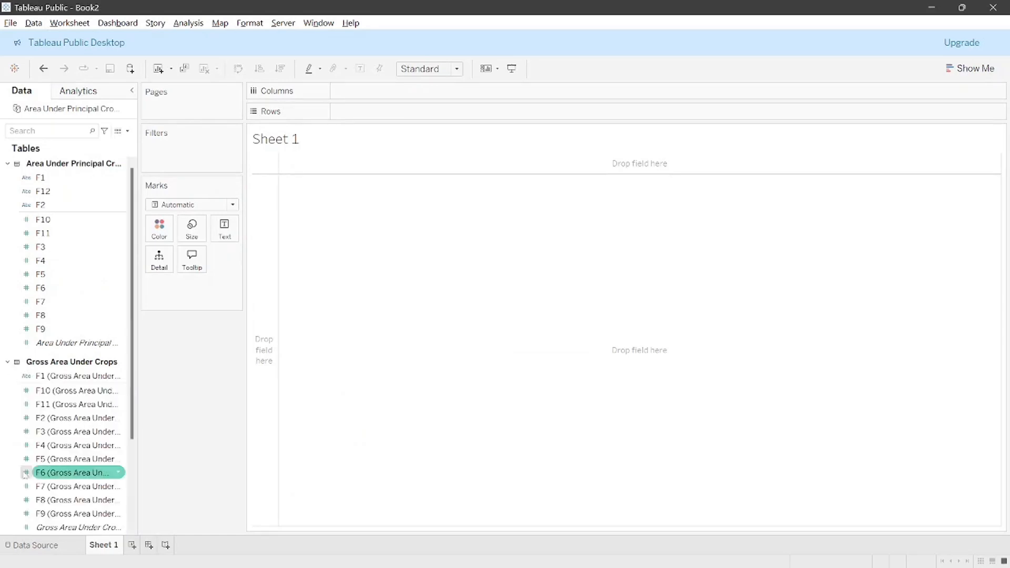
pyautogui.scroll(-3, 25, 474)
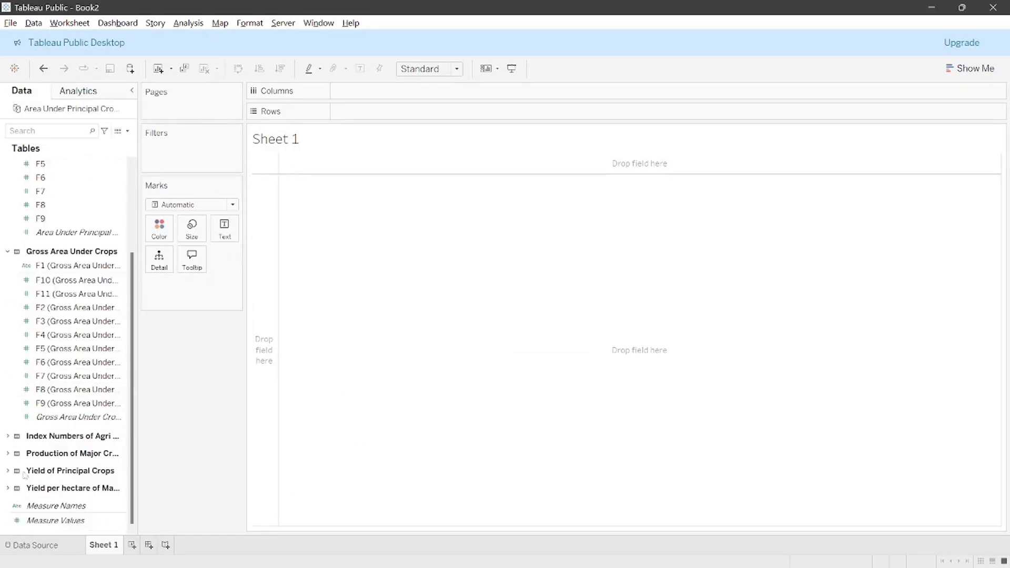
pyautogui.click(8, 436)
pyautogui.scroll(-6, 10, 444)
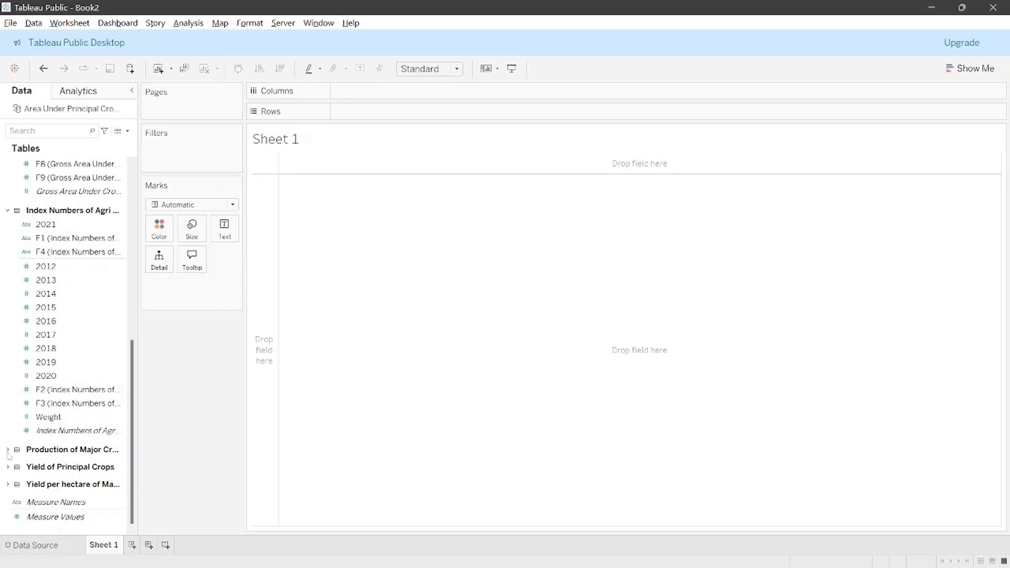
pyautogui.click(8, 451)
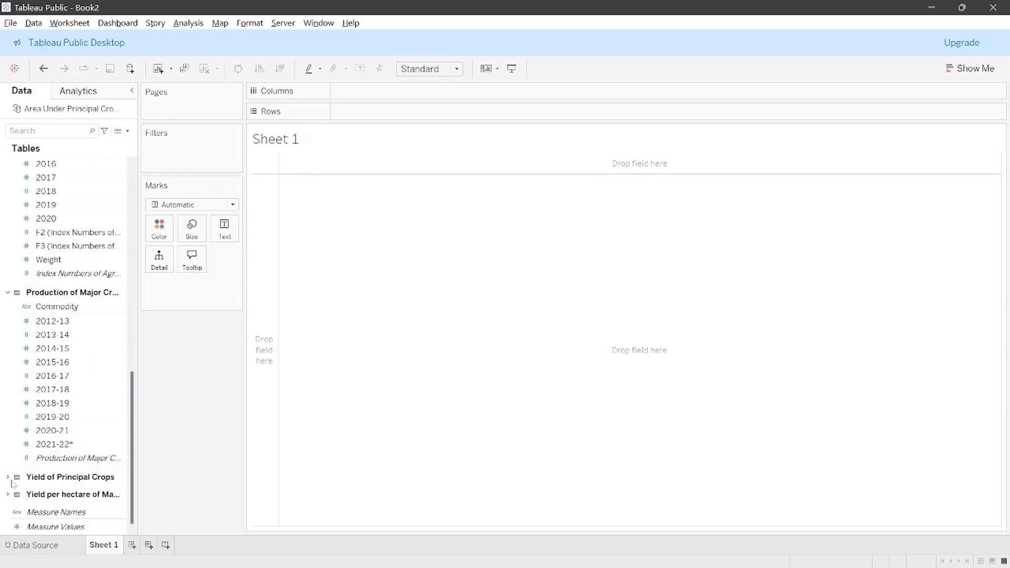
pyautogui.click(8, 477)
pyautogui.moveTo(10, 472); pyautogui.dragTo(36, 478)
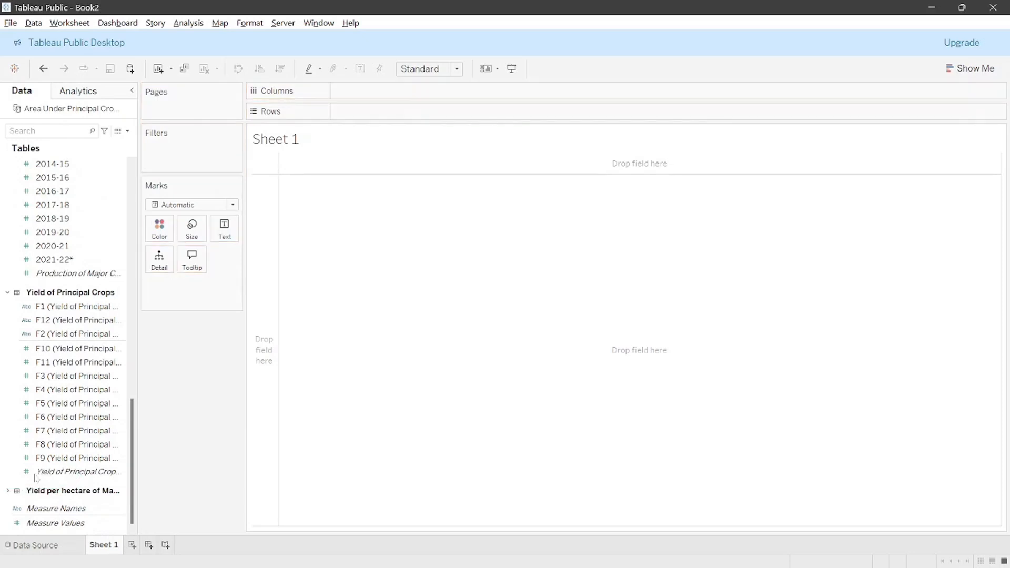
pyautogui.click(8, 490)
pyautogui.scroll(-3, 93, 473)
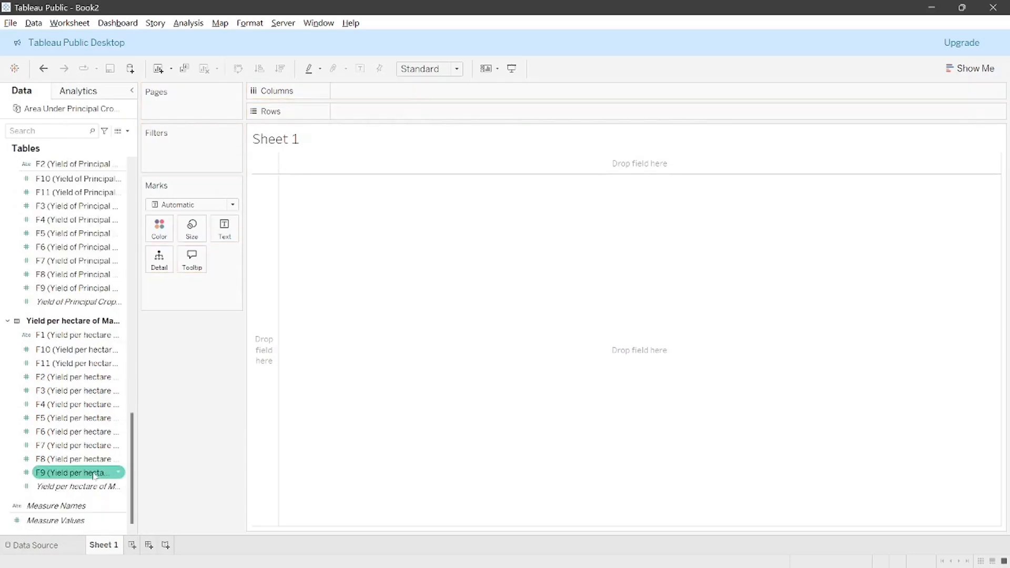
# Return to the Area Under Principal Crops table and examine its text fields F1 and F12
pyautogui.scroll(10, 94, 476)
pyautogui.scroll(10, 94, 473)
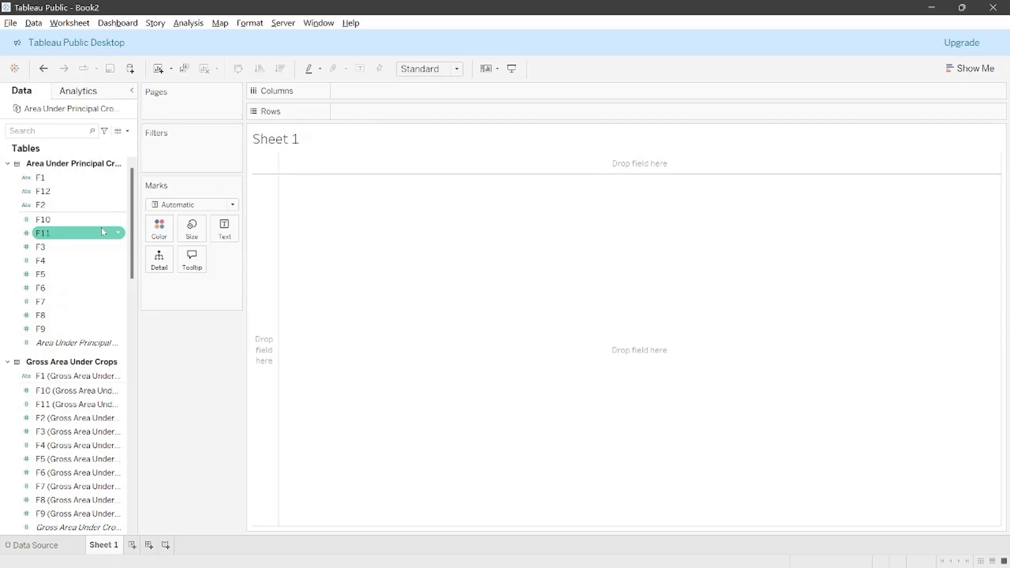
pyautogui.click(63, 178)
pyautogui.click(62, 192)
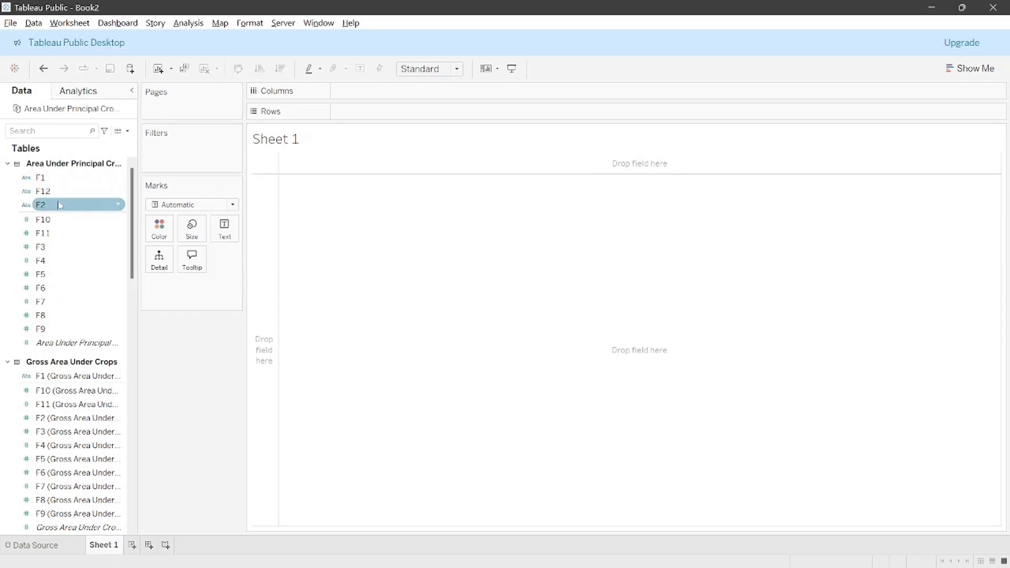
# Build a bar chart from Area Under Principal Crops with F2 as rows and the sums of F3, F4 and F5 as columns
pyautogui.moveTo(59, 205); pyautogui.dragTo(377, 111)
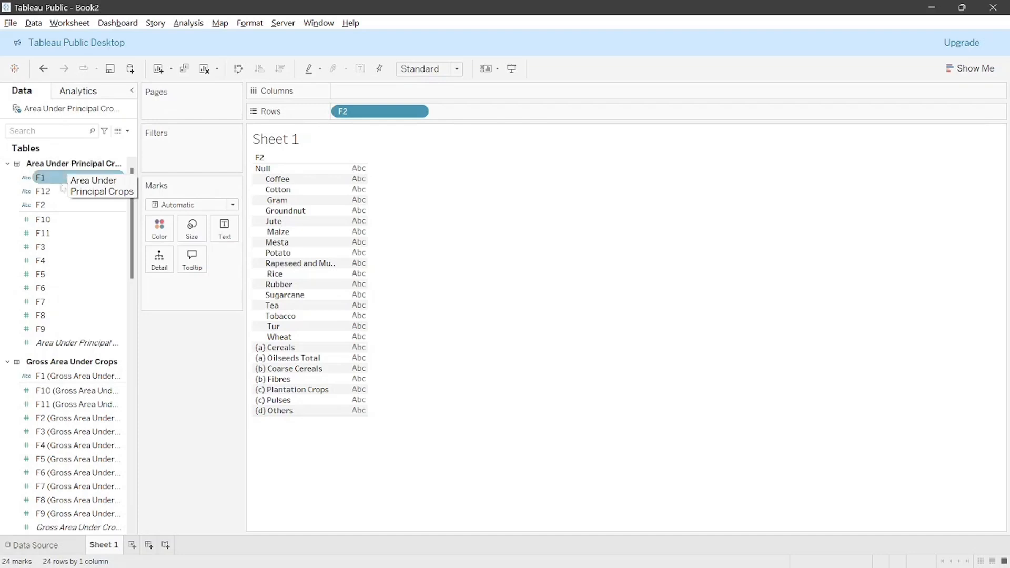
pyautogui.click(54, 248)
pyautogui.click(51, 248)
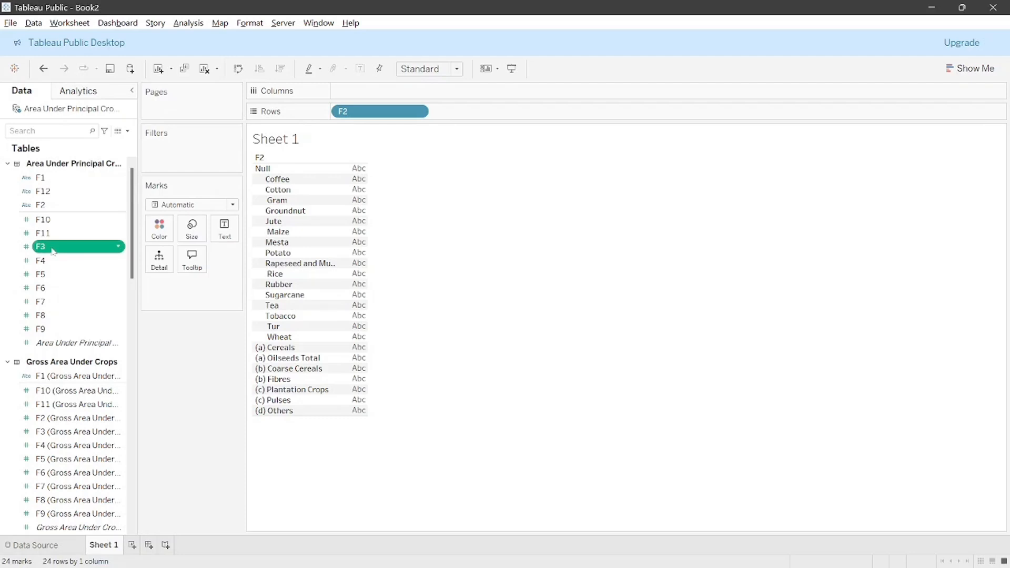
pyautogui.moveTo(52, 251); pyautogui.dragTo(376, 92)
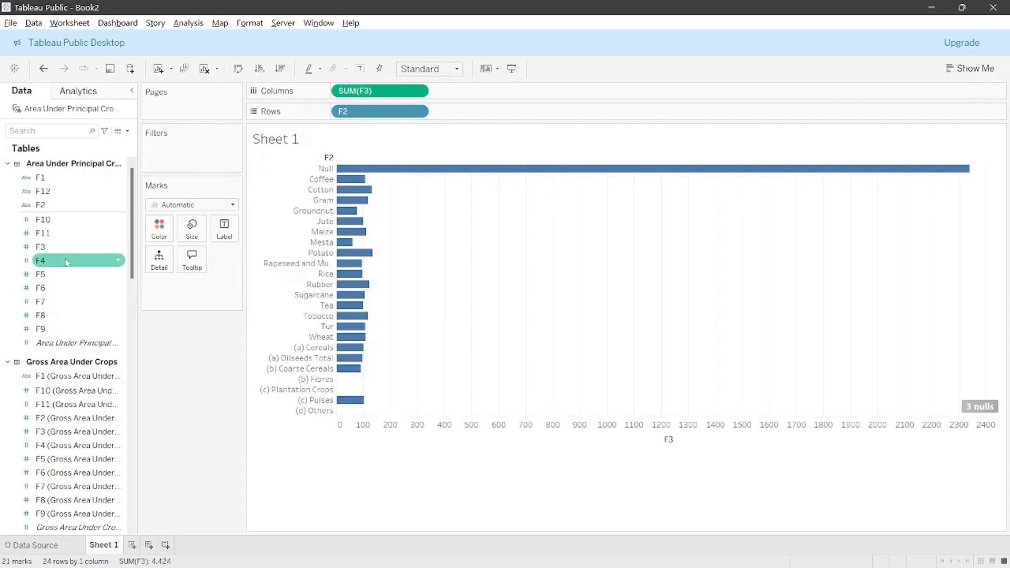
pyautogui.moveTo(53, 260); pyautogui.dragTo(496, 93)
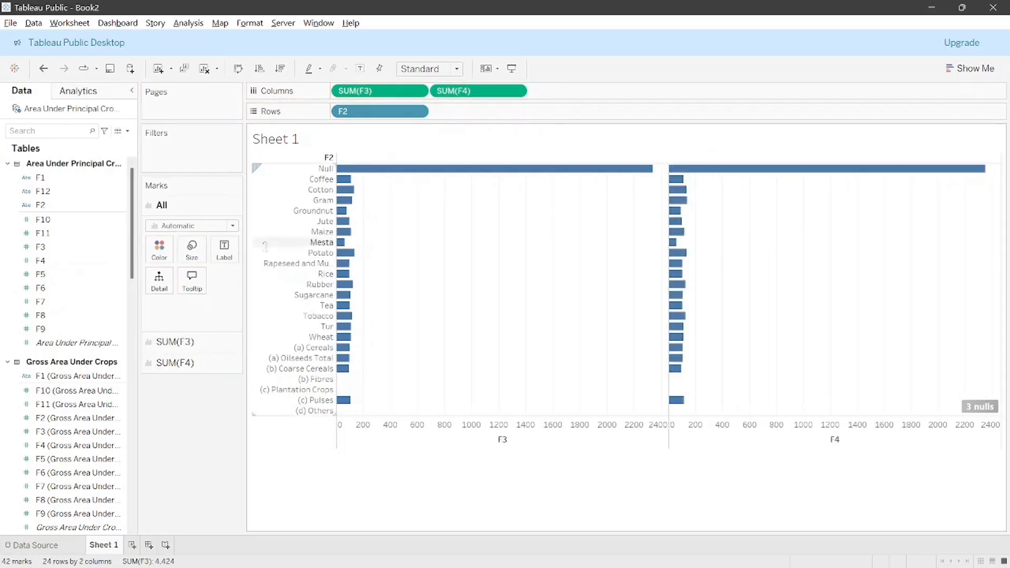
pyautogui.moveTo(84, 275); pyautogui.dragTo(617, 96)
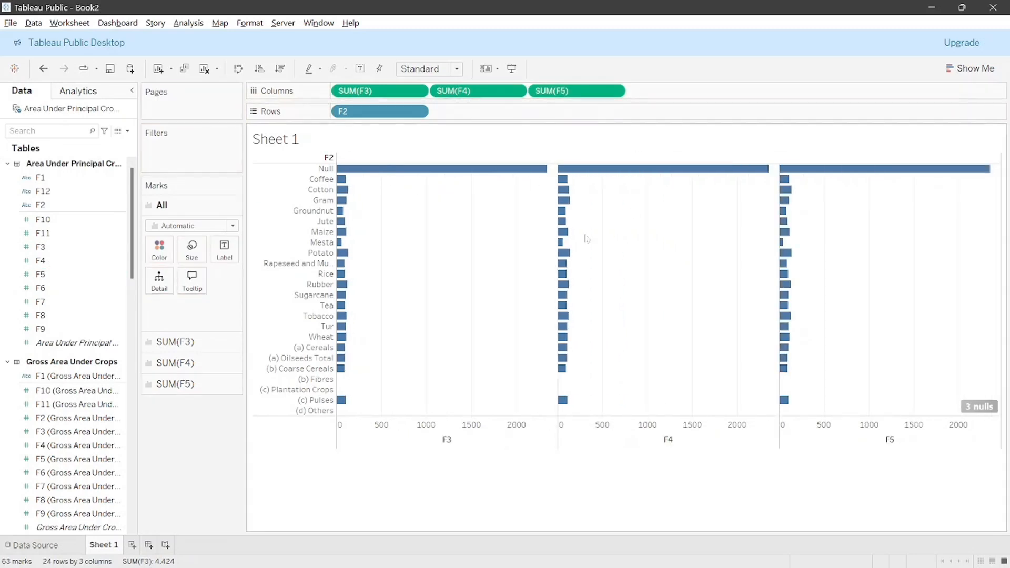
# Filter the null values out of the F3 axis and fit the chart to Entire View
pyautogui.click(983, 410)
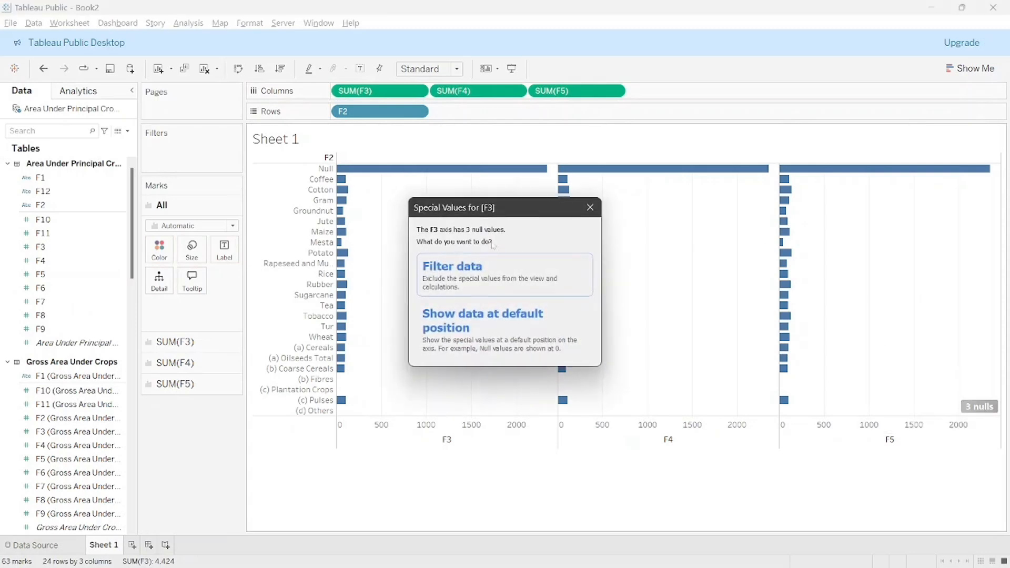
pyautogui.click(494, 277)
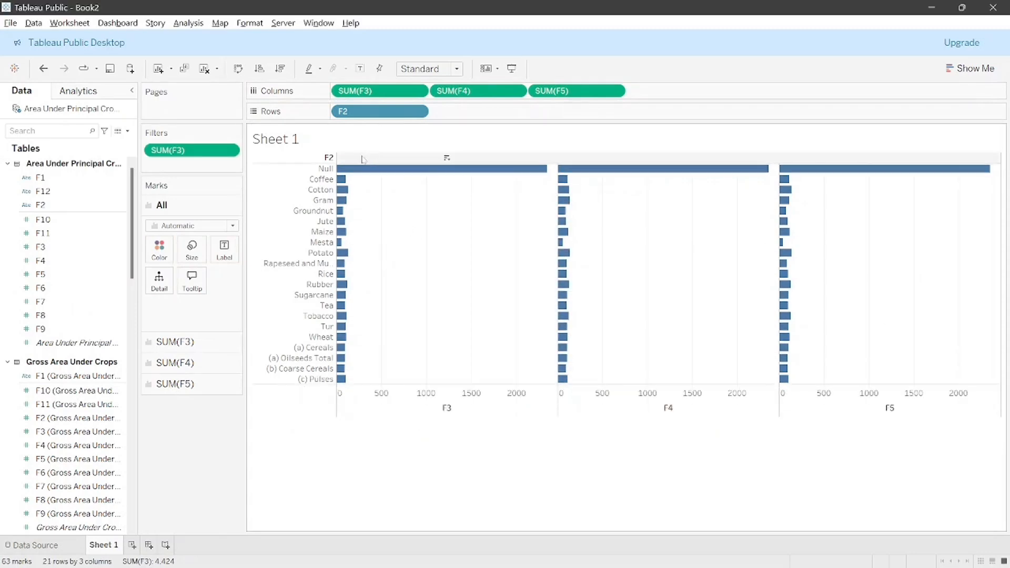
pyautogui.click(457, 68)
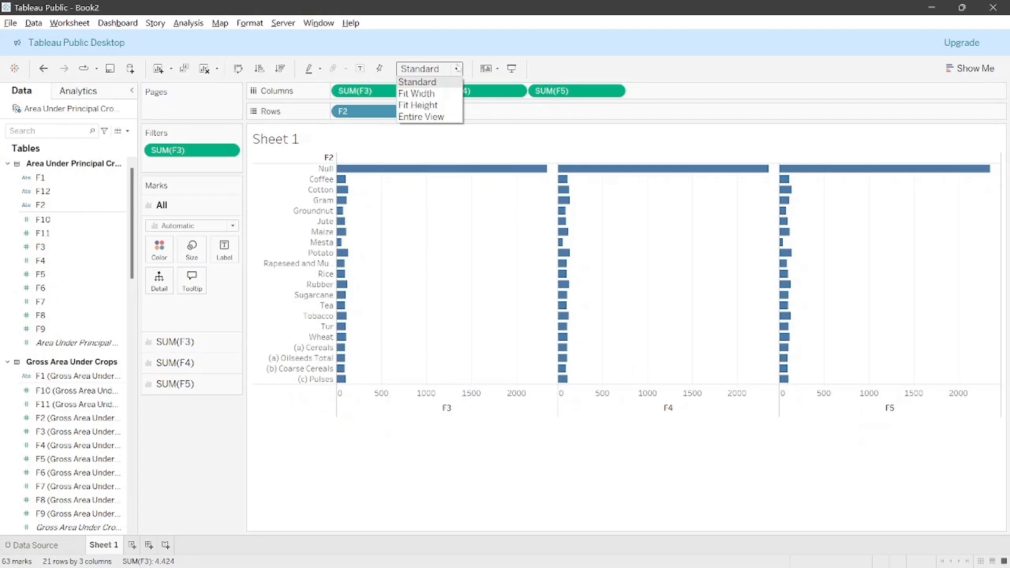
pyautogui.click(441, 117)
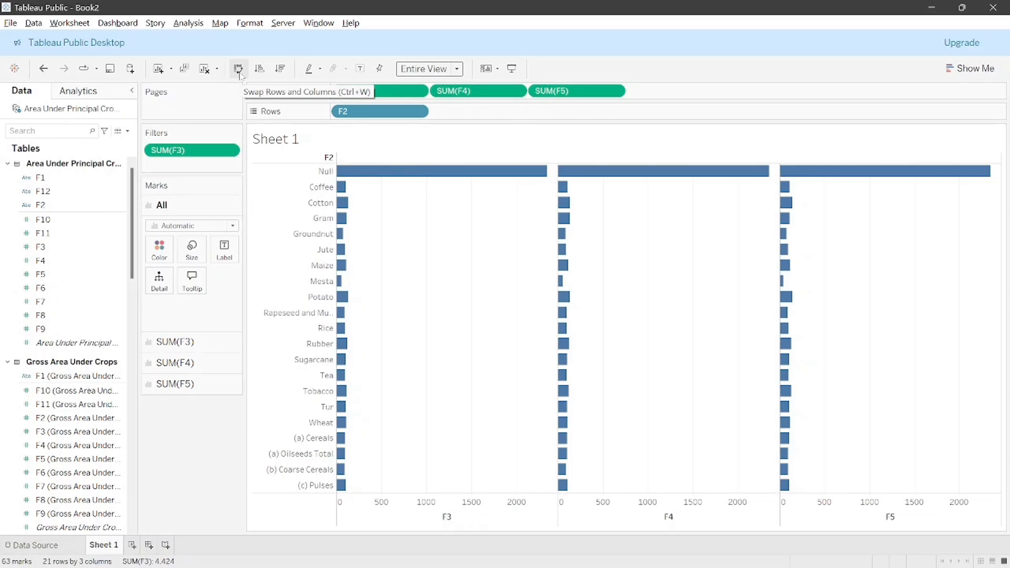
# Swap the chart's rows and columns, and sort the F2 crops in descending order by F3
pyautogui.click(238, 70)
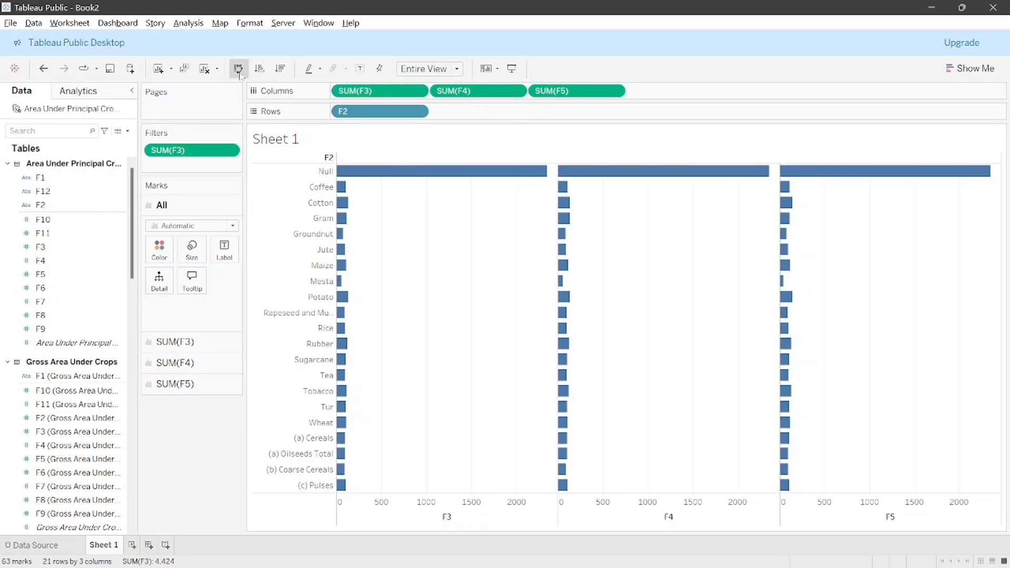
pyautogui.moveTo(369, 270)
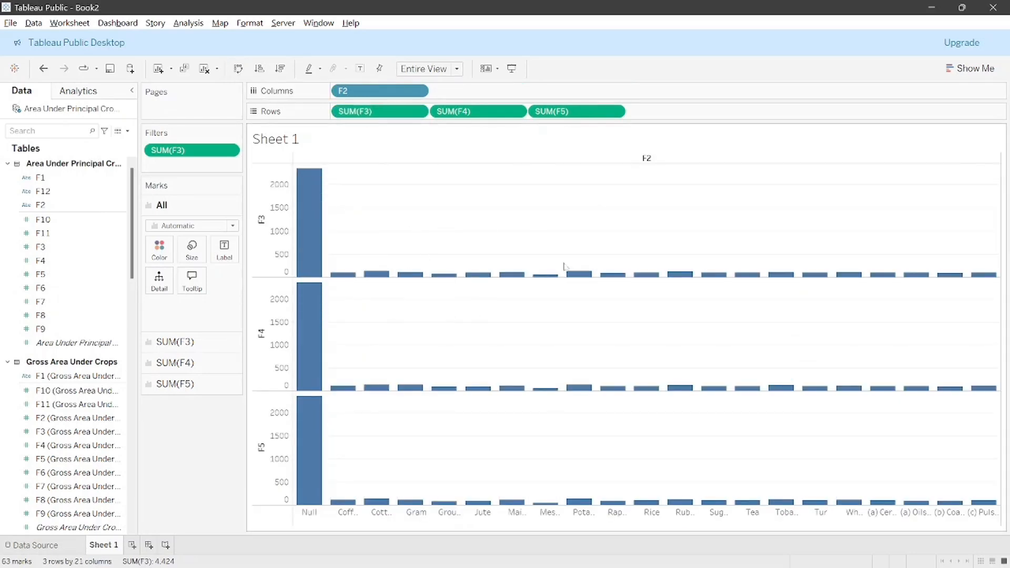
pyautogui.moveTo(709, 272)
pyautogui.moveTo(561, 274)
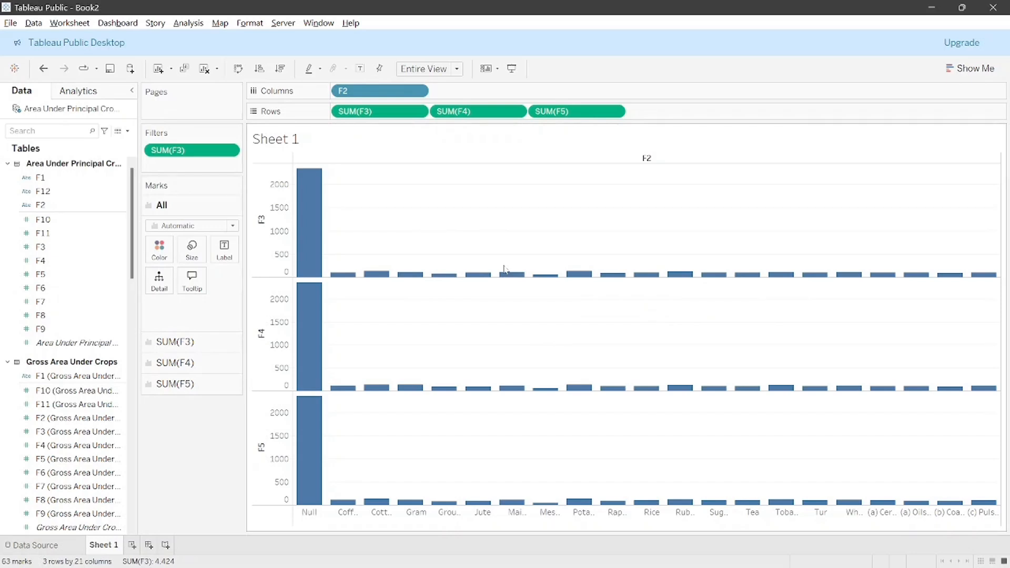
pyautogui.click(280, 69)
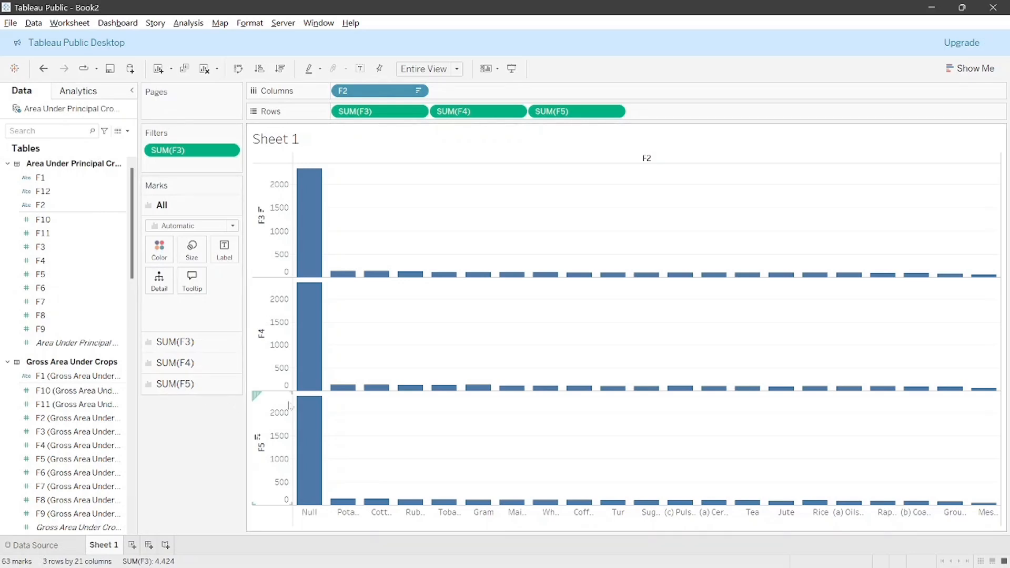
pyautogui.moveTo(302, 411)
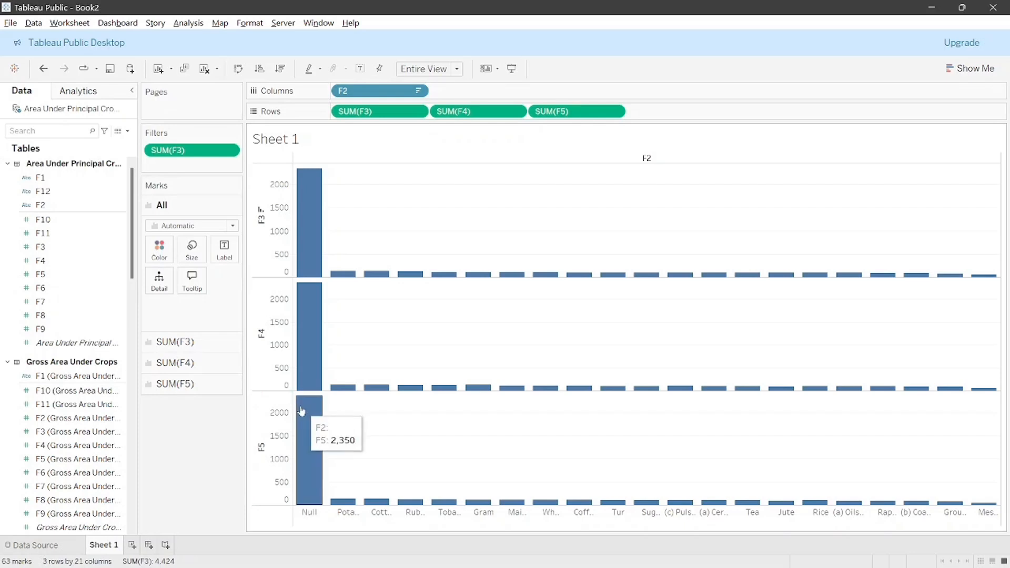
pyautogui.click(301, 412)
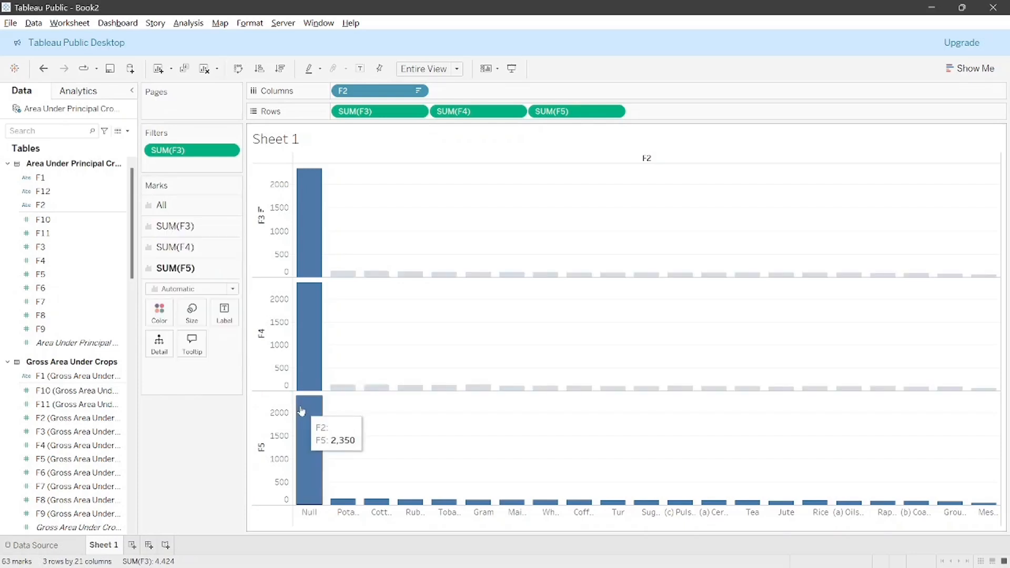
pyautogui.rightClick(300, 405)
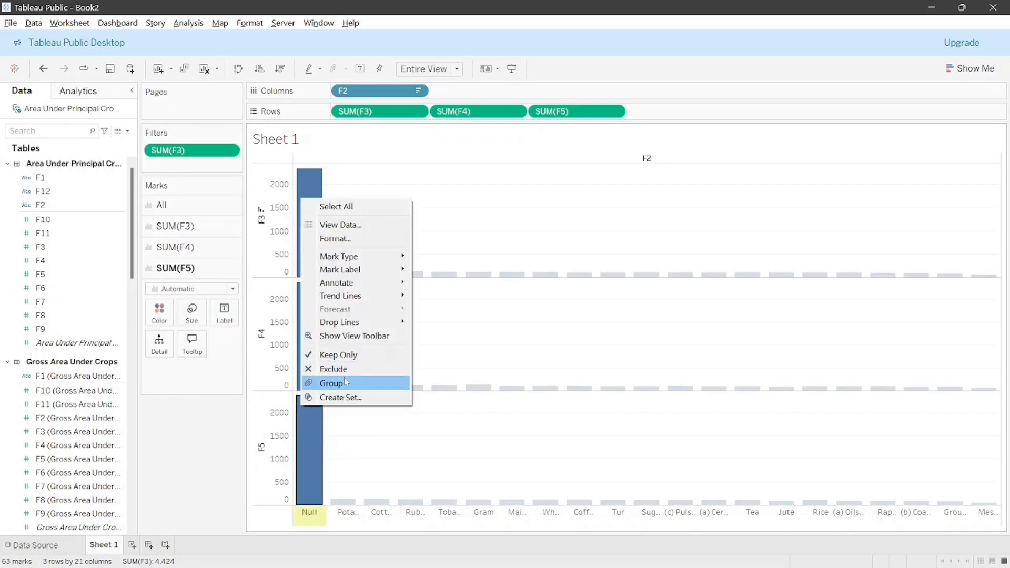
pyautogui.click(368, 453)
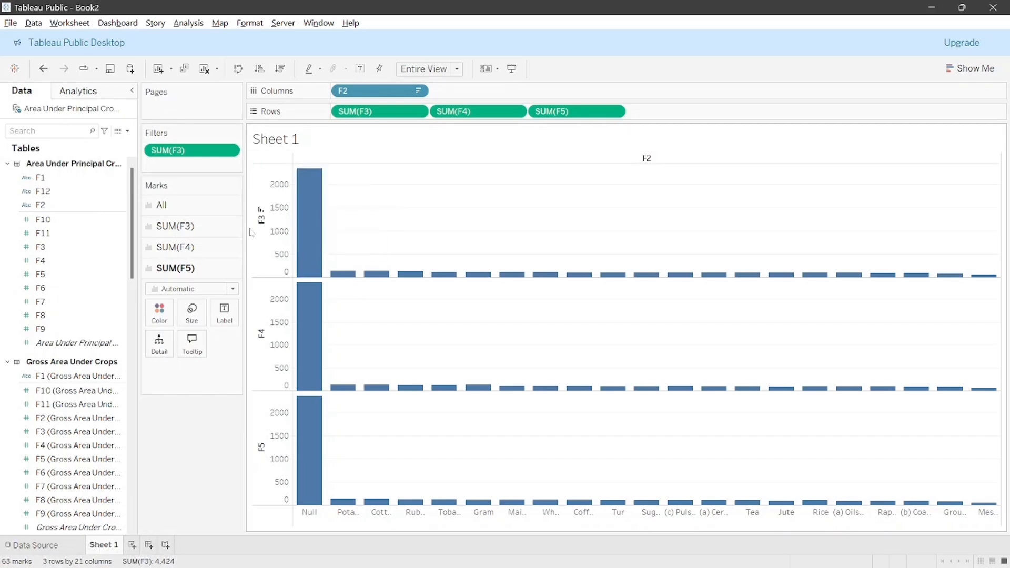
# Color the SUM(F5) bars orange and the SUM(F4) bars green
pyautogui.click(159, 312)
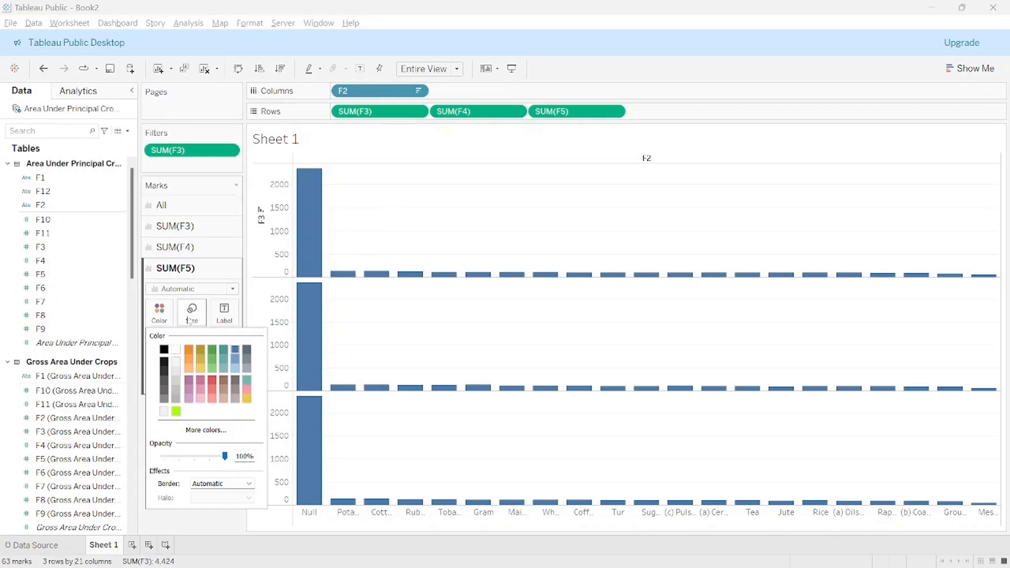
pyautogui.click(189, 350)
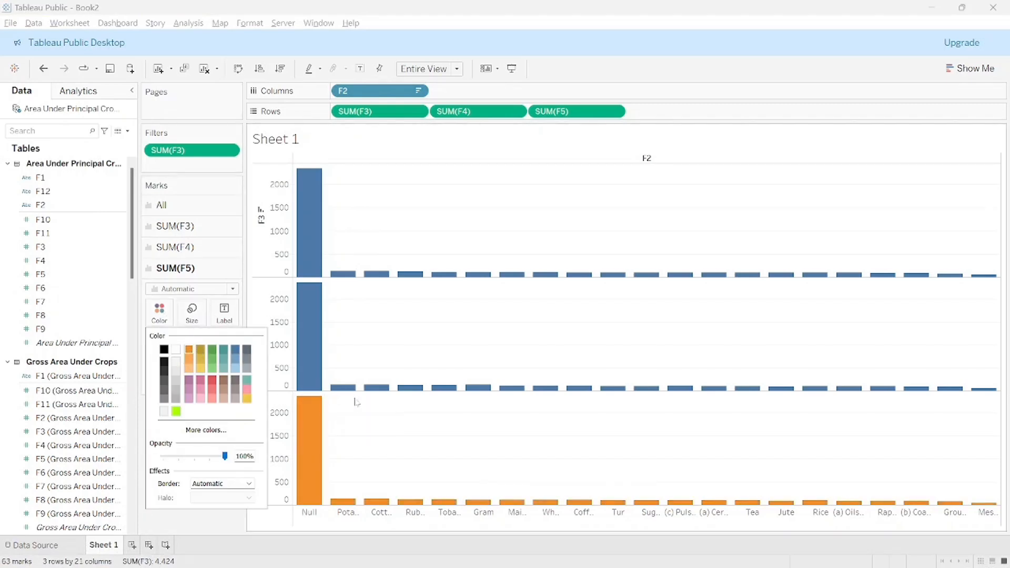
pyautogui.click(195, 256)
pyautogui.click(194, 256)
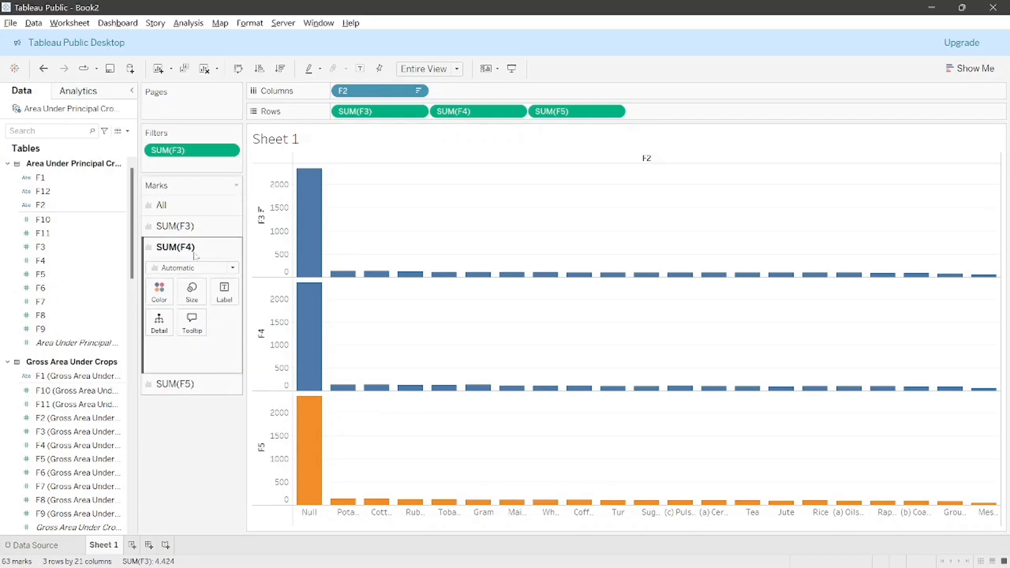
pyautogui.click(164, 301)
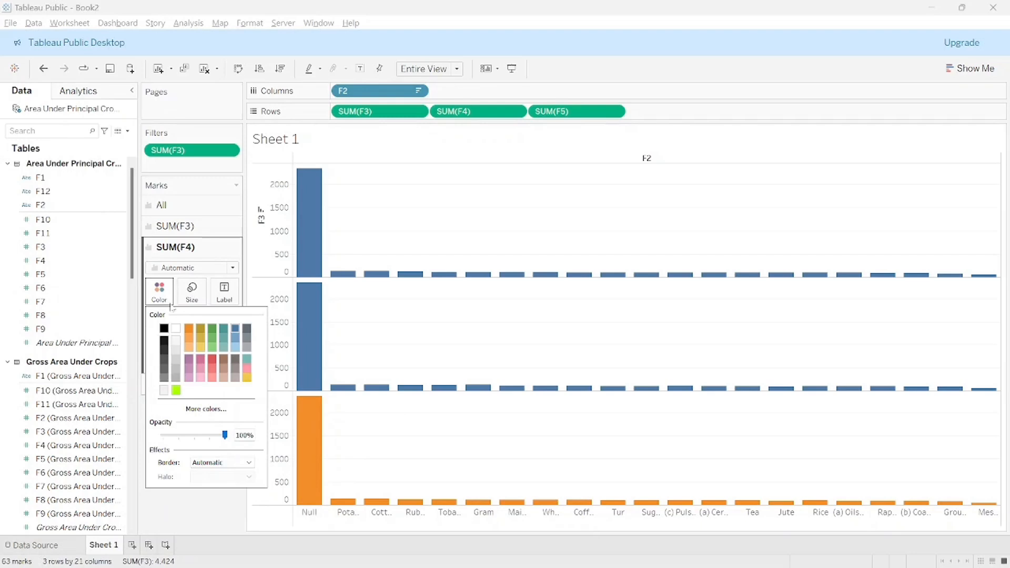
pyautogui.click(213, 332)
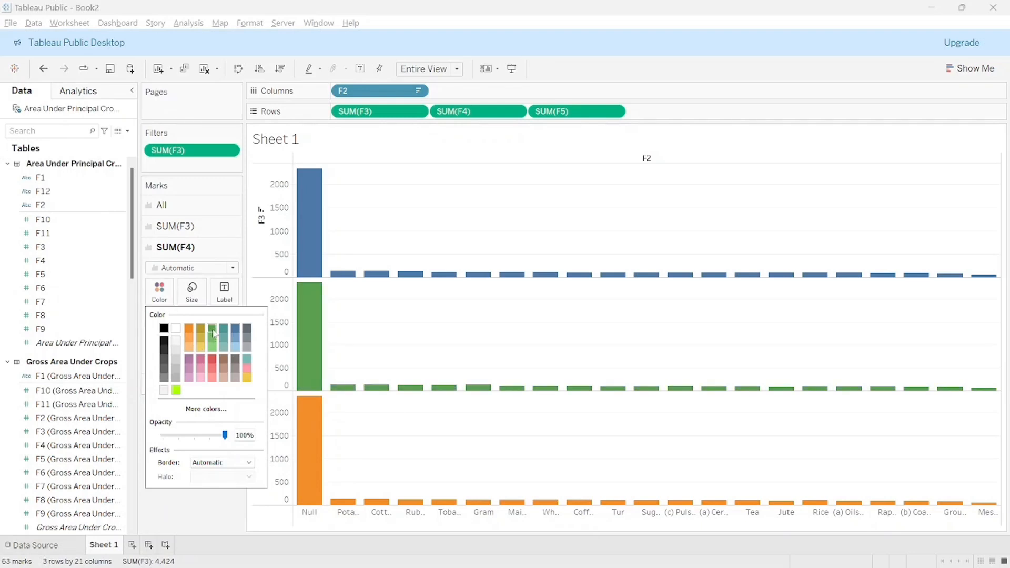
# Color the SUM(F3) bars pink
pyautogui.click(192, 226)
pyautogui.click(192, 226)
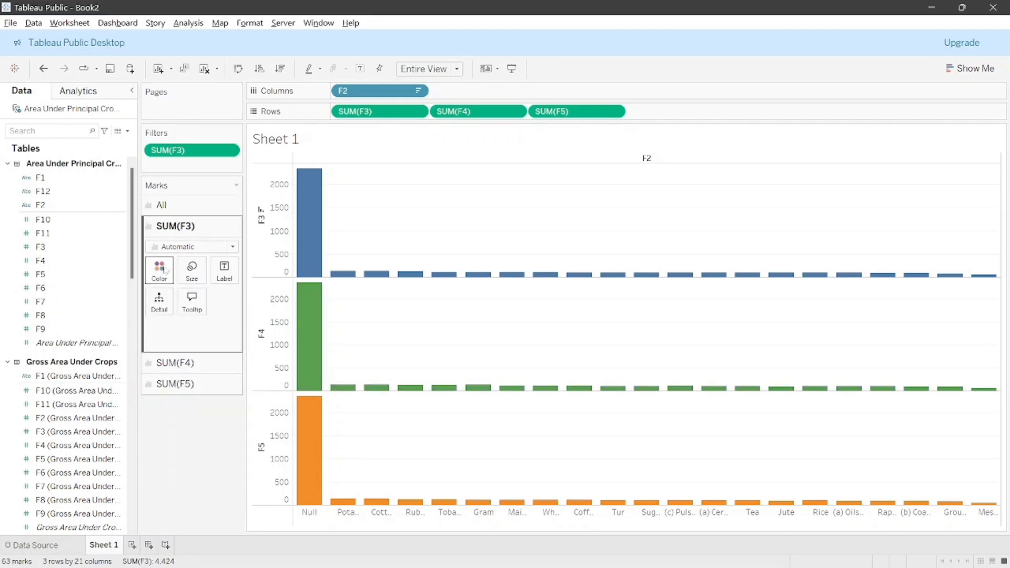
pyautogui.click(159, 269)
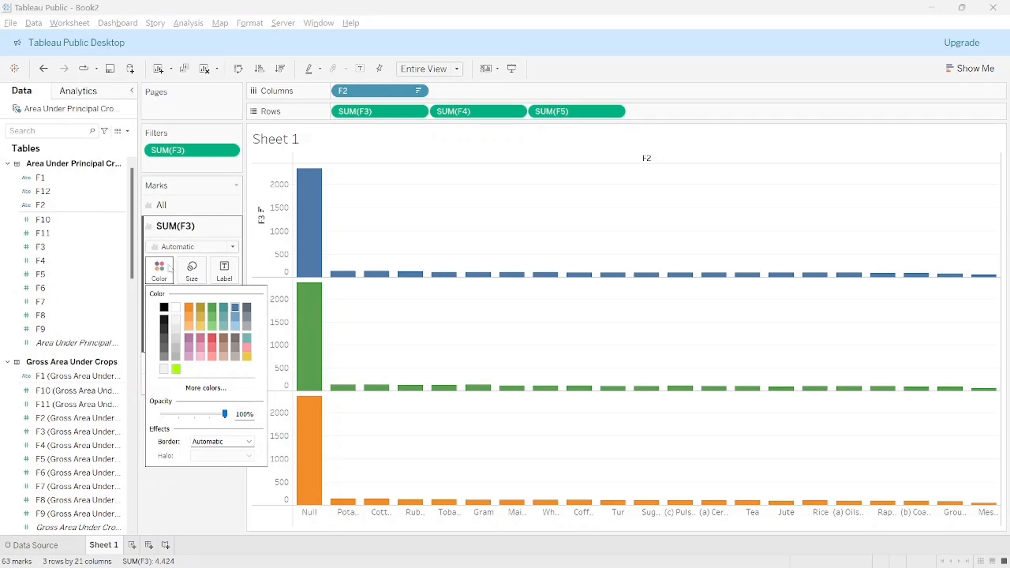
pyautogui.click(247, 339)
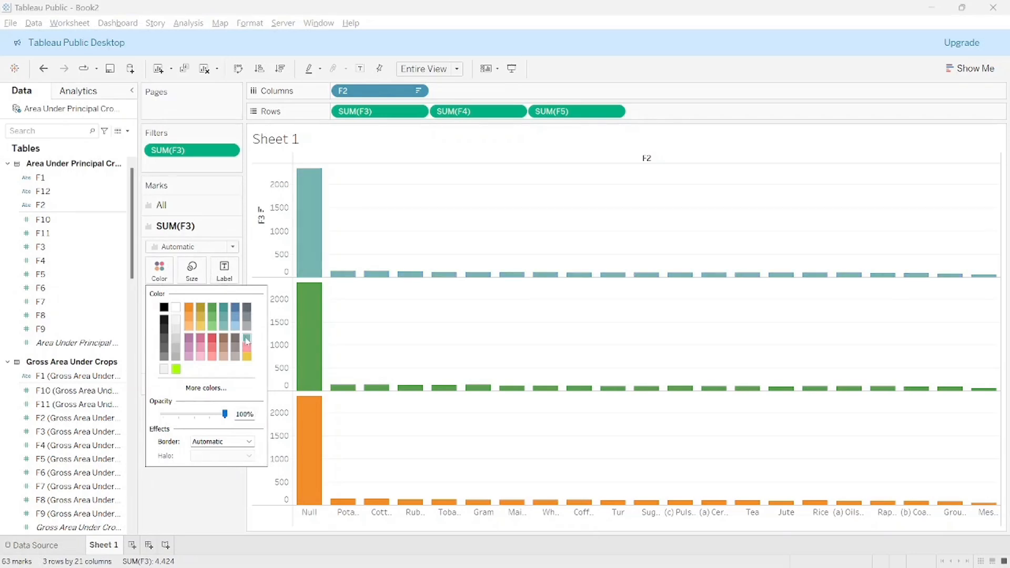
pyautogui.click(247, 348)
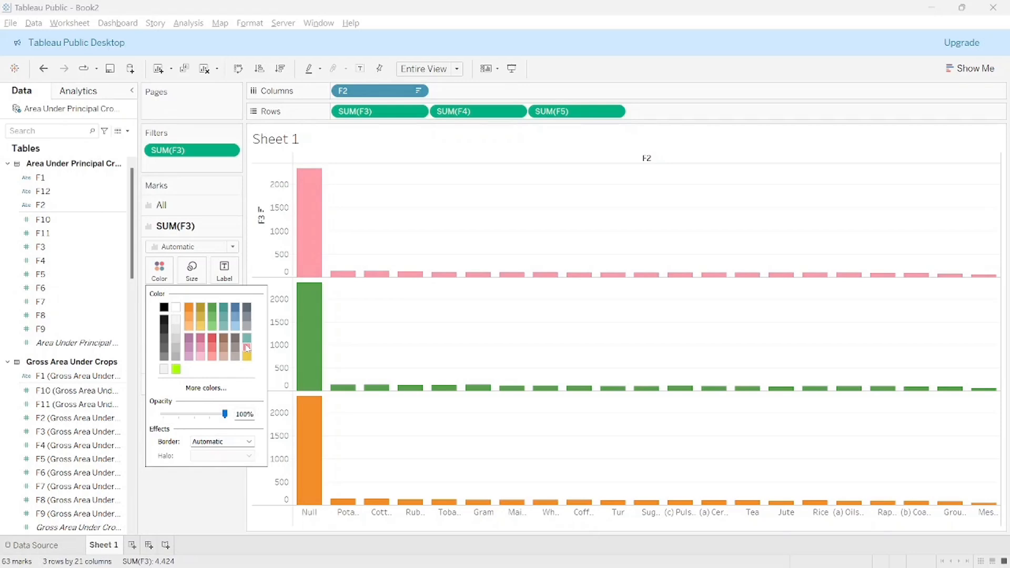
pyautogui.click(375, 336)
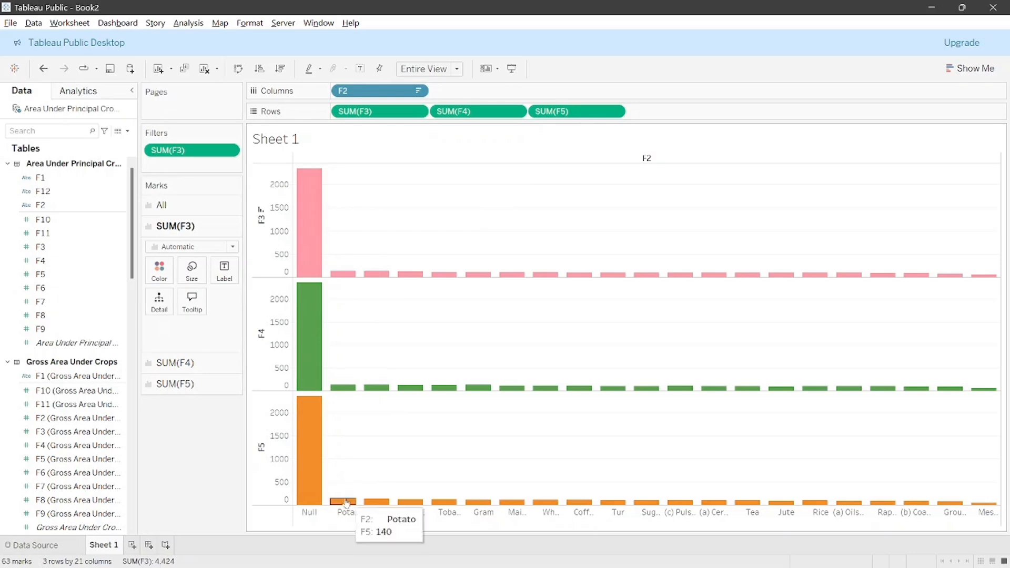
# Compare the Potato bar values across F5, F4 and F3, and inspect the values of other crops along the F4 and F3 rows
pyautogui.moveTo(347, 503)
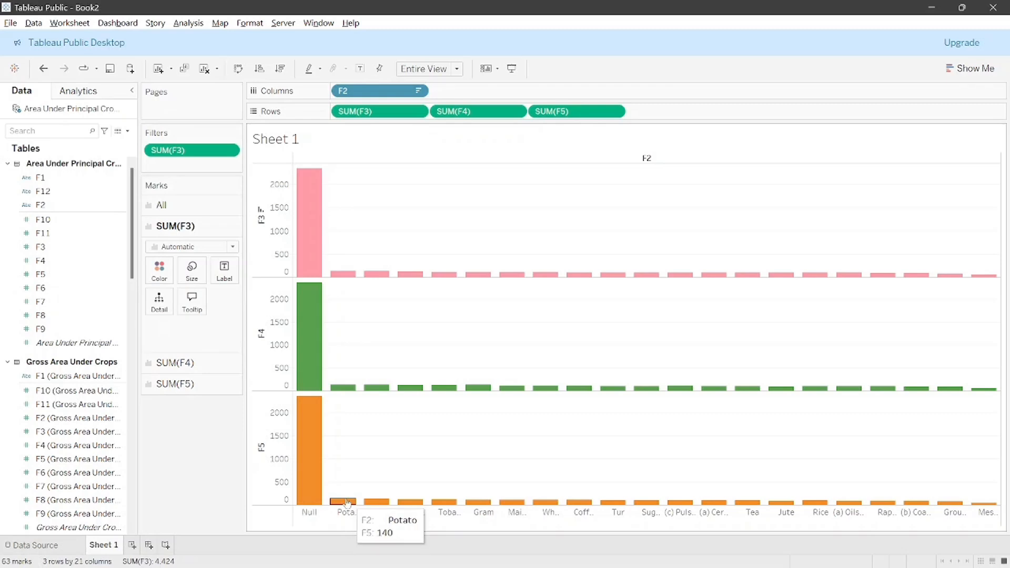
pyautogui.moveTo(343, 390)
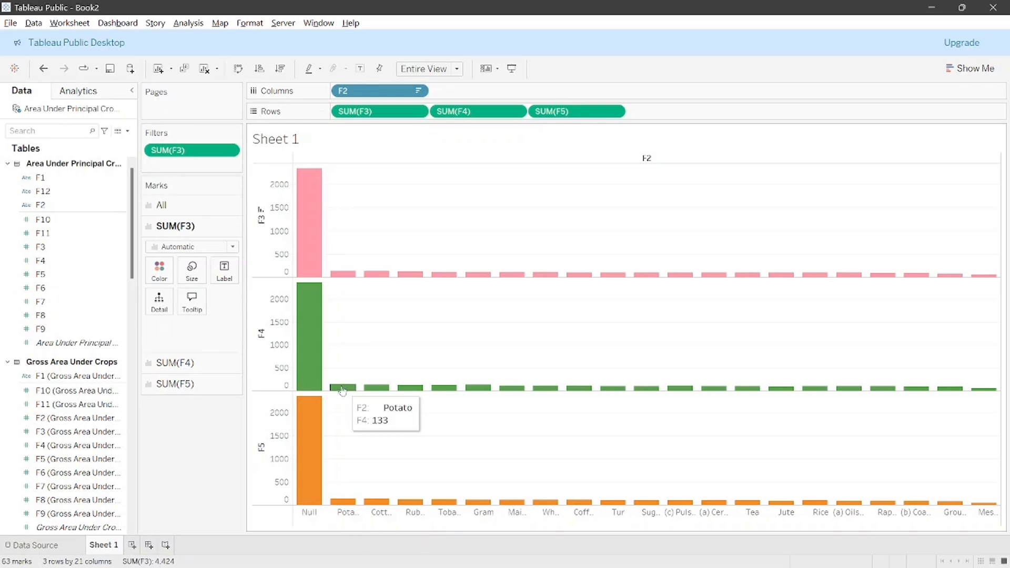
pyautogui.moveTo(343, 278)
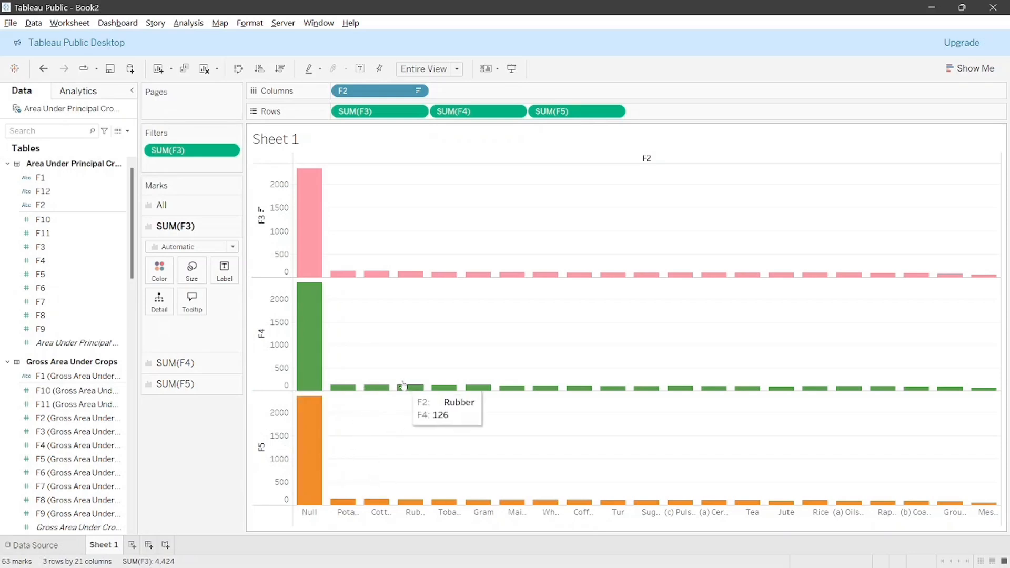
pyautogui.moveTo(435, 391)
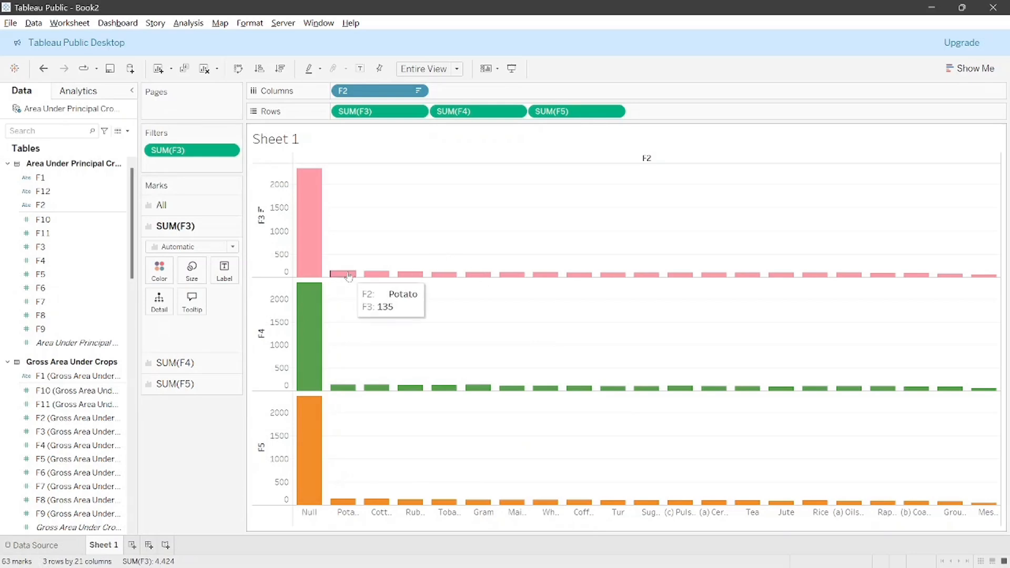
pyautogui.moveTo(385, 276)
pyautogui.moveTo(474, 276)
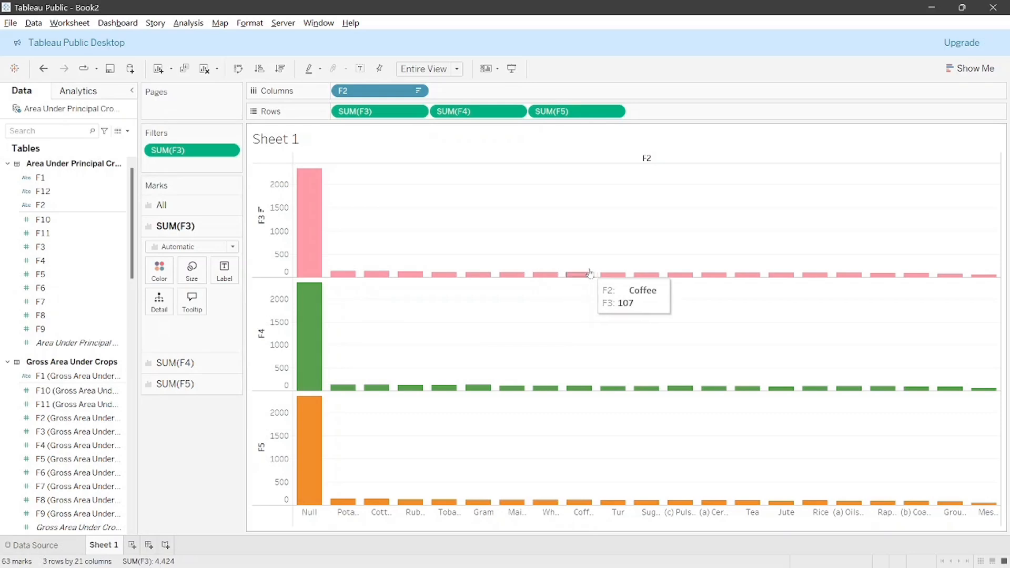
pyautogui.moveTo(637, 276)
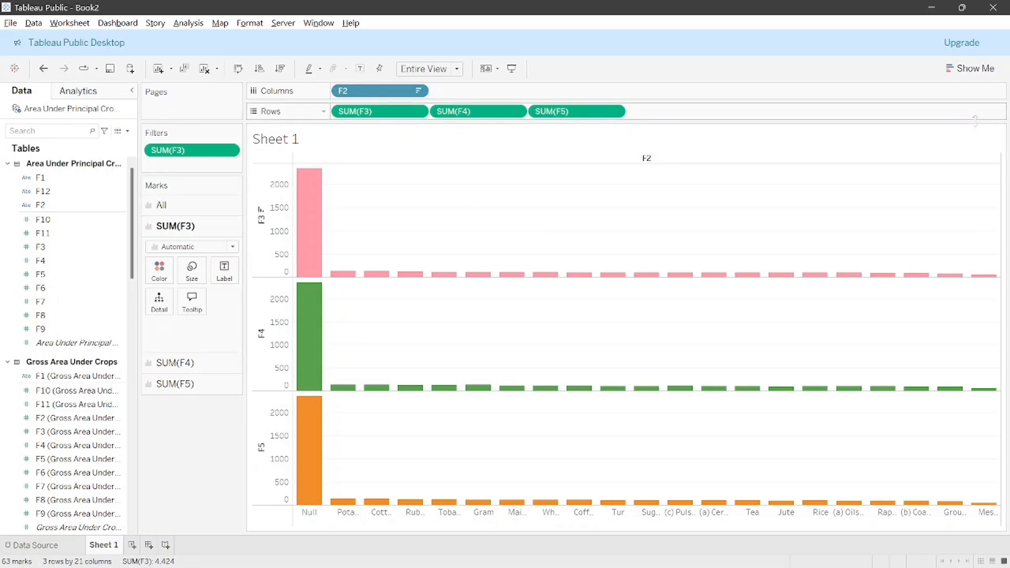
# Hide the Sheet 1 title above the chart
pyautogui.click(995, 134)
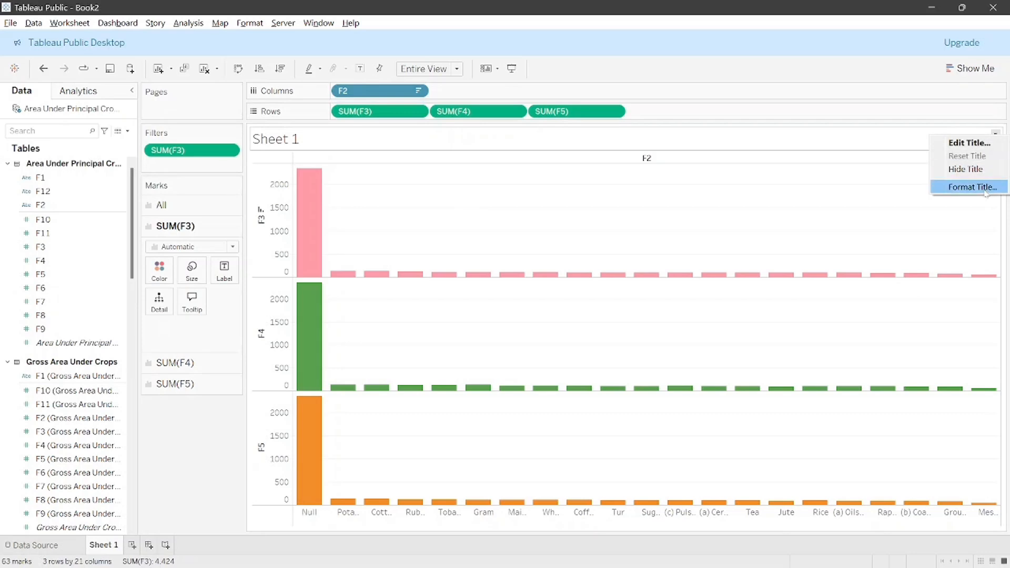
pyautogui.click(975, 173)
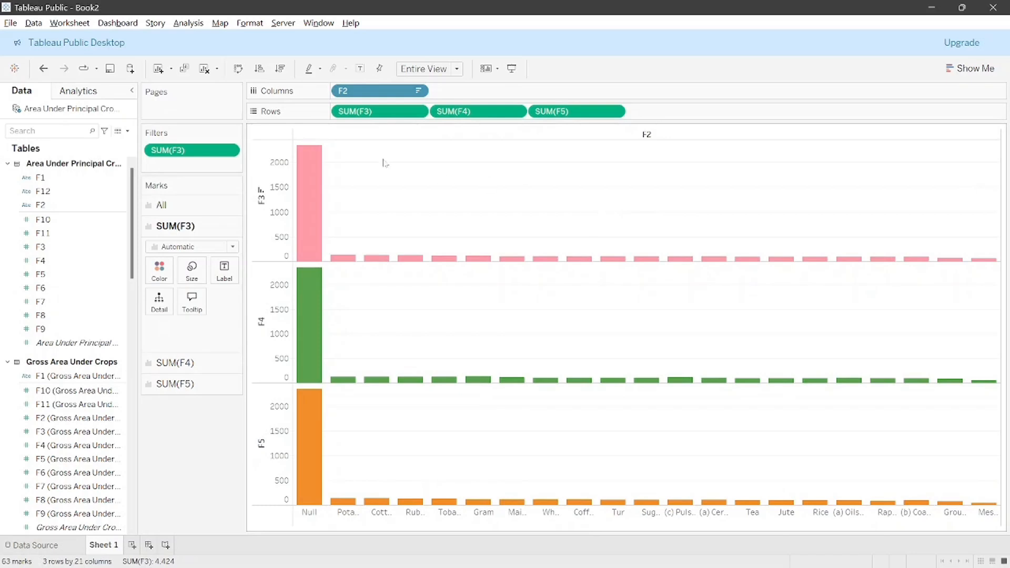
# Shade the whole Sheet 1 worksheet background pale green
pyautogui.rightClick(355, 179)
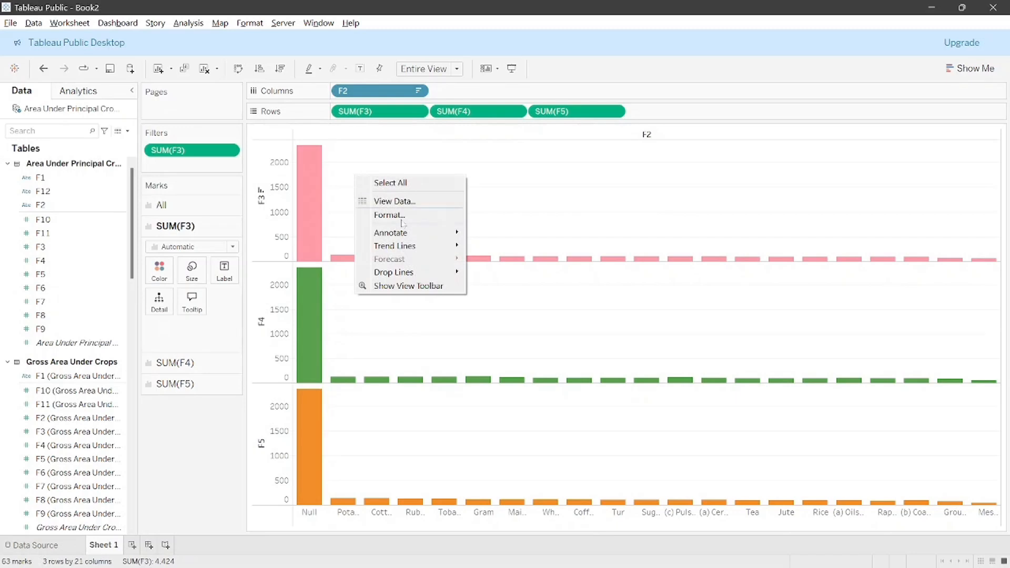
pyautogui.click(493, 208)
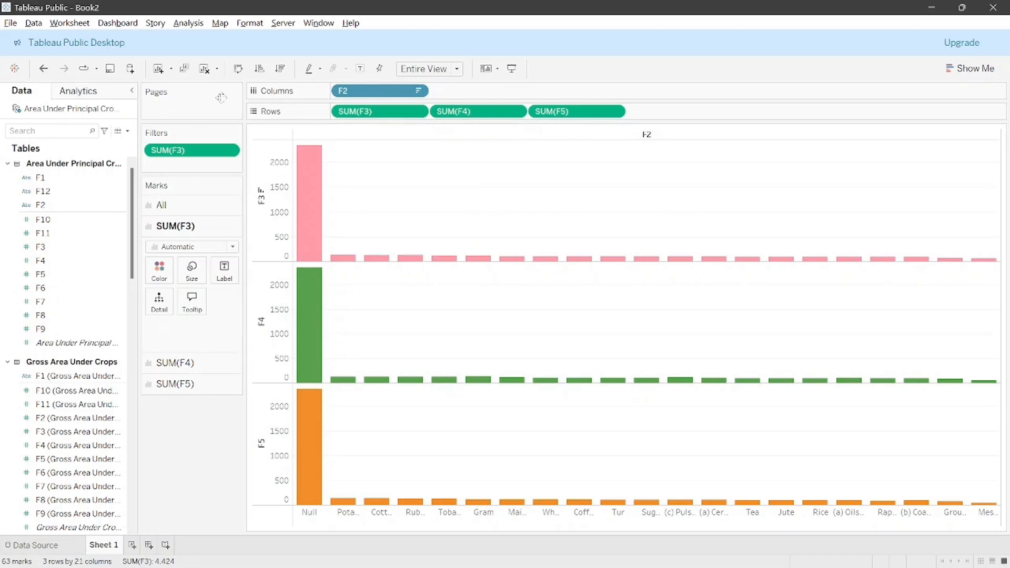
pyautogui.rightClick(268, 333)
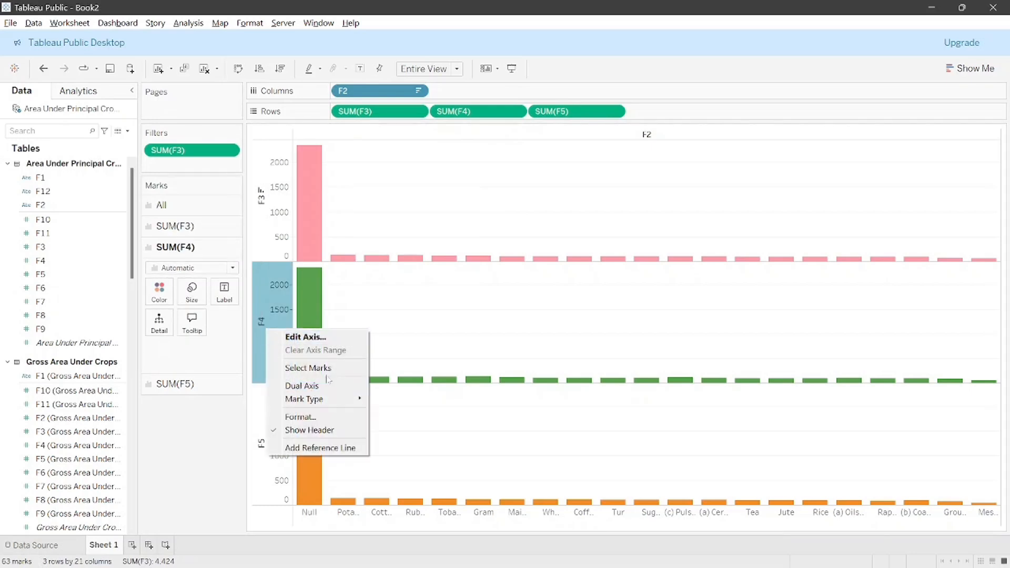
pyautogui.click(302, 417)
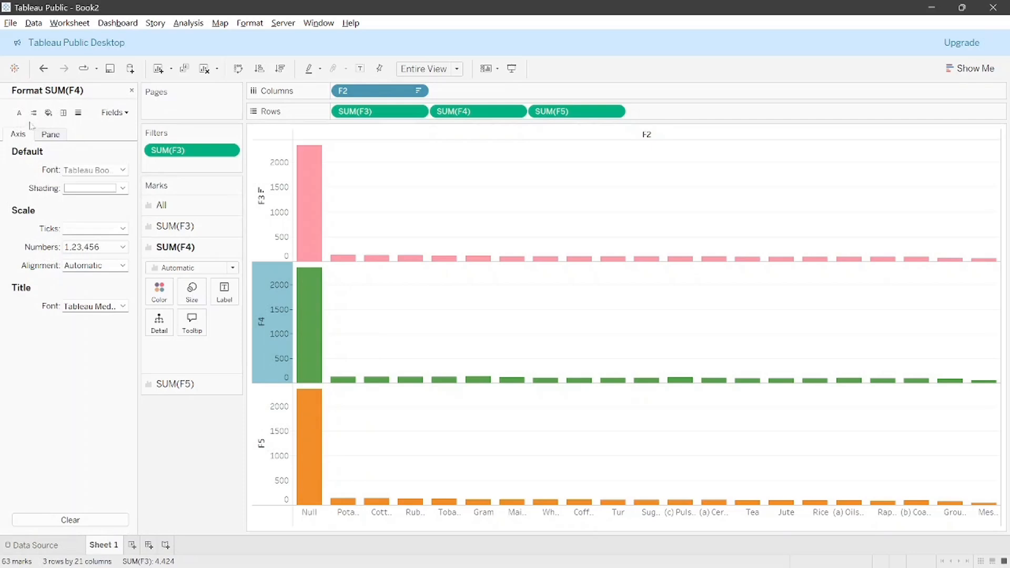
pyautogui.click(49, 113)
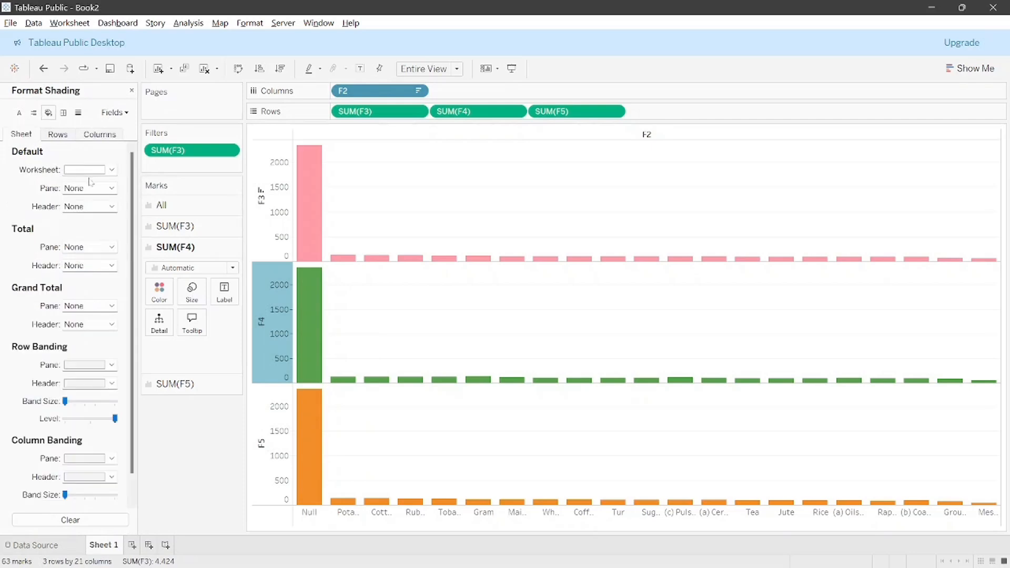
pyautogui.click(112, 169)
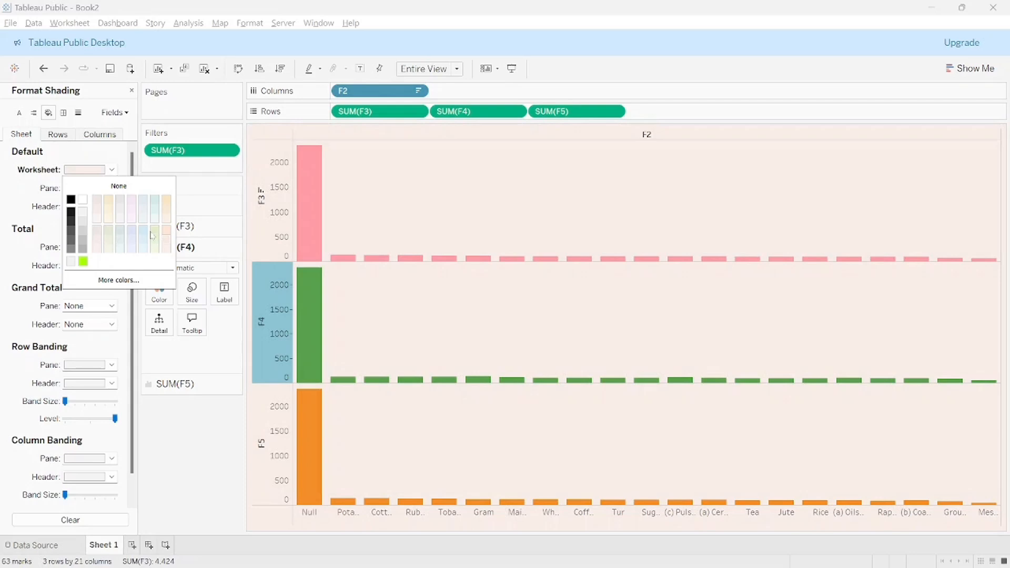
pyautogui.click(151, 233)
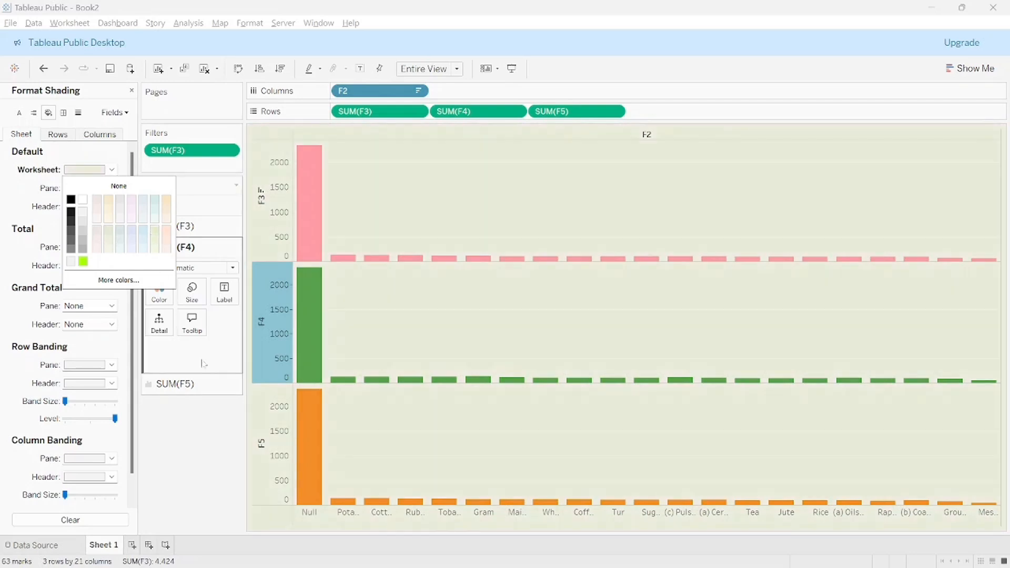
pyautogui.click(240, 420)
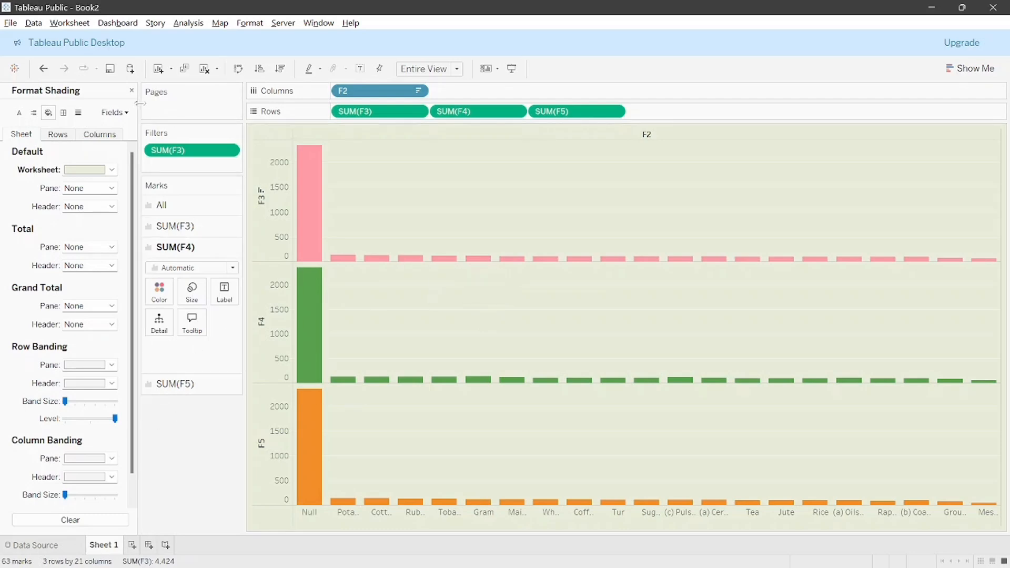
pyautogui.click(131, 90)
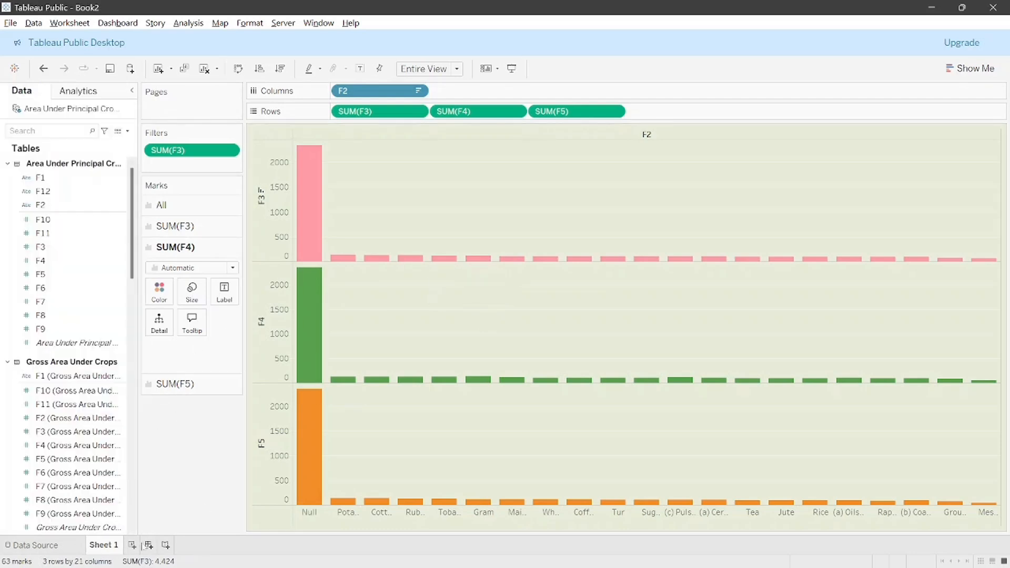
# Add a new worksheet and place F1 from Gross Area Under Crops on Rows
pyautogui.click(134, 545)
pyautogui.click(109, 392)
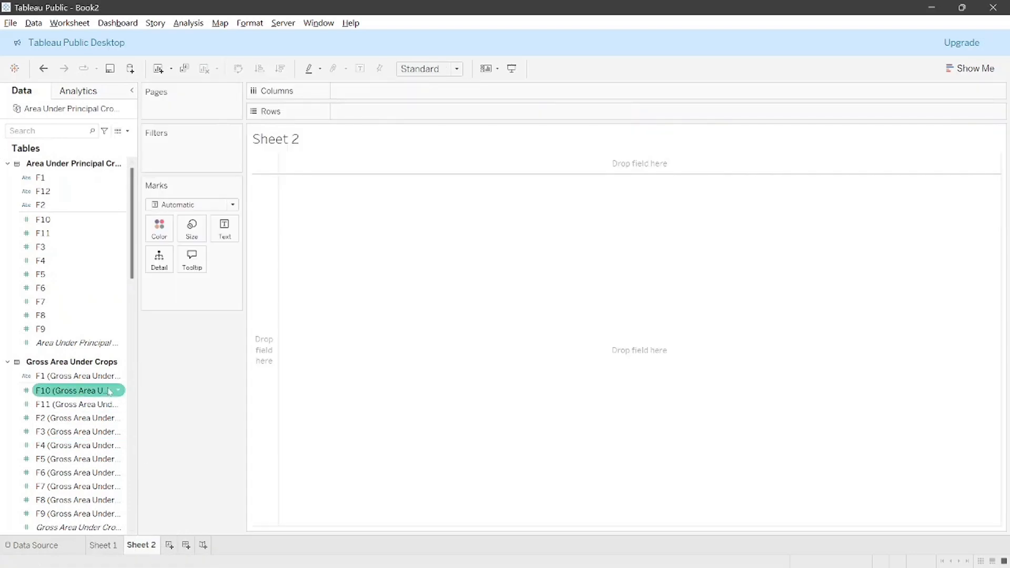
pyautogui.scroll(-10, 109, 392)
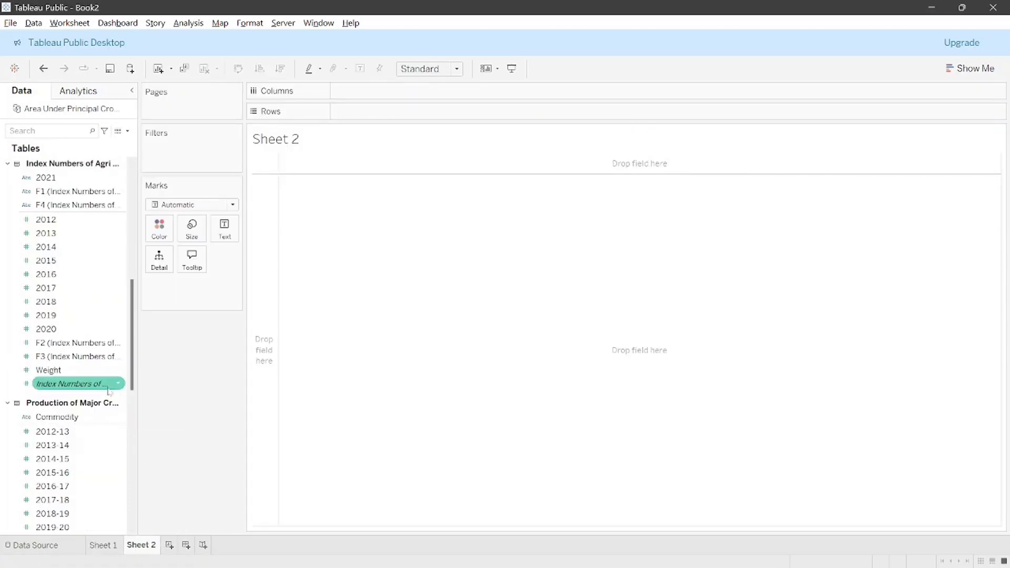
pyautogui.moveTo(134, 378); pyautogui.dragTo(134, 263)
pyautogui.scroll(-1, 135, 272)
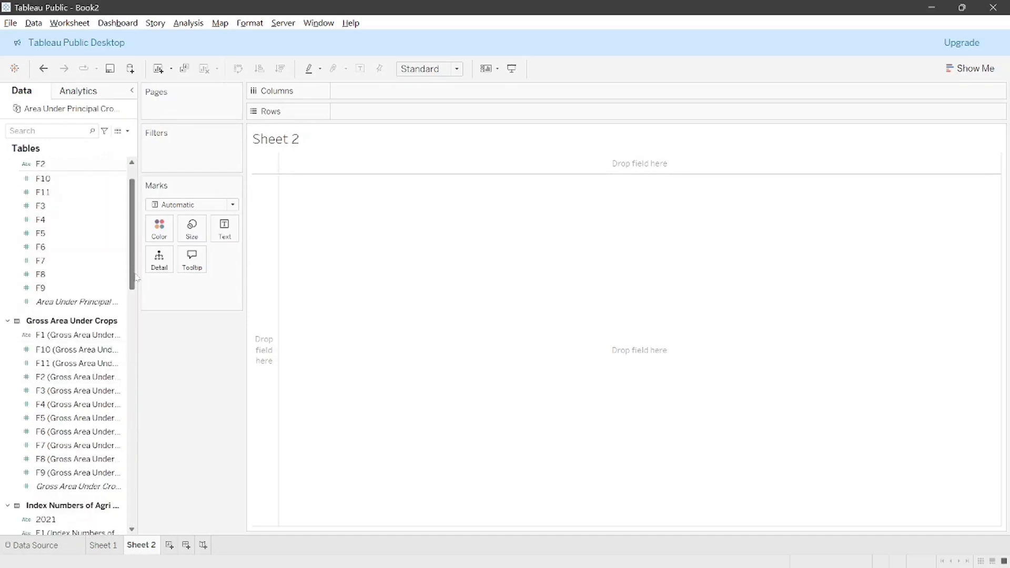
pyautogui.scroll(-2, 133, 287)
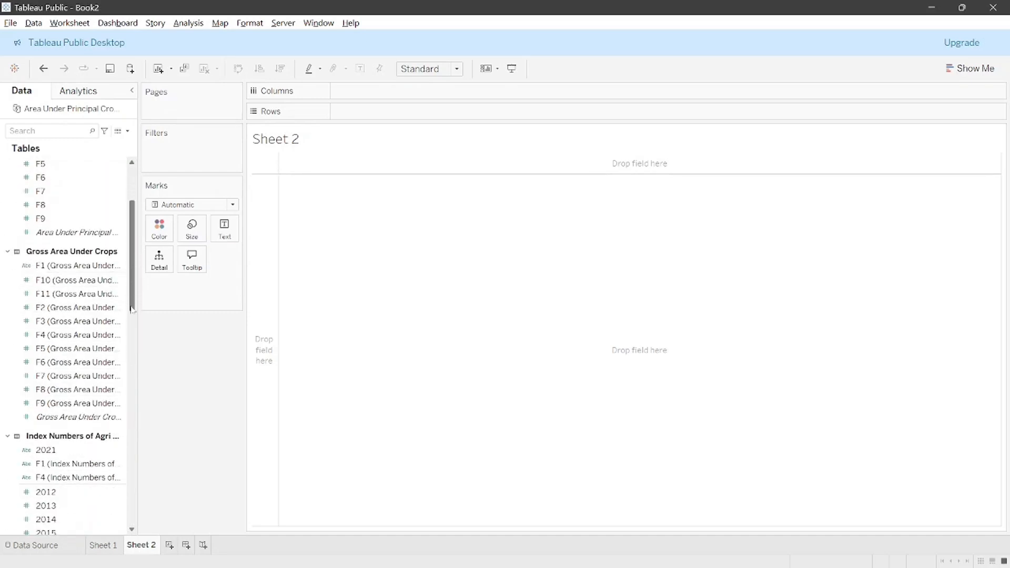
pyautogui.click(95, 268)
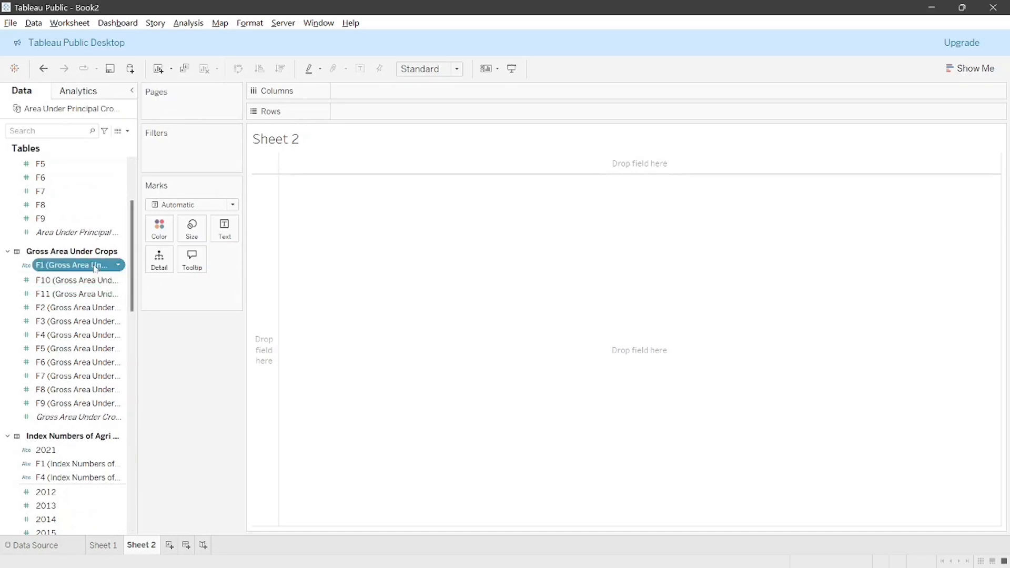
pyautogui.moveTo(95, 268); pyautogui.dragTo(400, 112)
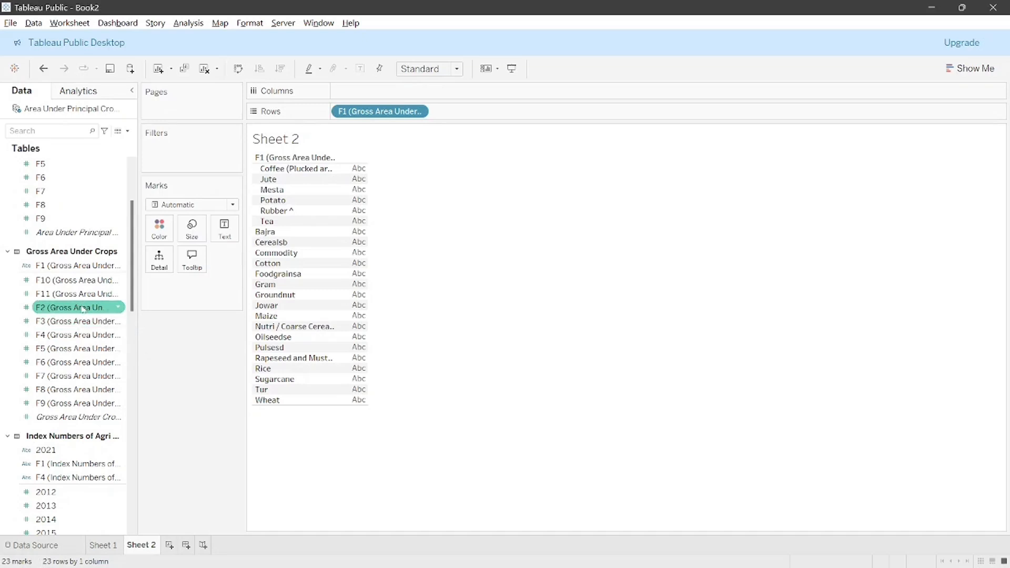
# Set the mark type to Line and add F2, F3 and F4 from Gross Area Under Crops to Columns
pyautogui.click(83, 308)
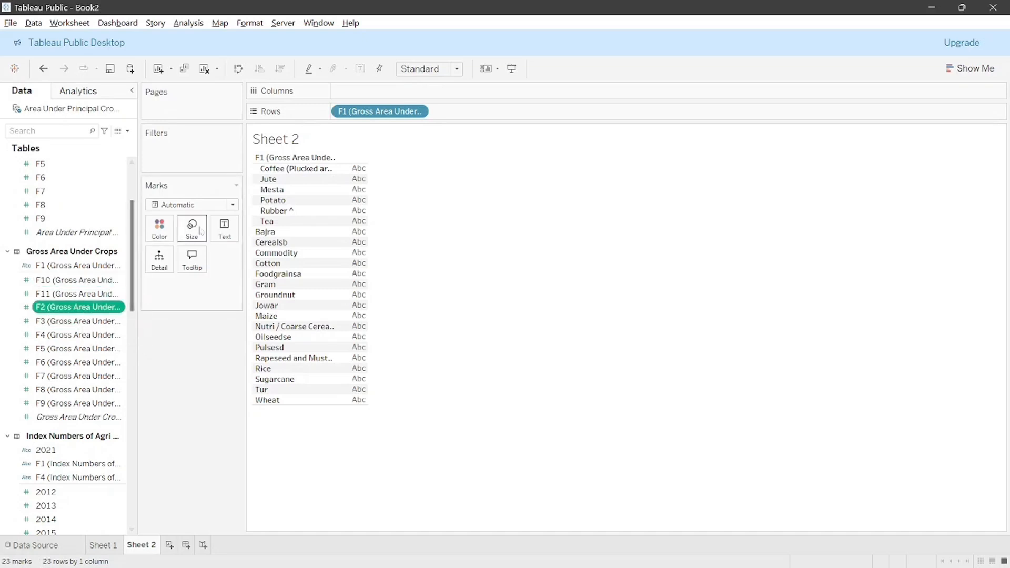
pyautogui.click(229, 208)
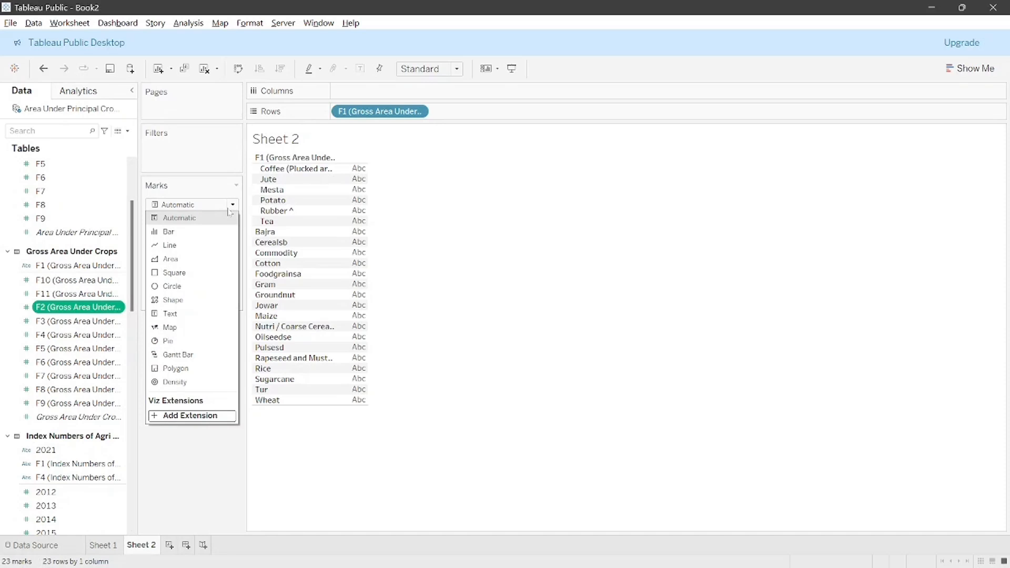
pyautogui.click(190, 248)
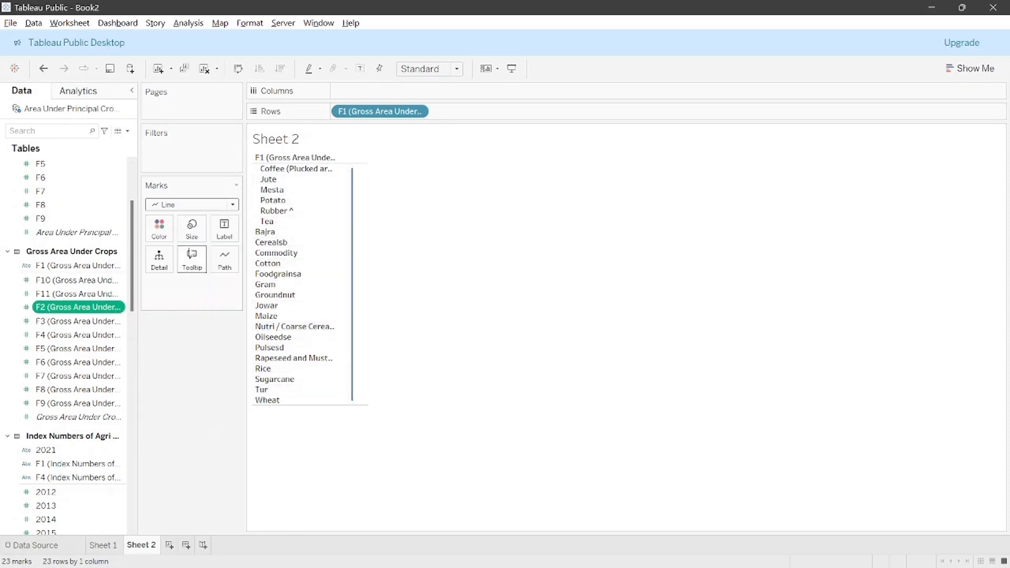
pyautogui.moveTo(75, 311)
pyautogui.mouseDown()
pyautogui.moveTo(190, 263)
pyautogui.moveTo(361, 140)
pyautogui.moveTo(390, 71)
pyautogui.moveTo(384, 91)
pyautogui.mouseUp()
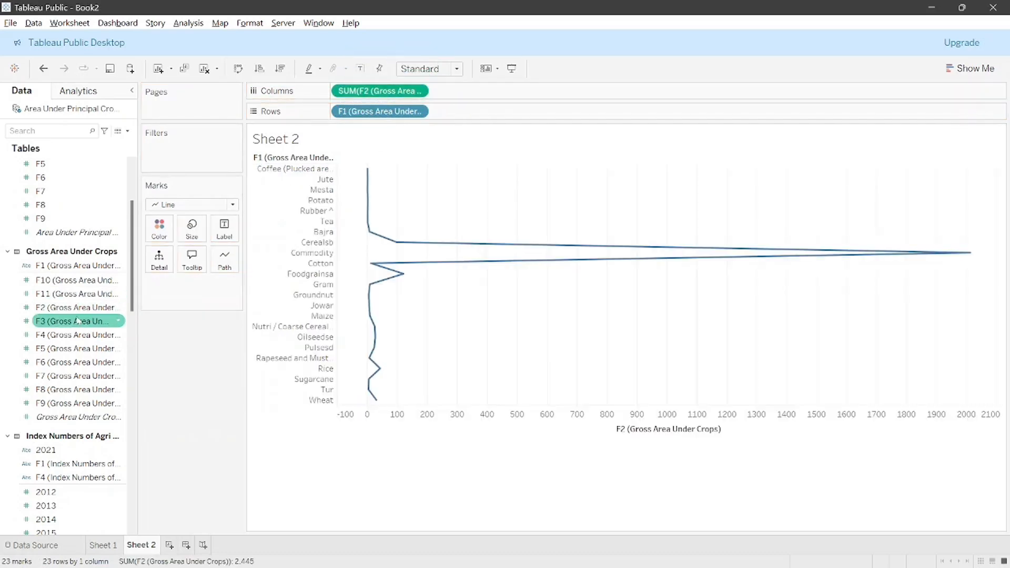
pyautogui.moveTo(81, 321); pyautogui.dragTo(485, 92)
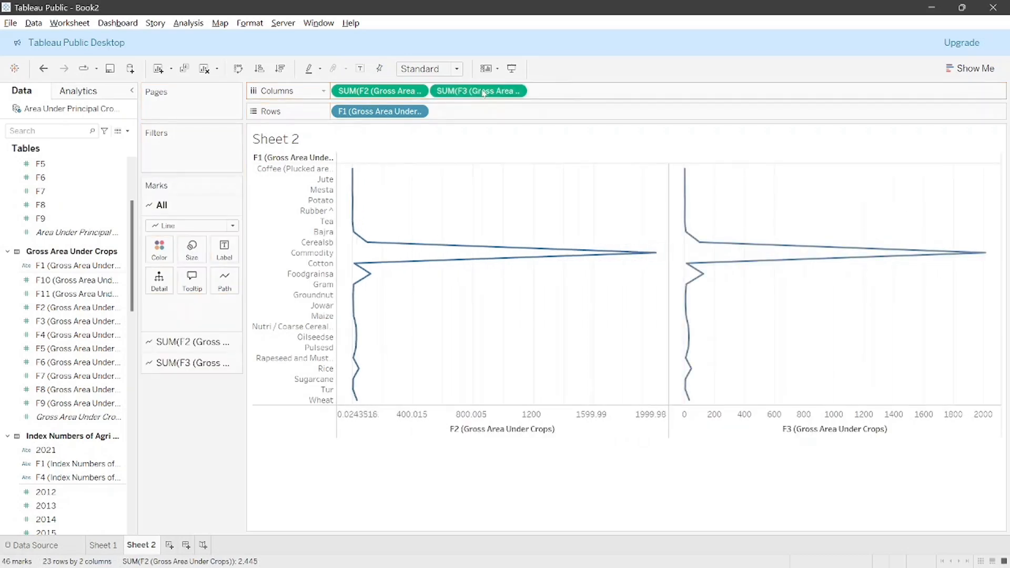
pyautogui.click(81, 335)
pyautogui.moveTo(81, 336); pyautogui.dragTo(590, 93)
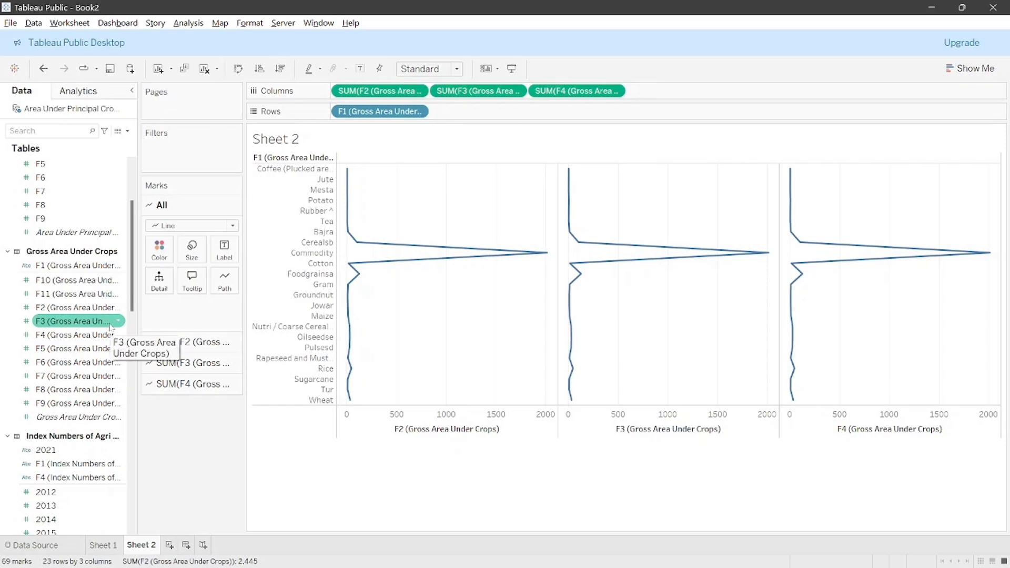
# Fit the Sheet 2 chart to Entire View and swap its rows and columns
pyautogui.click(457, 68)
pyautogui.click(441, 121)
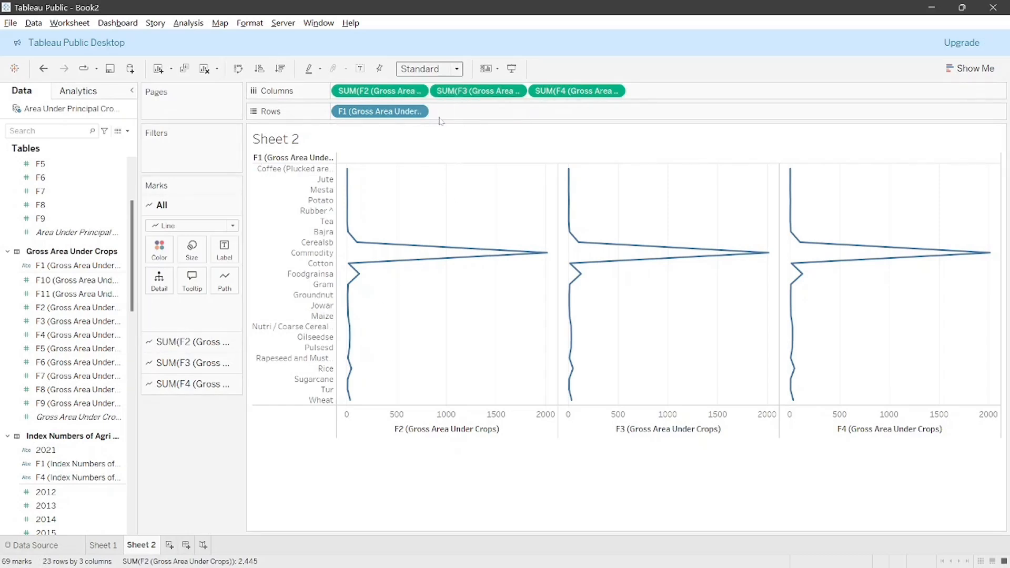
pyautogui.click(239, 69)
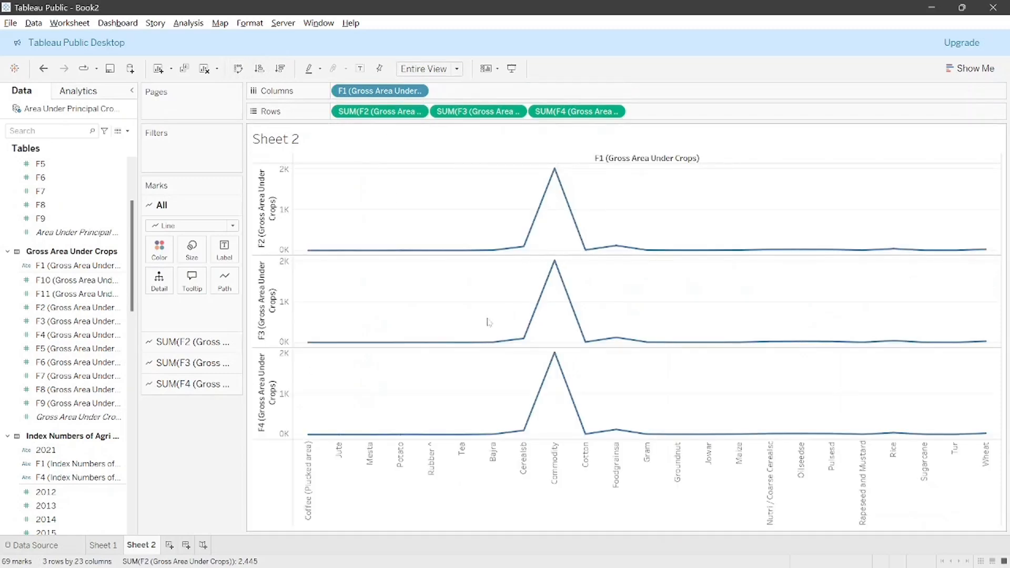
# Change all marks on Sheet 2 to Bar and sort the crops in descending order
pyautogui.moveTo(569, 416)
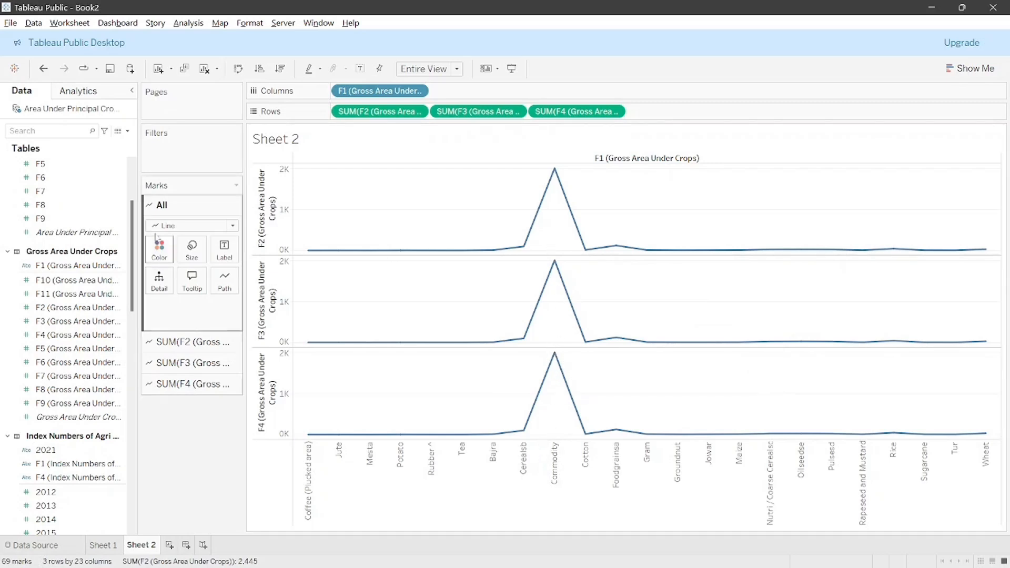
pyautogui.click(234, 226)
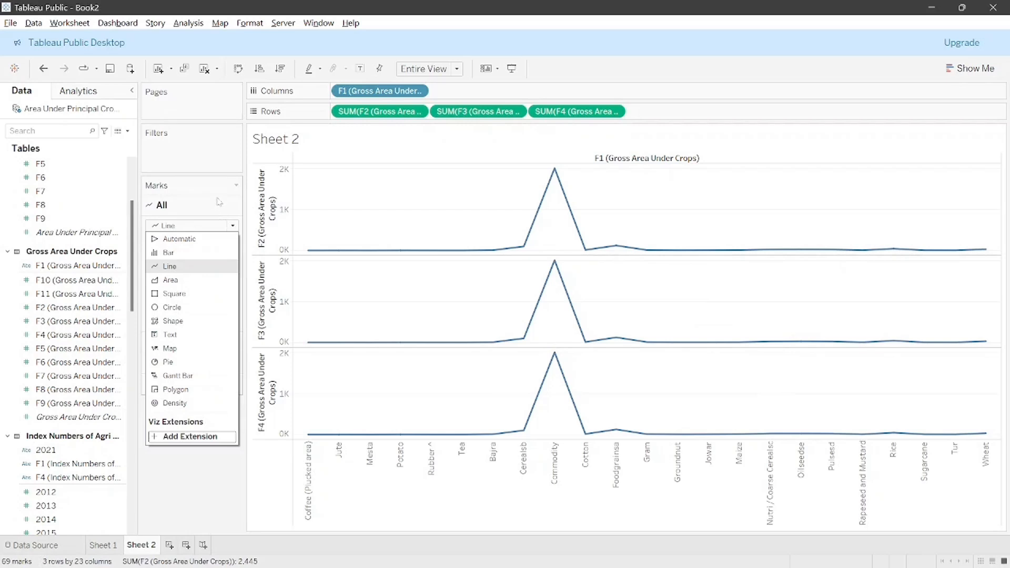
pyautogui.click(202, 211)
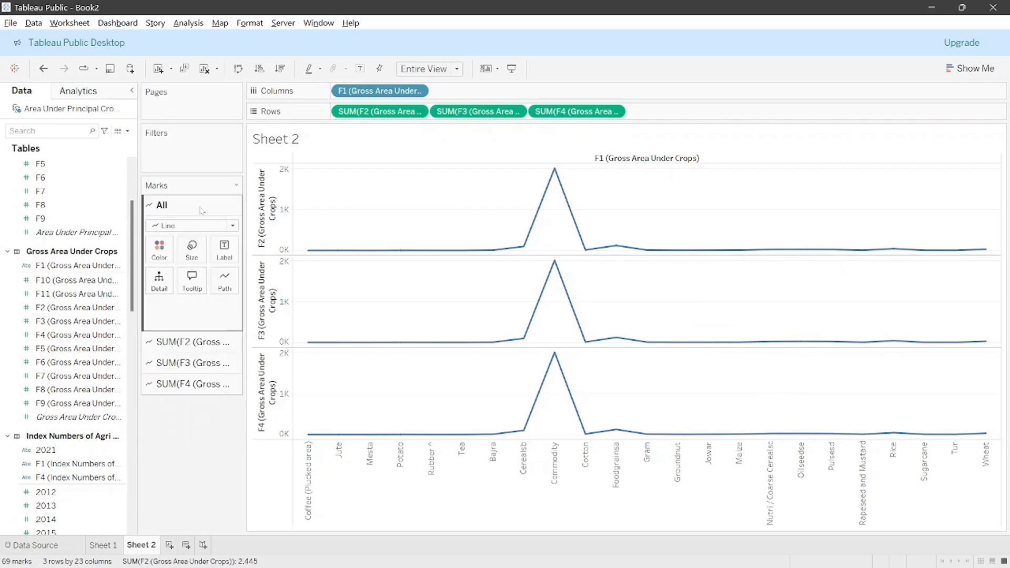
pyautogui.click(232, 227)
pyautogui.click(195, 253)
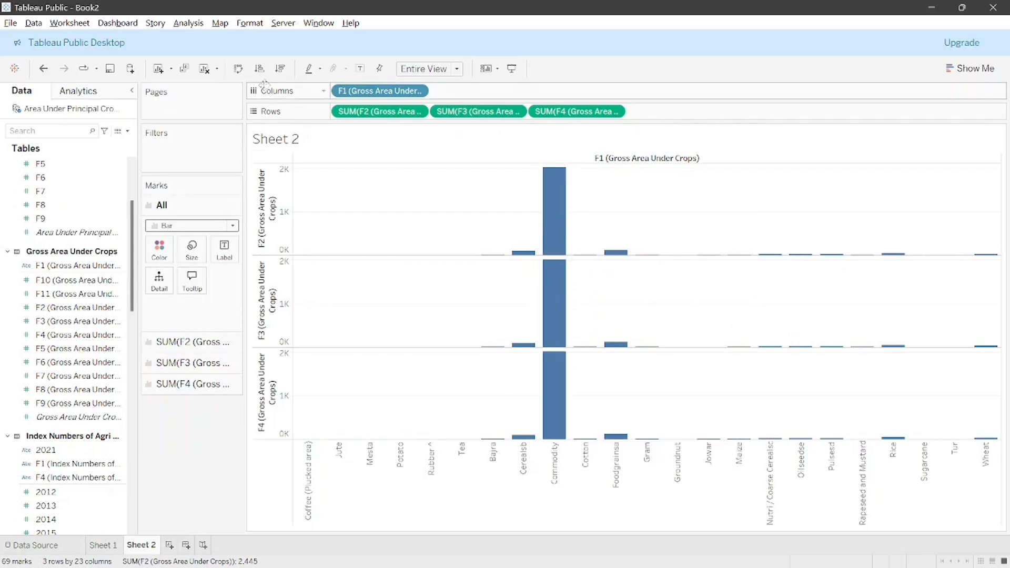
pyautogui.click(280, 68)
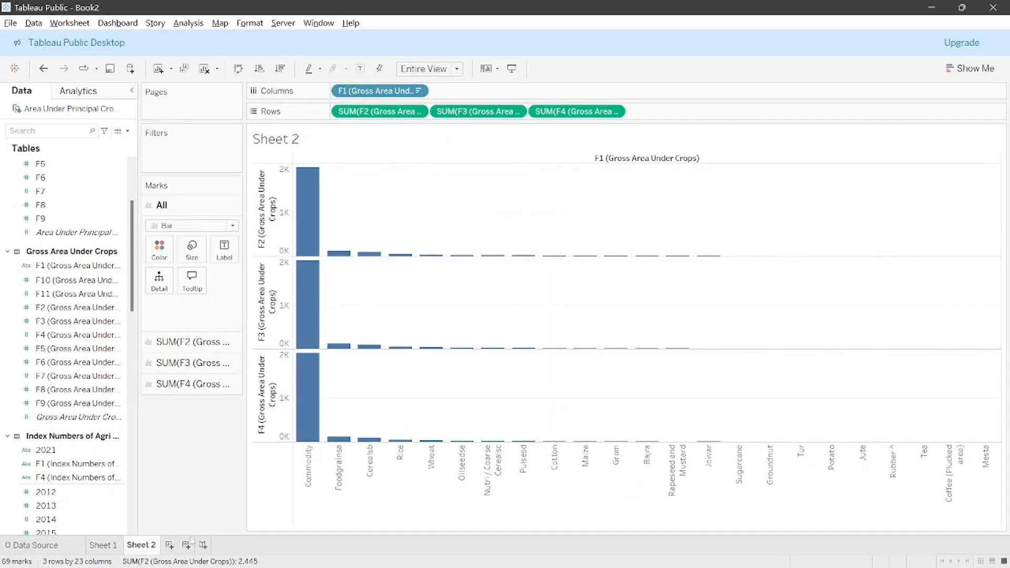
# Glance at Sheet 1's chart for comparison, and change all Sheet 2 marks to Area, trying Line in between
pyautogui.click(103, 546)
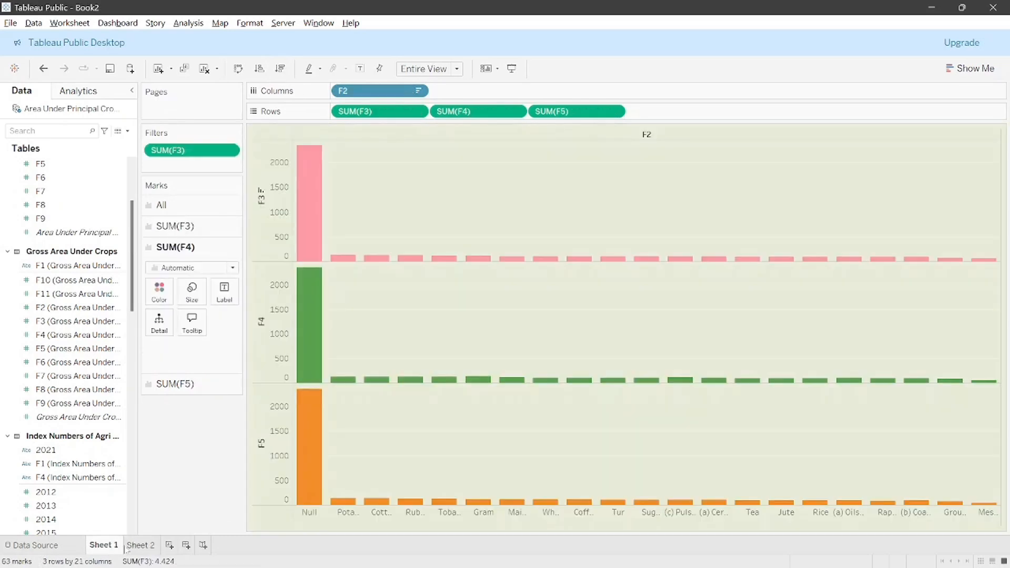
pyautogui.click(126, 547)
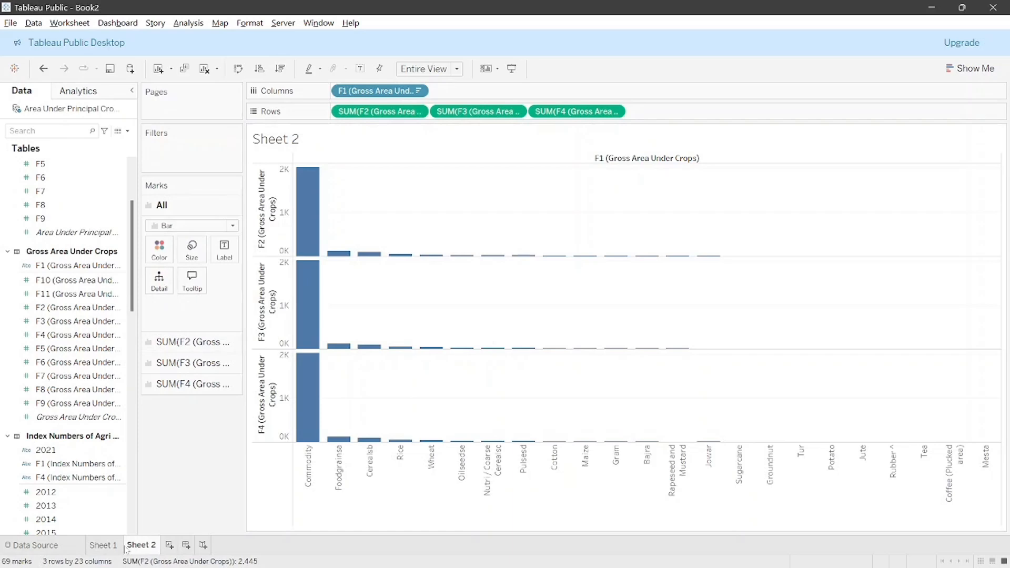
pyautogui.click(230, 226)
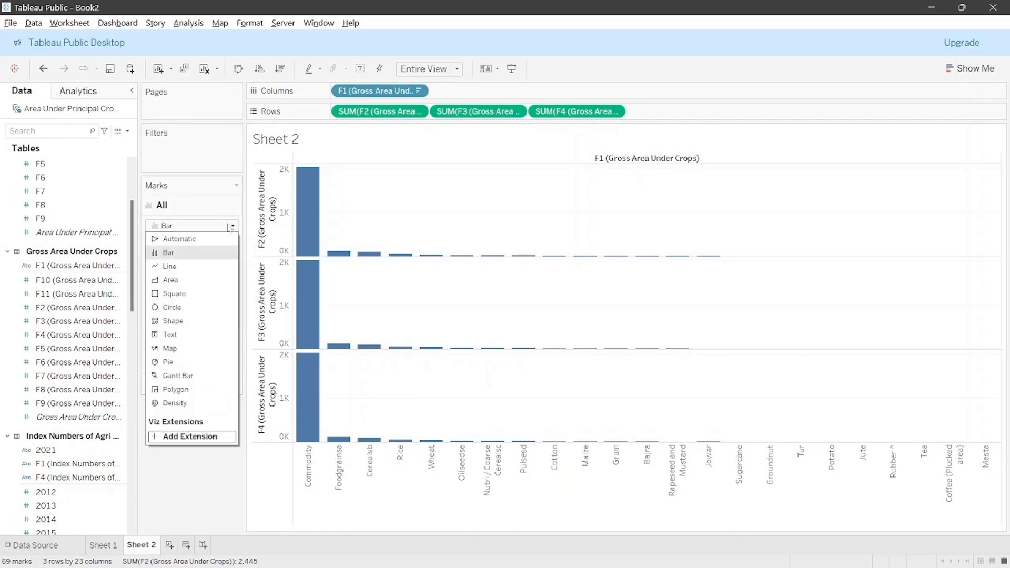
pyautogui.click(182, 283)
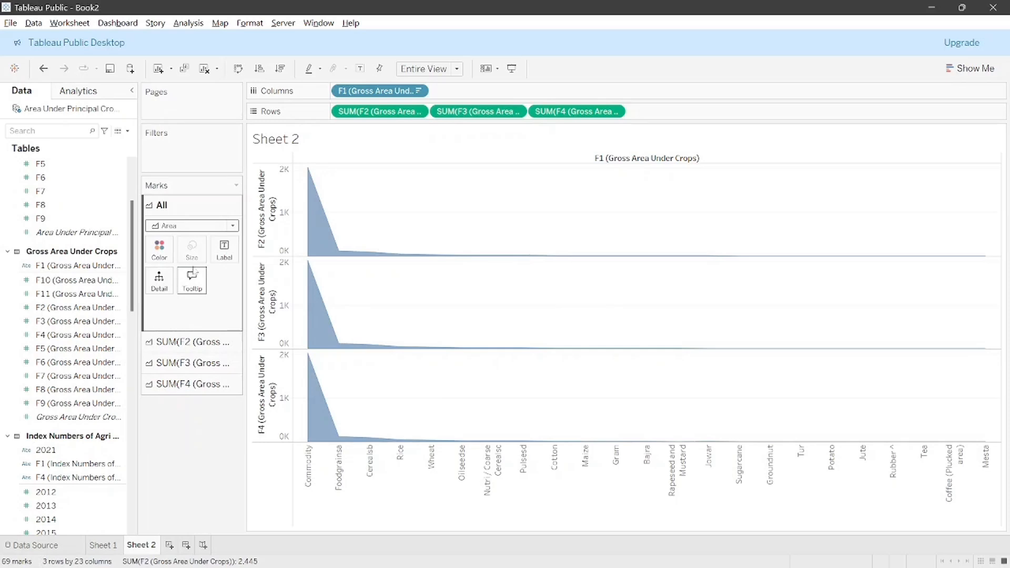
pyautogui.click(211, 227)
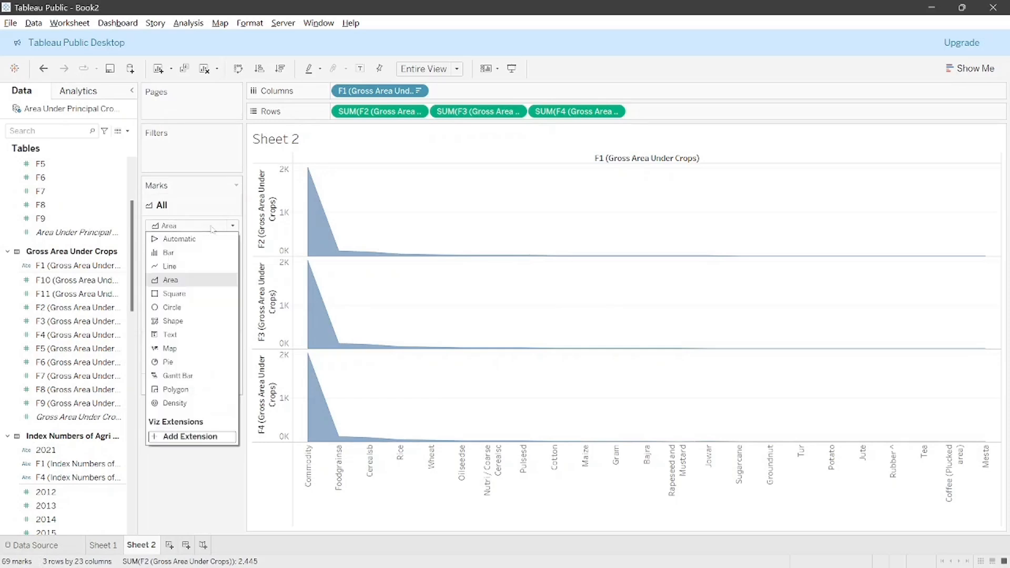
pyautogui.click(194, 267)
pyautogui.click(231, 227)
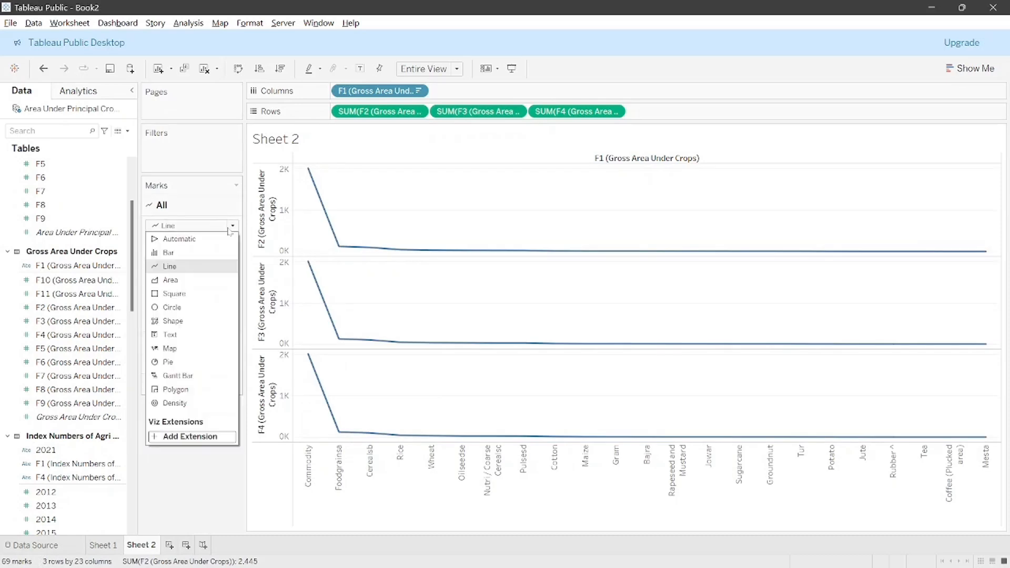
pyautogui.click(191, 282)
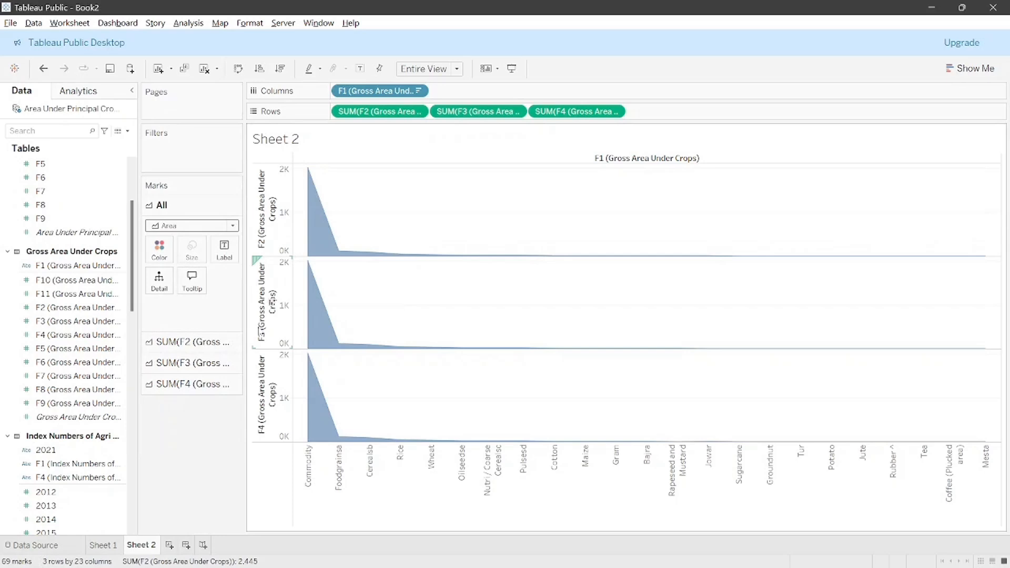
# Examine the Commodity, Foodgrainsa and Rice values across the F2, F3 and F4 area charts on Sheet 2
pyautogui.moveTo(316, 430)
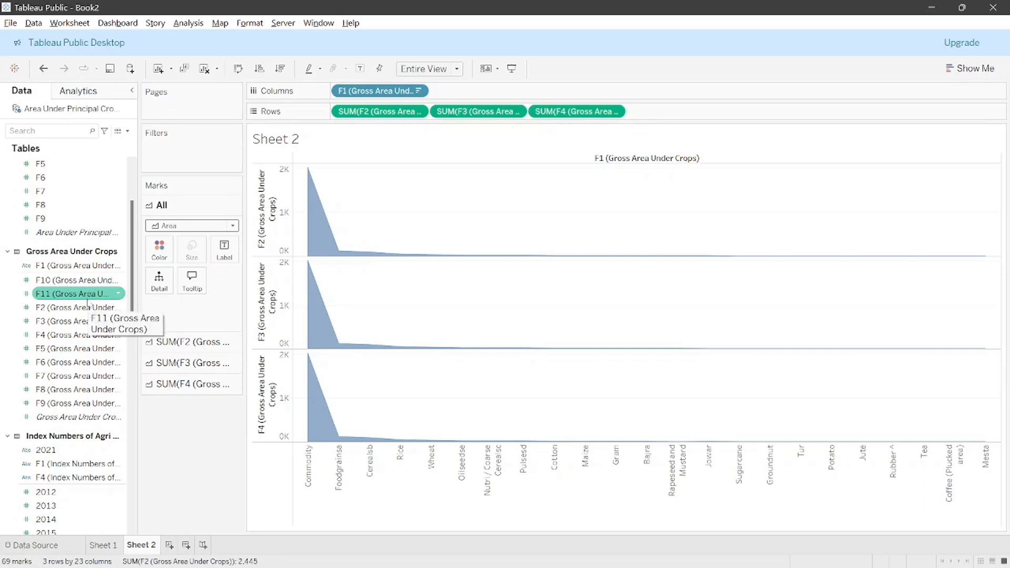
pyautogui.moveTo(311, 412)
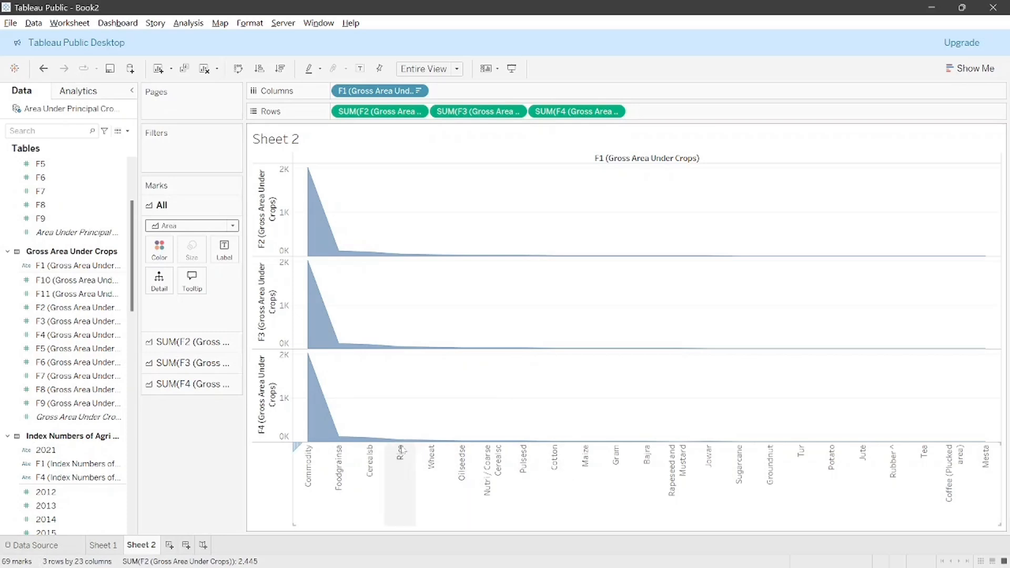
pyautogui.moveTo(400, 442)
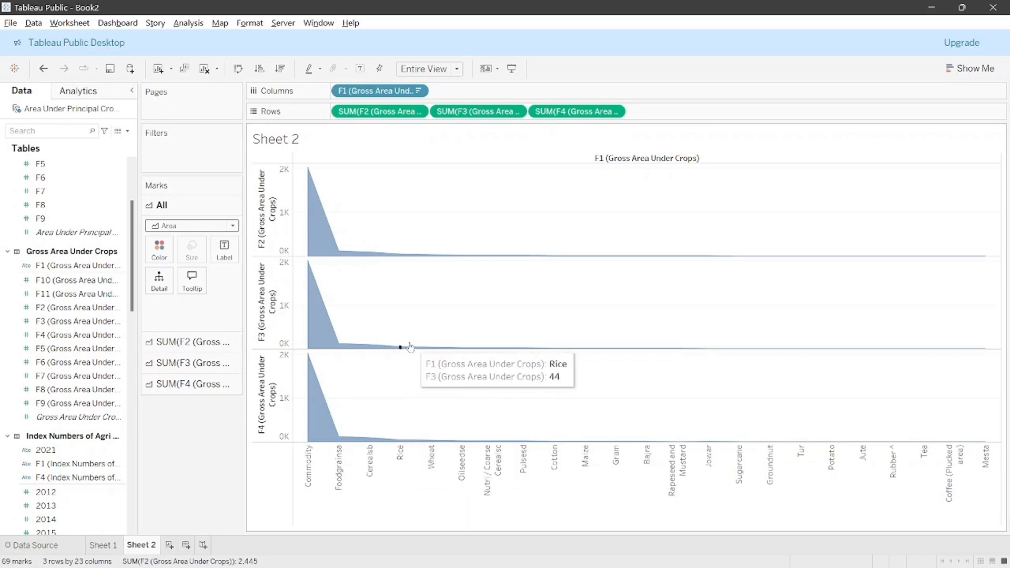
pyautogui.moveTo(396, 257)
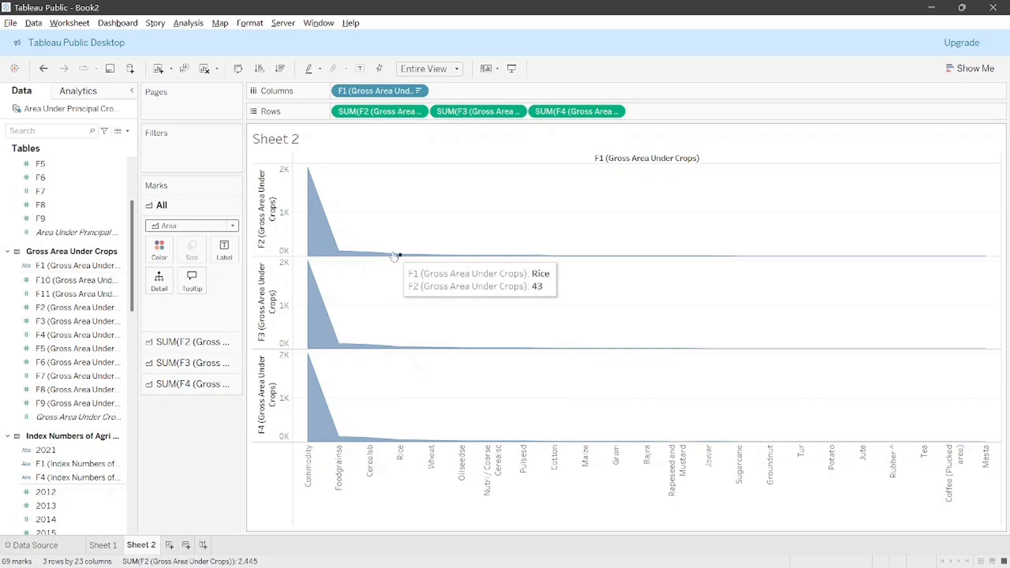
pyautogui.moveTo(337, 251)
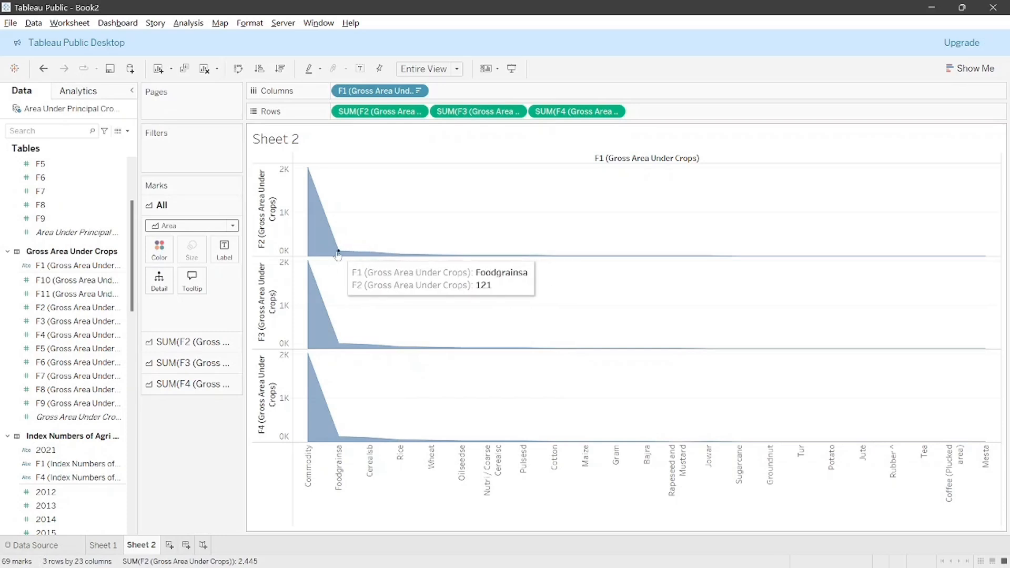
pyautogui.moveTo(317, 205)
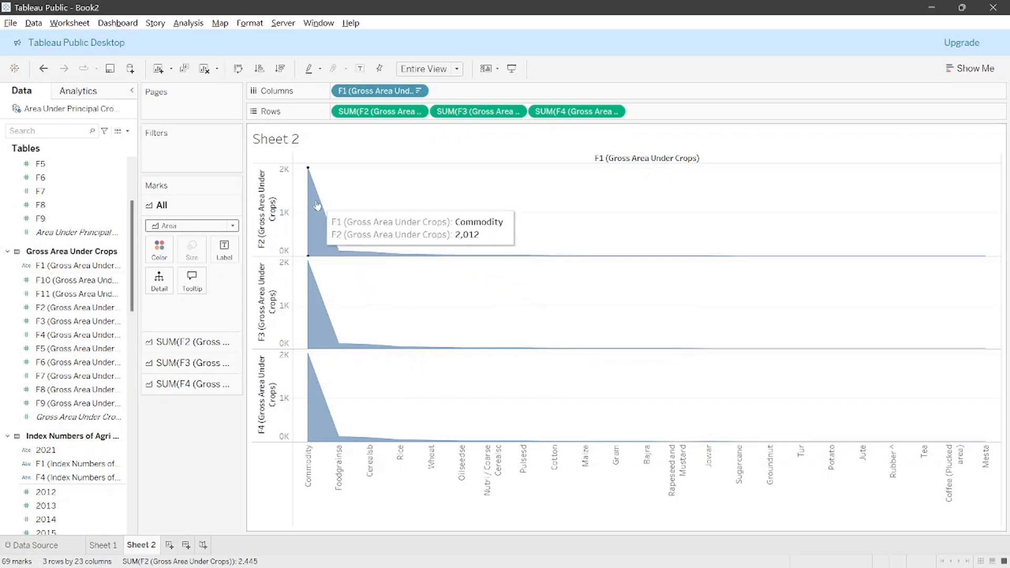
pyautogui.moveTo(307, 370)
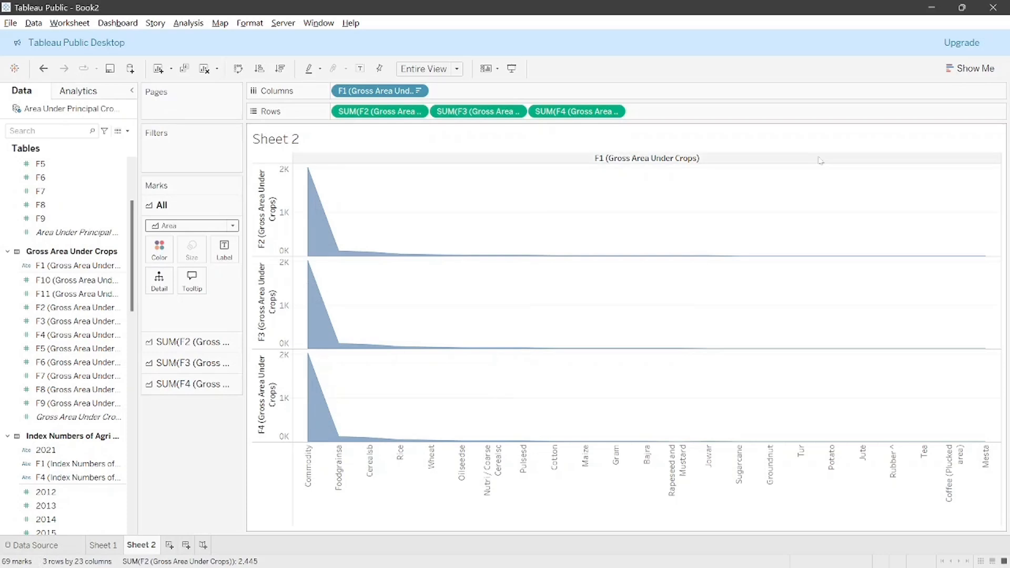
# Hide the title of Sheet 2
pyautogui.click(996, 135)
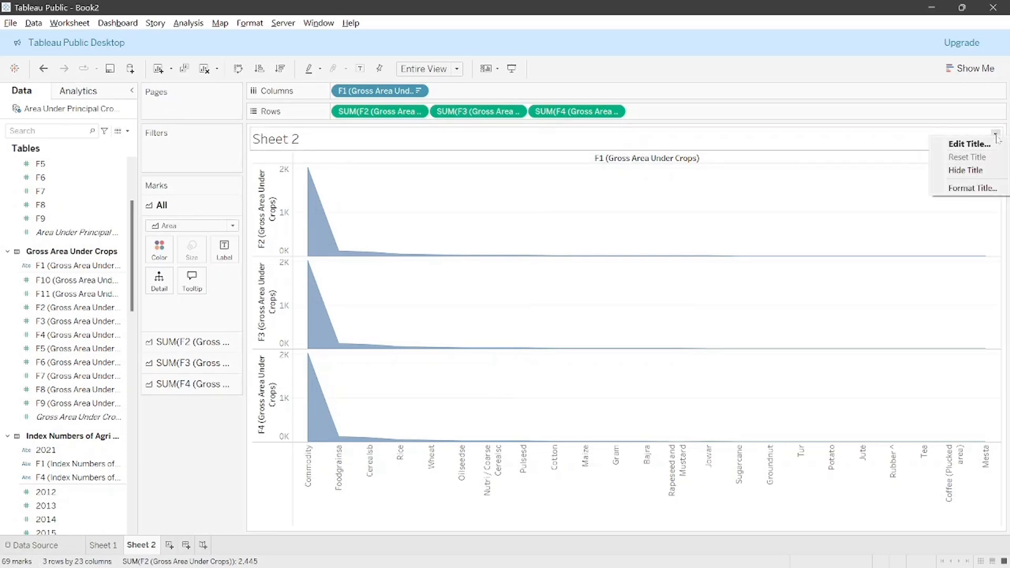
pyautogui.click(973, 171)
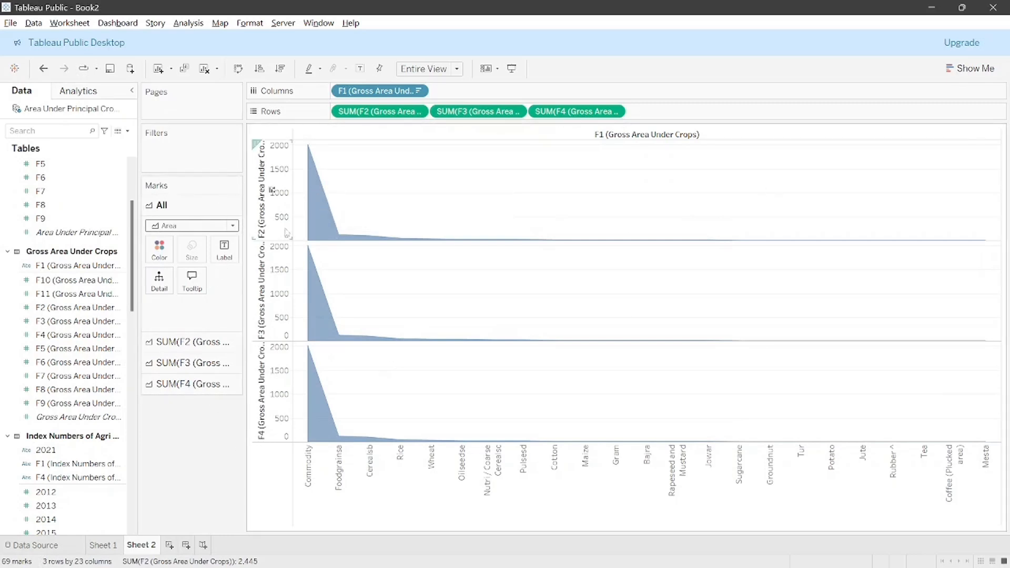
# Try putting F3 on a synchronized dual axis with F2, and undo the combination
pyautogui.rightClick(274, 287)
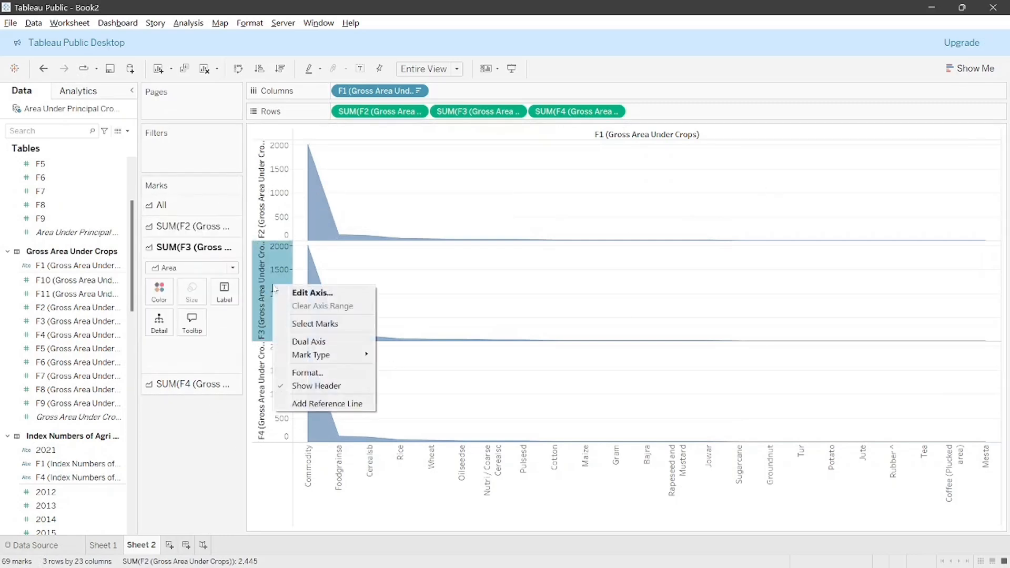
pyautogui.click(309, 342)
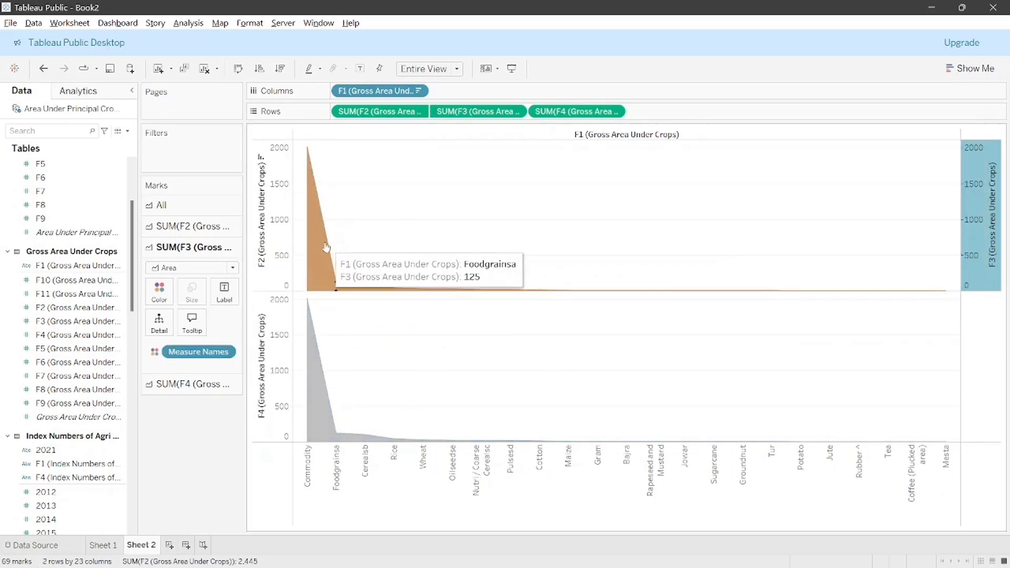
pyautogui.rightClick(273, 271)
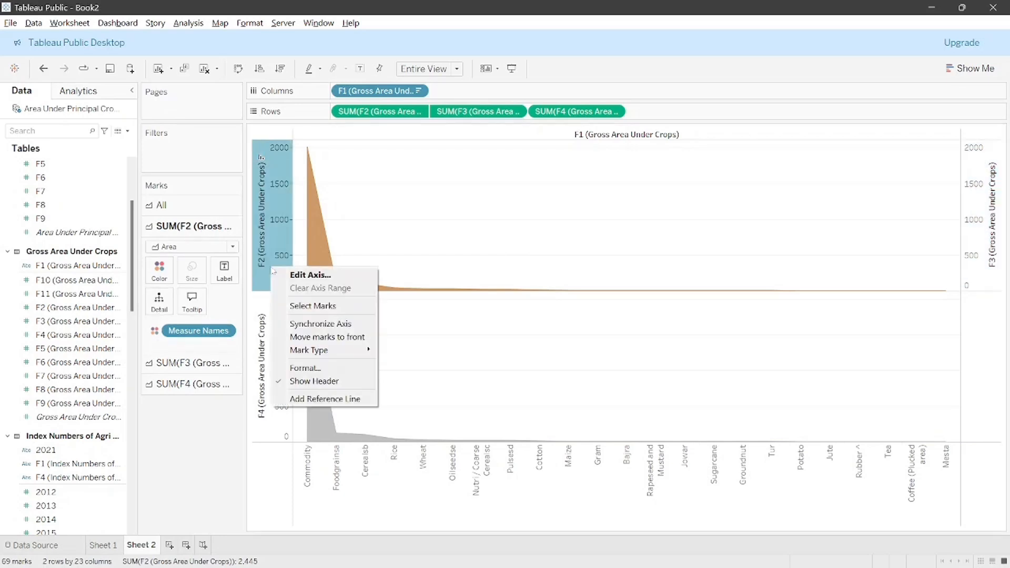
pyautogui.click(343, 324)
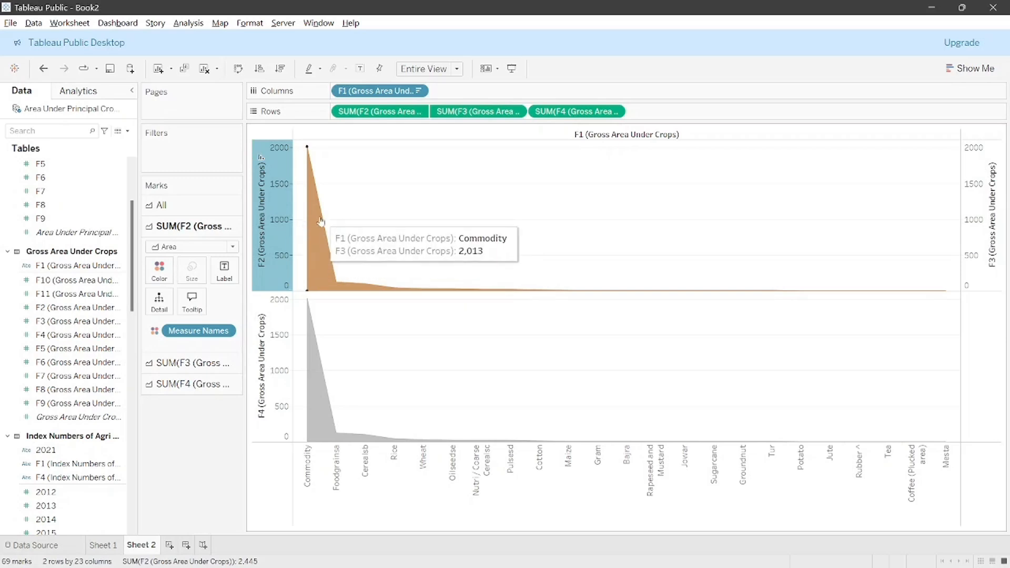
pyautogui.moveTo(288, 262)
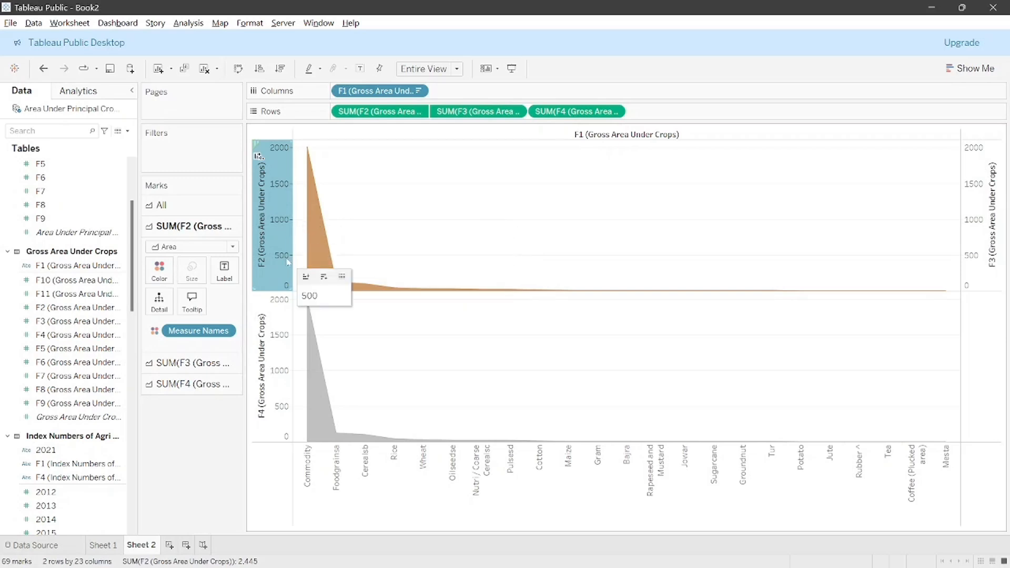
pyautogui.hotkey('ctrl', 'z')
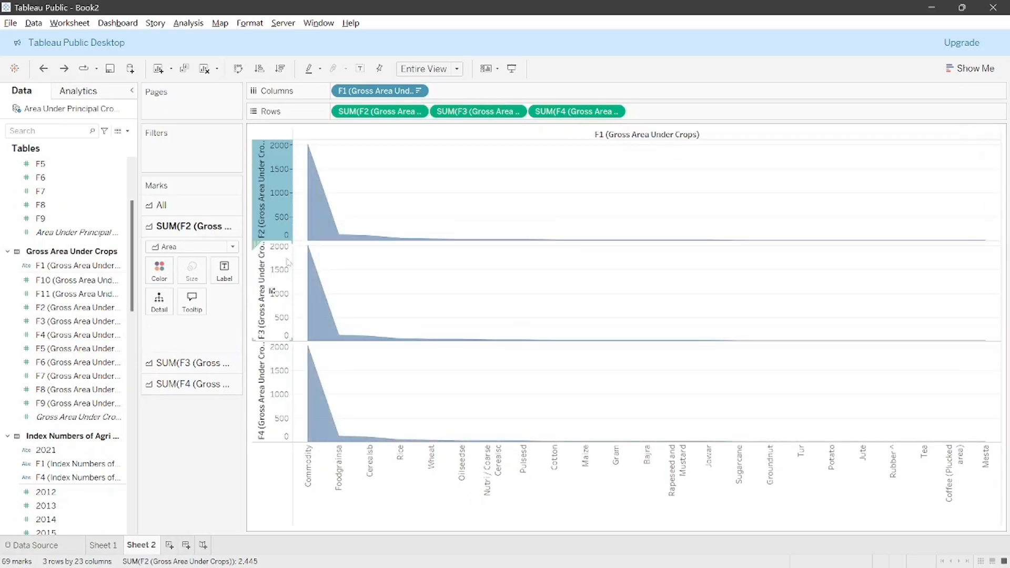
pyautogui.rightClick(274, 305)
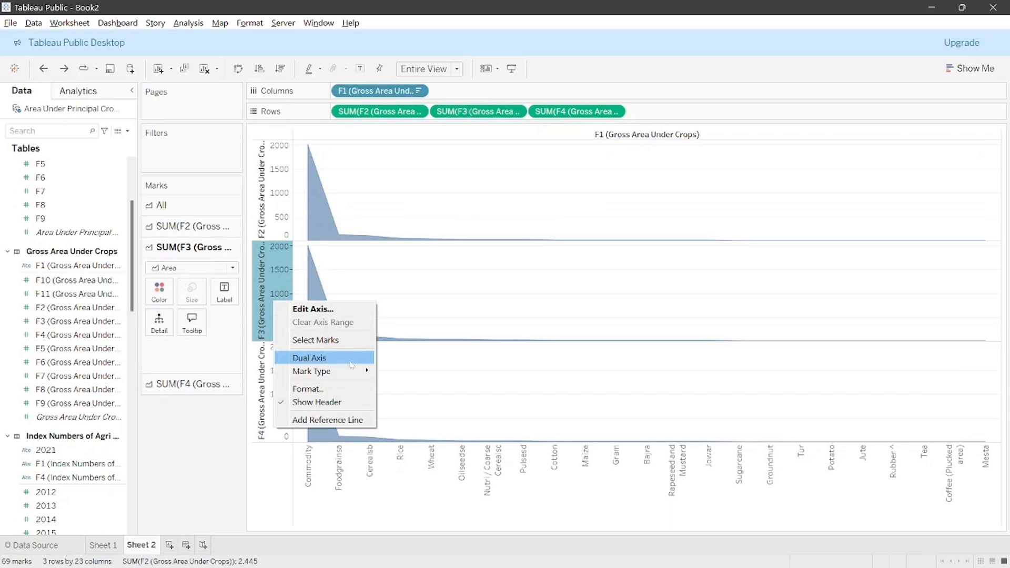
pyautogui.moveTo(352, 371)
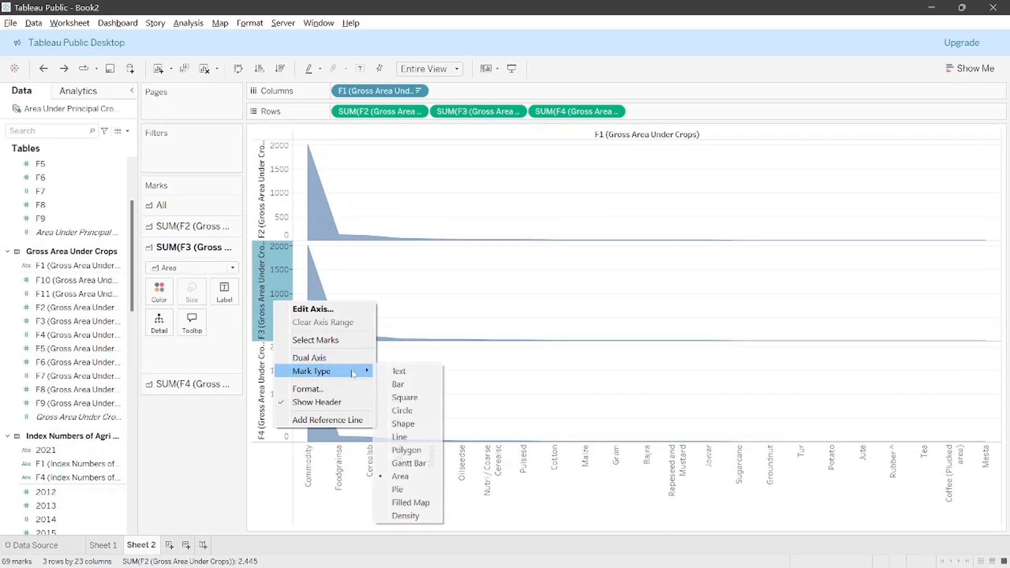
pyautogui.click(490, 401)
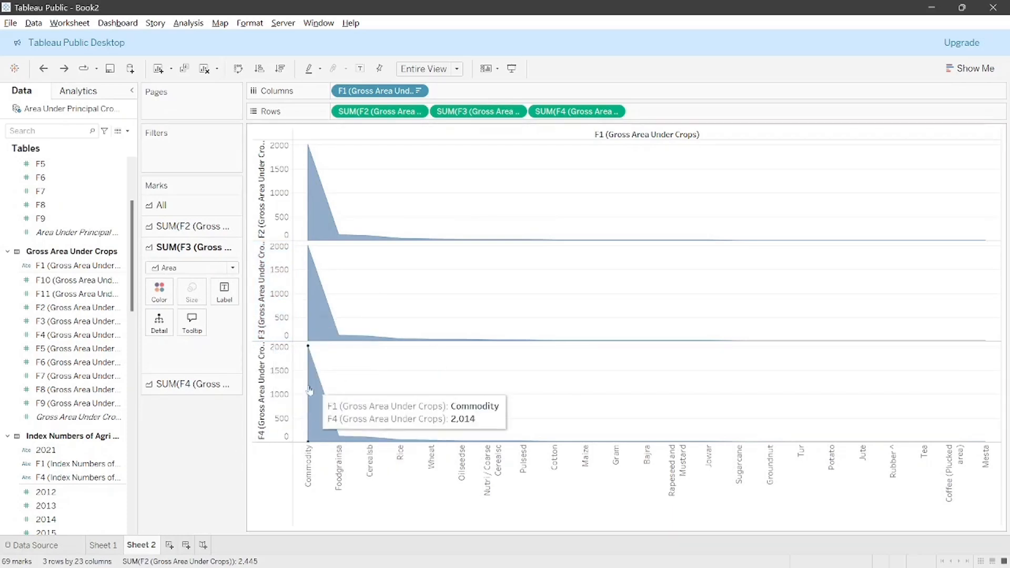
# Set Sheet 2's default worksheet shading to the pale olive green used on Sheet 1 and close the formatting options
pyautogui.rightClick(270, 401)
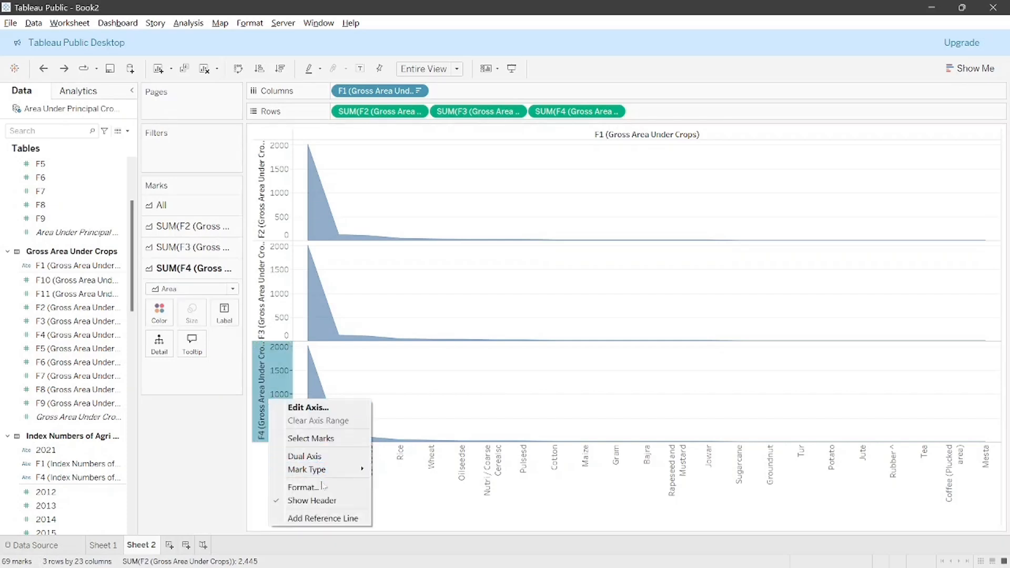
pyautogui.click(323, 486)
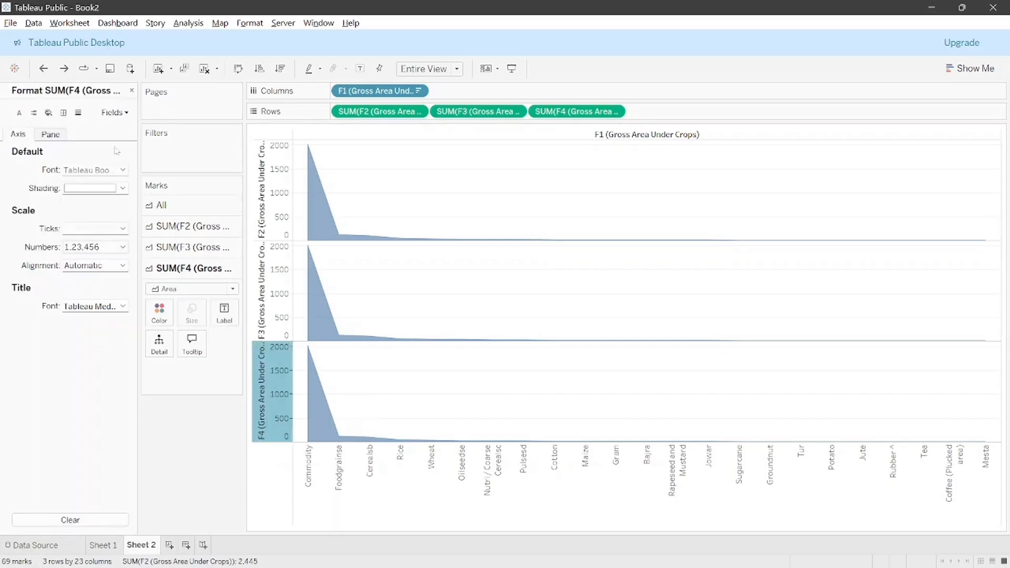
pyautogui.click(47, 113)
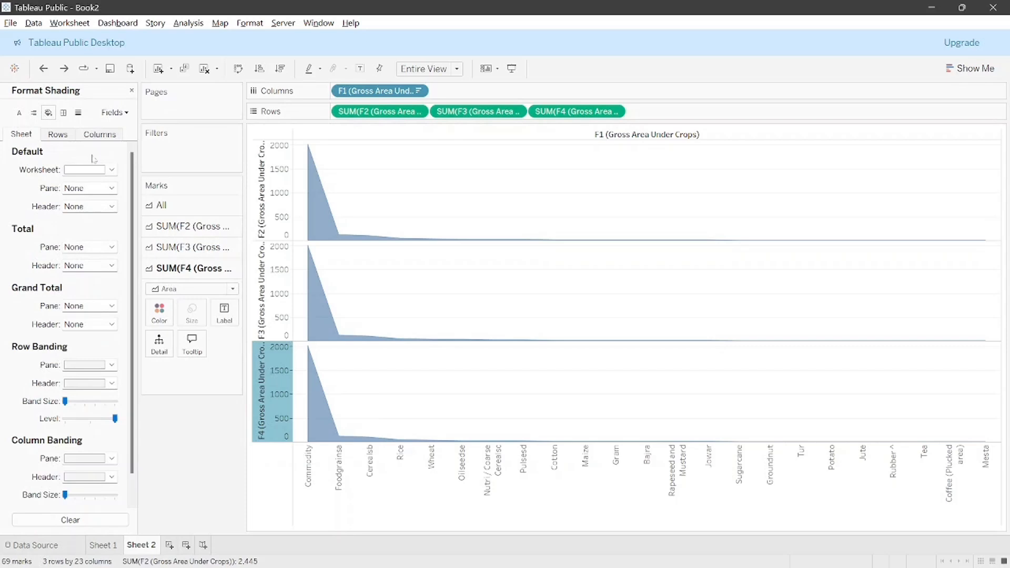
pyautogui.click(112, 170)
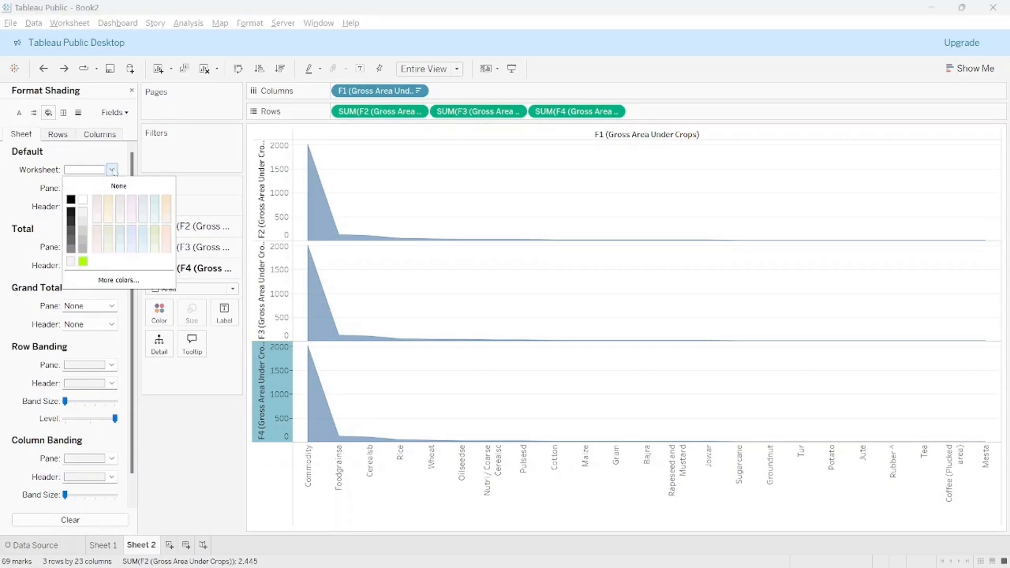
pyautogui.click(158, 233)
pyautogui.click(209, 412)
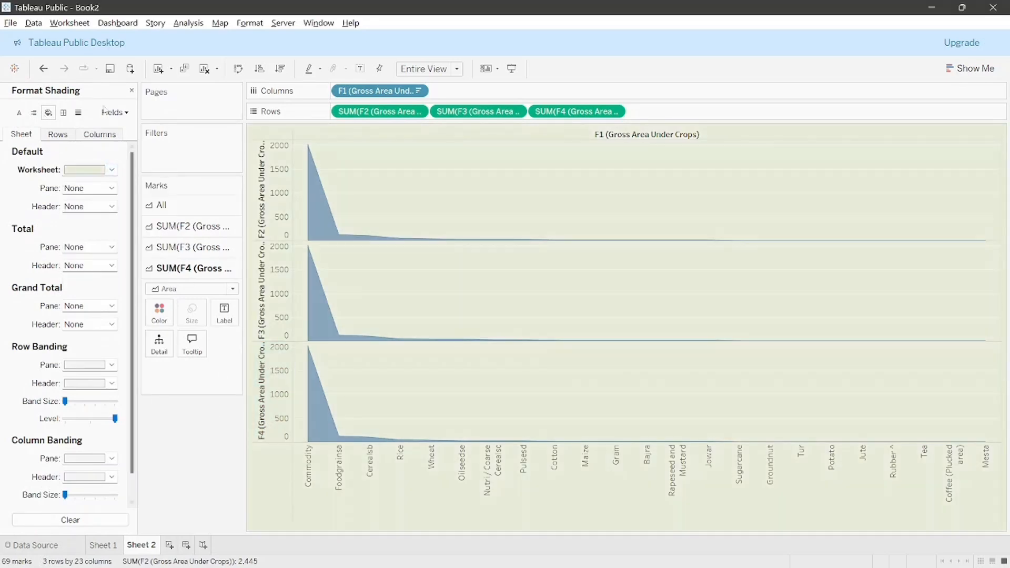
pyautogui.click(132, 91)
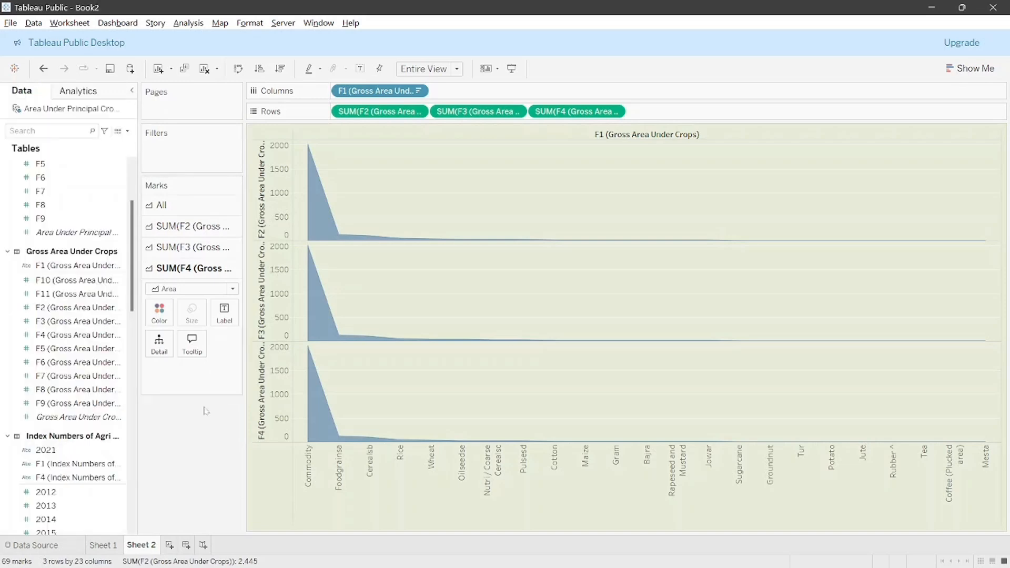
# Check Sheet 1's colors for reference and color the F2 area on Sheet 2 pink, trying teal in between
pyautogui.click(114, 548)
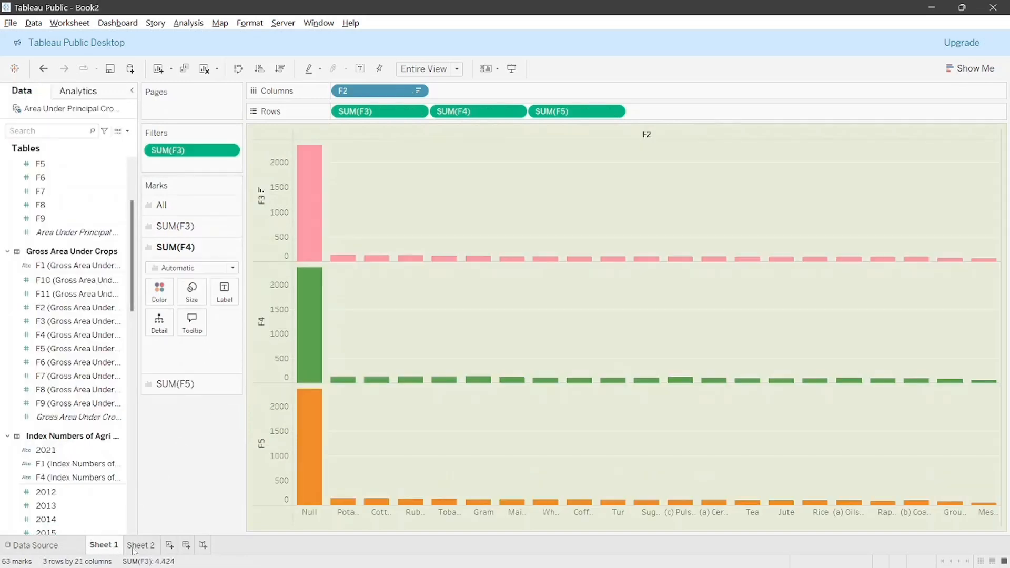
pyautogui.click(136, 545)
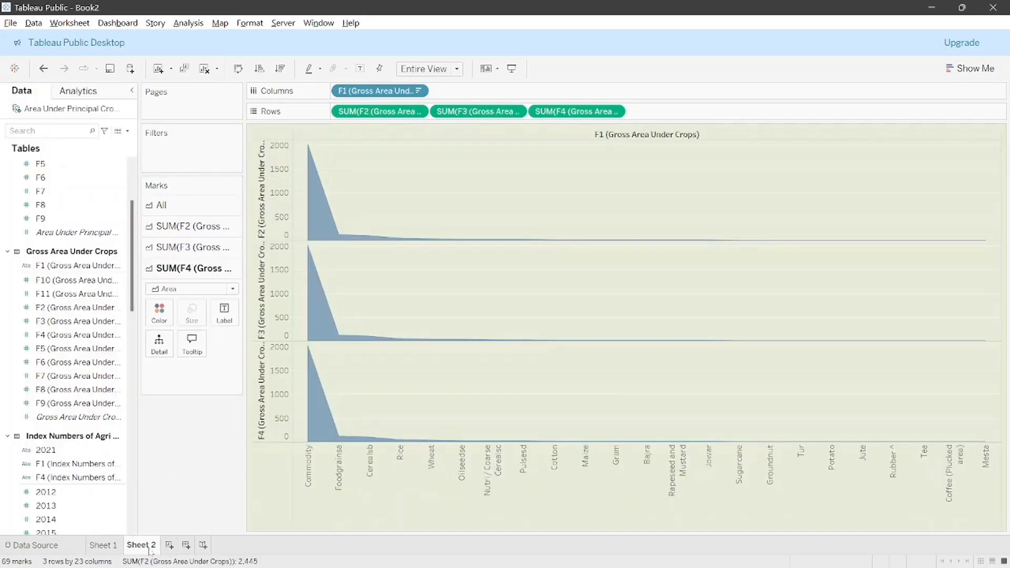
pyautogui.click(210, 234)
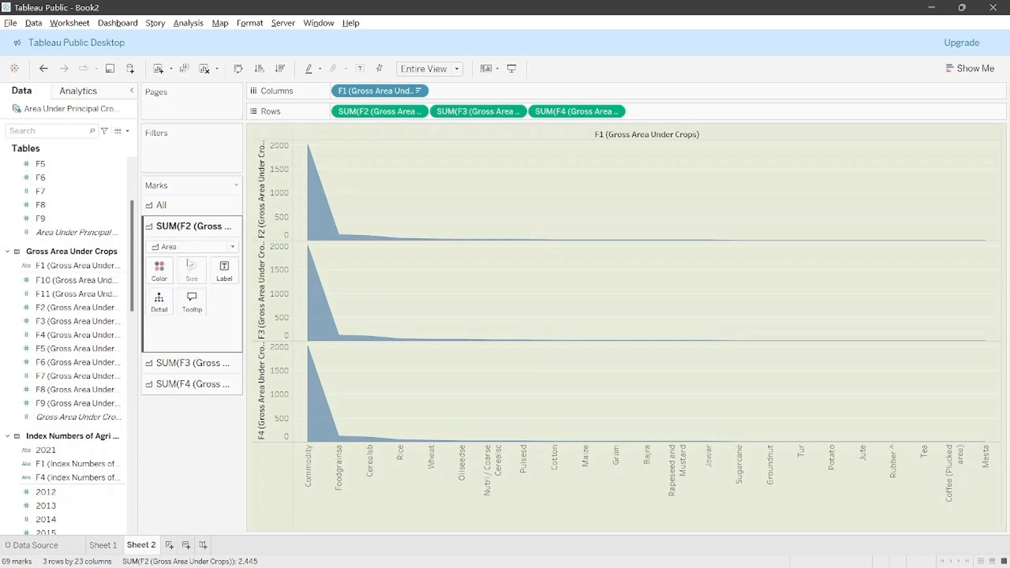
pyautogui.click(159, 271)
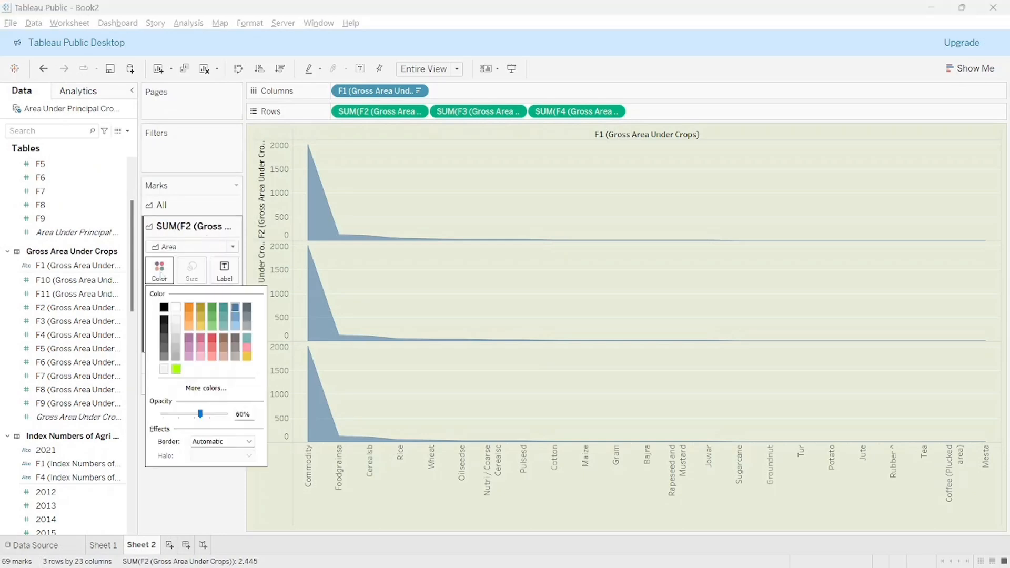
pyautogui.click(245, 343)
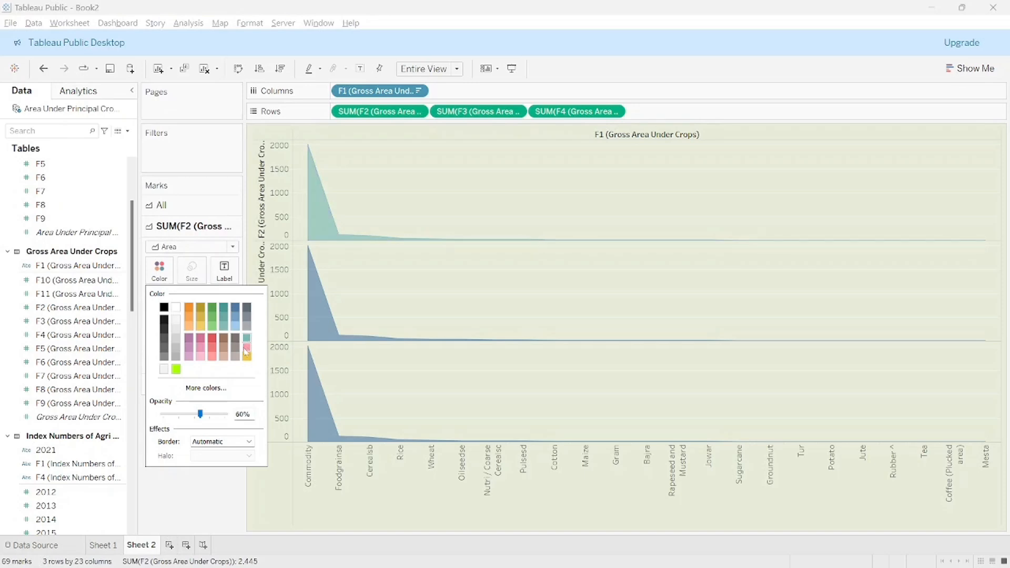
pyautogui.click(246, 350)
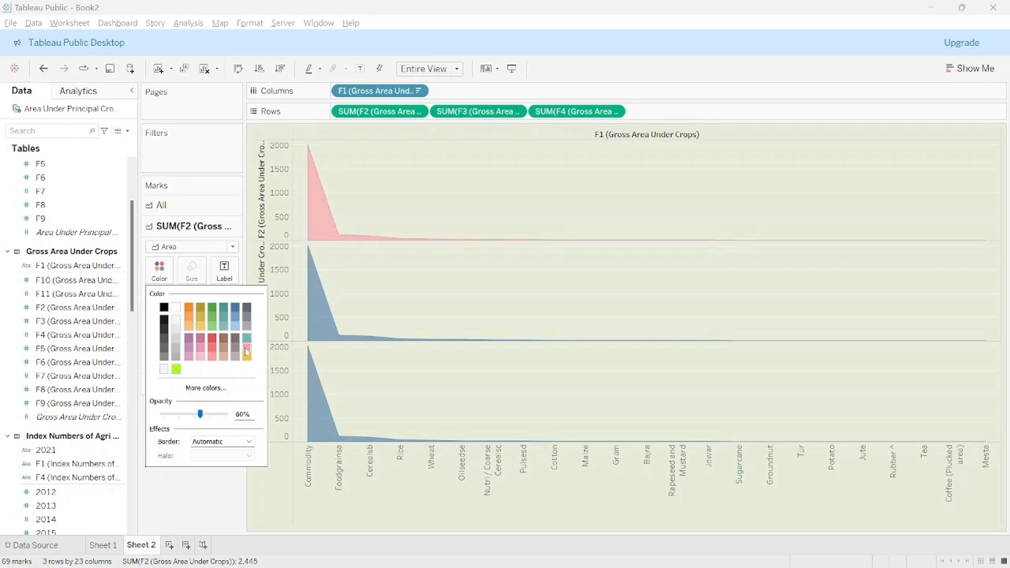
pyautogui.click(203, 238)
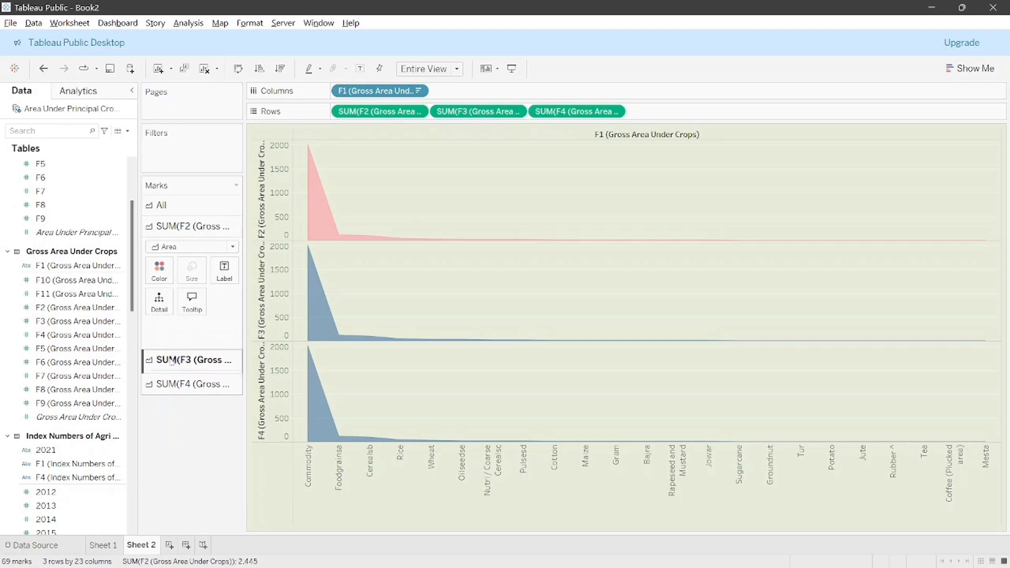
# Color the F3 area on Sheet 2 green to match Sheet 1's middle chart, checking that sheet for reference
pyautogui.click(190, 363)
pyautogui.click(160, 293)
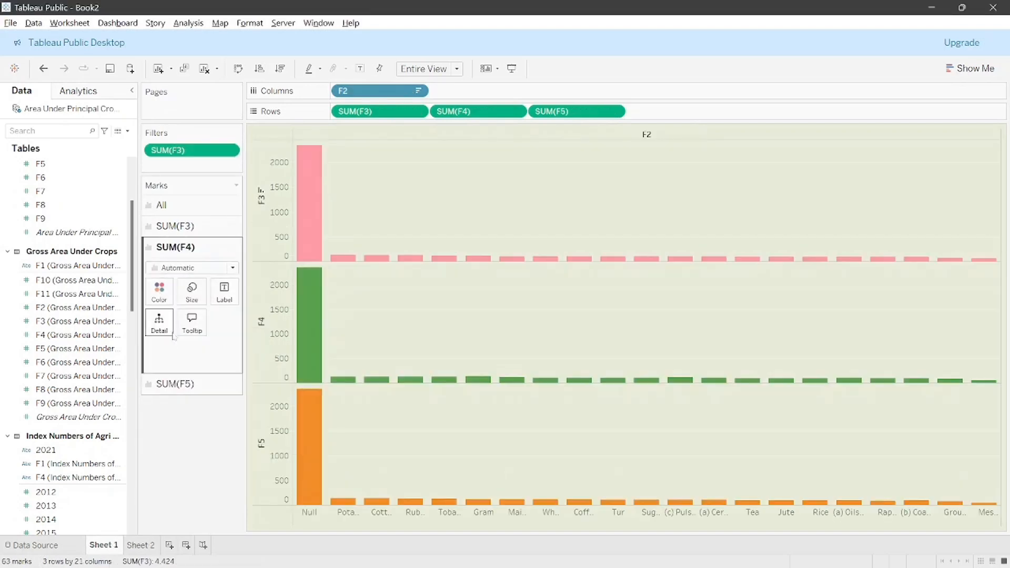
pyautogui.click(150, 547)
pyautogui.click(169, 298)
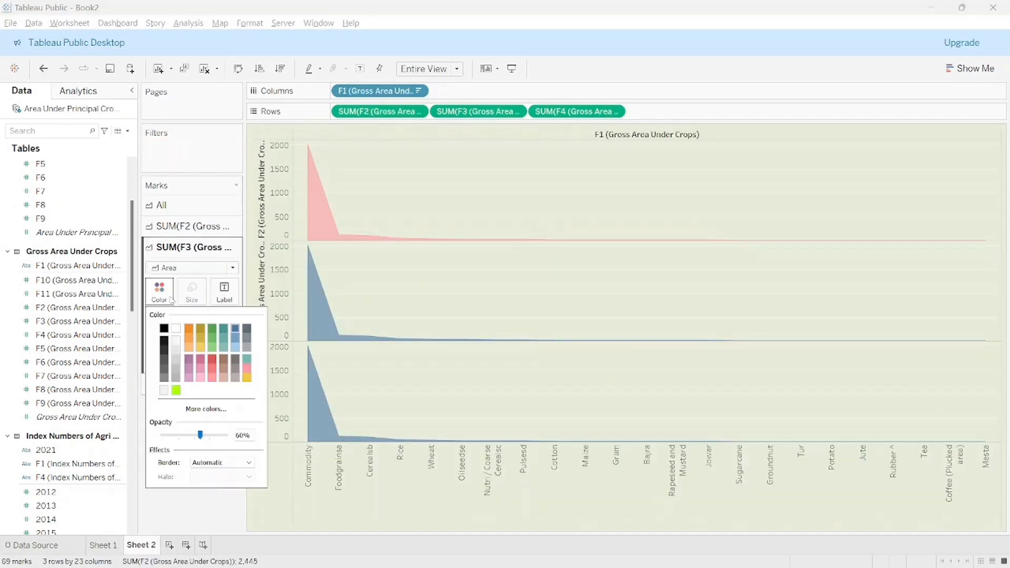
pyautogui.click(212, 330)
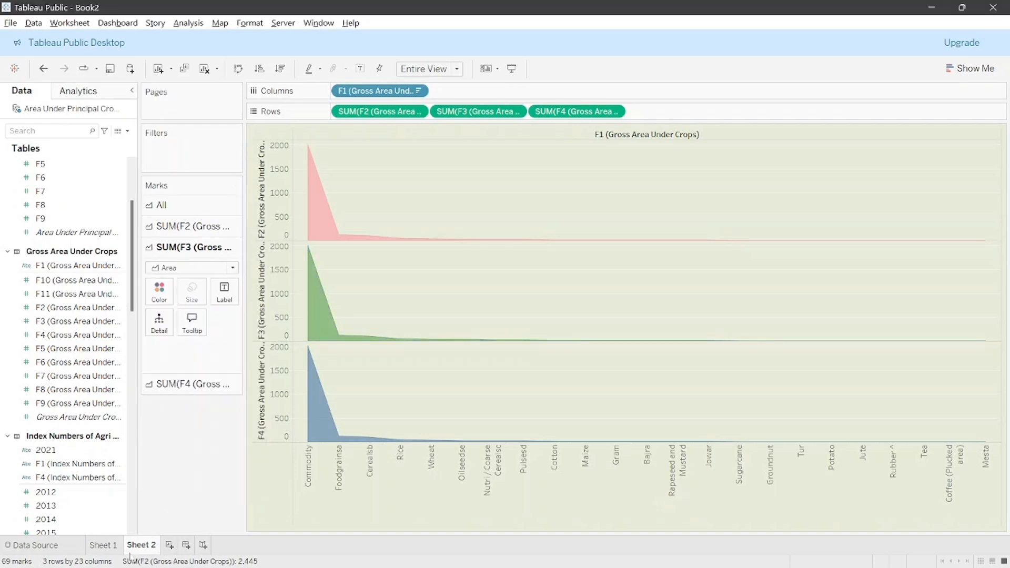
pyautogui.click(108, 545)
pyautogui.click(132, 546)
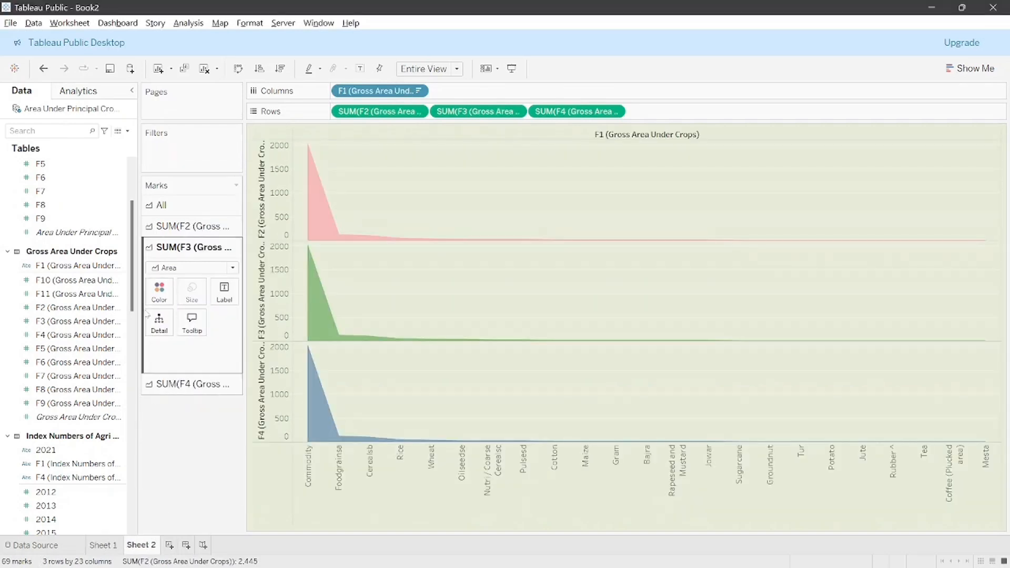
# Color the F4 area on Sheet 2 orange
pyautogui.click(171, 384)
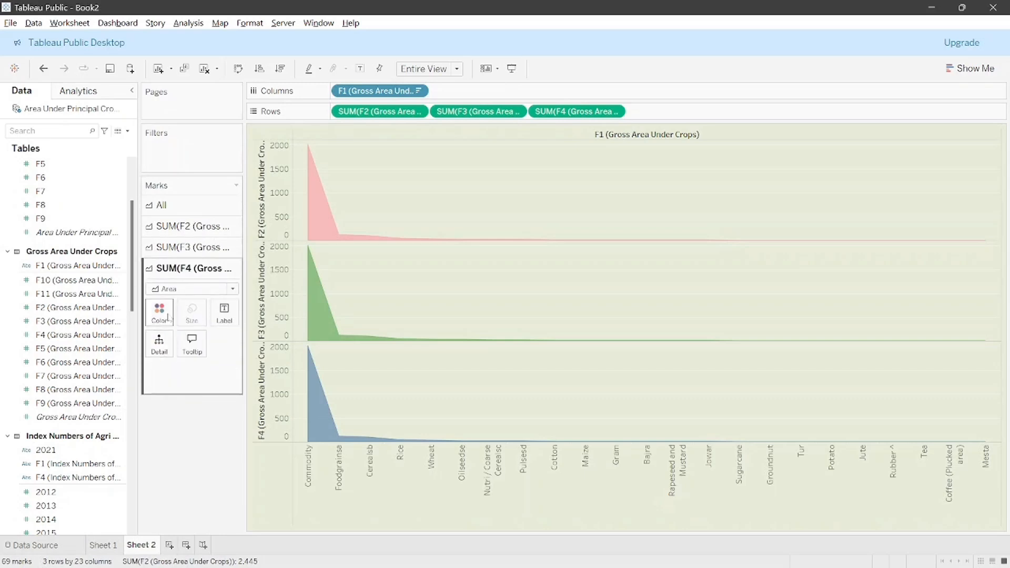
pyautogui.click(160, 311)
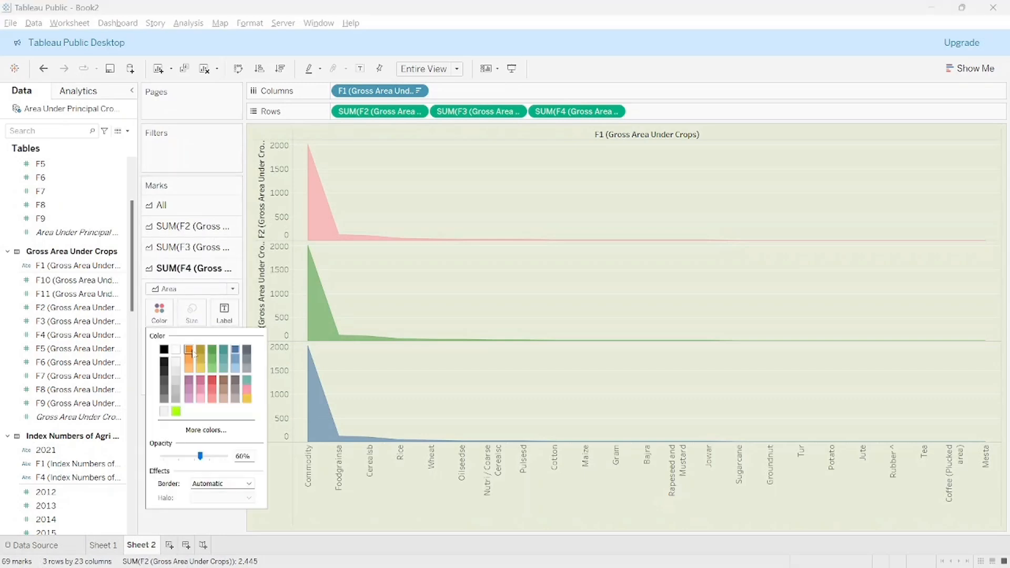
pyautogui.click(189, 351)
pyautogui.click(163, 517)
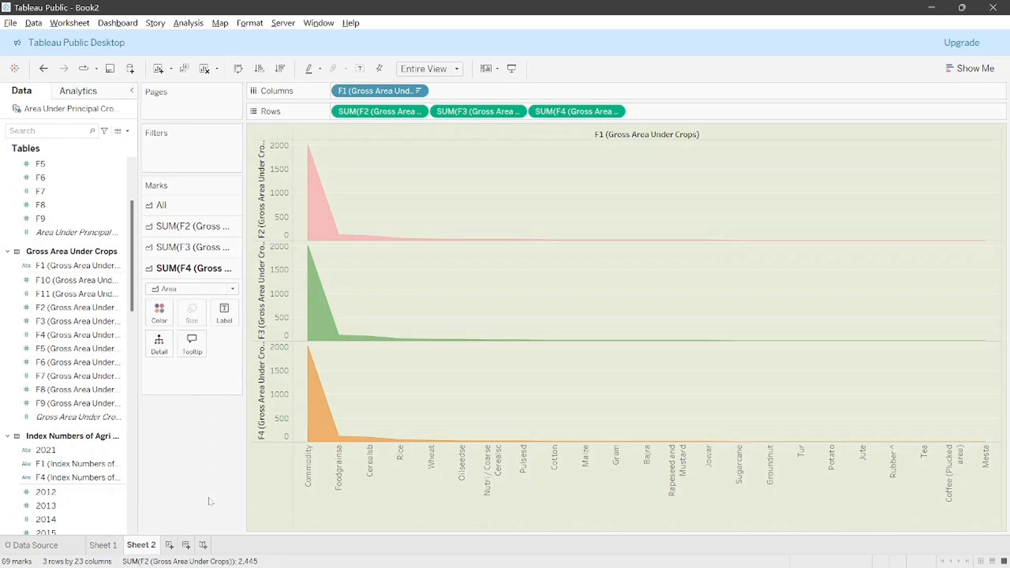
# Create a new worksheet and put F4 from the Index Numbers of Agri Prod table on the rows
pyautogui.click(169, 545)
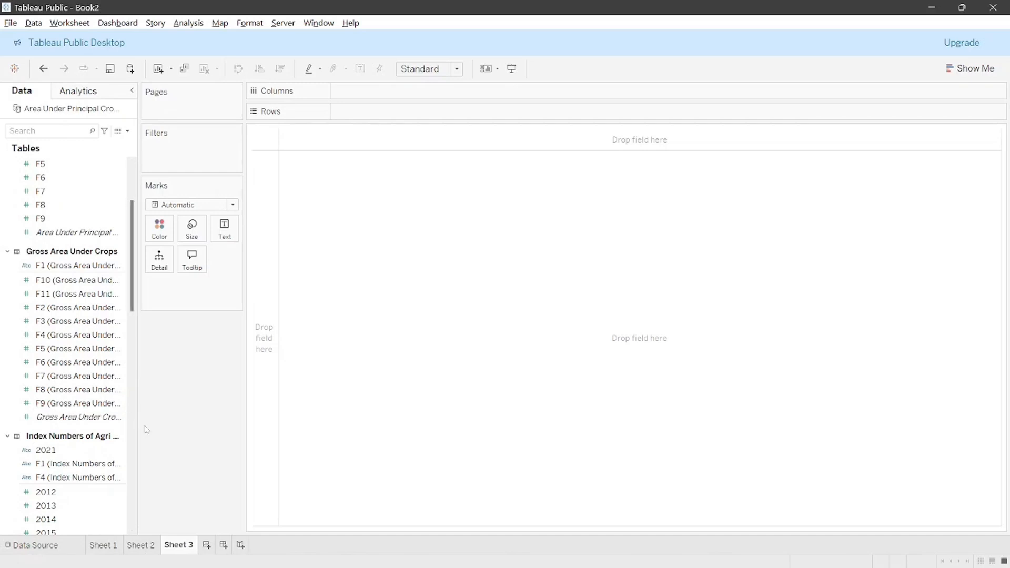
pyautogui.click(107, 461)
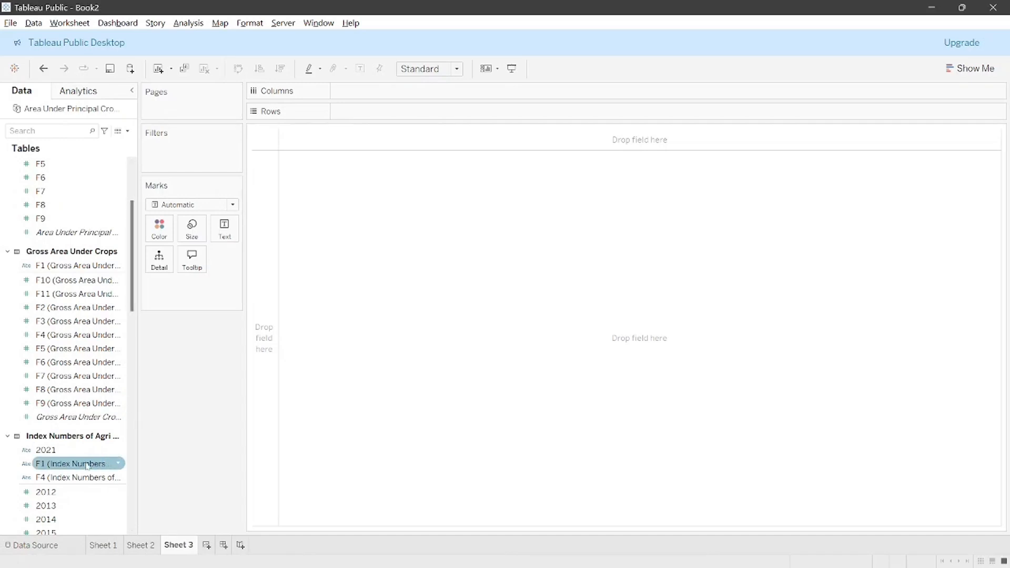
pyautogui.click(75, 477)
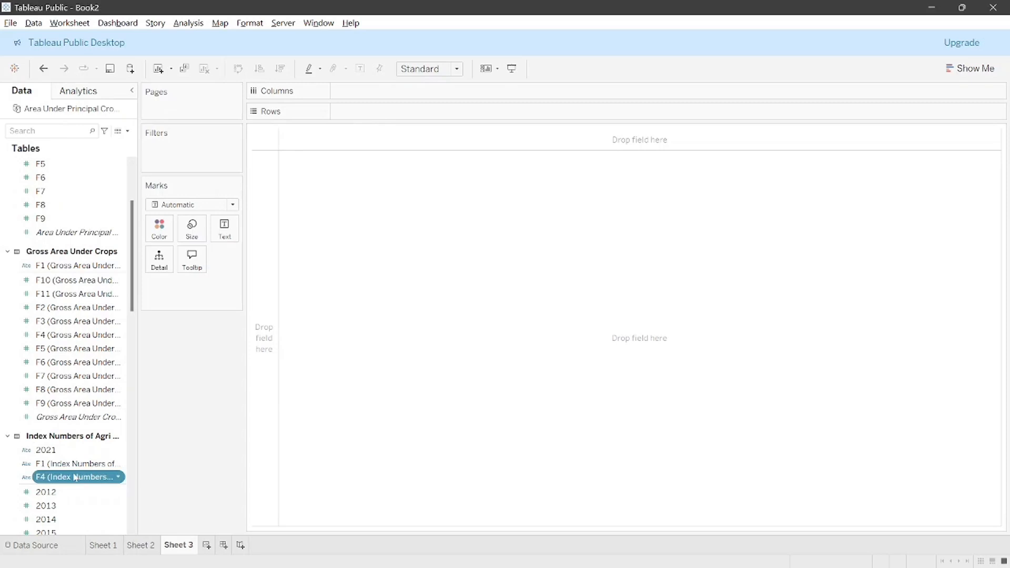
pyautogui.moveTo(75, 476); pyautogui.dragTo(386, 110)
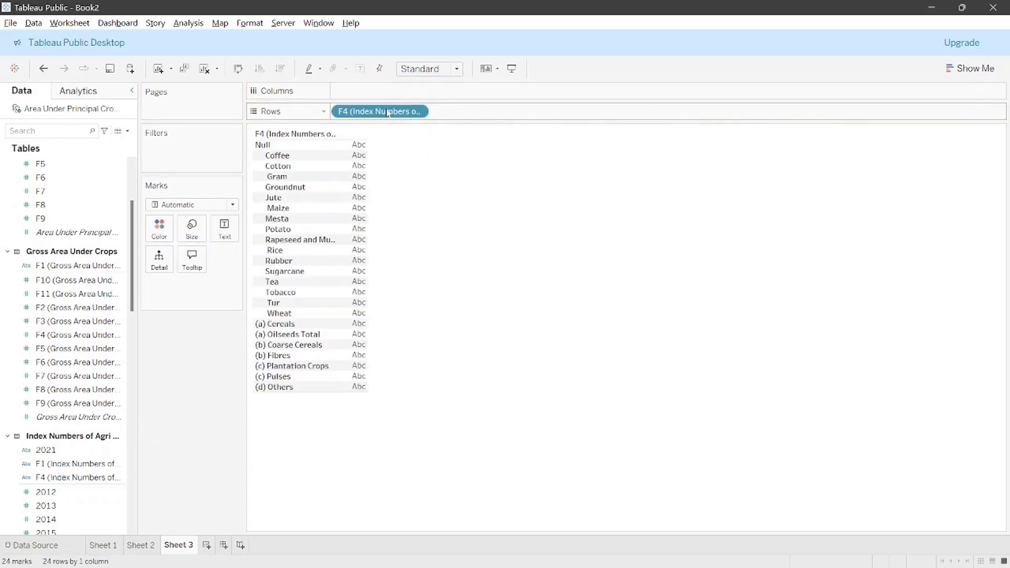
# Build a pie chart of F4 by the 2012 measure from the Index Numbers table
pyautogui.scroll(-5, 100, 486)
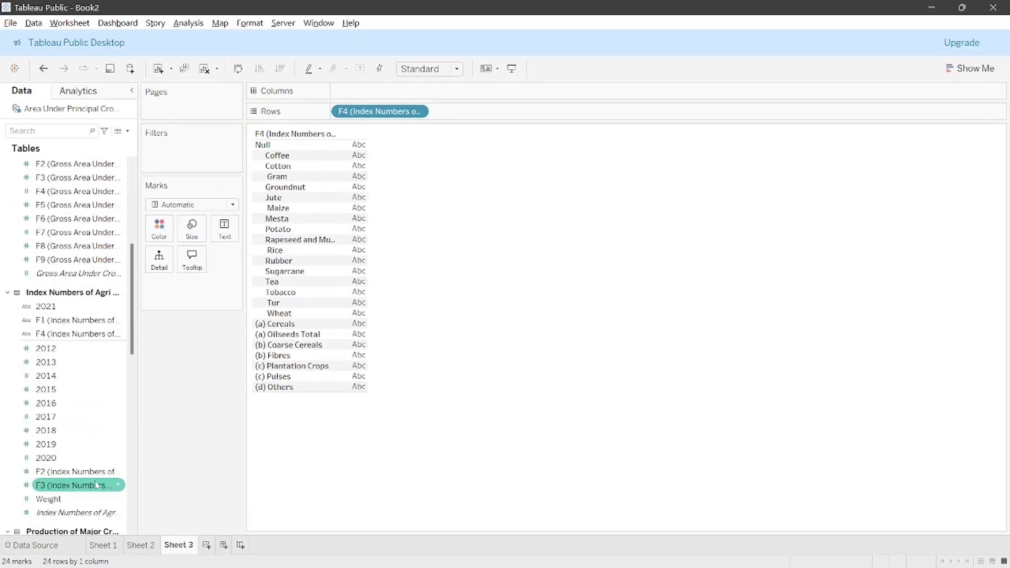
pyautogui.scroll(-3, 96, 485)
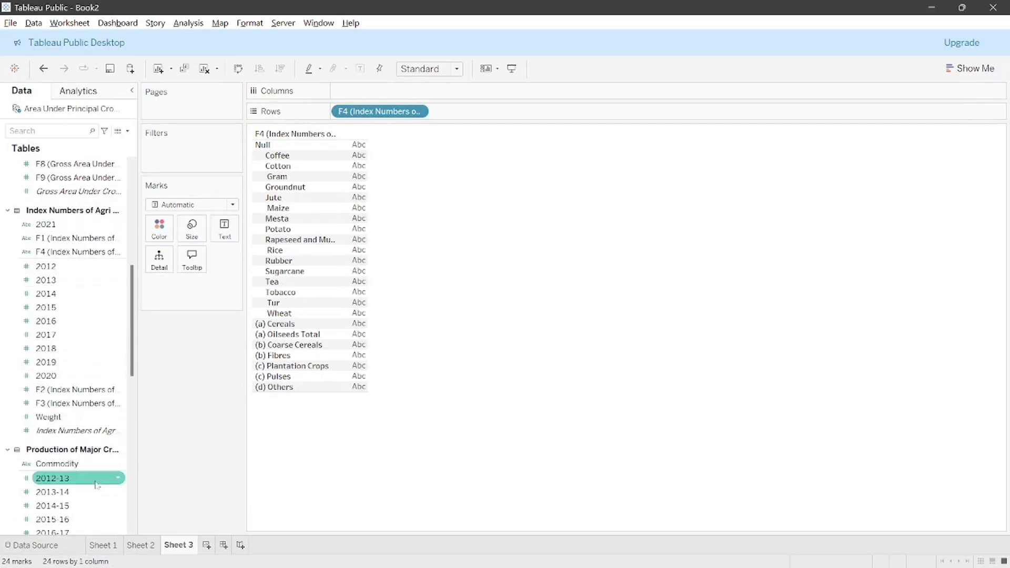
pyautogui.click(74, 267)
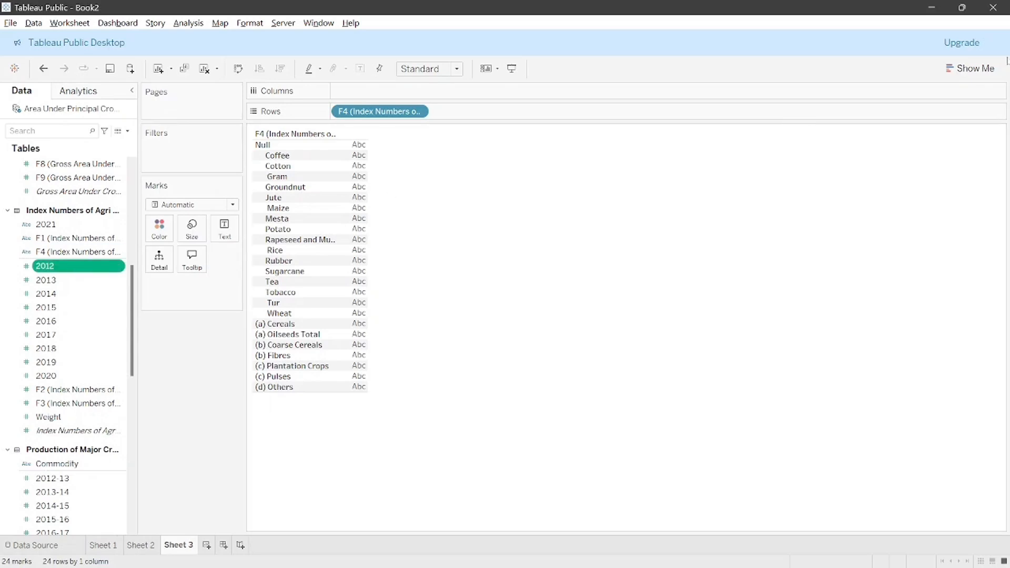
pyautogui.click(970, 69)
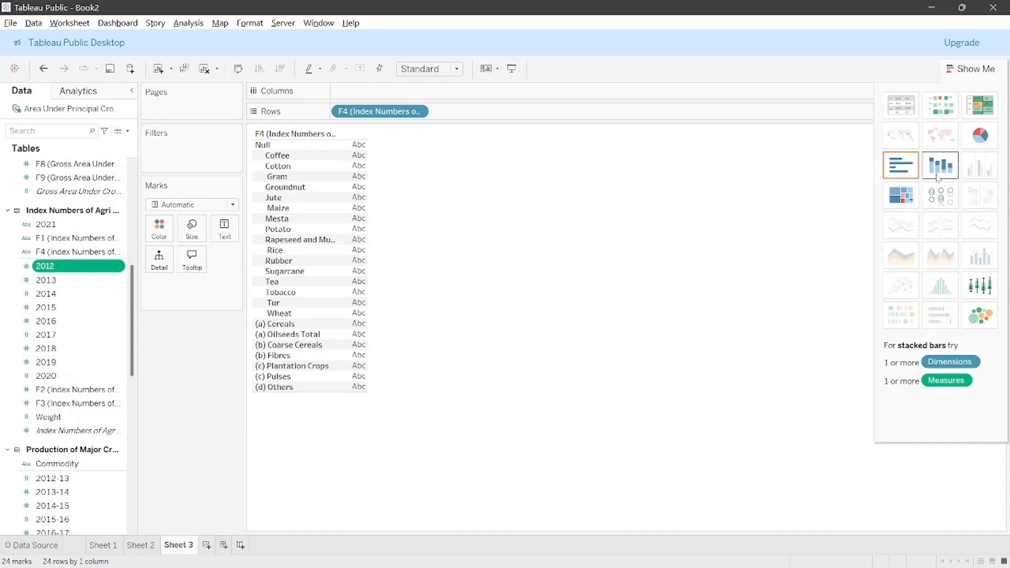
pyautogui.click(980, 137)
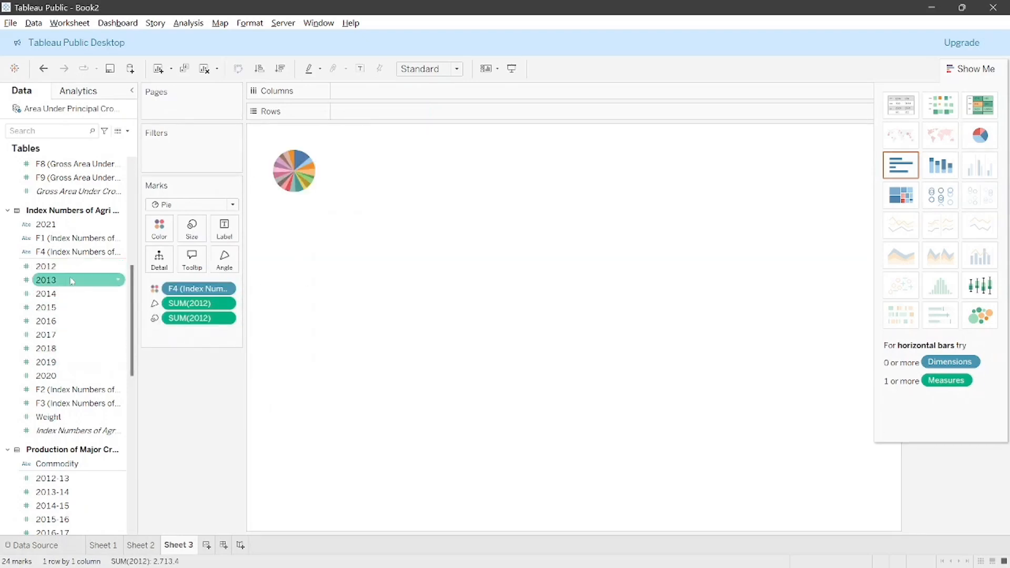
# Fit the pie chart to the entire view
pyautogui.scroll(-8, 74, 462)
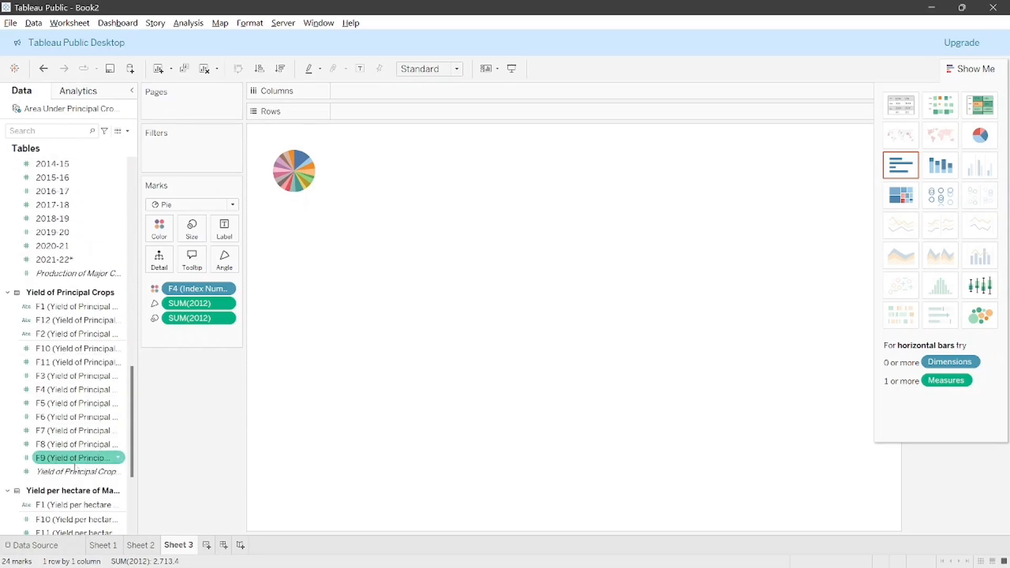
pyautogui.scroll(-4, 74, 467)
pyautogui.scroll(9, 75, 467)
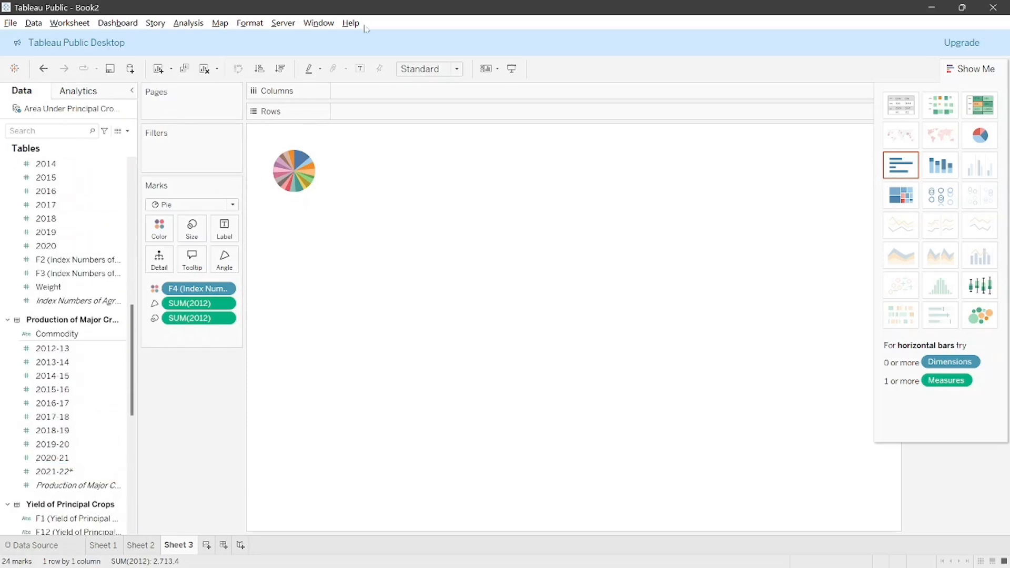
pyautogui.click(460, 70)
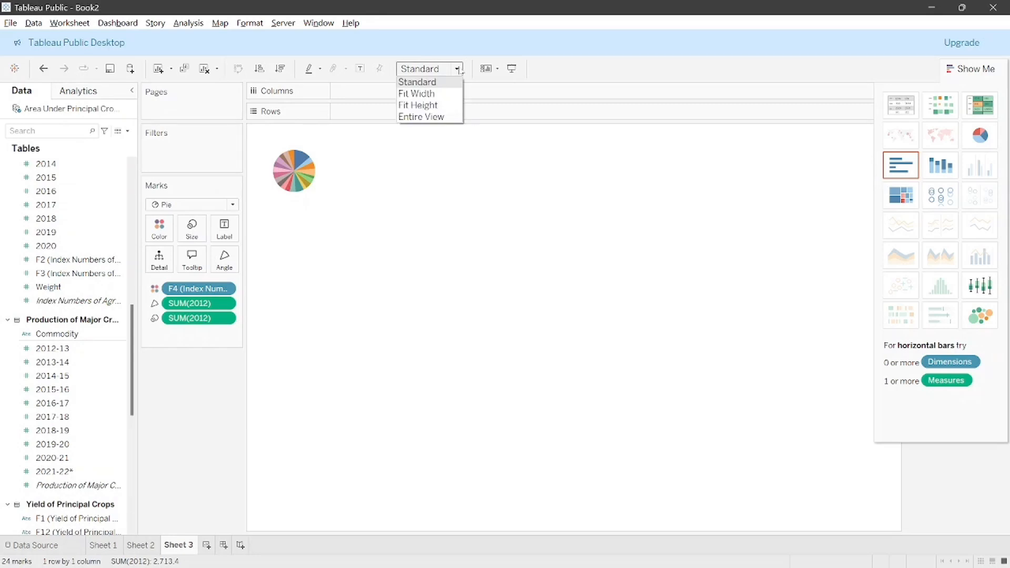
pyautogui.click(434, 116)
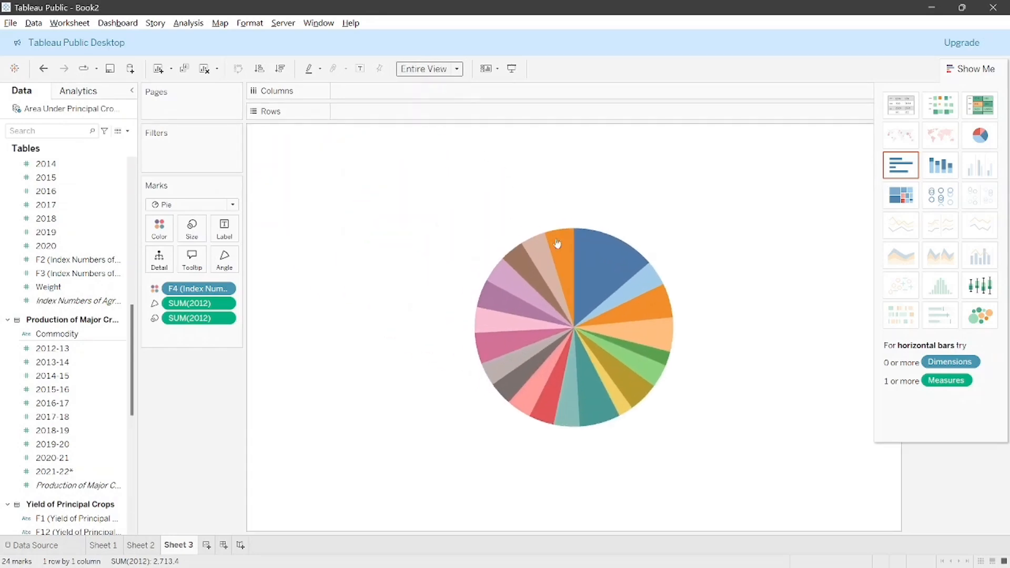
# Try adding the 2013 measure to the pie chart's marks as detail, check a slice's values, and remove the measure
pyautogui.moveTo(565, 252)
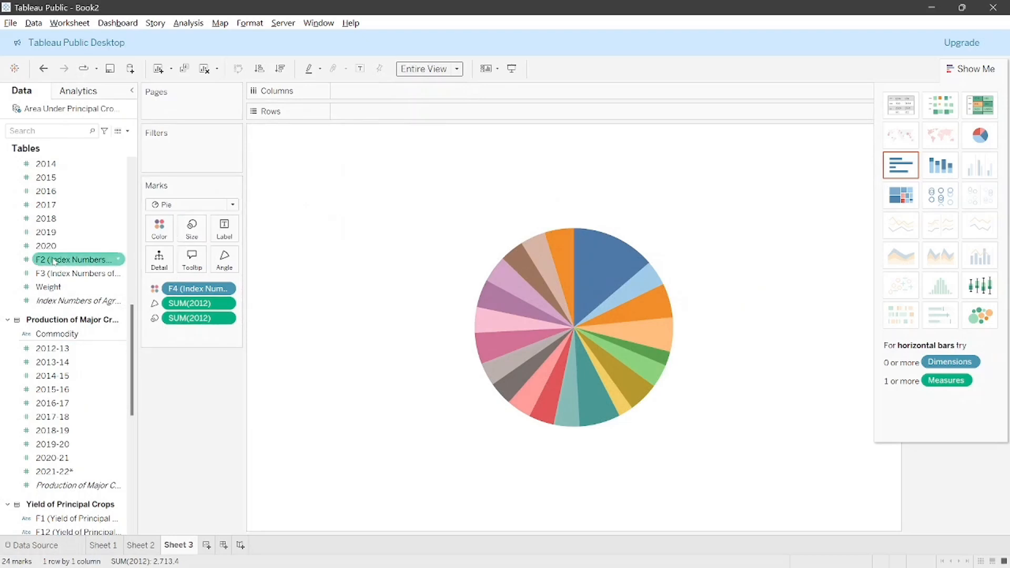
pyautogui.scroll(3, 66, 253)
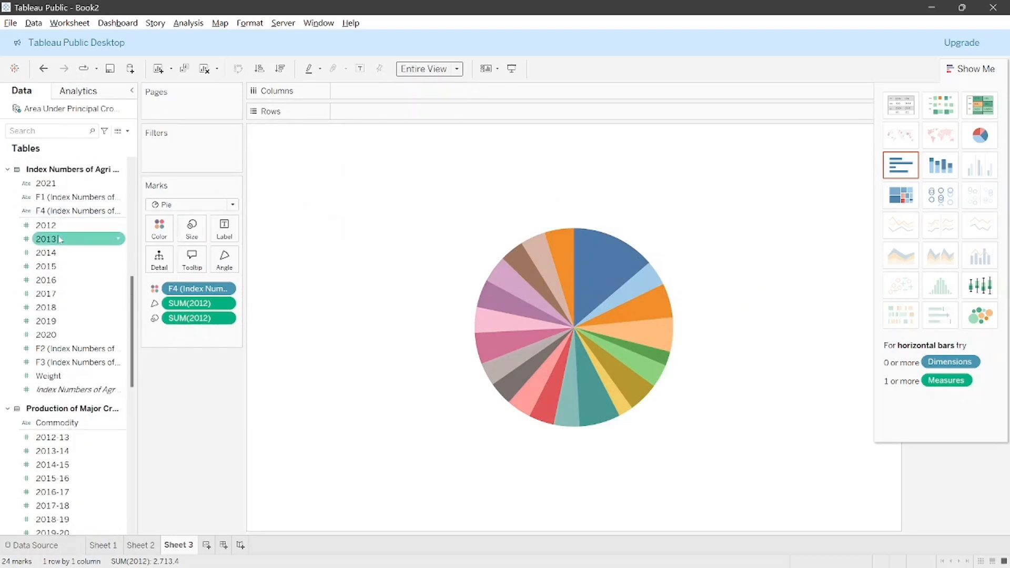
pyautogui.moveTo(60, 239); pyautogui.dragTo(178, 334)
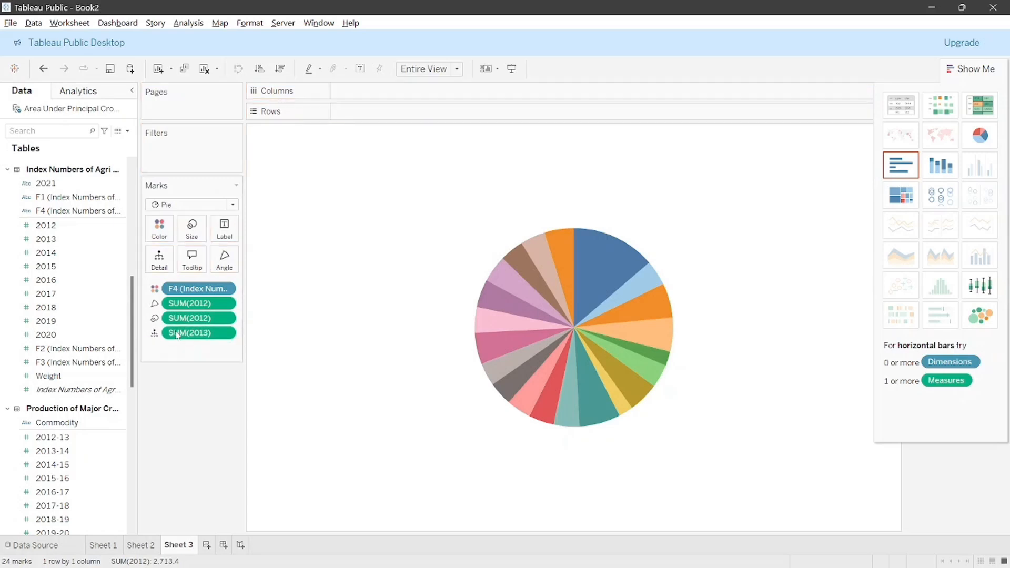
pyautogui.moveTo(584, 251)
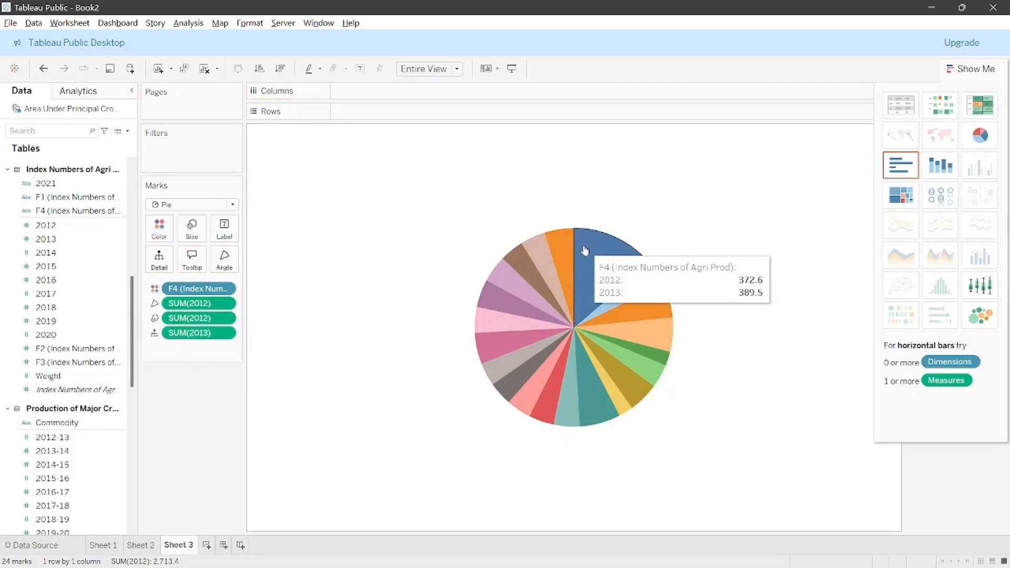
pyautogui.moveTo(181, 333); pyautogui.dragTo(180, 408)
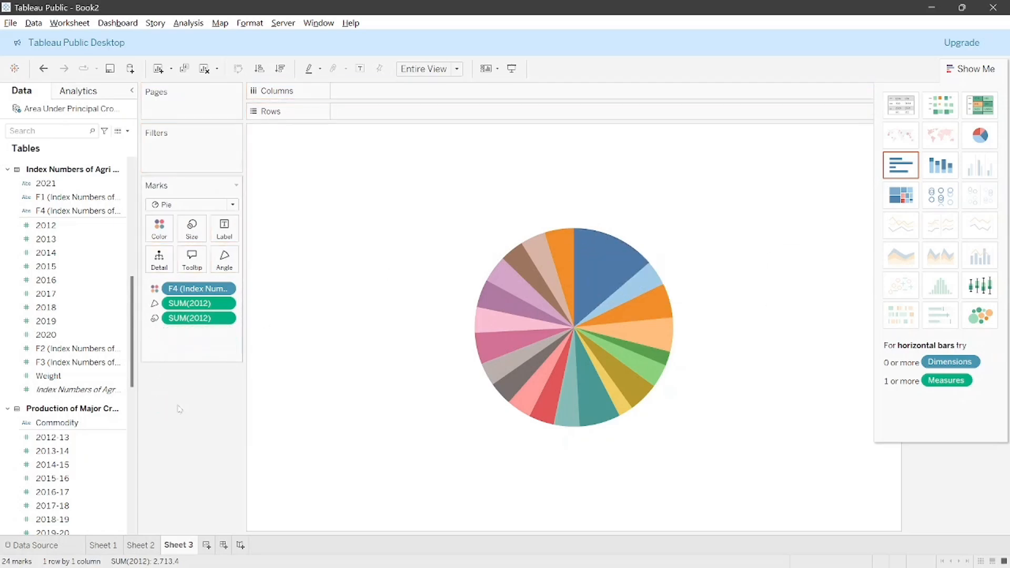
# Change the pie to a packed bubble chart, trying stacked bars first, and filter out the null 2012 values
pyautogui.click(937, 176)
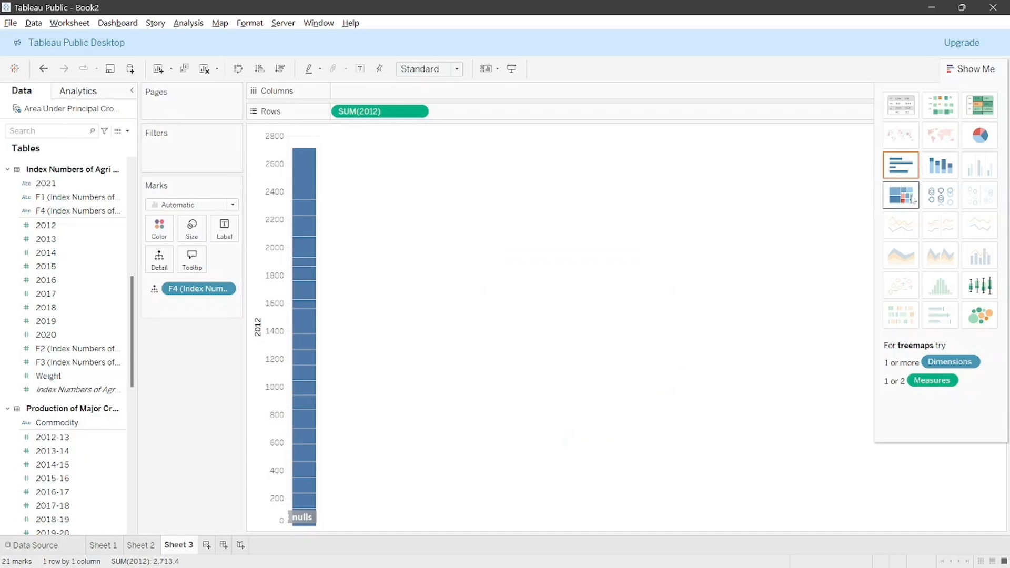
pyautogui.click(979, 315)
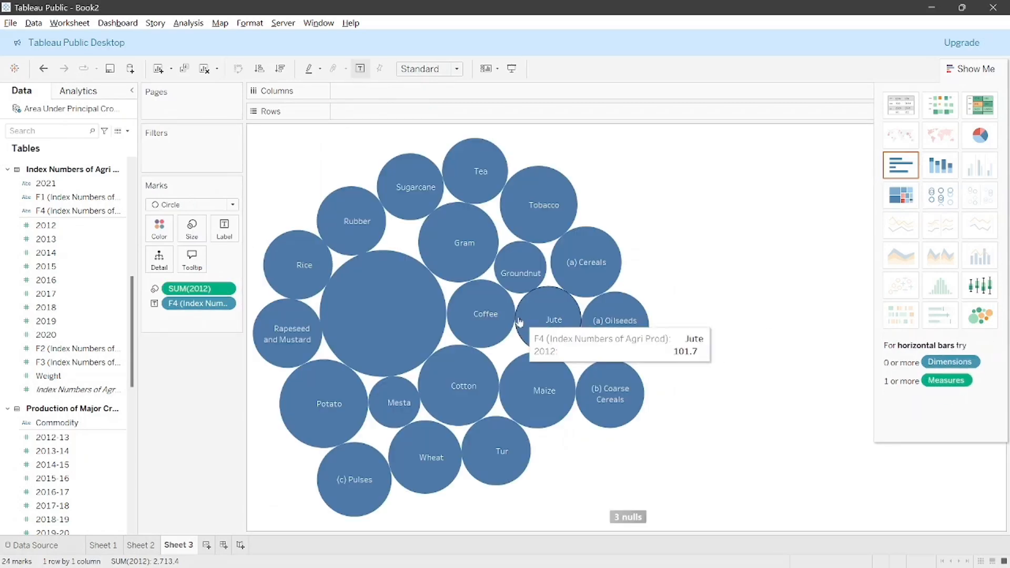
pyautogui.click(628, 518)
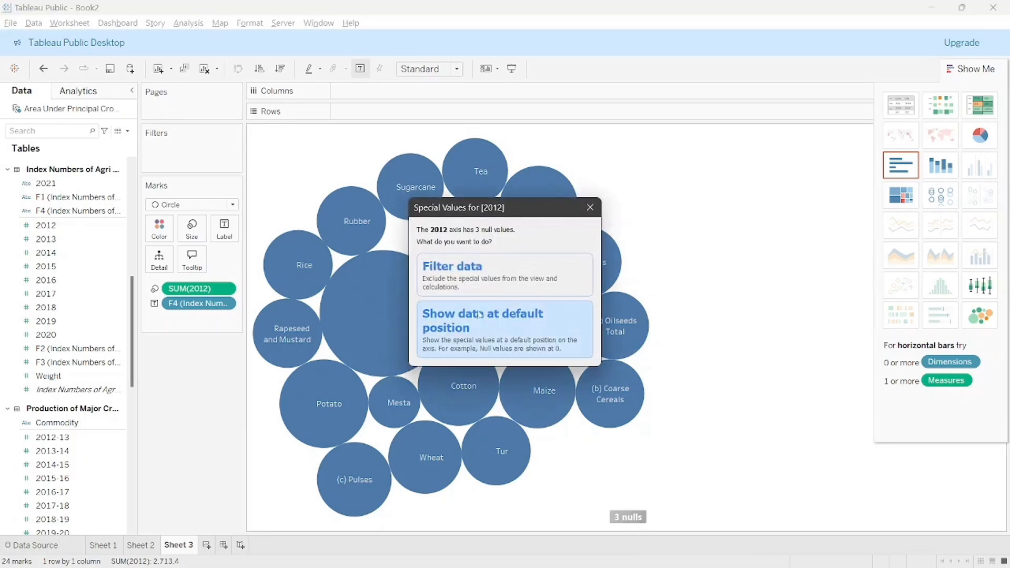
pyautogui.click(461, 277)
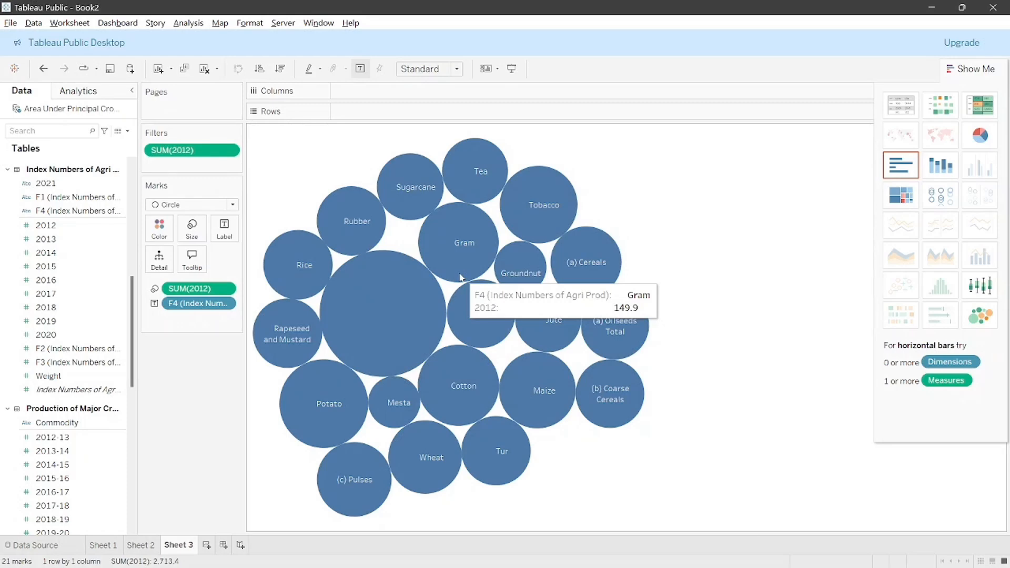
pyautogui.moveTo(384, 351)
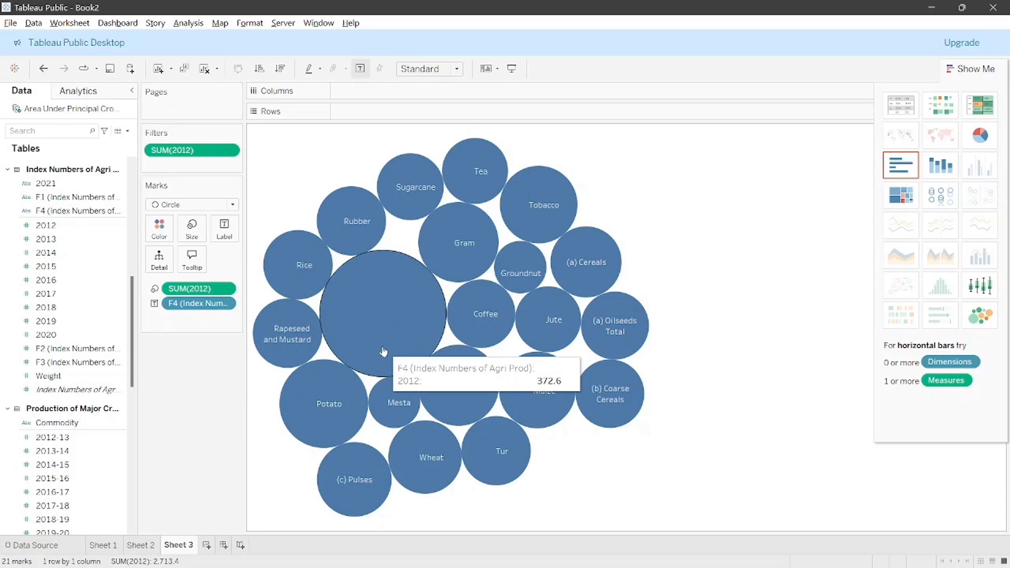
# Fit the bubble chart to the entire view and exclude the large unlabeled bubble
pyautogui.click(981, 73)
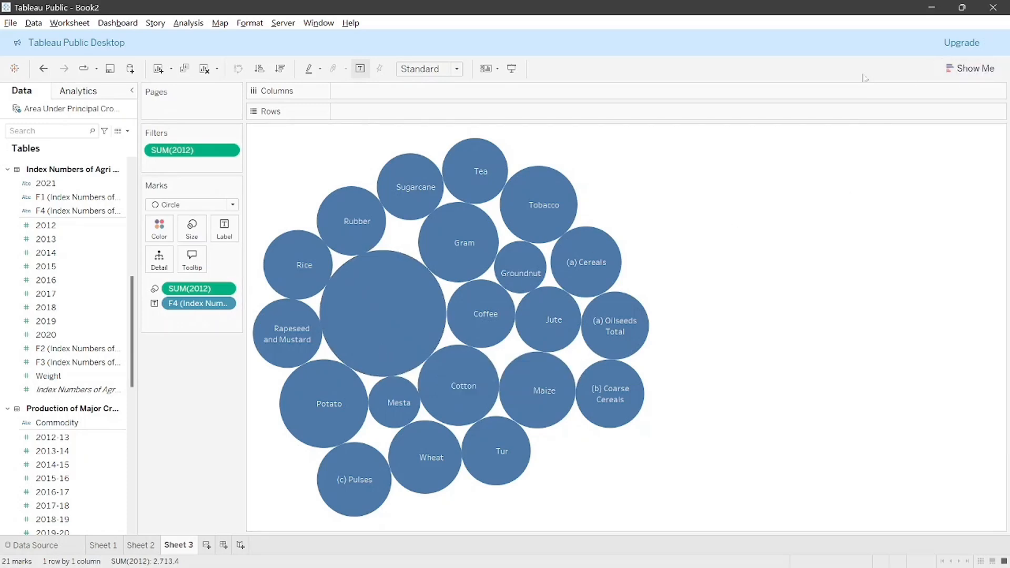
pyautogui.click(456, 69)
pyautogui.click(429, 117)
pyautogui.moveTo(546, 348)
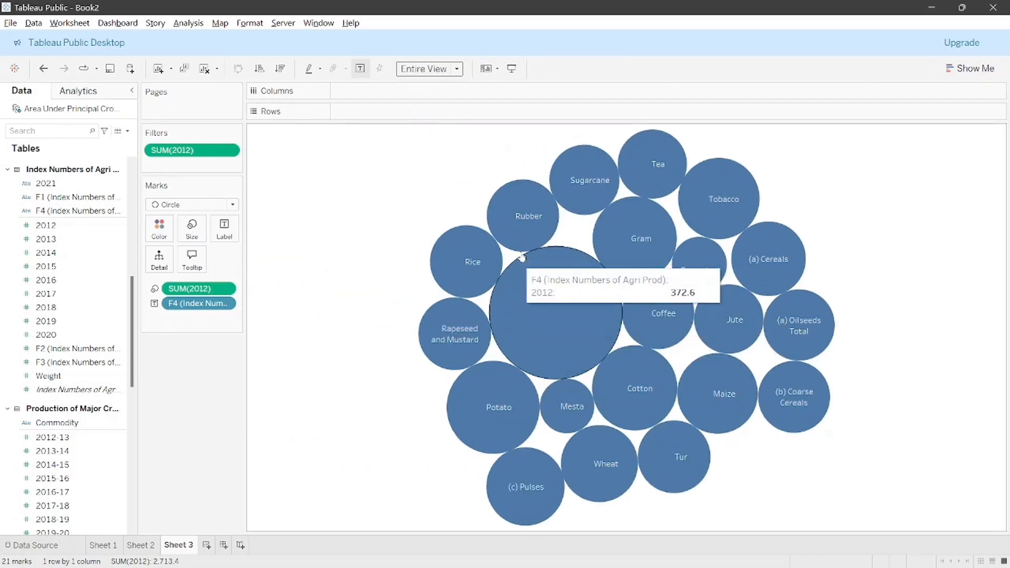
pyautogui.rightClick(556, 305)
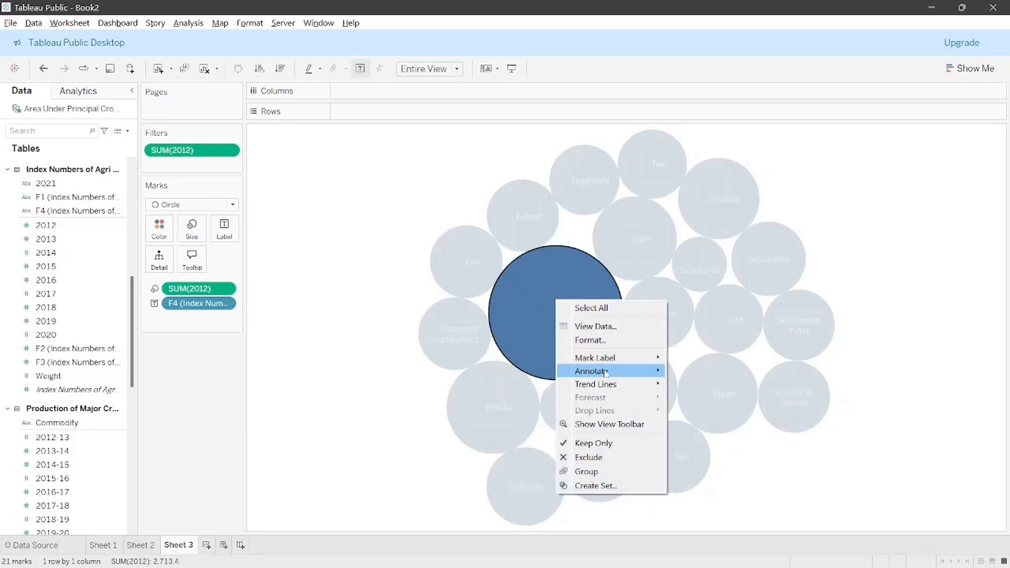
pyautogui.click(606, 458)
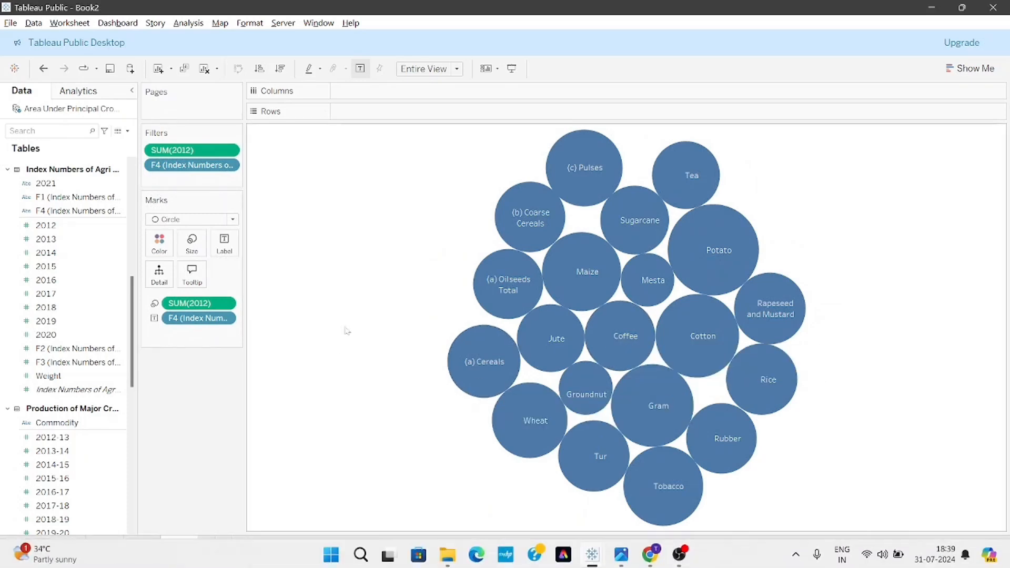
# Set Sheet 3's default worksheet shading to the pale olive green used on the other sheets
pyautogui.rightClick(369, 211)
pyautogui.click(430, 250)
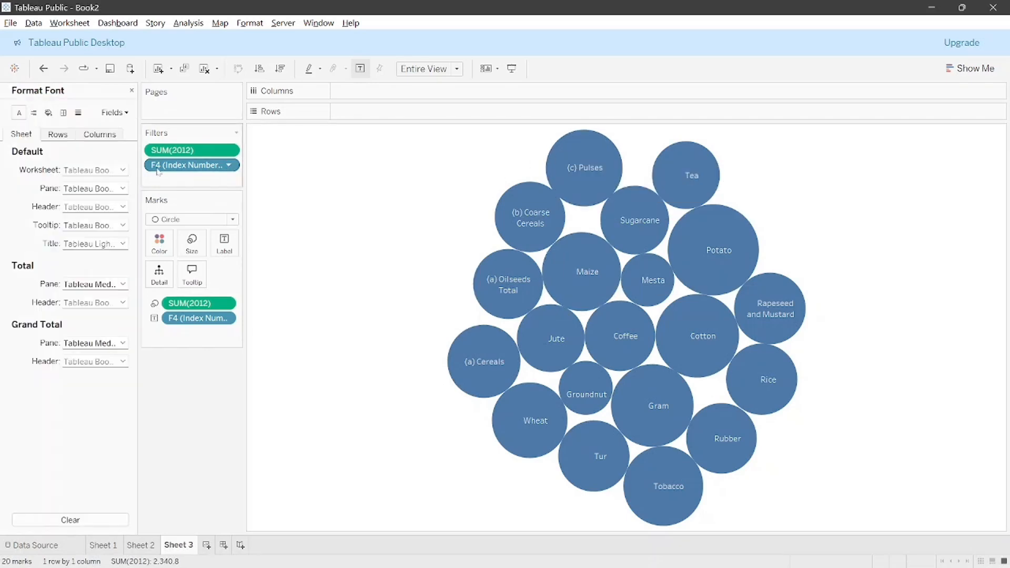
pyautogui.click(33, 113)
pyautogui.click(47, 113)
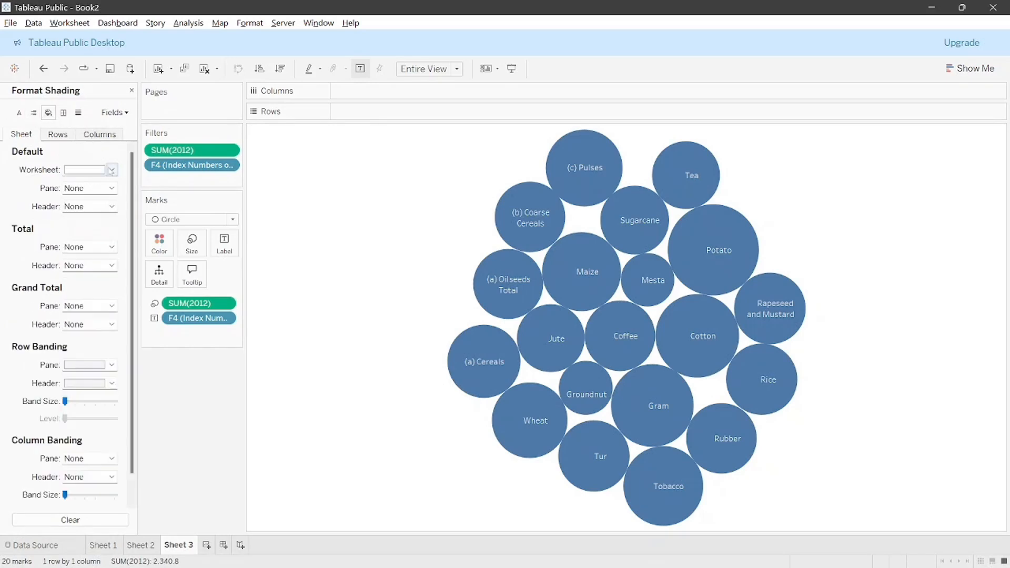
pyautogui.click(111, 170)
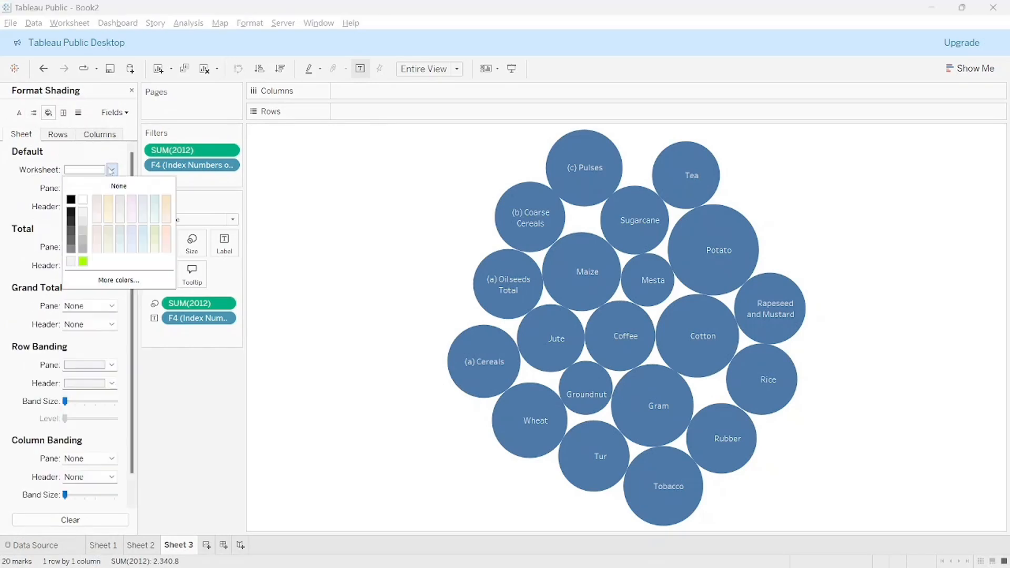
pyautogui.click(155, 229)
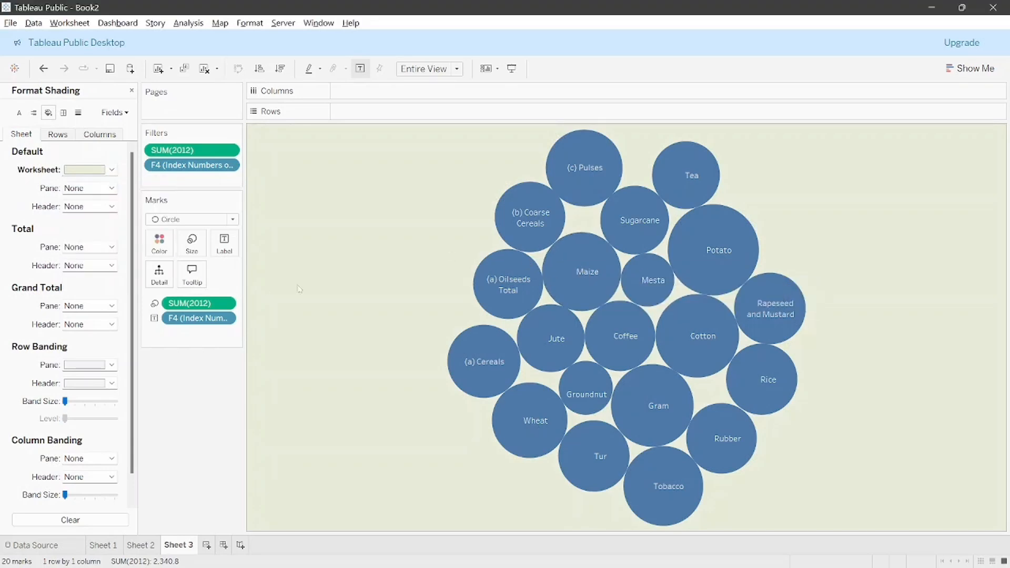
# Color all the bubbles in the packed bubble chart red
pyautogui.click(162, 250)
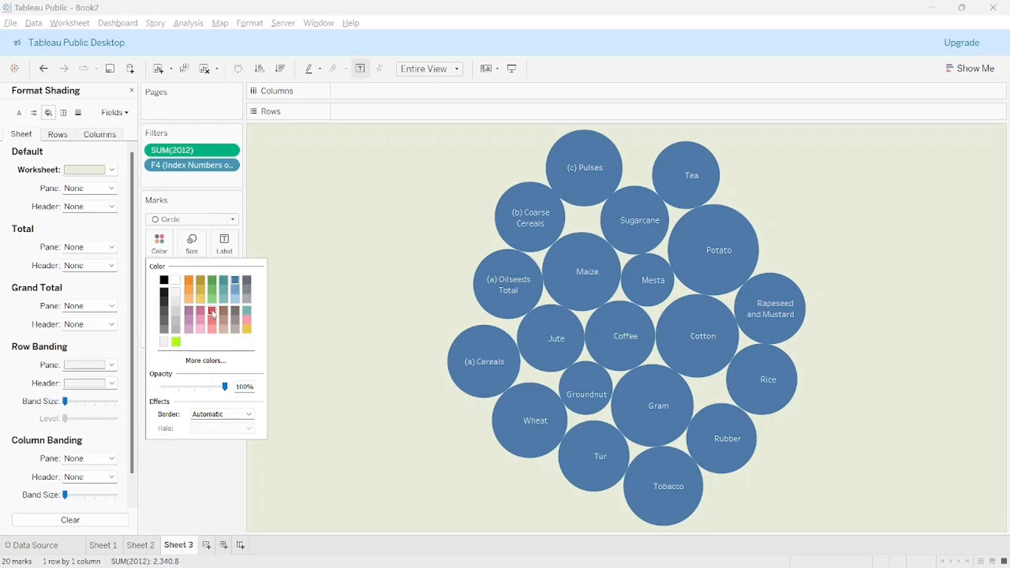
pyautogui.click(213, 311)
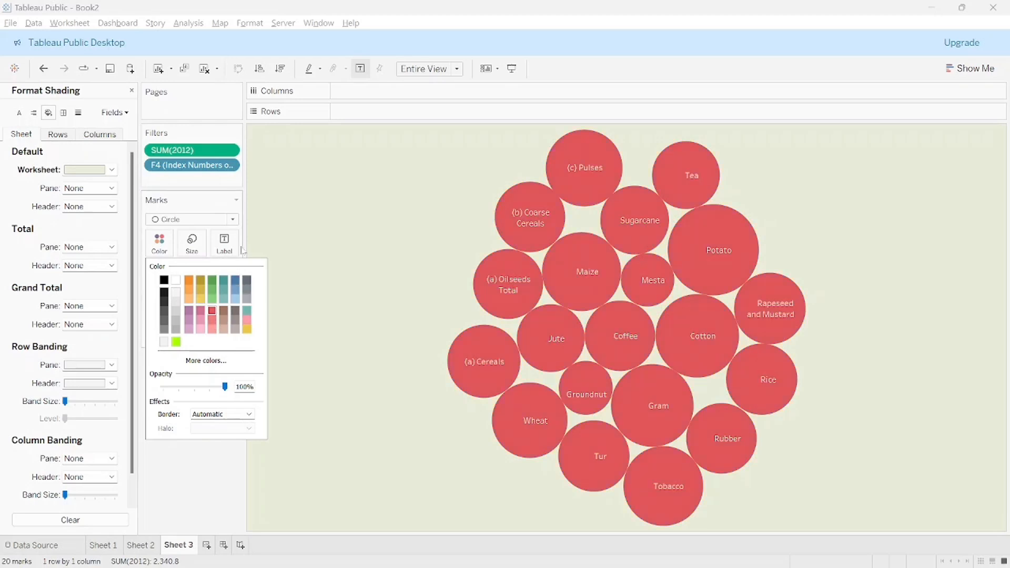
pyautogui.click(221, 220)
pyautogui.click(264, 232)
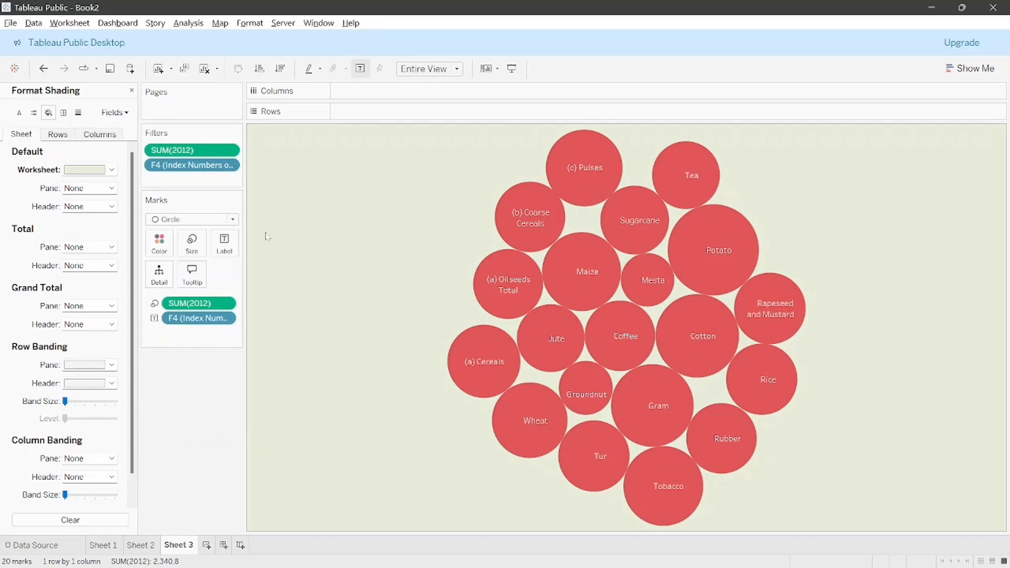
pyautogui.click(160, 243)
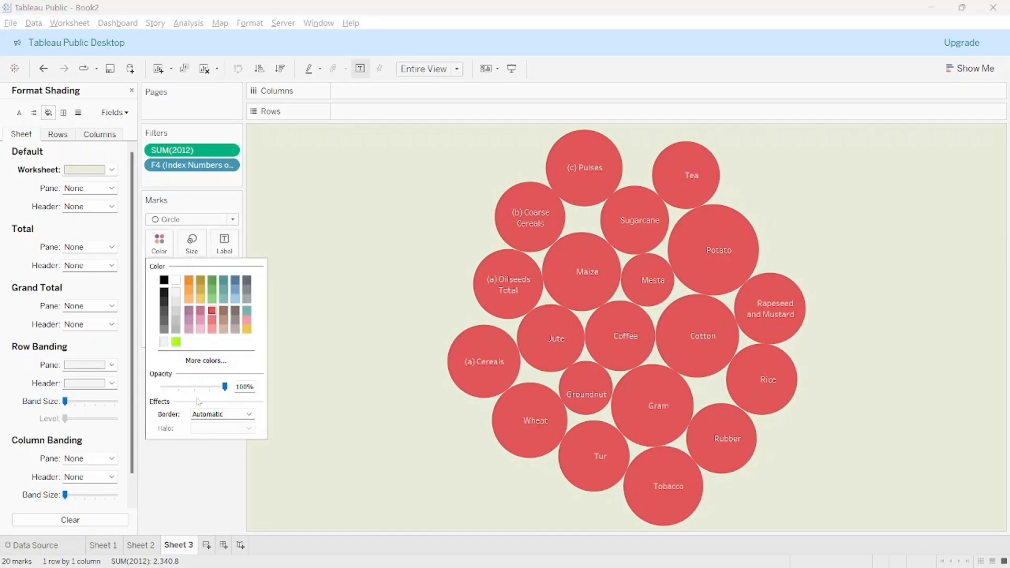
pyautogui.click(226, 363)
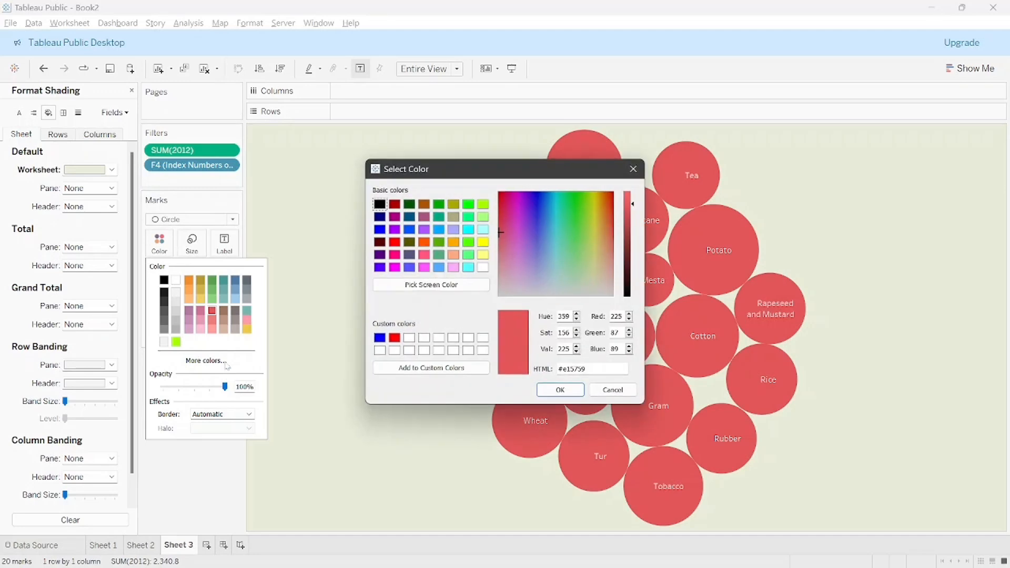
pyautogui.click(632, 168)
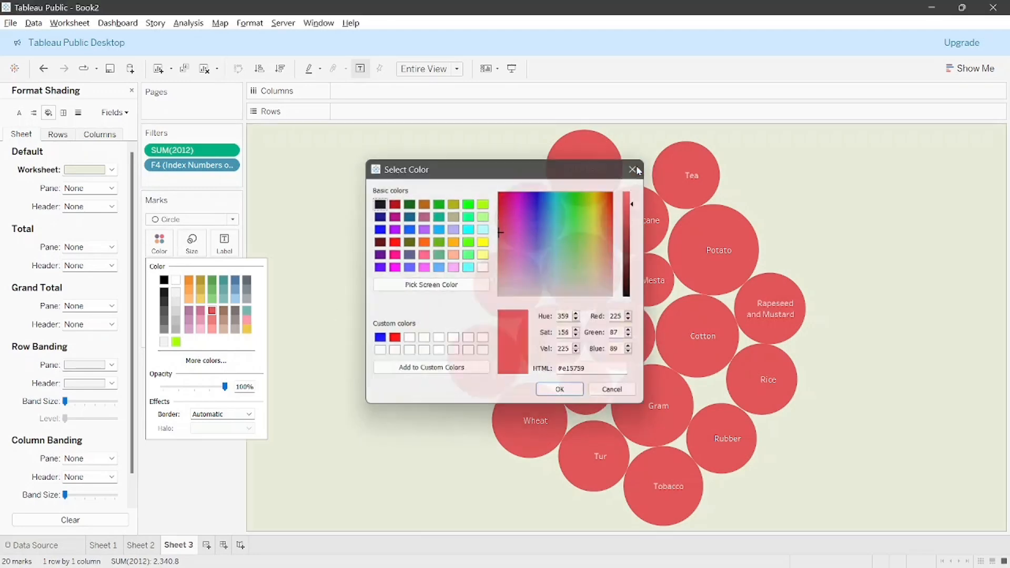
pyautogui.click(283, 252)
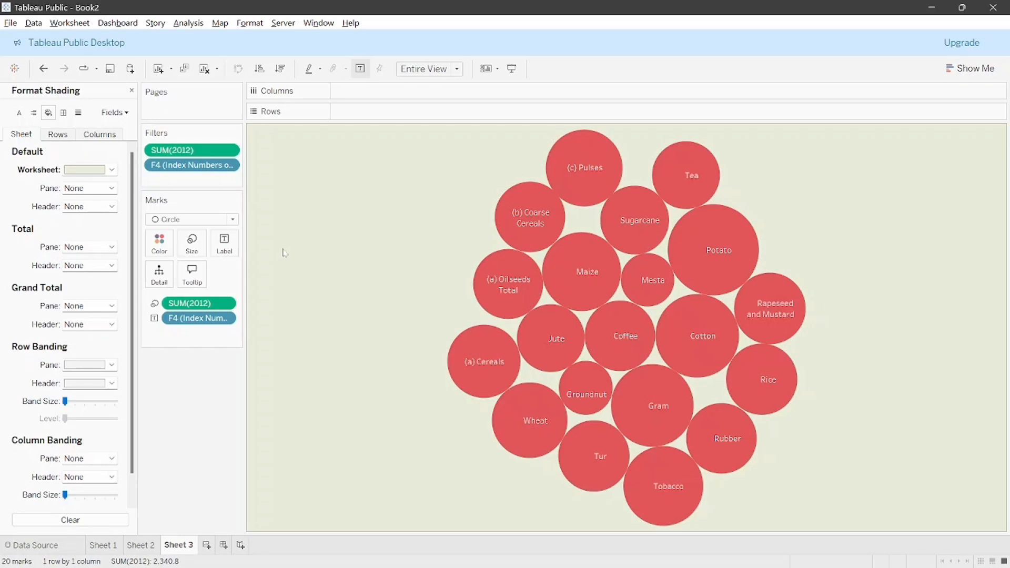
# Check the 2012 index value of the Potato bubble
pyautogui.moveTo(679, 259)
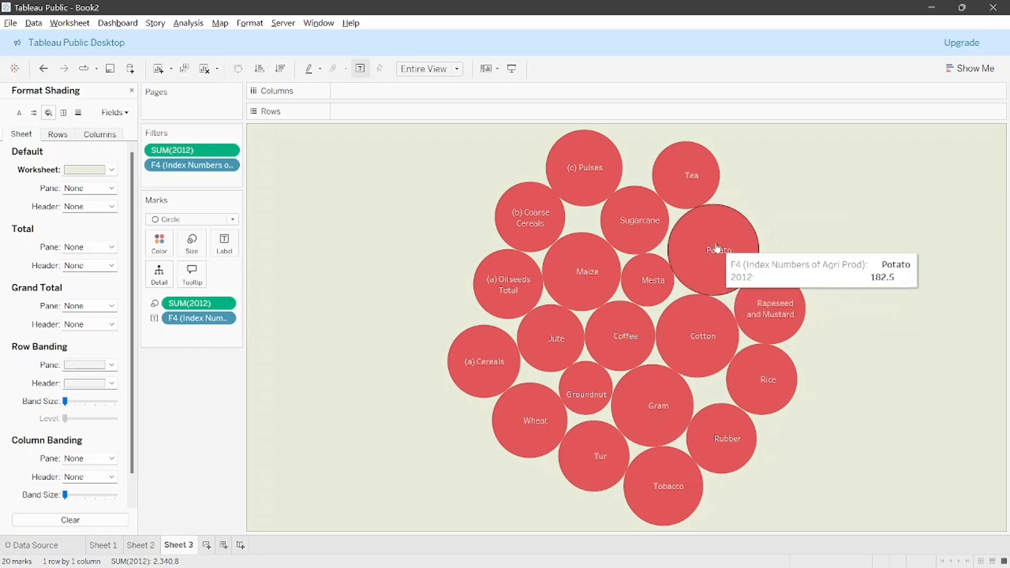
# Review the existing charts on Sheet 1, Sheet 2 and Sheet 3
pyautogui.click(114, 543)
pyautogui.moveTo(348, 384)
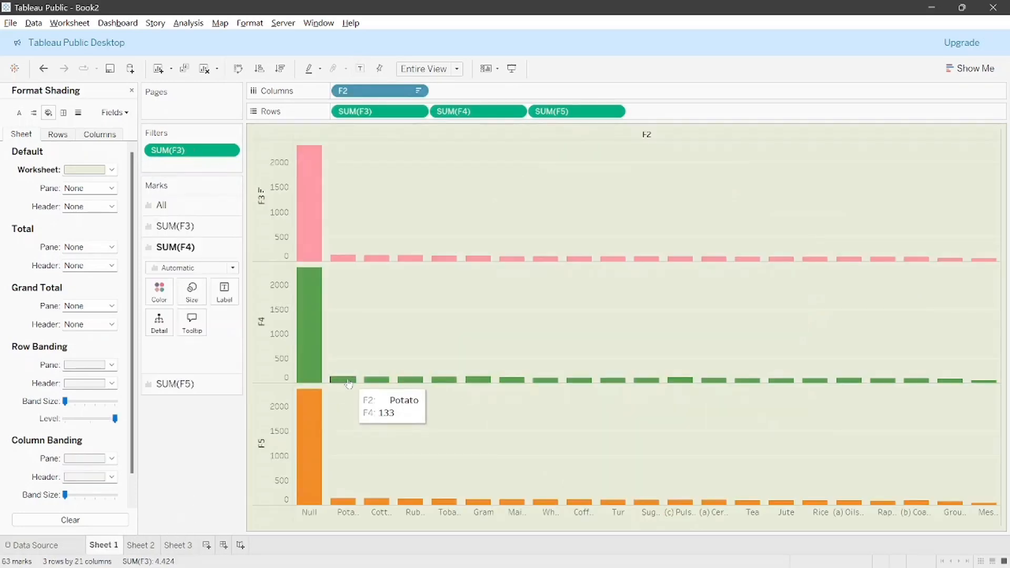
pyautogui.click(152, 547)
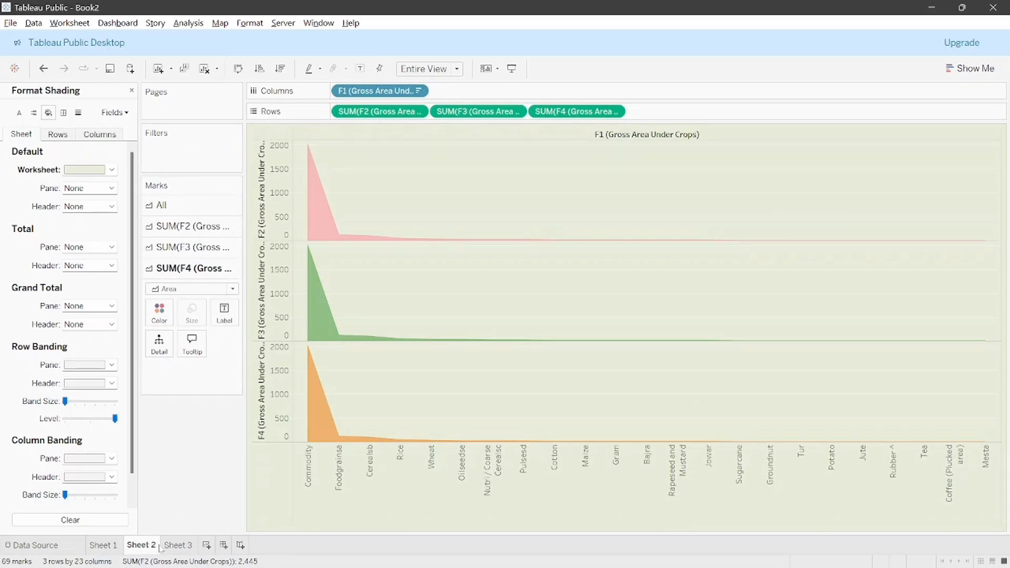
pyautogui.click(175, 546)
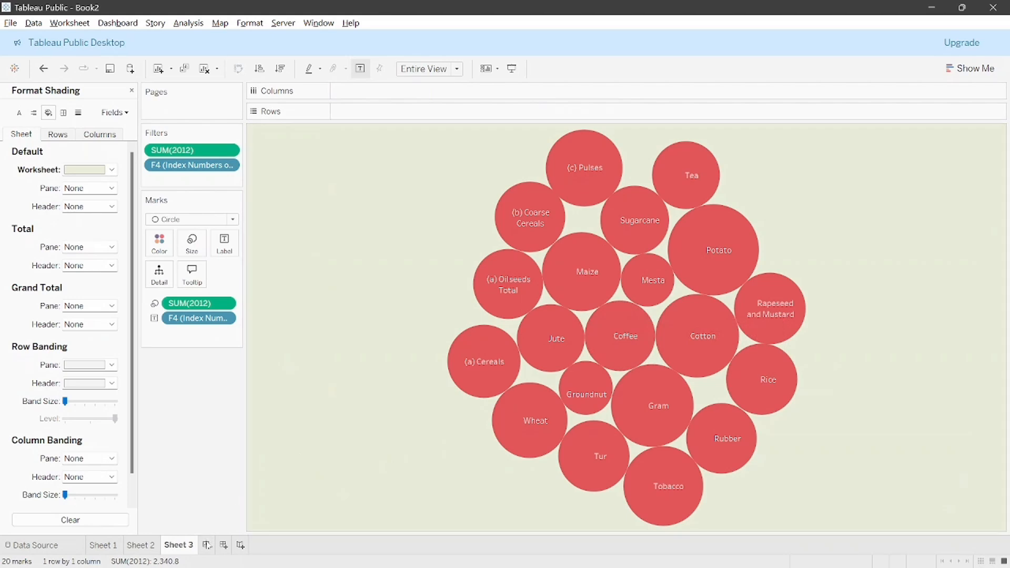
# Create a new worksheet and plot the Production of Major Crops table with Commodity as columns and 2012-13 as rows
pyautogui.click(207, 545)
pyautogui.scroll(-5, 63, 442)
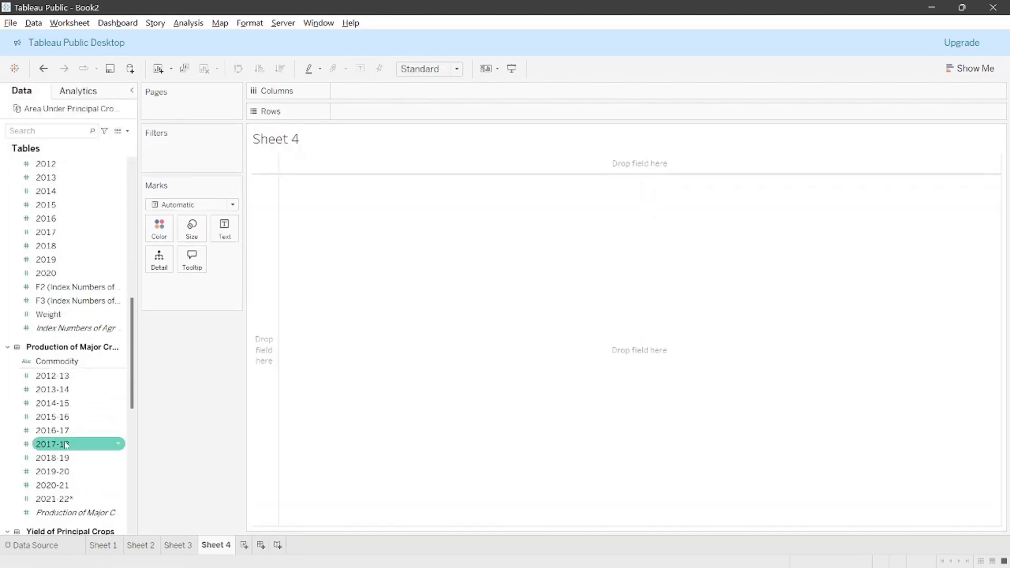
pyautogui.click(79, 265)
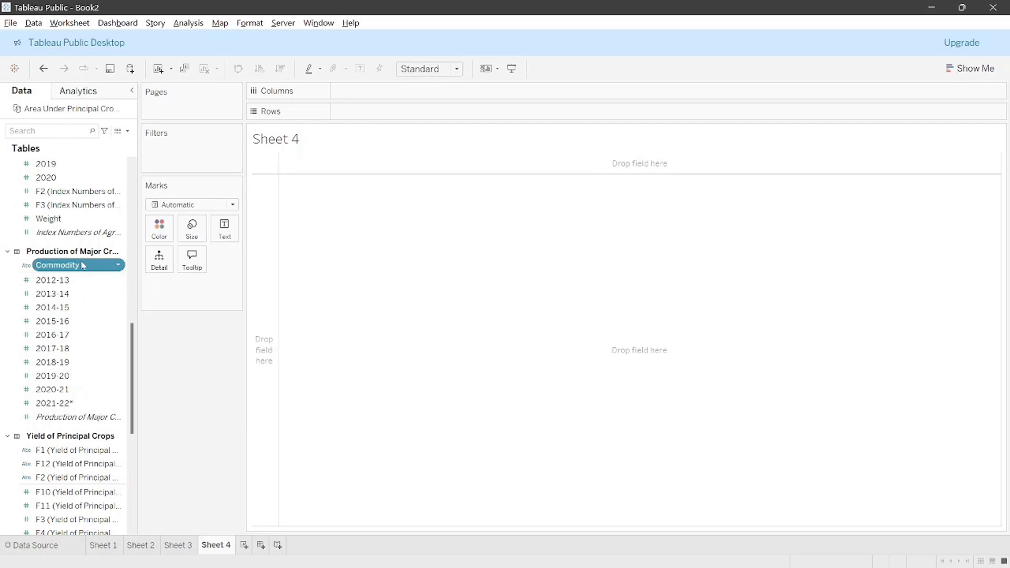
pyautogui.moveTo(82, 265); pyautogui.dragTo(395, 94)
pyautogui.click(87, 280)
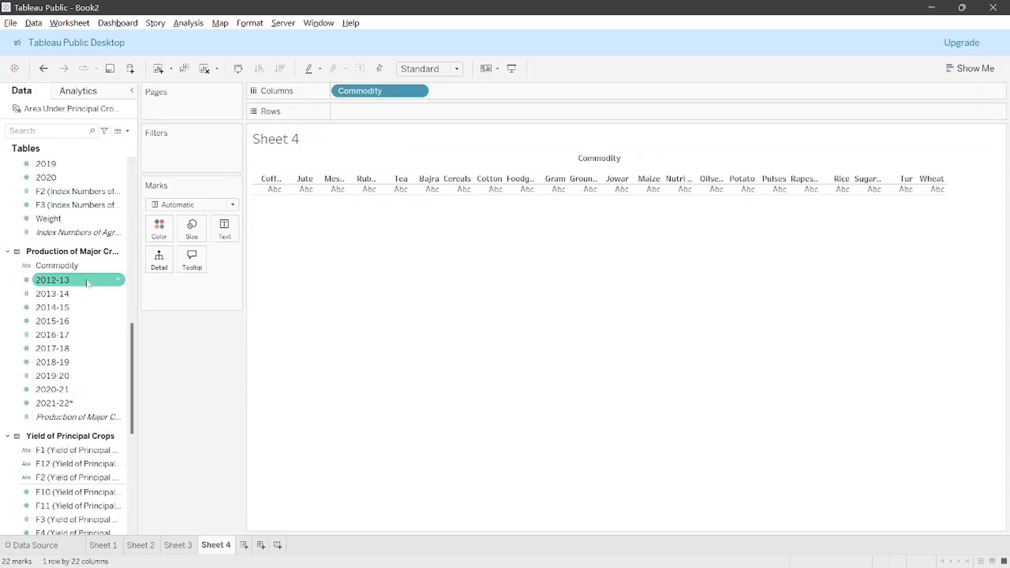
pyautogui.click(966, 67)
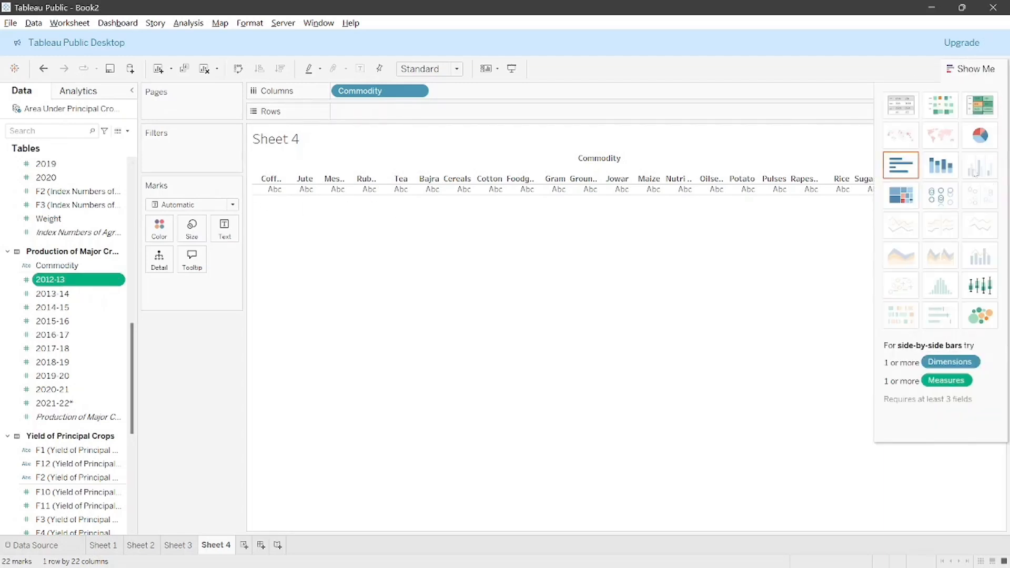
pyautogui.moveTo(96, 283); pyautogui.dragTo(404, 115)
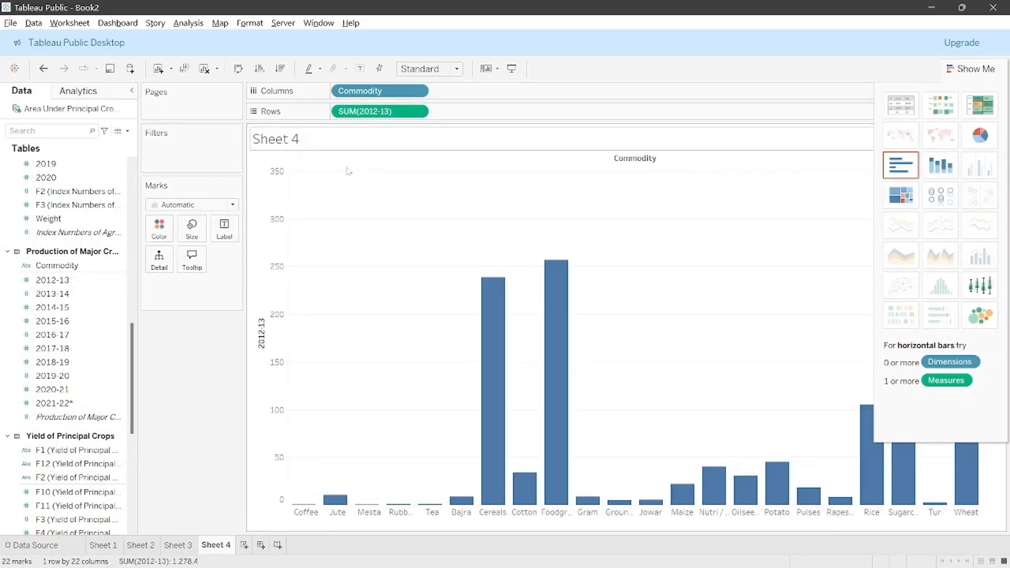
# Add the 2013-14 measure and convert the Sheet 4 chart to side-by-side bars
pyautogui.click(63, 295)
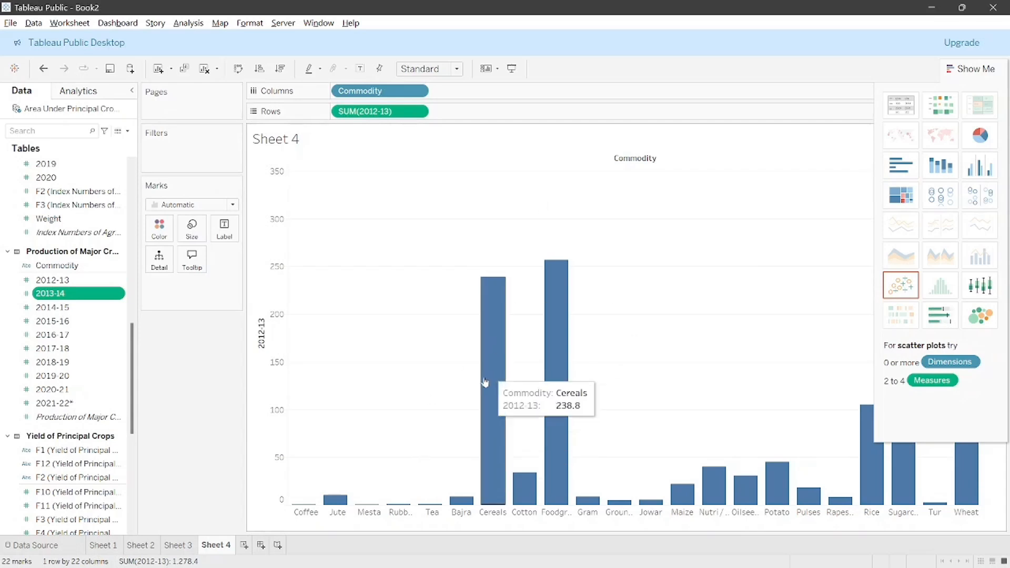
pyautogui.click(119, 550)
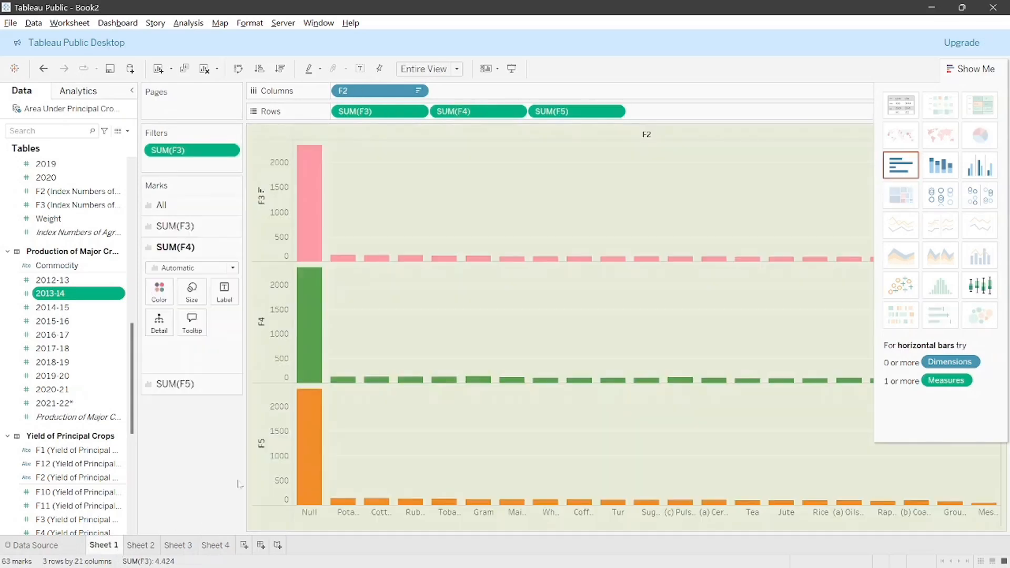
pyautogui.click(205, 547)
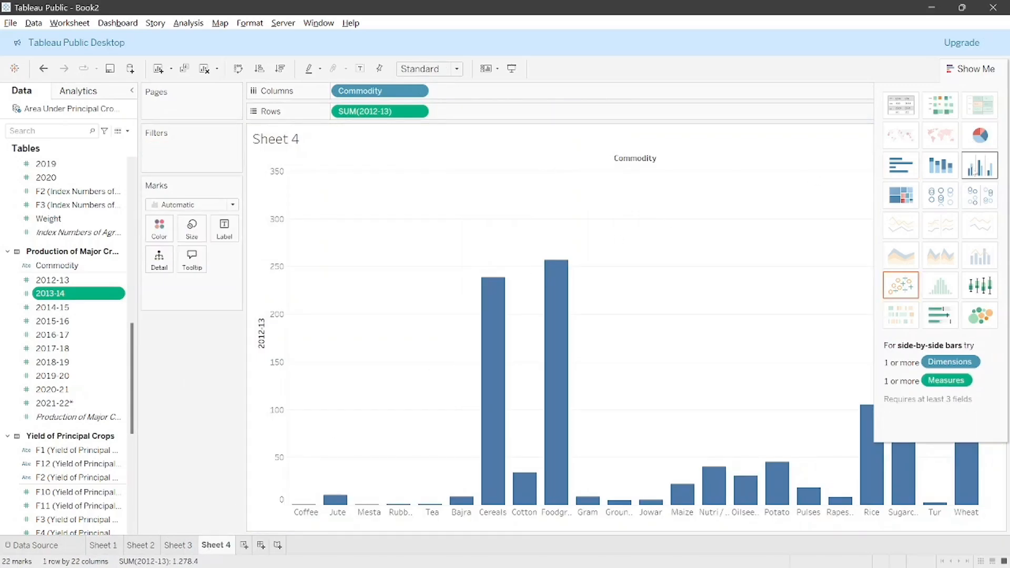
pyautogui.click(979, 166)
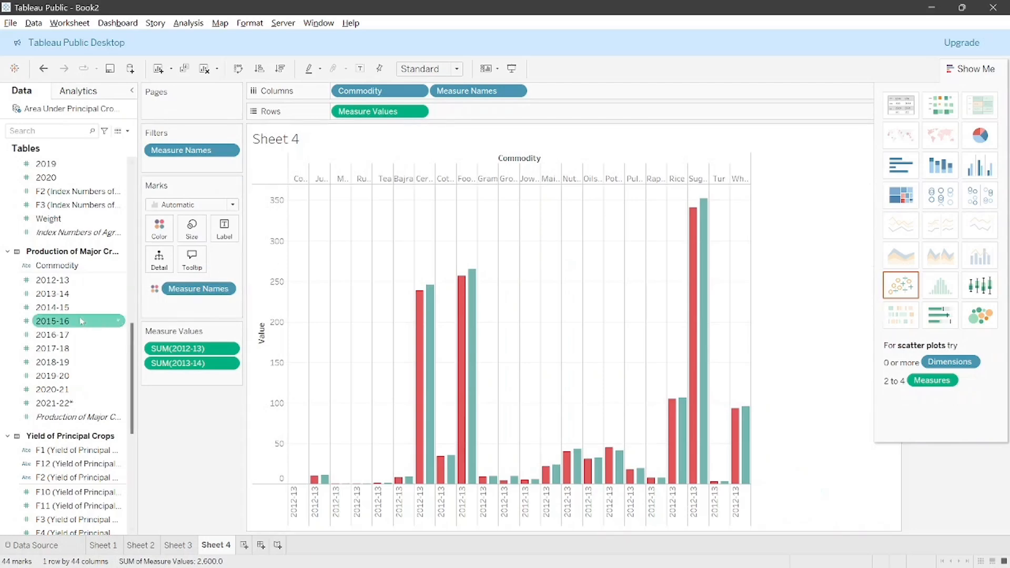
# Add 2014-15, 2016-17, 2015-16, 2017-18, 2019-20, 2018-19 and 2021-22* to the chart's Measure Values
pyautogui.moveTo(53, 307); pyautogui.dragTo(179, 371)
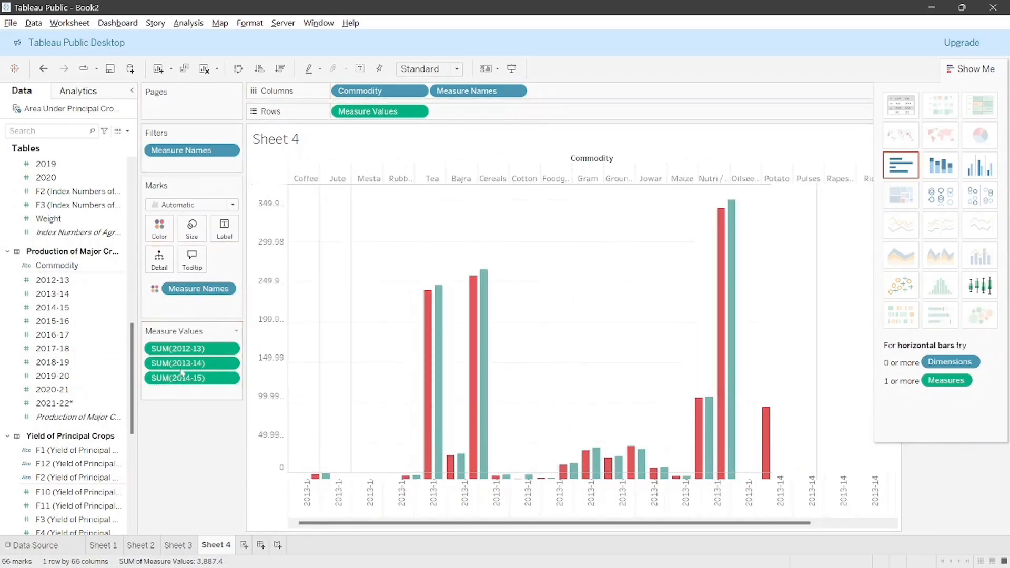
pyautogui.moveTo(53, 334); pyautogui.dragTo(169, 389)
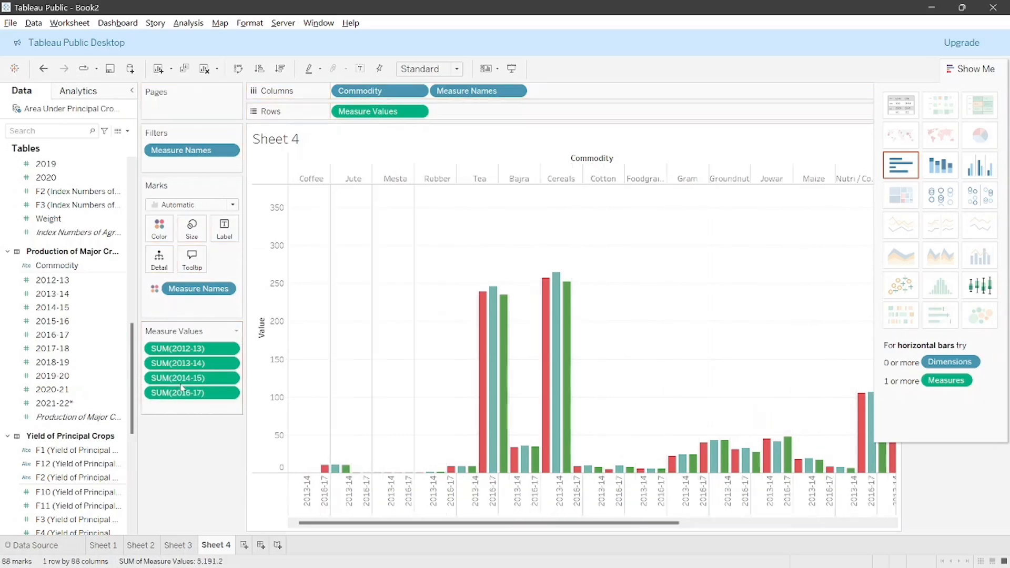
pyautogui.moveTo(58, 322); pyautogui.dragTo(158, 406)
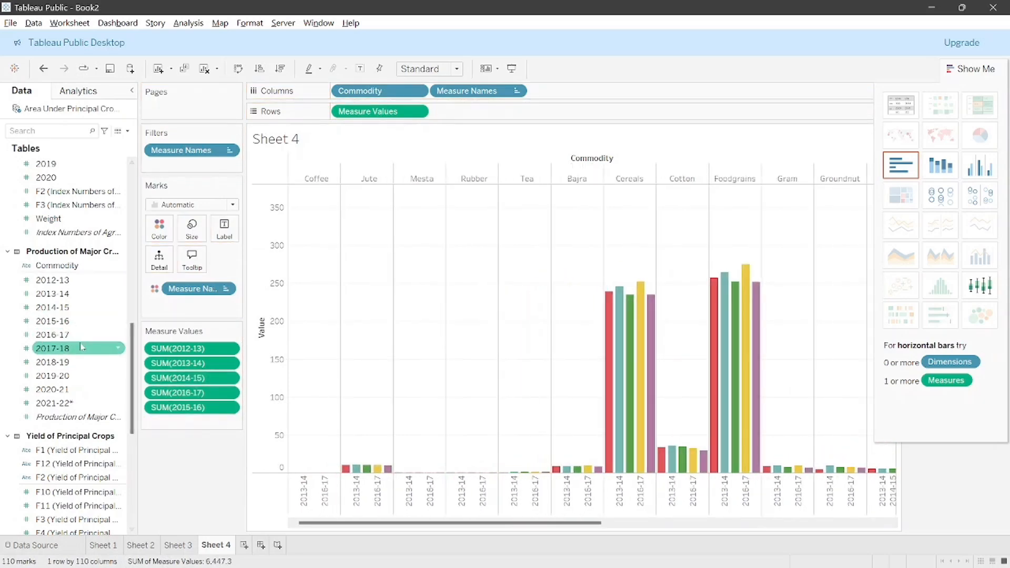
pyautogui.moveTo(83, 349); pyautogui.dragTo(194, 420)
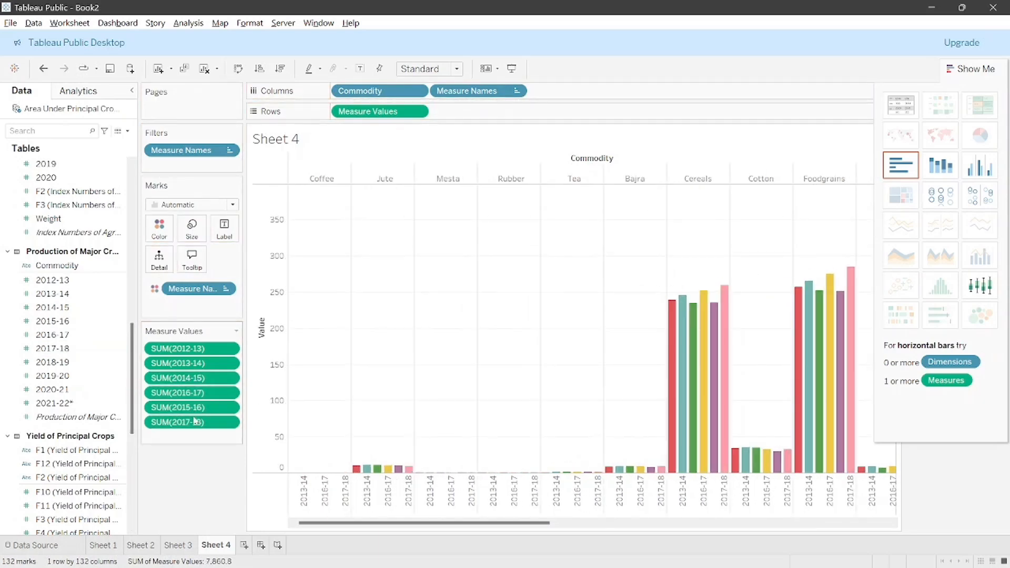
pyautogui.moveTo(83, 374); pyautogui.dragTo(194, 438)
pyautogui.moveTo(80, 366); pyautogui.dragTo(205, 452)
pyautogui.moveTo(72, 414); pyautogui.dragTo(184, 466)
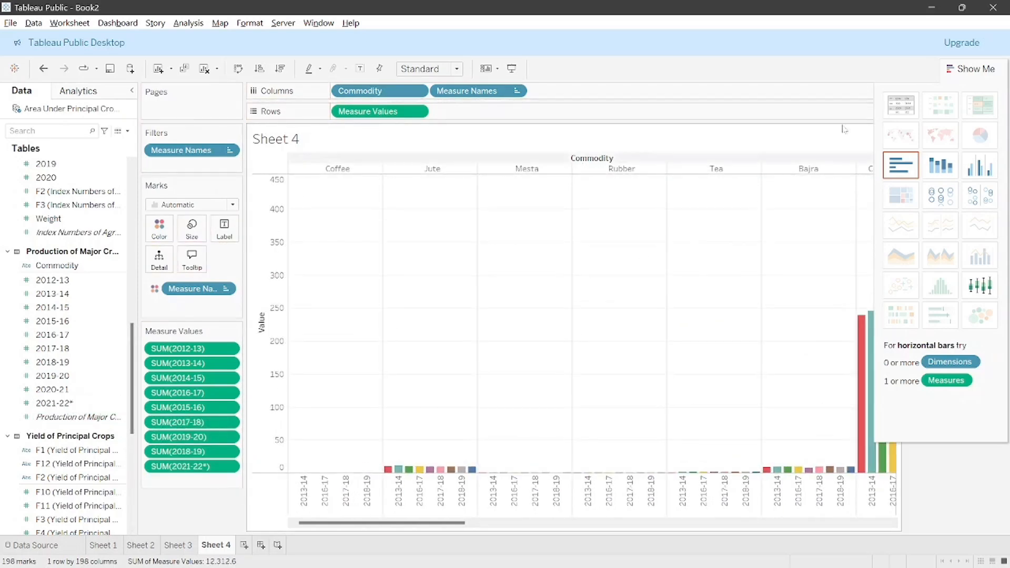
pyautogui.click(976, 67)
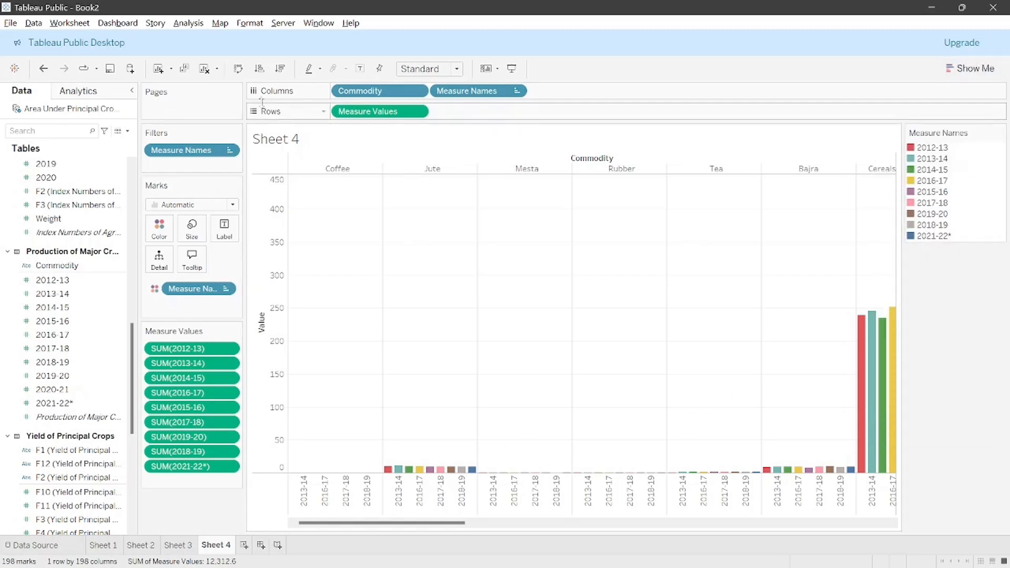
# Sort the year measures in descending order and fit the chart to Entire View
pyautogui.click(281, 70)
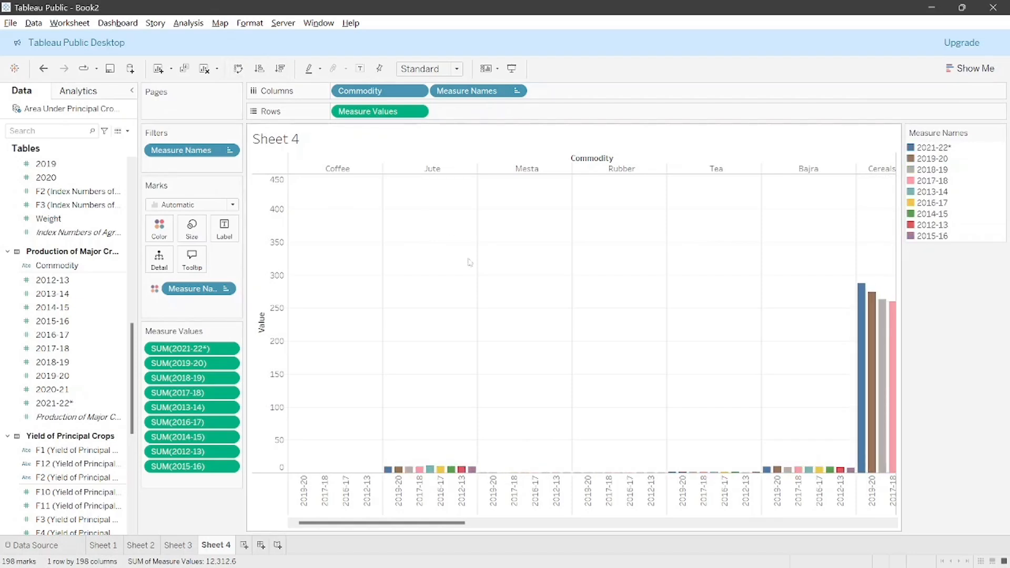
pyautogui.click(457, 69)
pyautogui.click(441, 117)
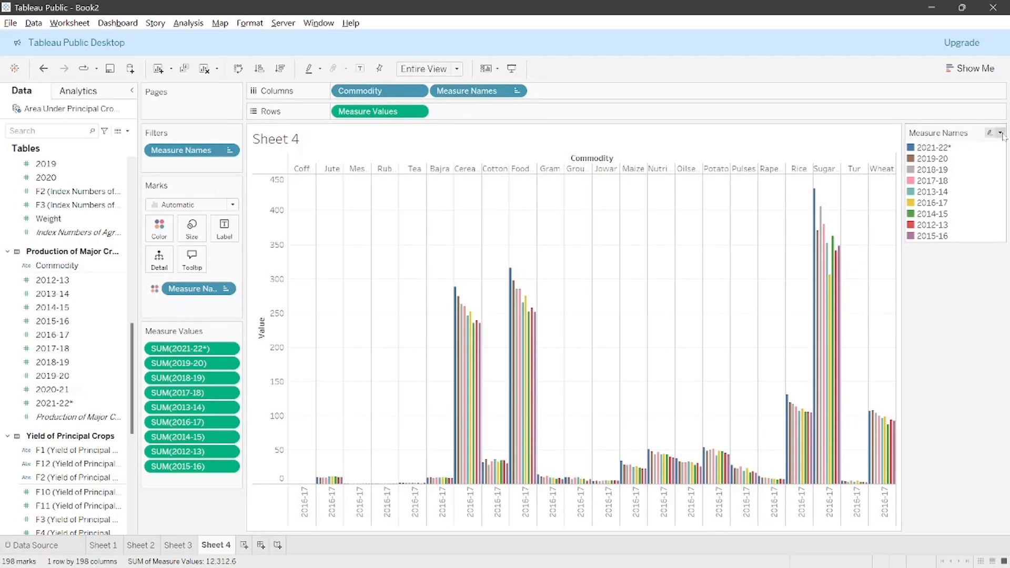
# Hide the Measure Names color legend
pyautogui.click(1000, 133)
pyautogui.click(915, 376)
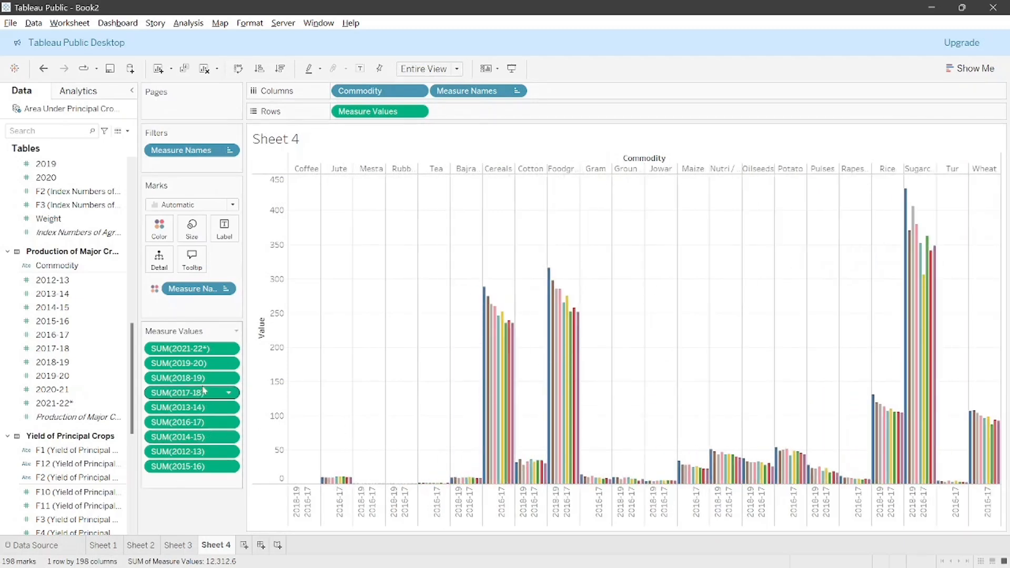
# Remove 2021-22*, 2019-20, 2018-19 and 2017-18 from the chart's Measure Values
pyautogui.moveTo(199, 348); pyautogui.dragTo(147, 319)
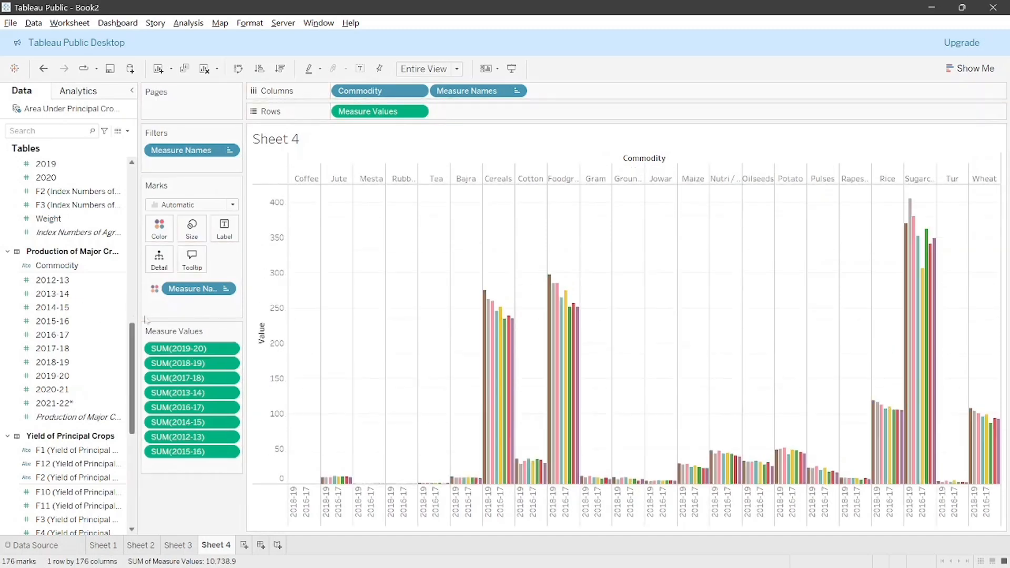
pyautogui.moveTo(185, 353); pyautogui.dragTo(87, 294)
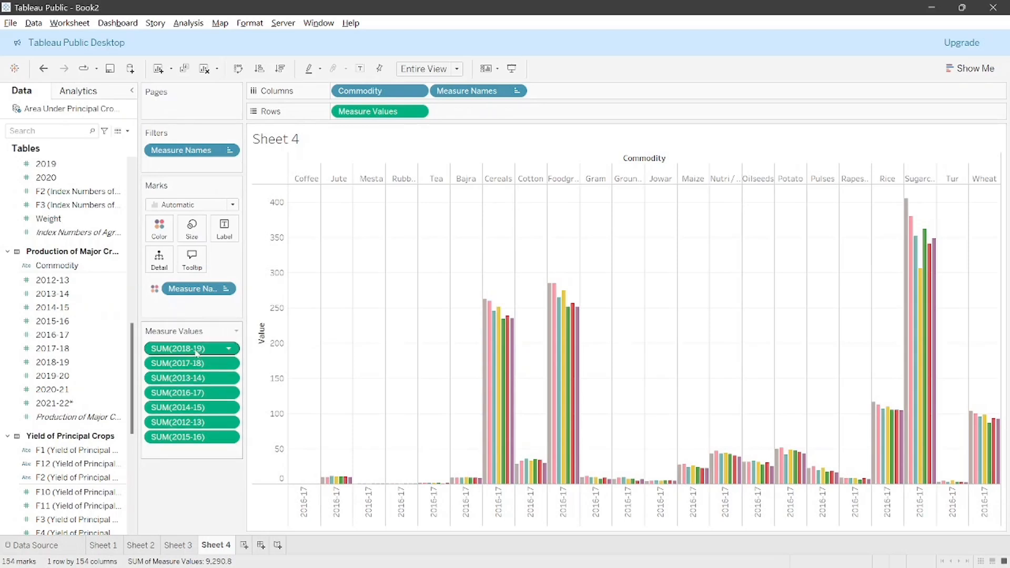
pyautogui.moveTo(196, 352); pyautogui.dragTo(81, 318)
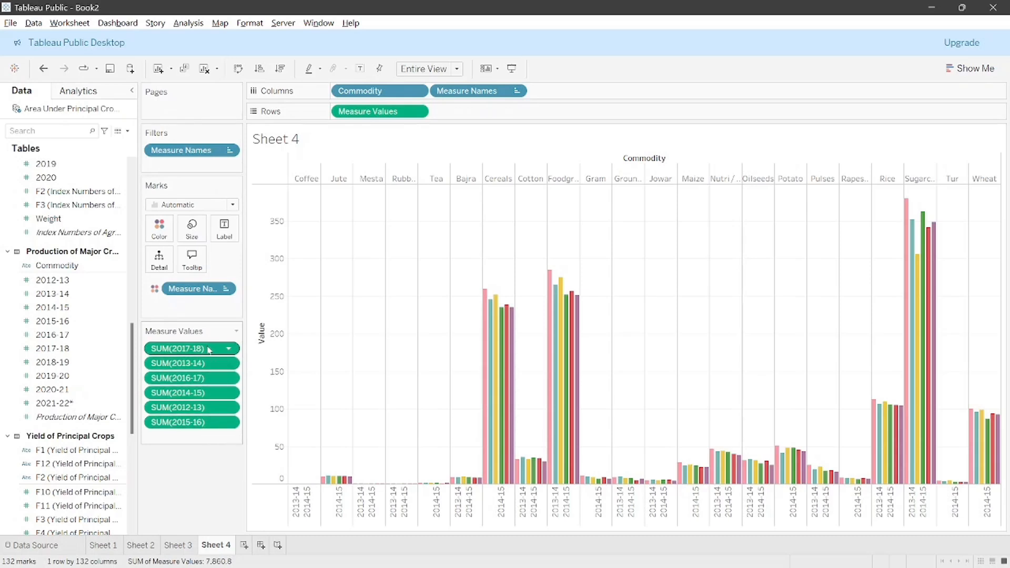
pyautogui.moveTo(210, 348); pyautogui.dragTo(103, 321)
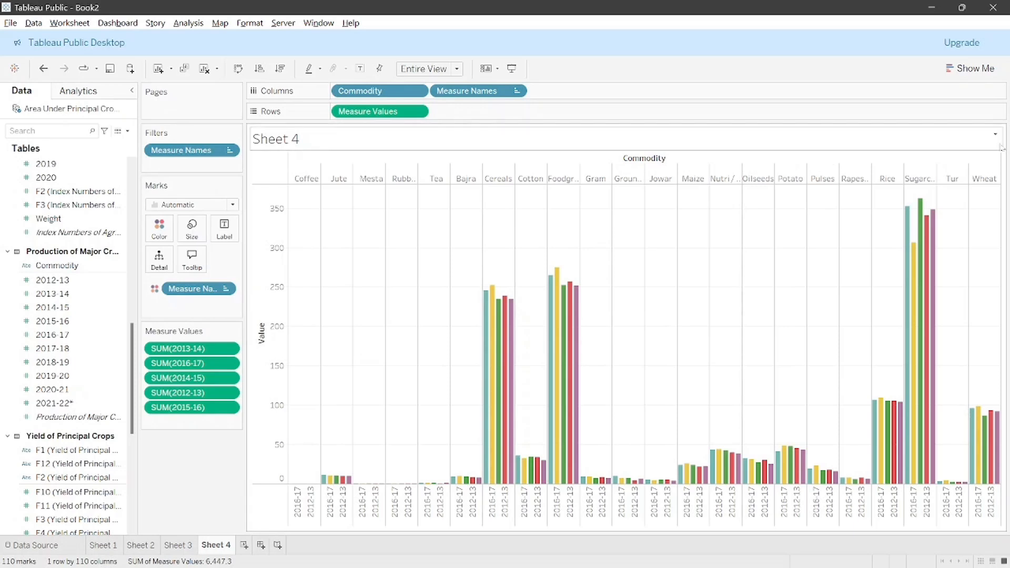
# Hide the Sheet 4 title
pyautogui.click(996, 135)
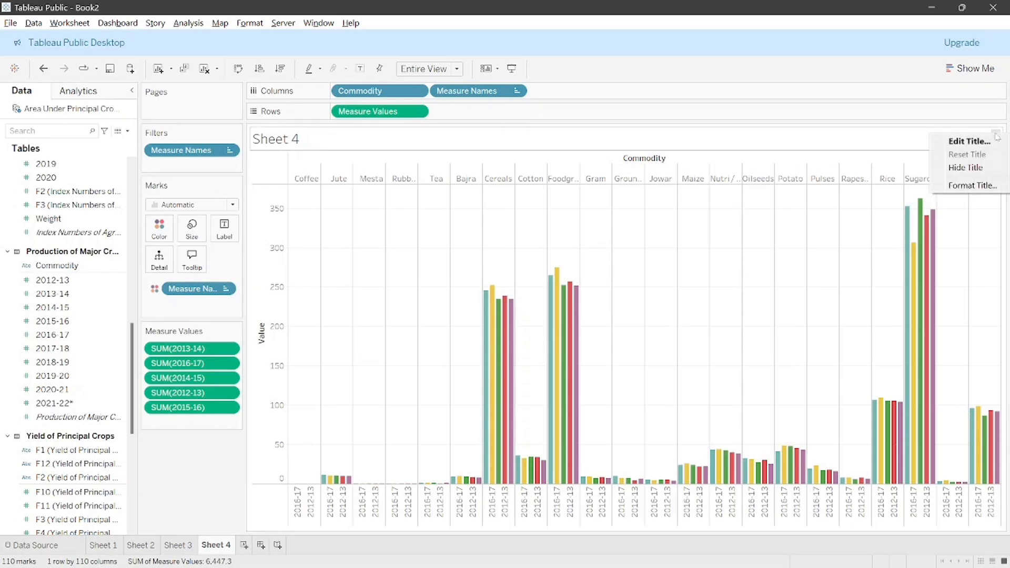
pyautogui.click(969, 168)
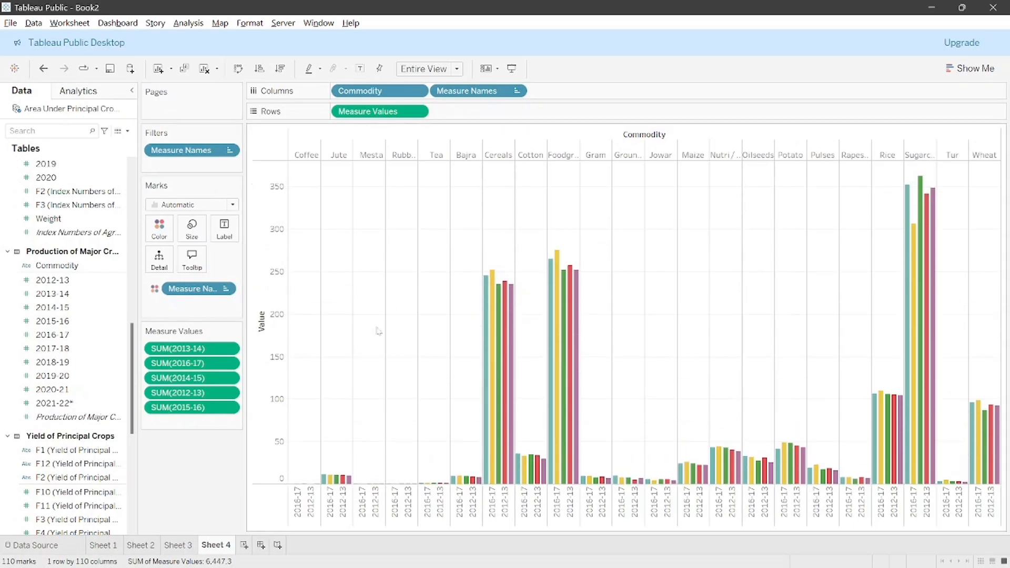
# Inspect the yearly production values of the Cereals, Foodgrains and Sugarcane bars
pyautogui.click(119, 265)
pyautogui.moveTo(489, 293)
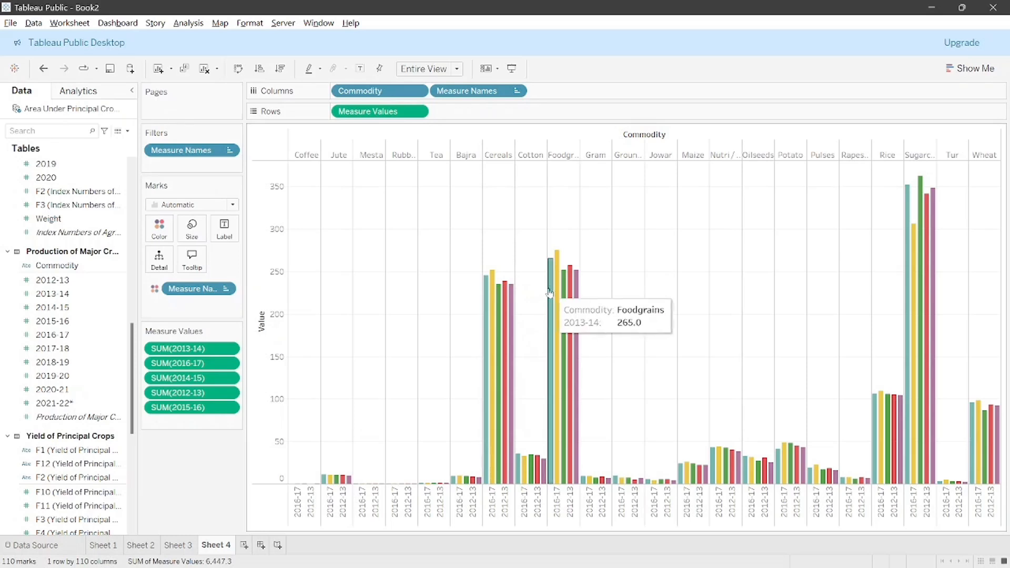
pyautogui.moveTo(564, 283)
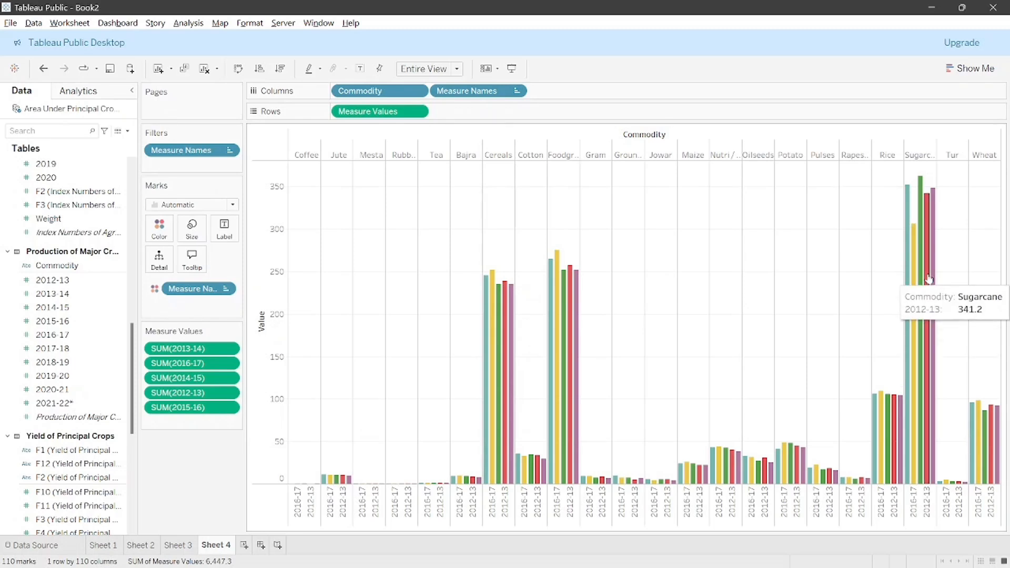
pyautogui.moveTo(933, 267)
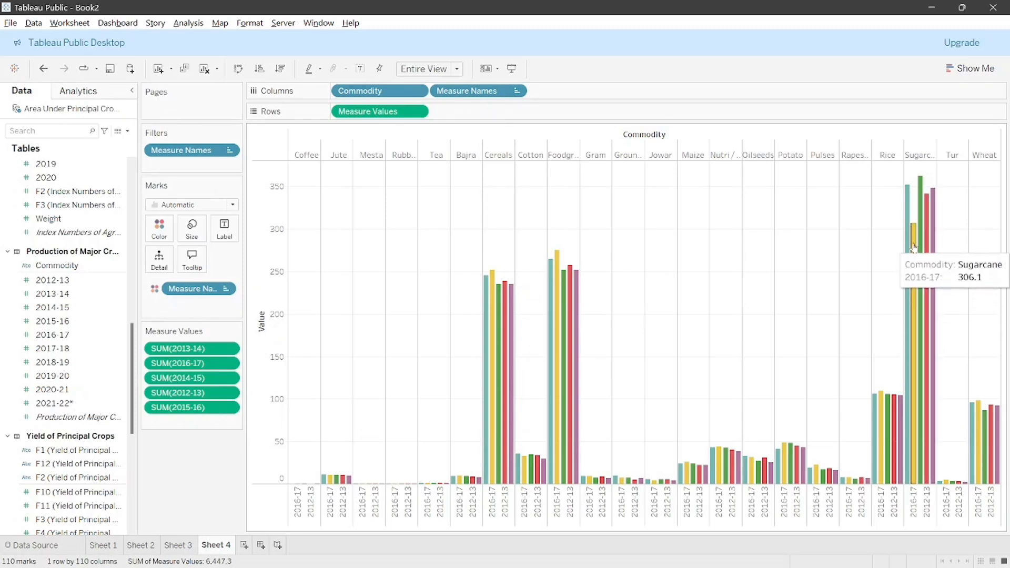
pyautogui.moveTo(924, 236)
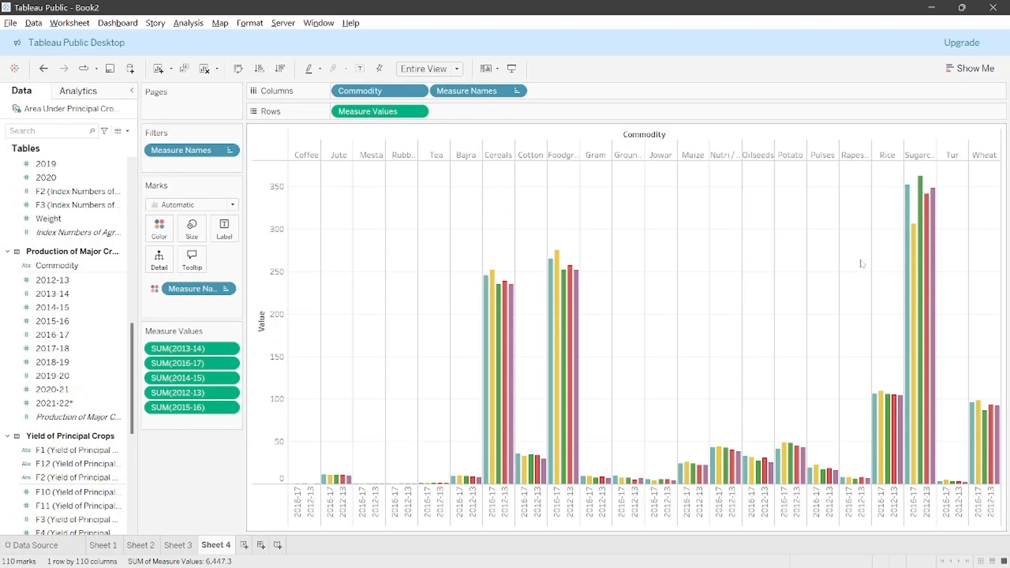
# Format the Sheet 4 background with the same pale olive-green worksheet shading as the other sheets
pyautogui.rightClick(317, 239)
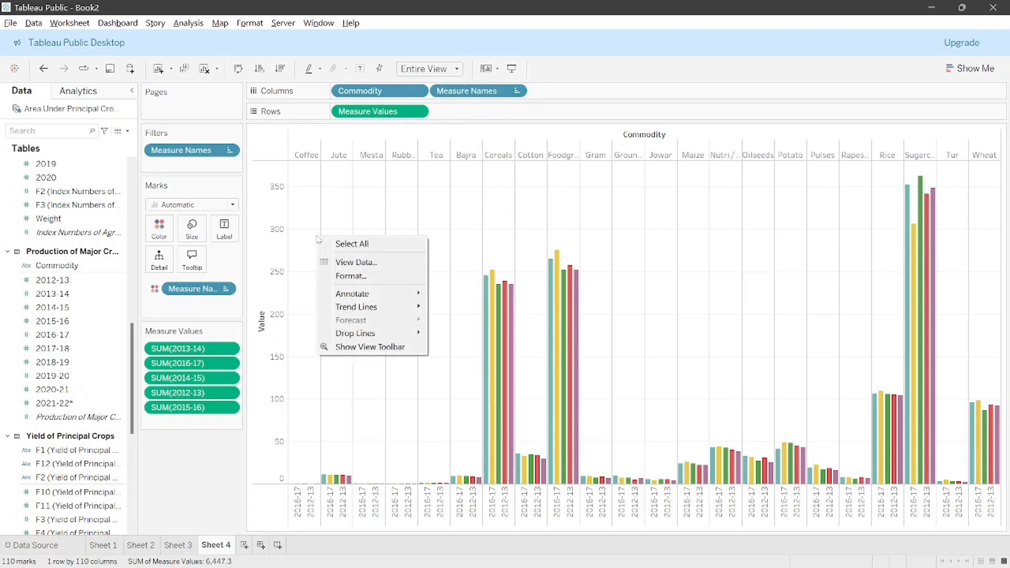
pyautogui.click(383, 280)
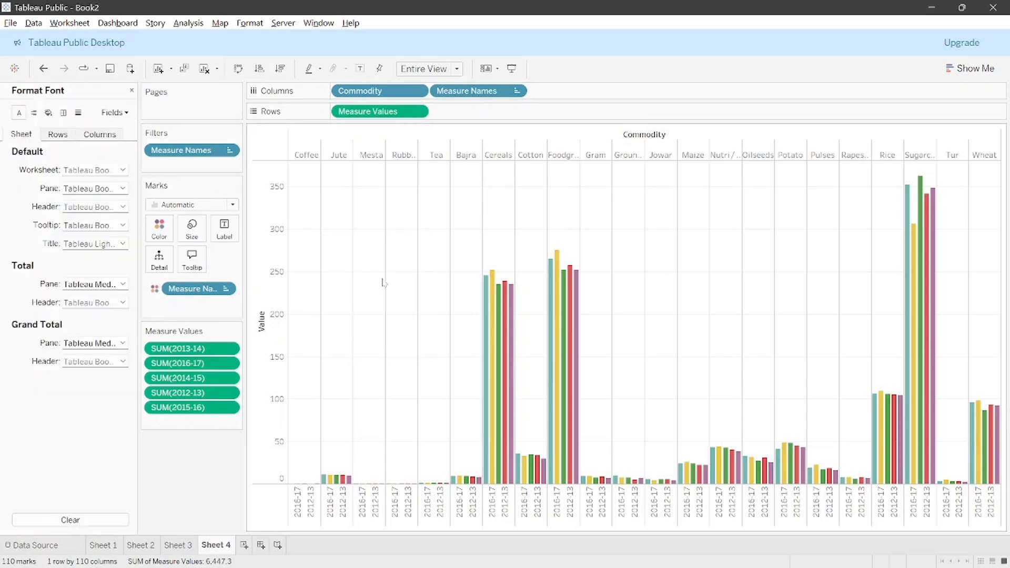
pyautogui.click(49, 113)
pyautogui.click(112, 169)
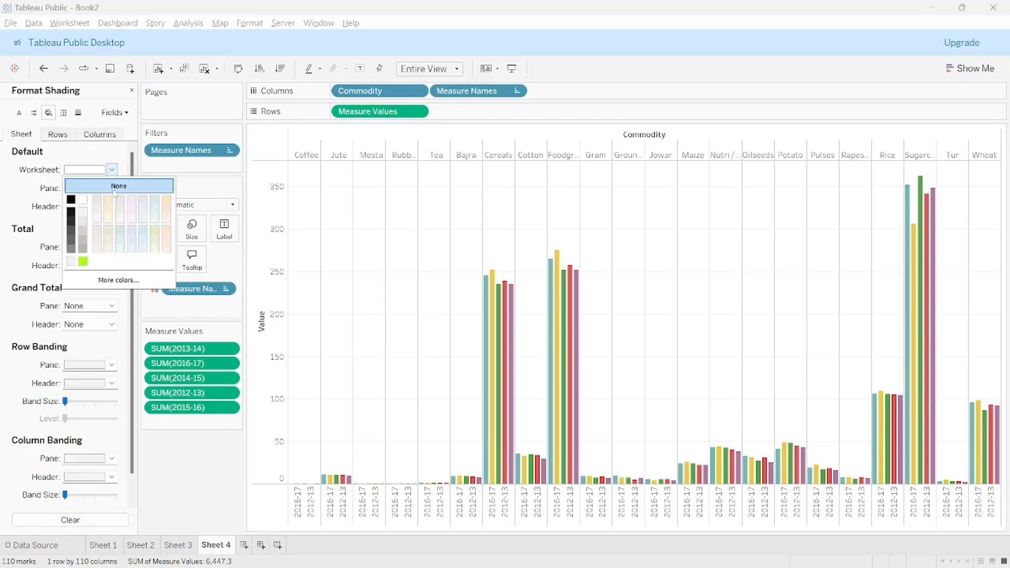
pyautogui.click(157, 232)
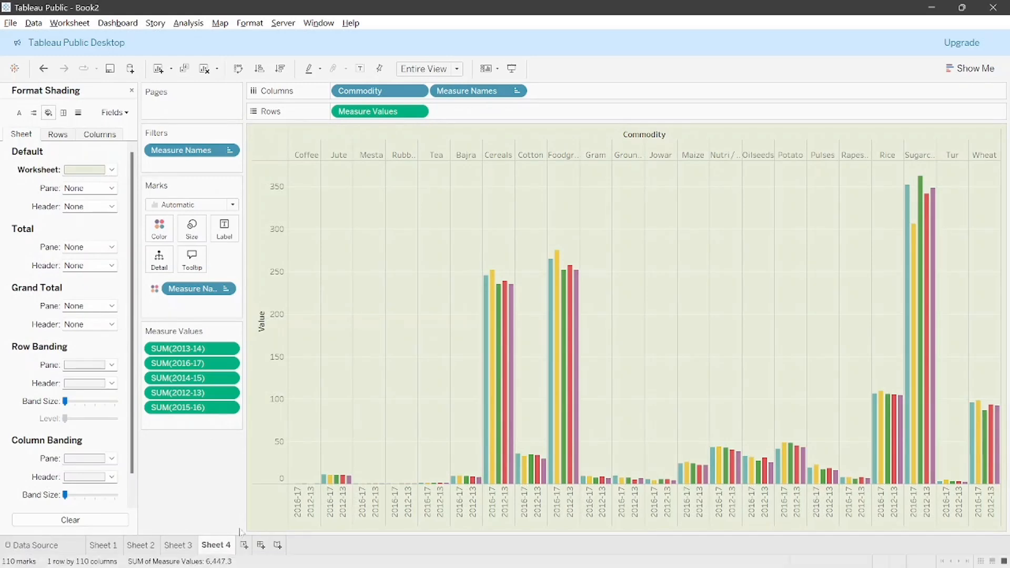
# Create a new worksheet and place F1 (Yield per hectare of Major Crop) on its columns
pyautogui.click(244, 545)
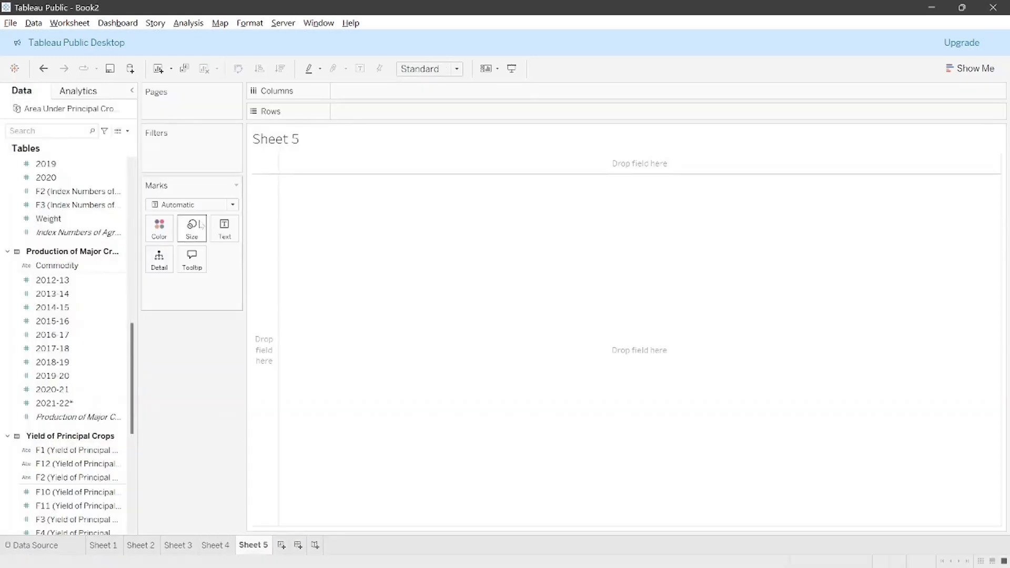
pyautogui.scroll(-5, 52, 488)
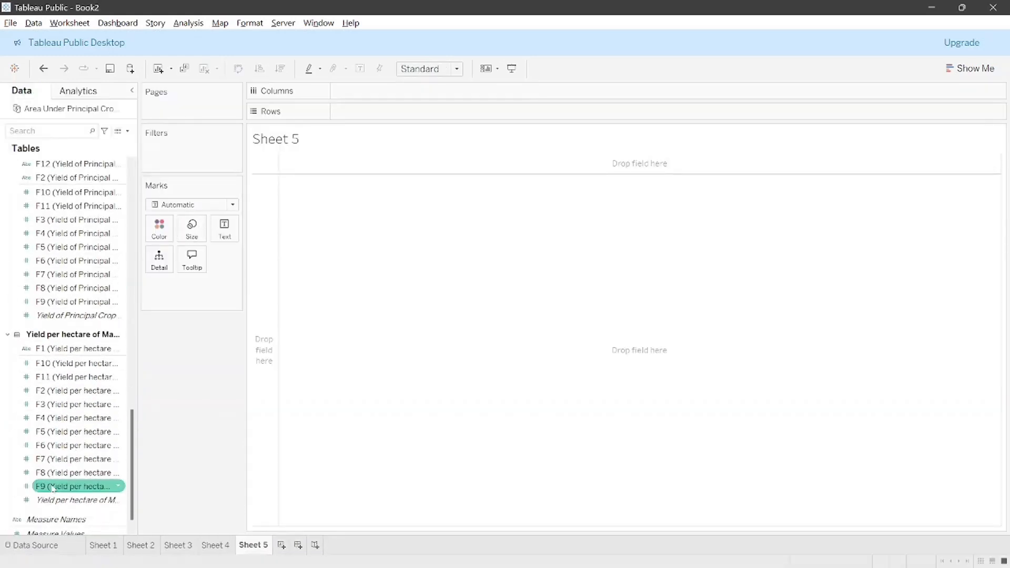
pyautogui.scroll(-1, 53, 488)
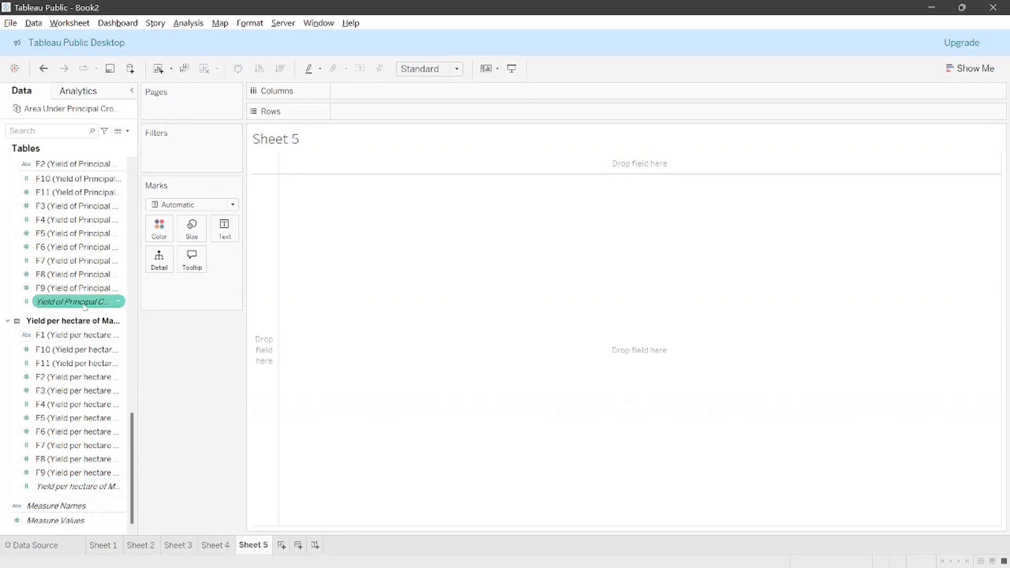
pyautogui.moveTo(59, 335); pyautogui.dragTo(392, 92)
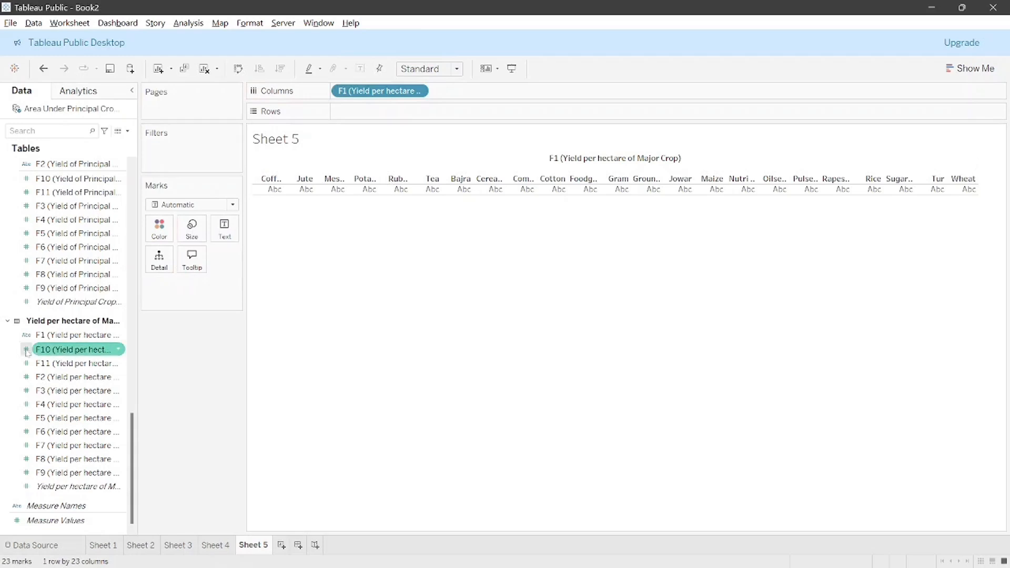
# Build a pie chart of F2 (Yield per hectare of Major Crop) split by the F1 crop field
pyautogui.moveTo(69, 377)
pyautogui.mouseDown()
pyautogui.moveTo(392, 117)
pyautogui.moveTo(77, 377)
pyautogui.mouseUp()
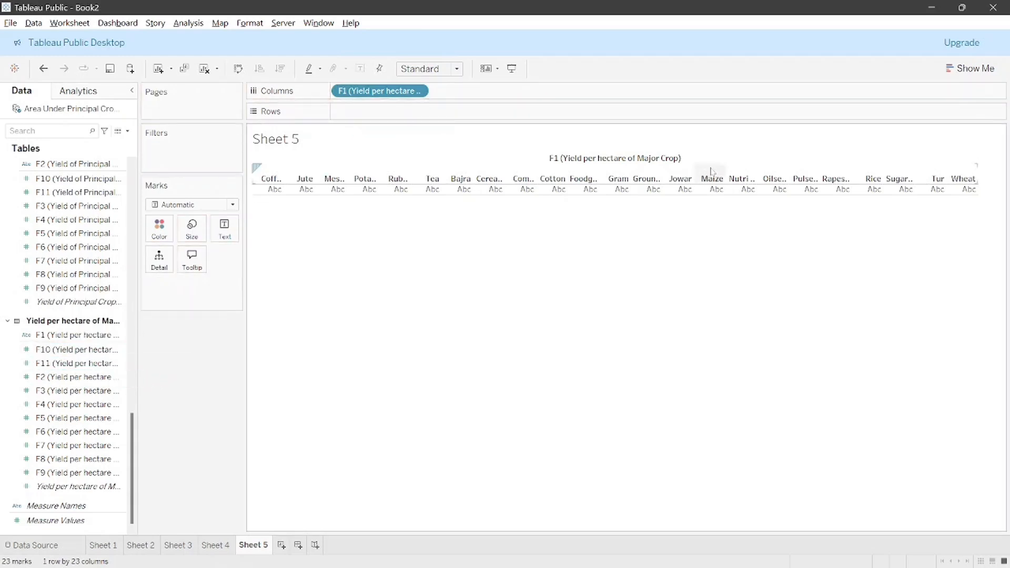
pyautogui.click(989, 65)
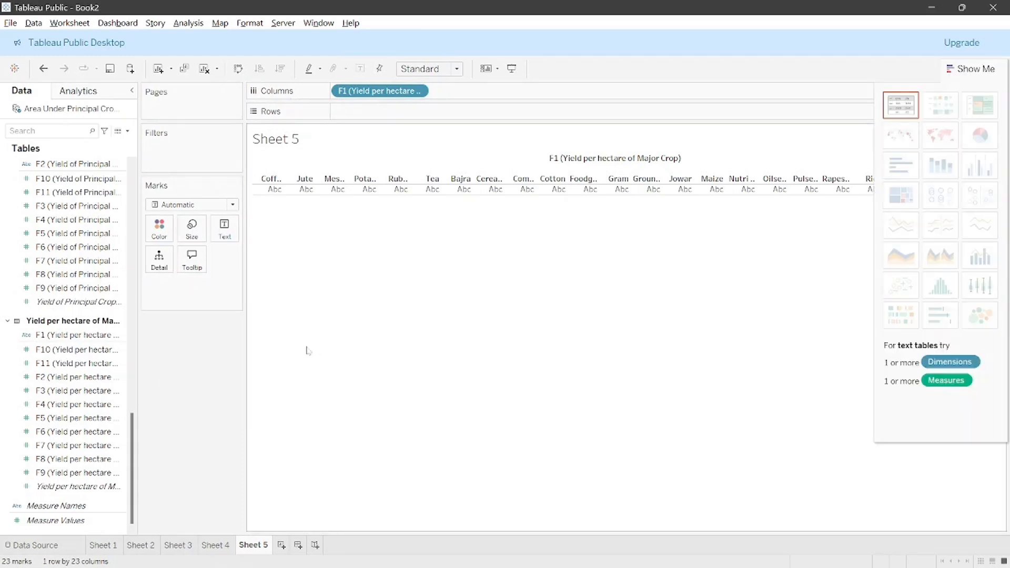
pyautogui.click(69, 390)
pyautogui.click(59, 363)
pyautogui.click(57, 376)
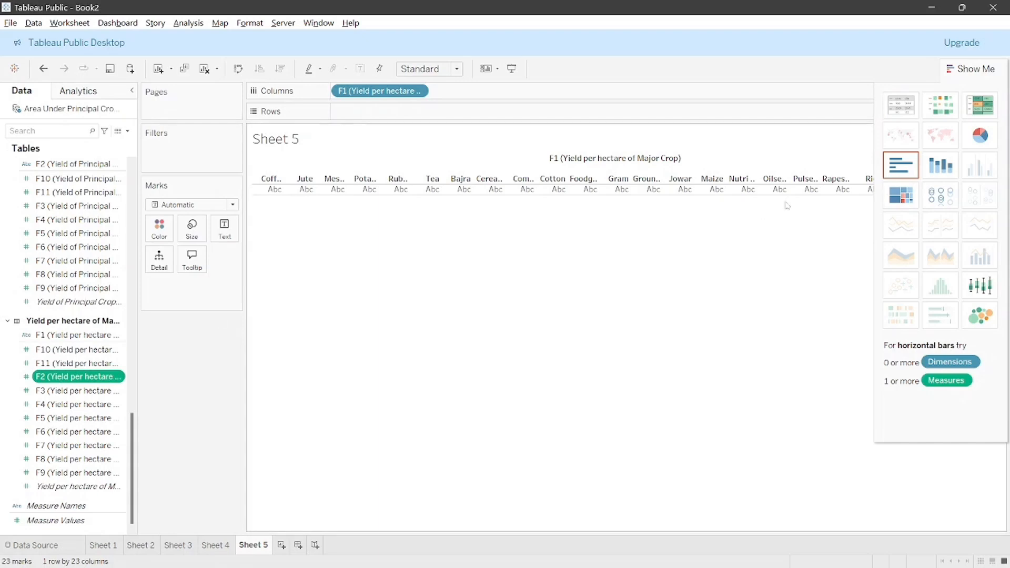
pyautogui.click(969, 137)
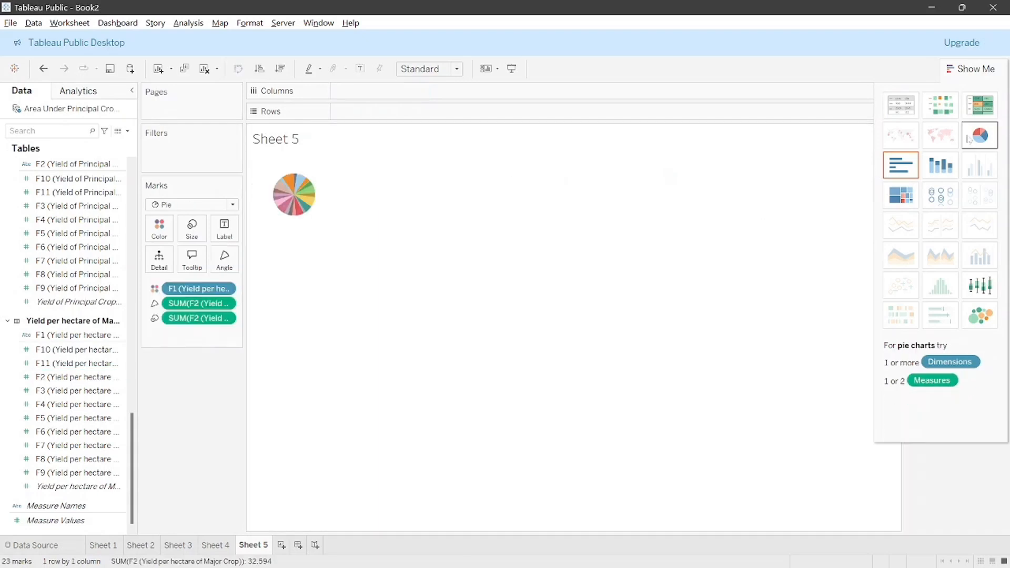
# Fit the pie chart to Entire View and enlarge the pie to nearly fill the sheet height
pyautogui.click(457, 68)
pyautogui.click(446, 118)
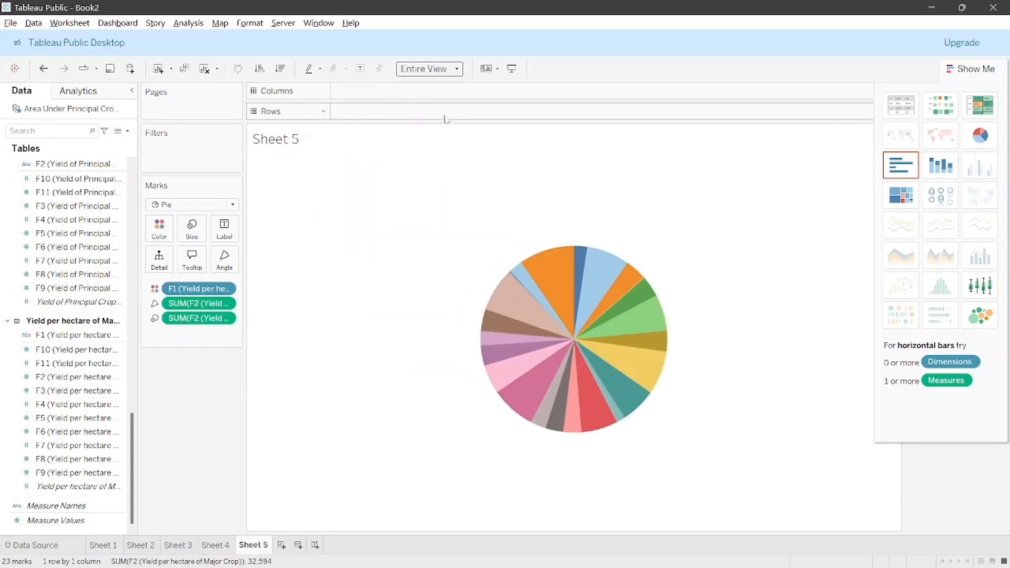
pyautogui.click(191, 229)
pyautogui.moveTo(218, 261); pyautogui.dragTo(231, 261)
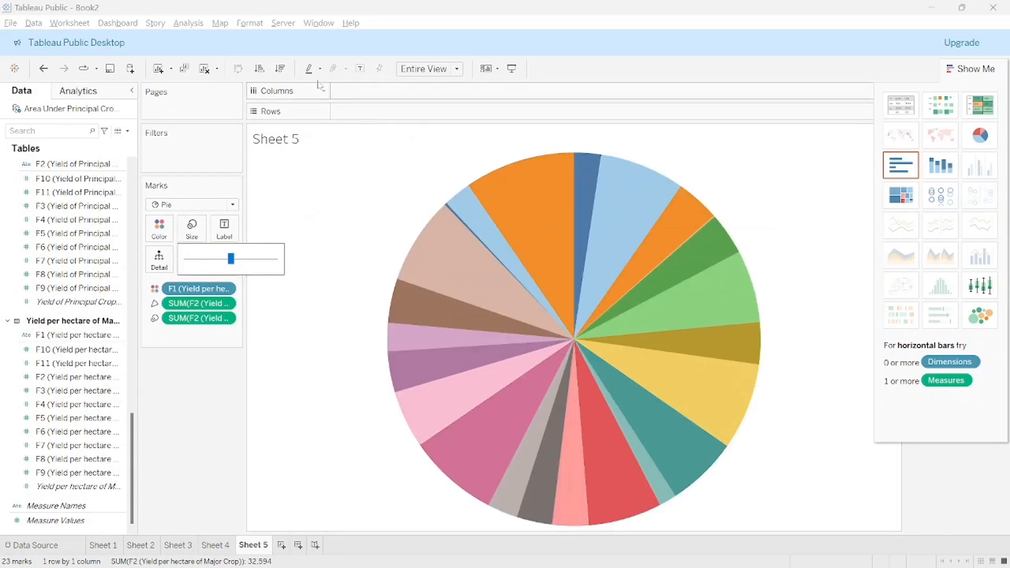
# Sort the pie slices in descending order of yield and inspect the Wheat slice
pyautogui.click(280, 71)
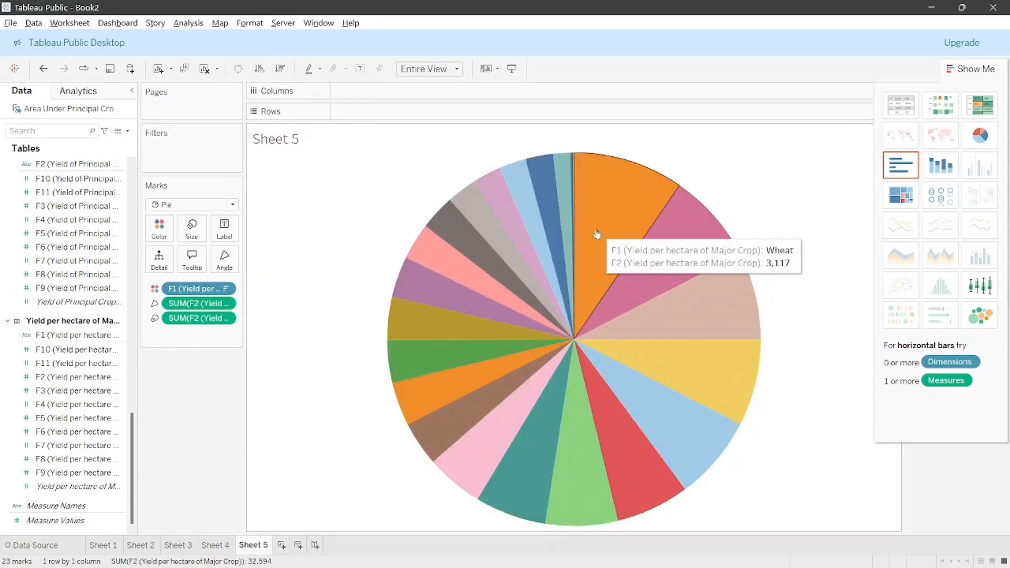
pyautogui.click(574, 204)
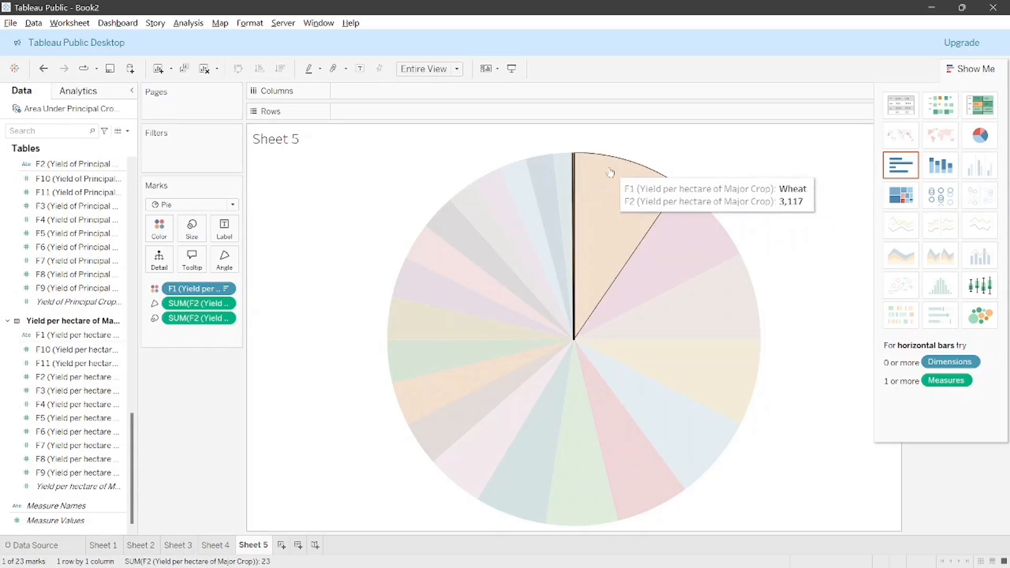
pyautogui.click(605, 168)
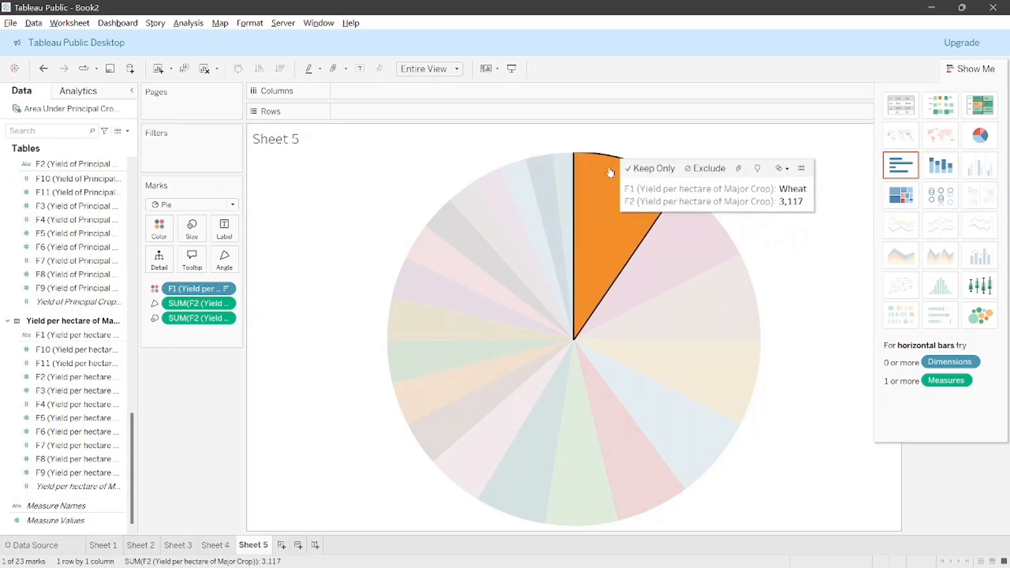
pyautogui.click(436, 182)
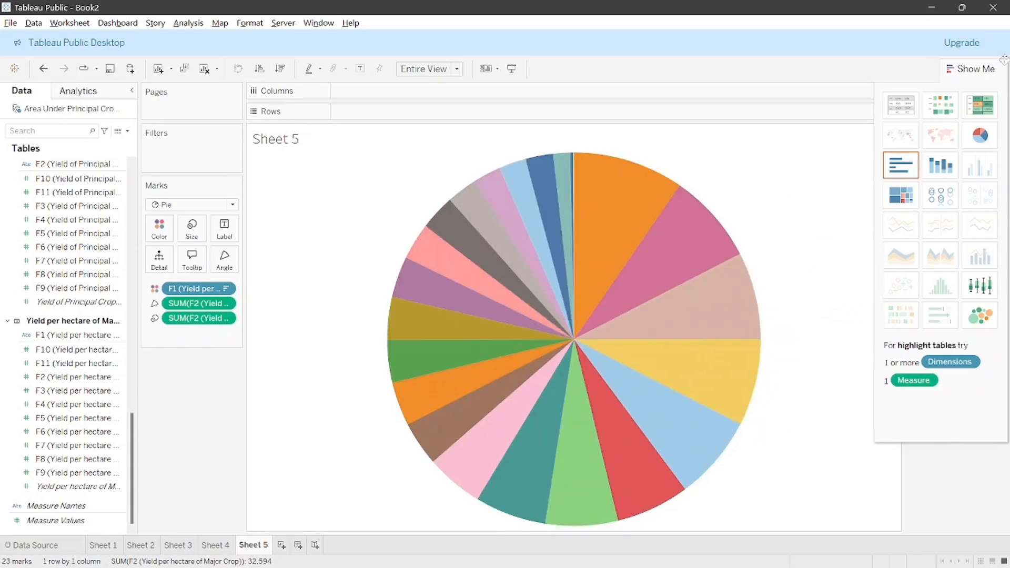
# Close the chart type suggestions and hide the crop color legend
pyautogui.click(979, 69)
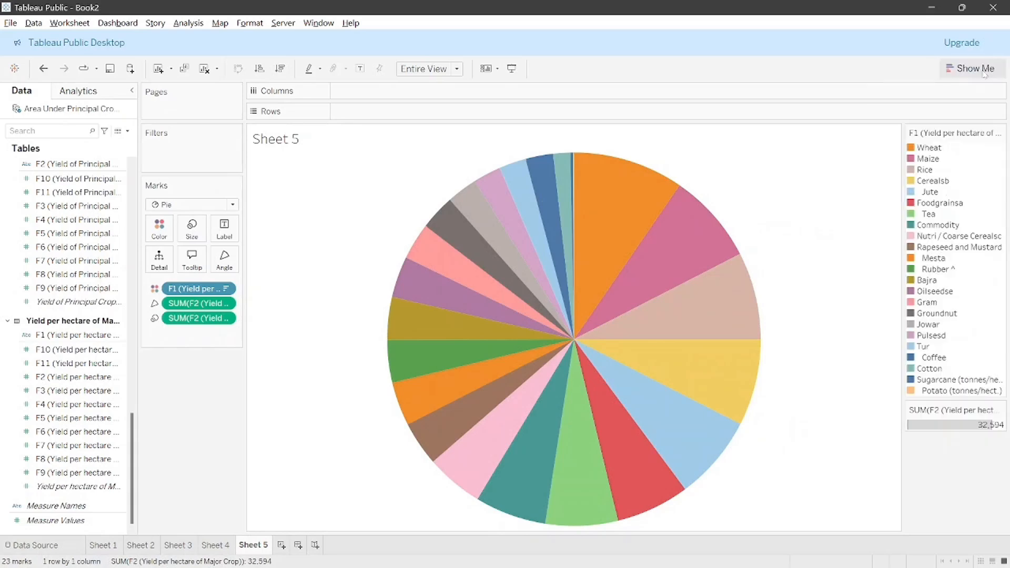
pyautogui.click(999, 132)
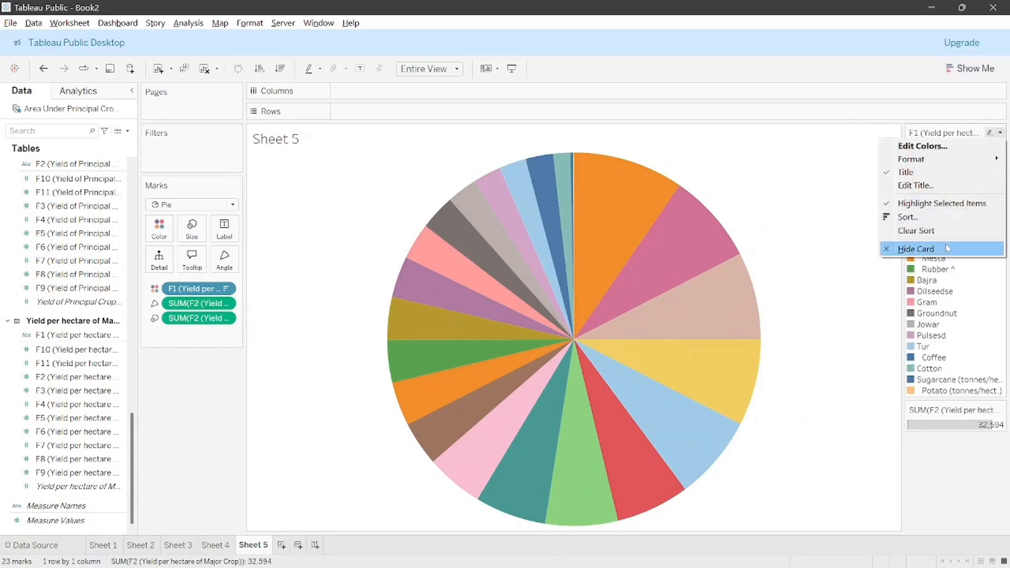
pyautogui.click(917, 248)
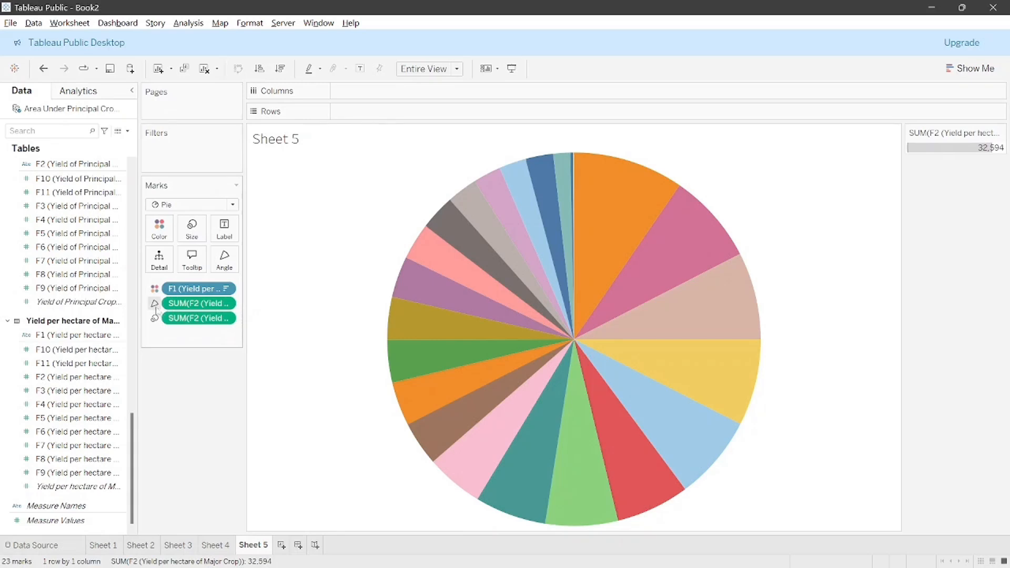
# Apply a Percent of Total quick table calculation to the pie's angle measure and check the Wheat slice's tooltip
pyautogui.click(225, 304)
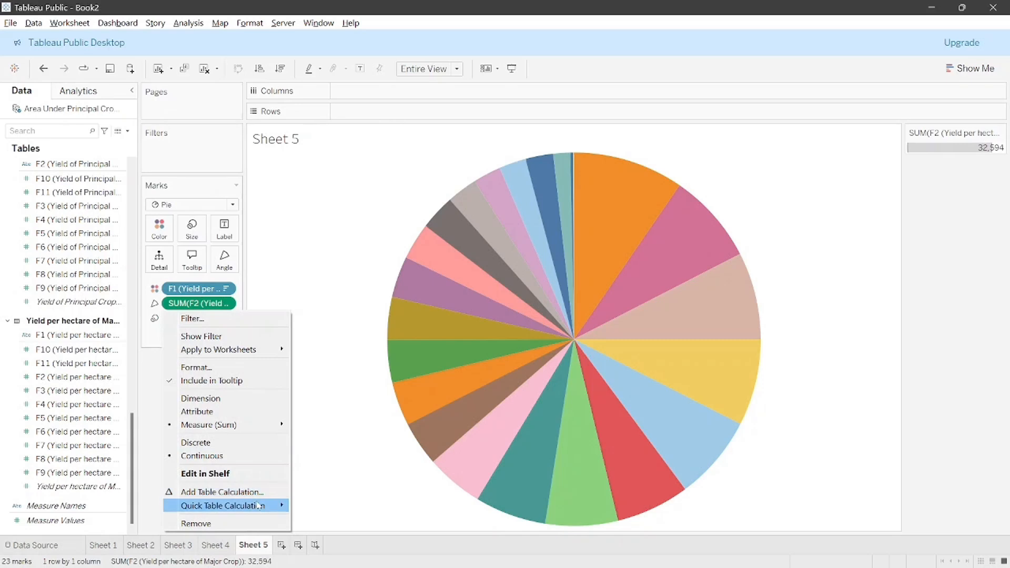
pyautogui.moveTo(258, 506)
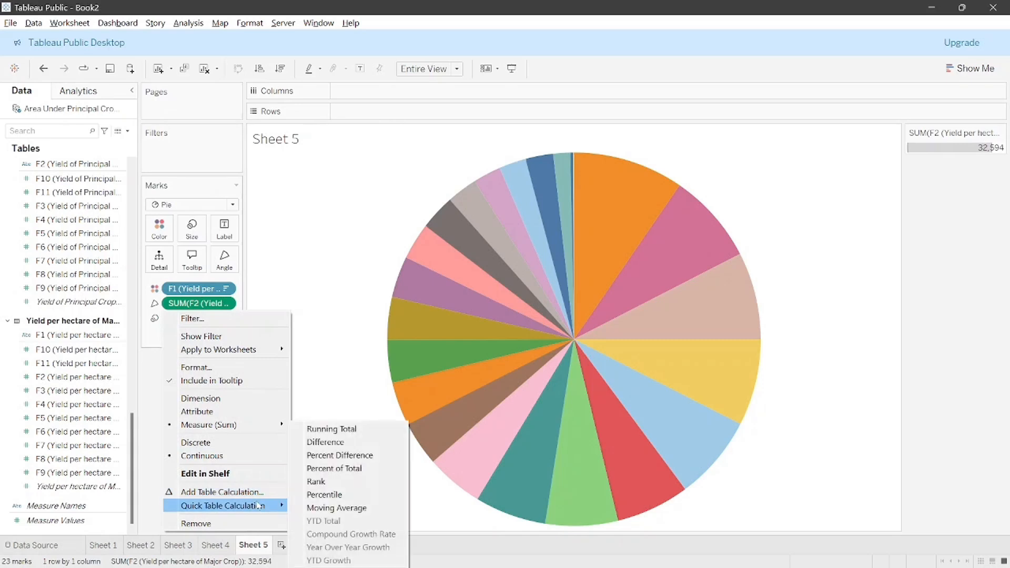
pyautogui.click(354, 468)
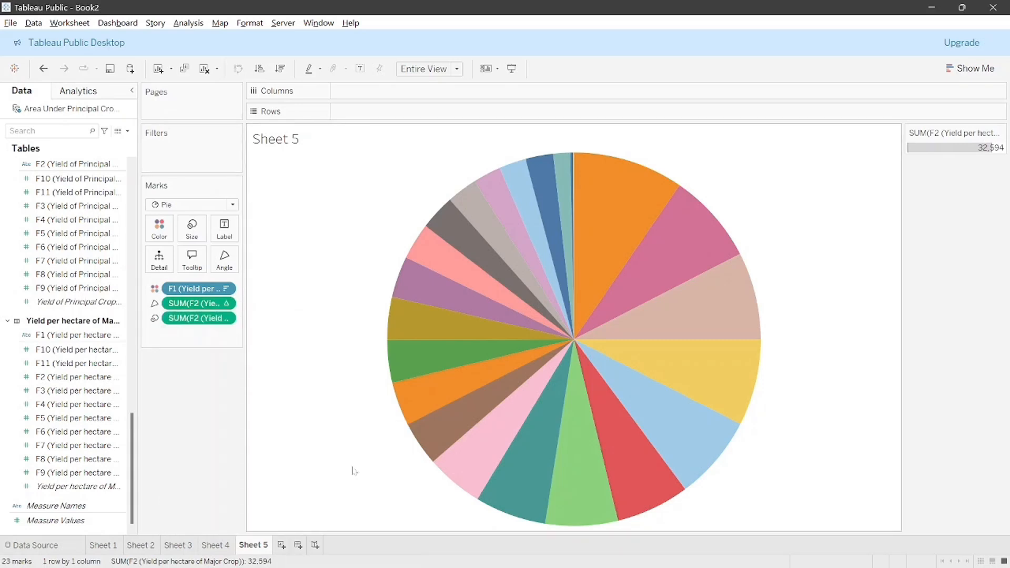
pyautogui.moveTo(595, 237)
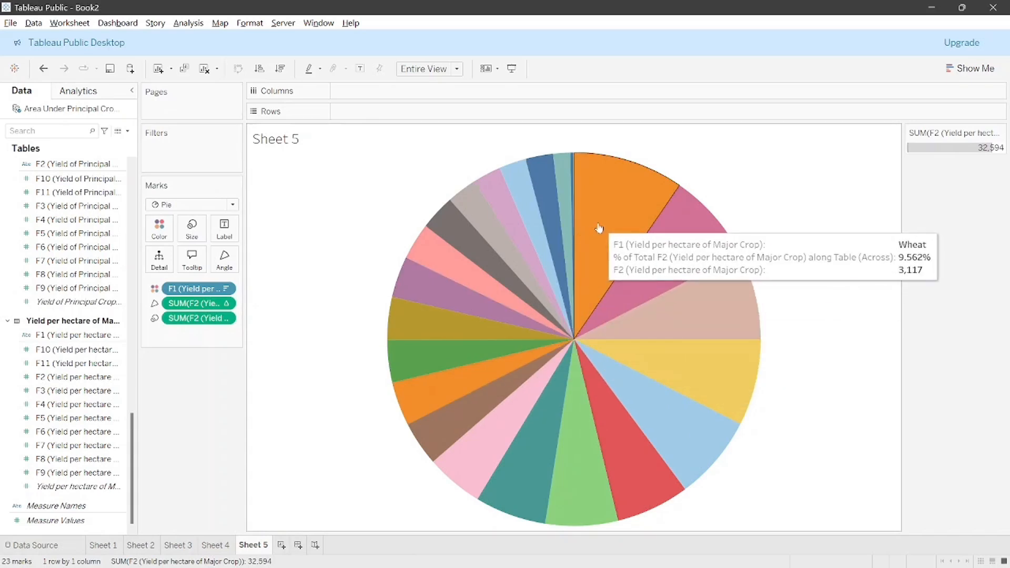
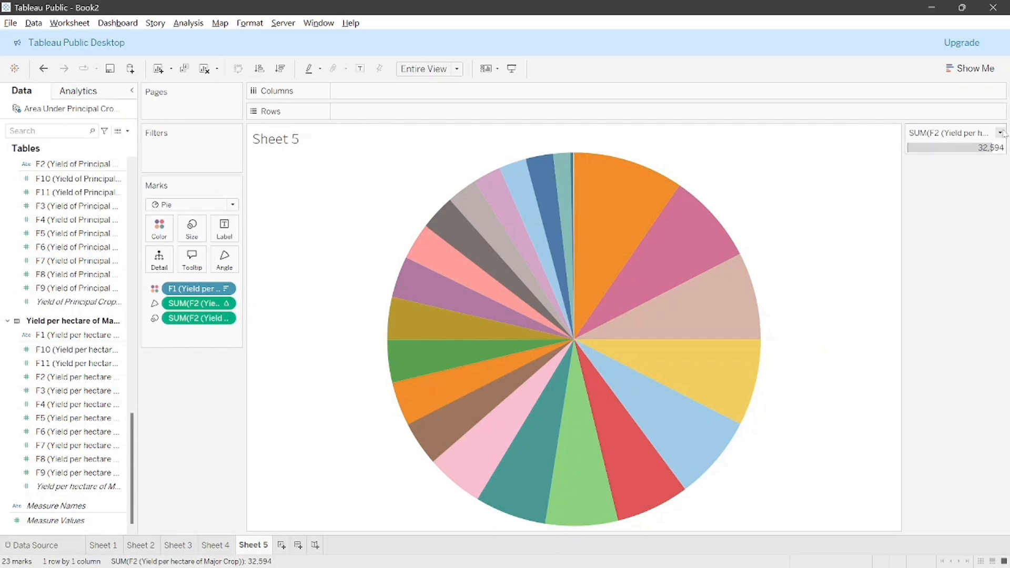
# Hide the pie's size legend and the Sheet 5 title
pyautogui.click(1001, 133)
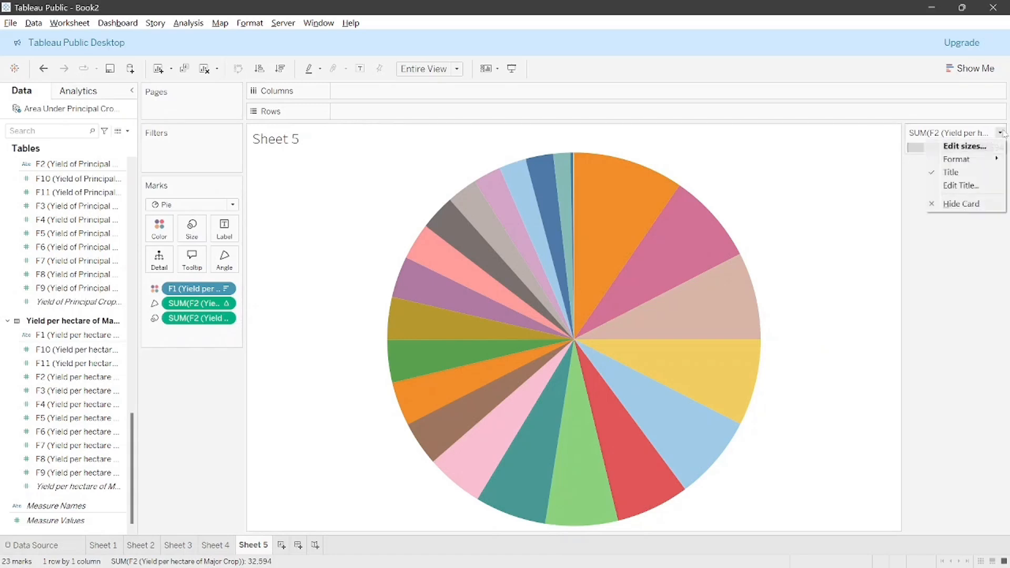
pyautogui.click(960, 204)
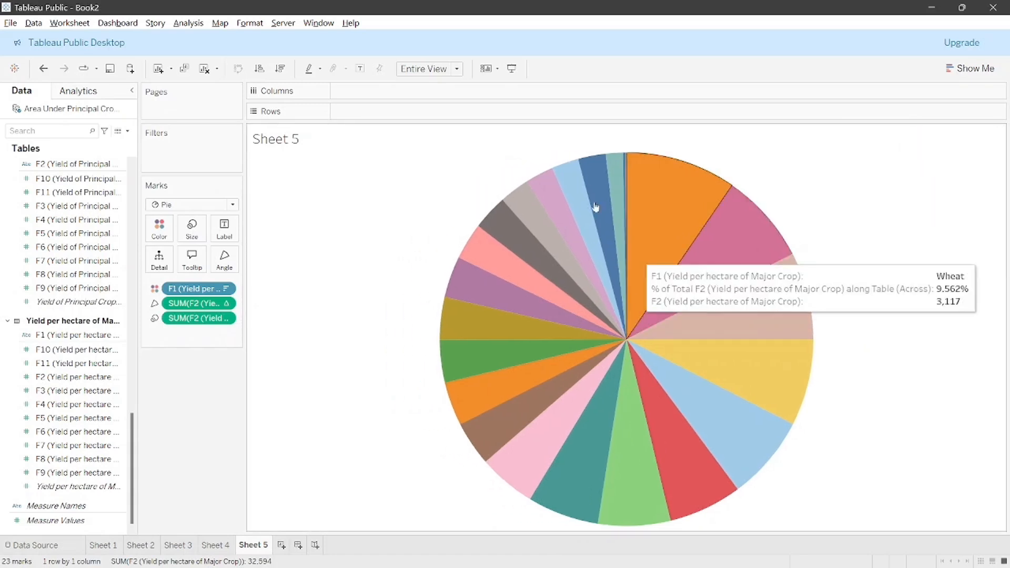
pyautogui.click(994, 134)
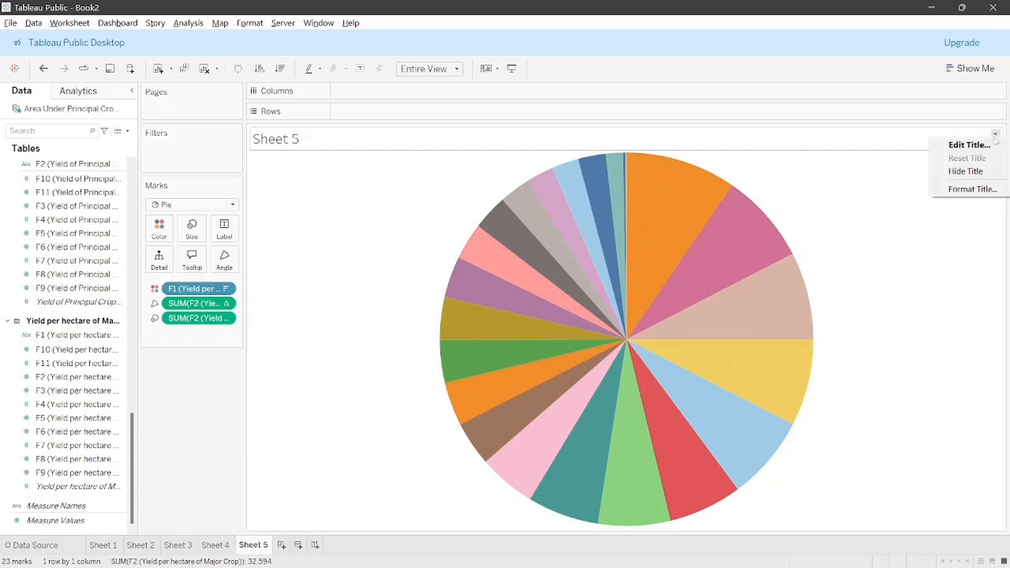
pyautogui.click(965, 171)
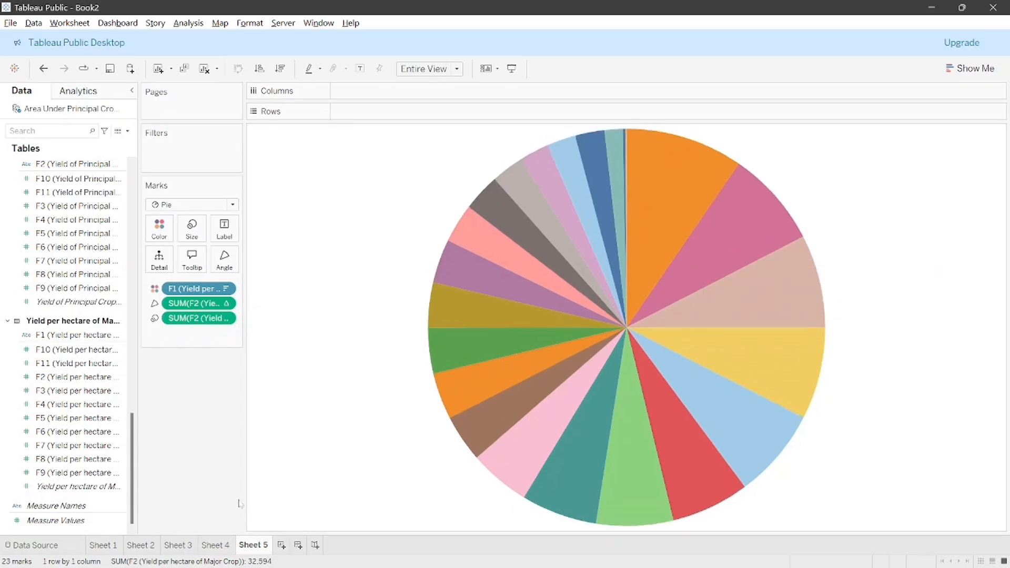
# Review the charts on Sheet 1 through Sheet 4, checking their crop labels and values
pyautogui.click(103, 544)
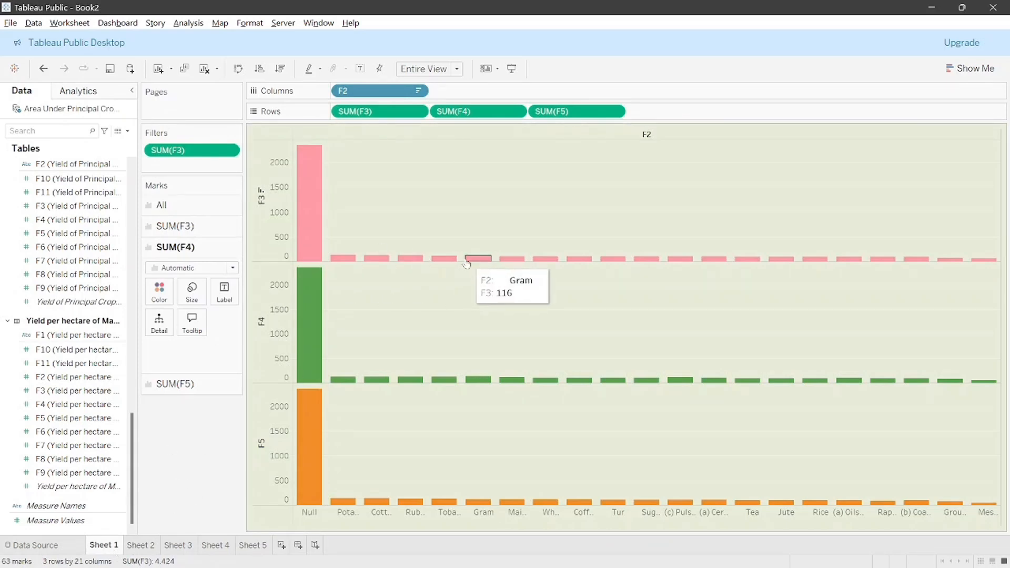
pyautogui.moveTo(346, 264)
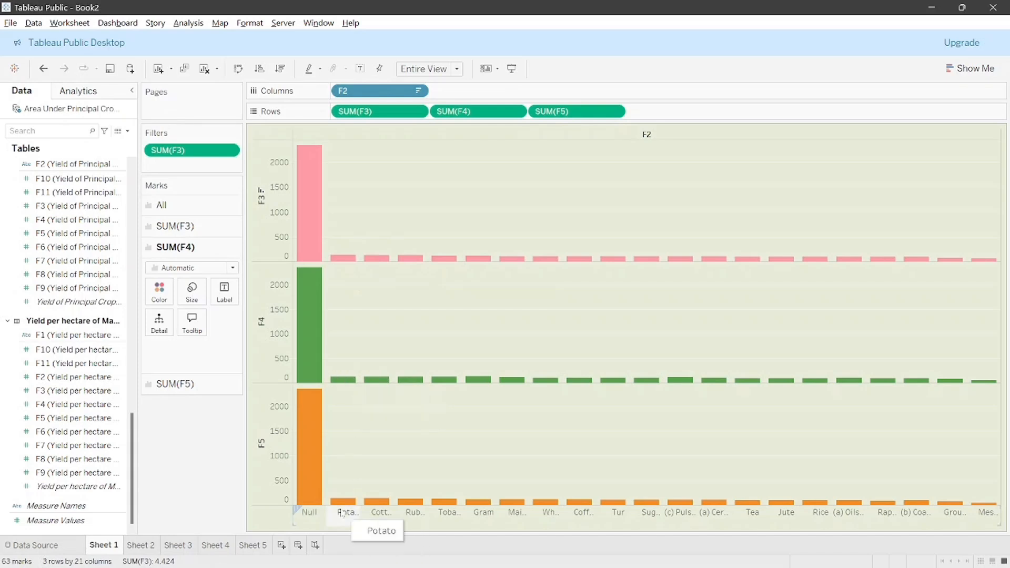
pyautogui.click(152, 547)
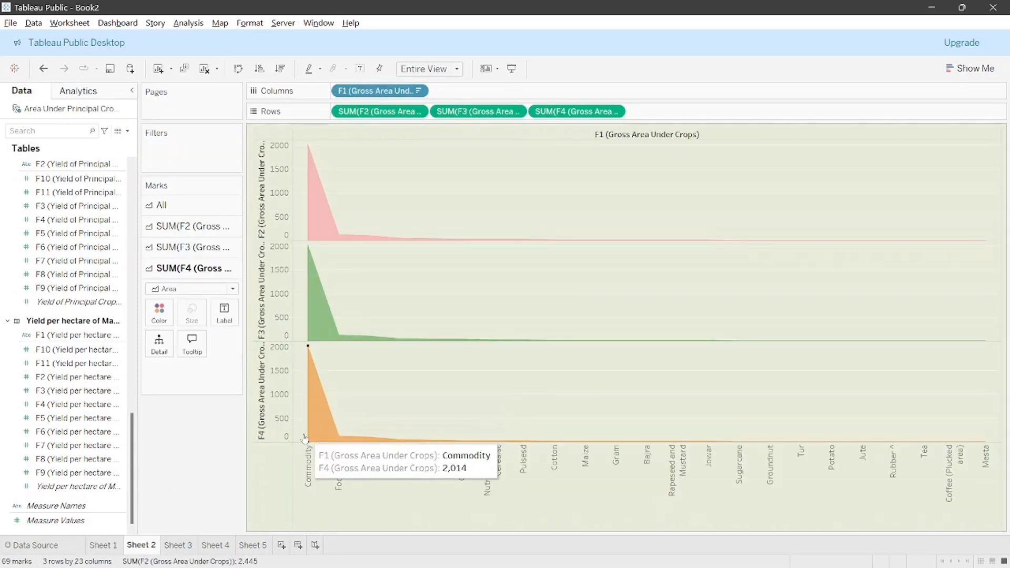
pyautogui.click(177, 545)
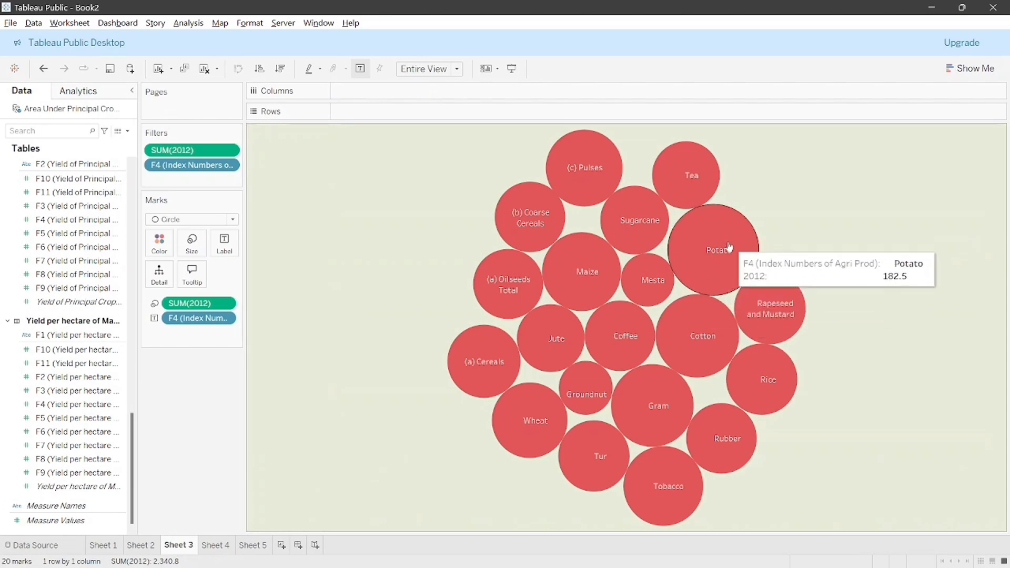
pyautogui.click(209, 546)
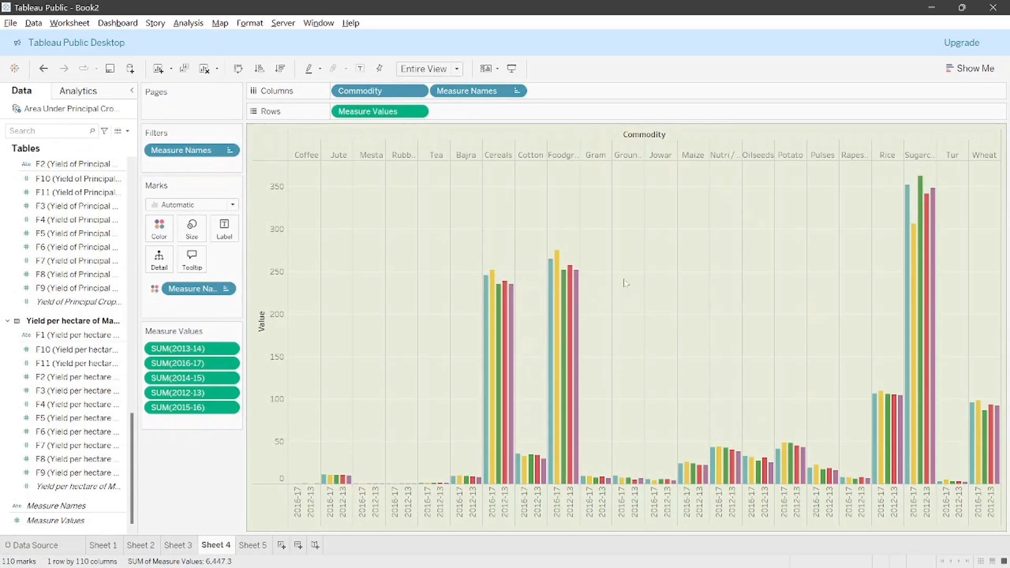
pyautogui.moveTo(918, 213)
# Label the Sheet 5 pie slices with the crop names from F1 (Yield per hectare of Major Crop)
pyautogui.click(252, 546)
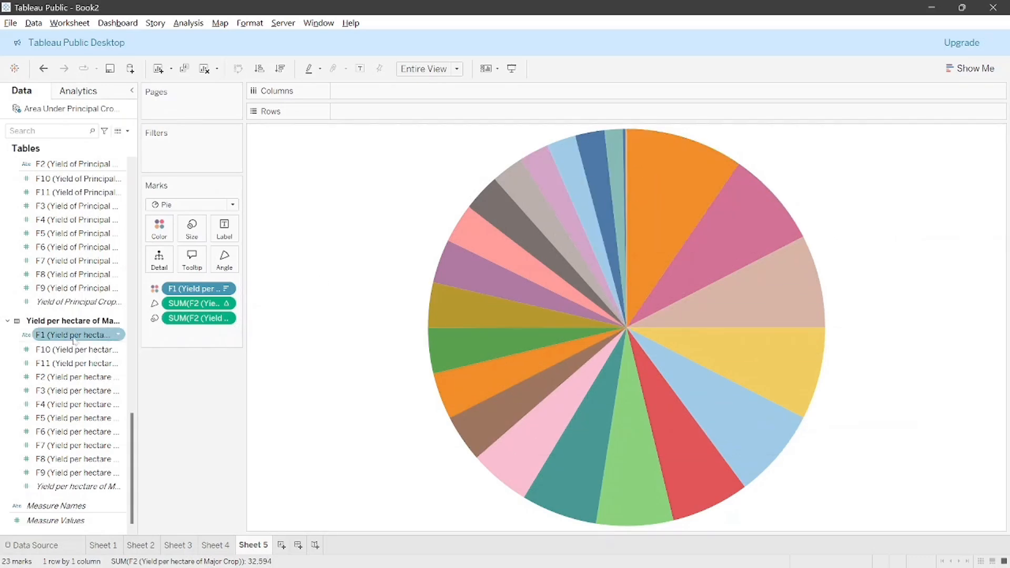
pyautogui.moveTo(77, 341); pyautogui.dragTo(222, 228)
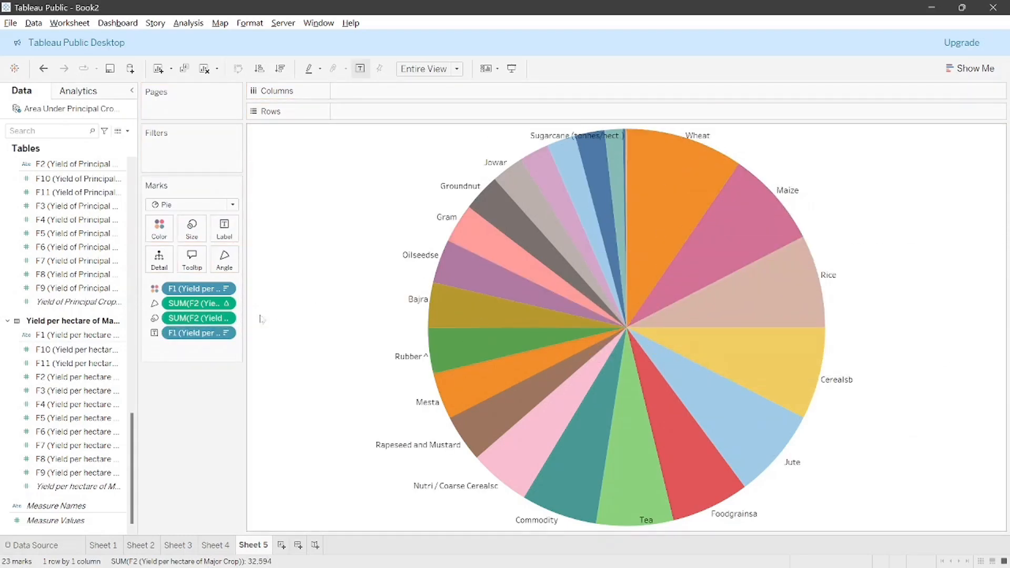
pyautogui.click(227, 333)
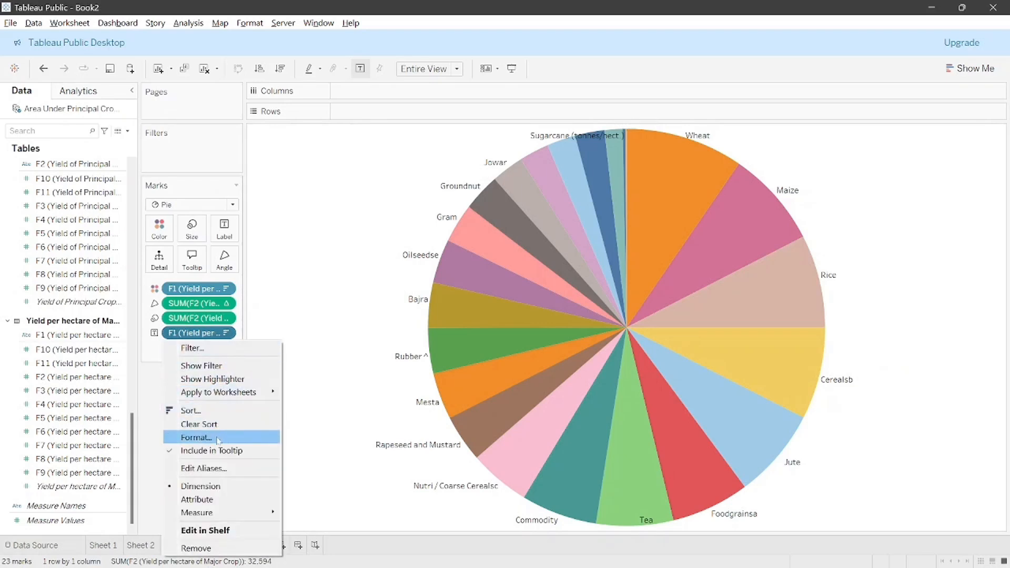
pyautogui.click(334, 437)
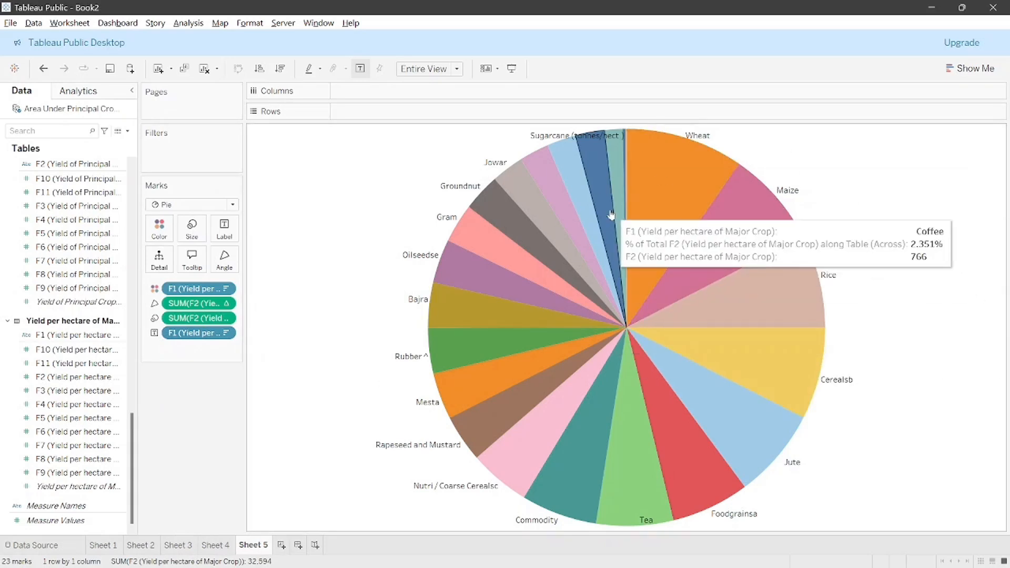
# Shade the Sheet 5 worksheet background a pale green behind the pie chart
pyautogui.rightClick(347, 271)
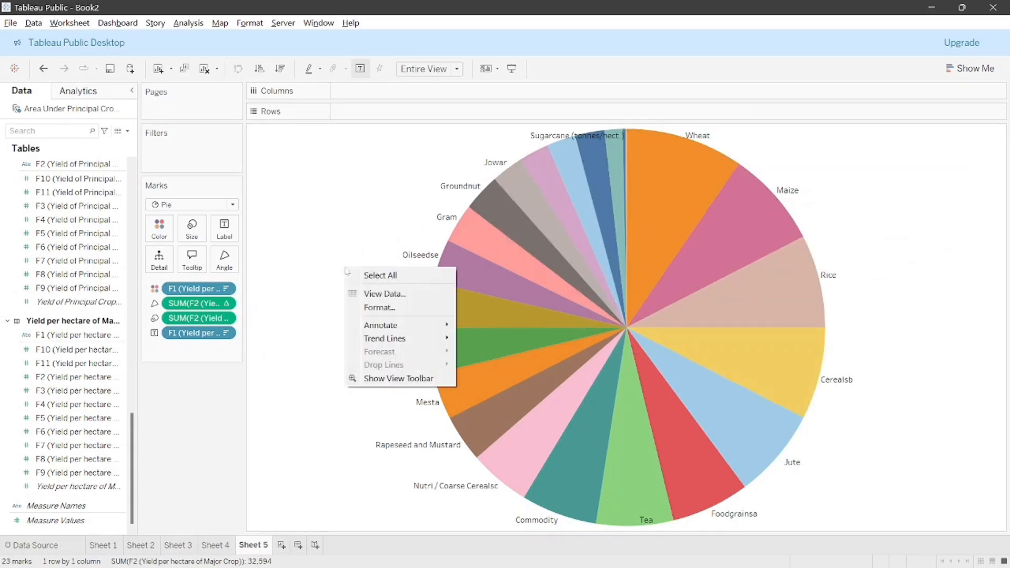
pyautogui.click(379, 308)
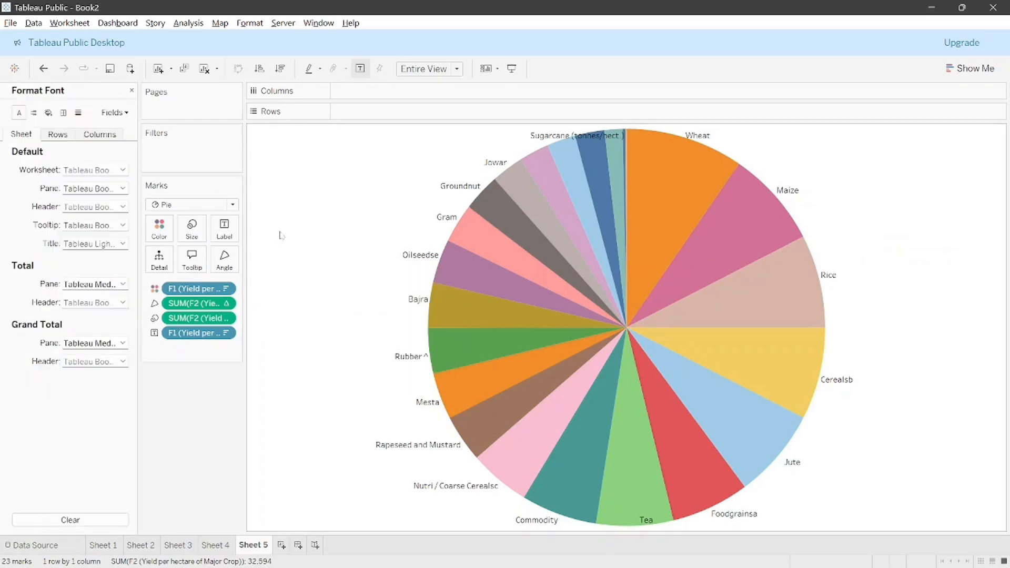
pyautogui.click(48, 113)
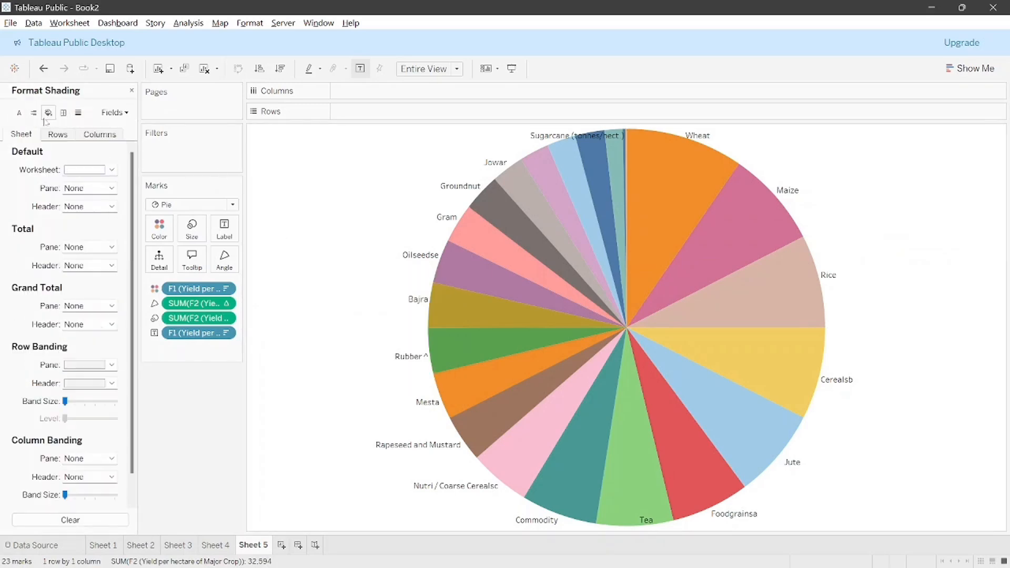
pyautogui.click(111, 169)
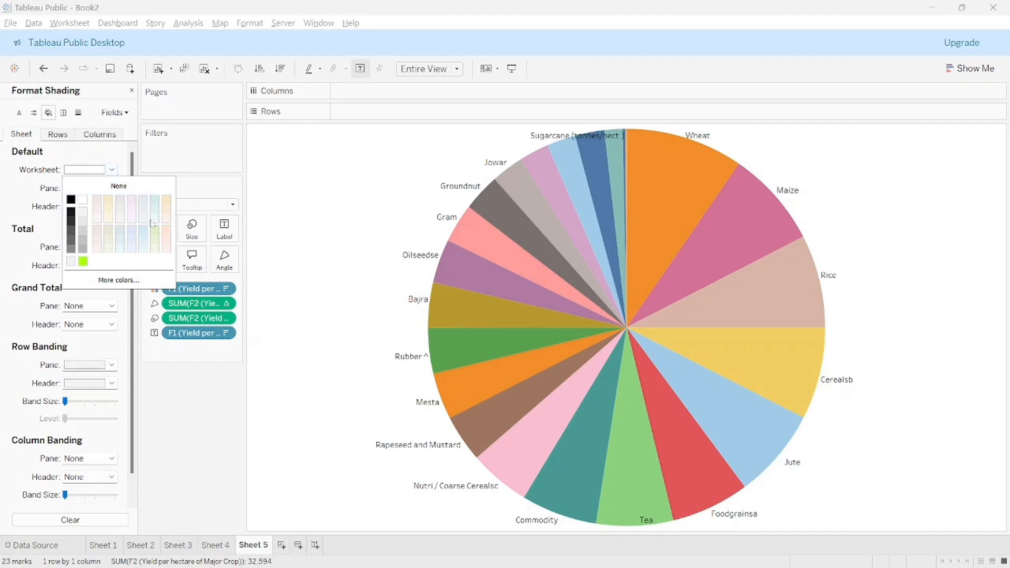
pyautogui.click(155, 230)
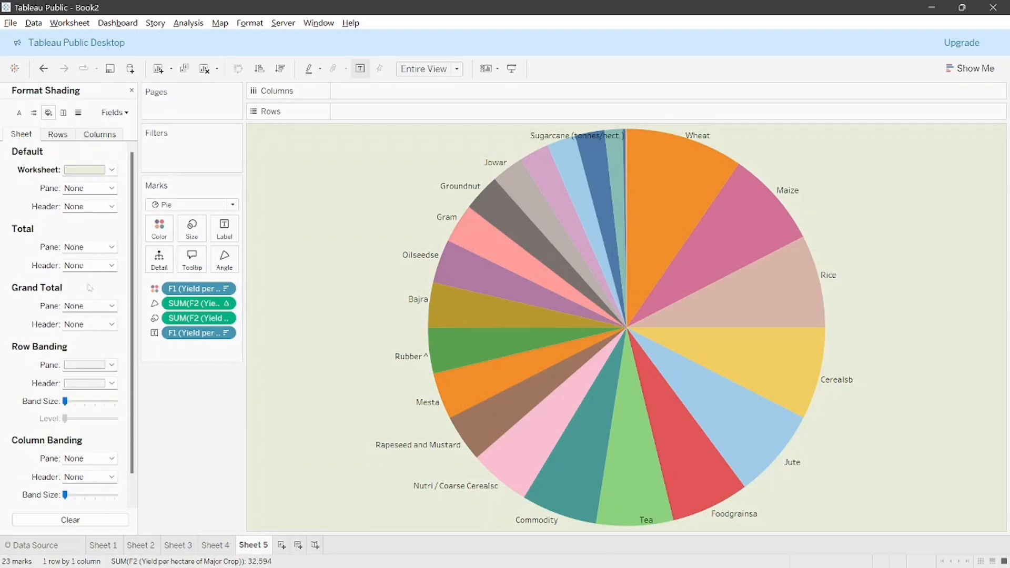
pyautogui.click(131, 90)
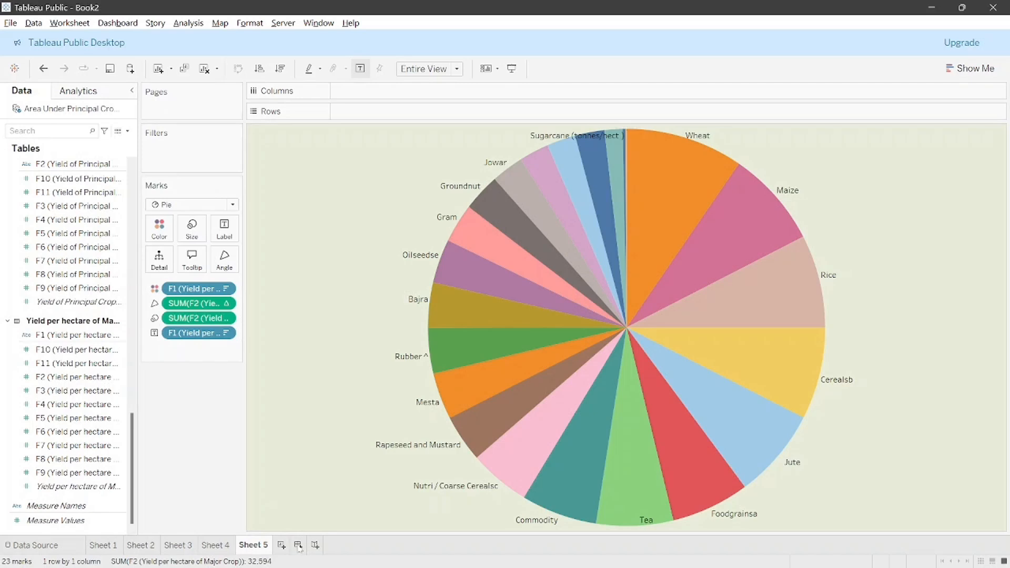
# Create a new dashboard and set its size to Automatic
pyautogui.click(299, 546)
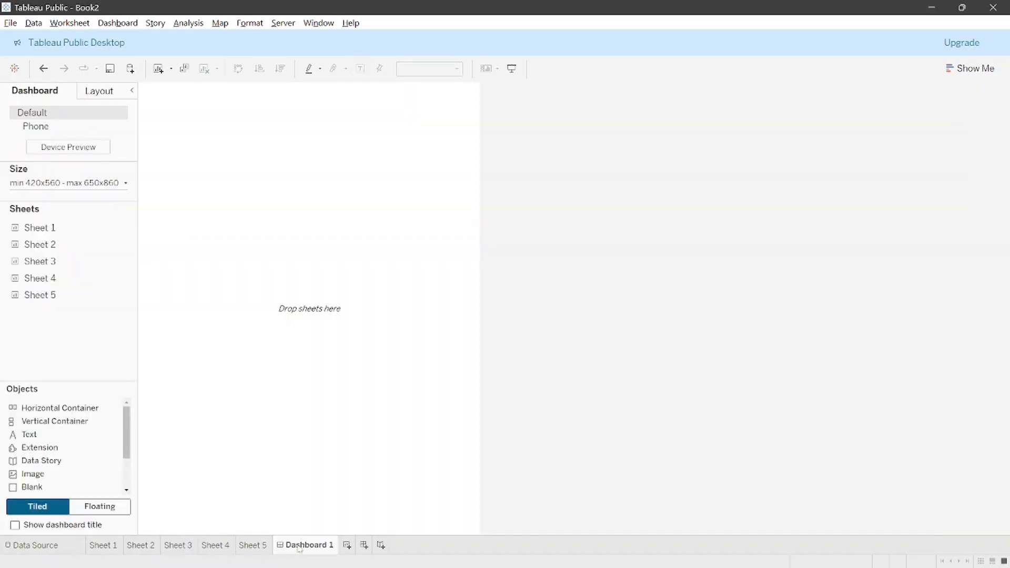
pyautogui.click(114, 183)
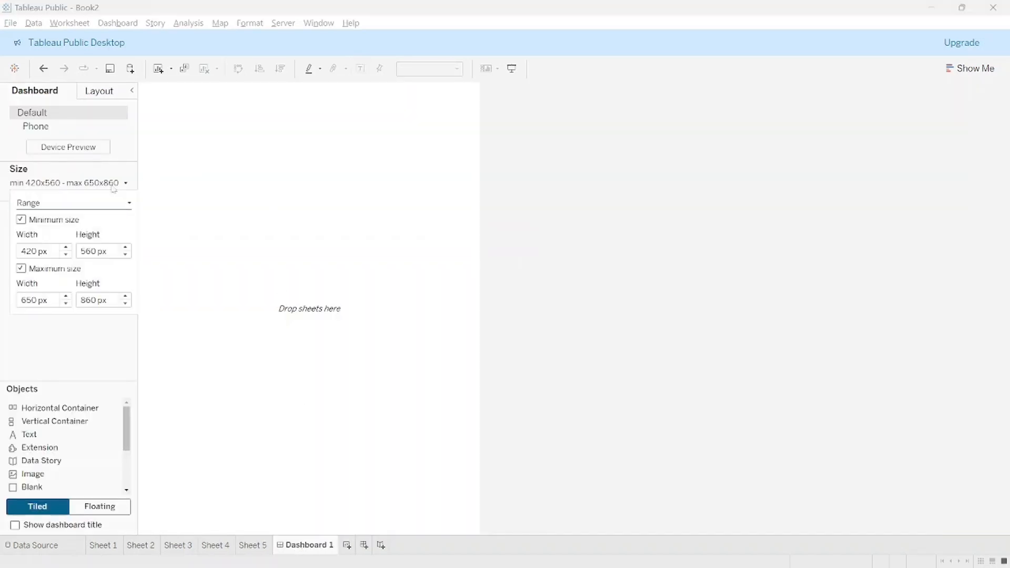
pyautogui.click(112, 205)
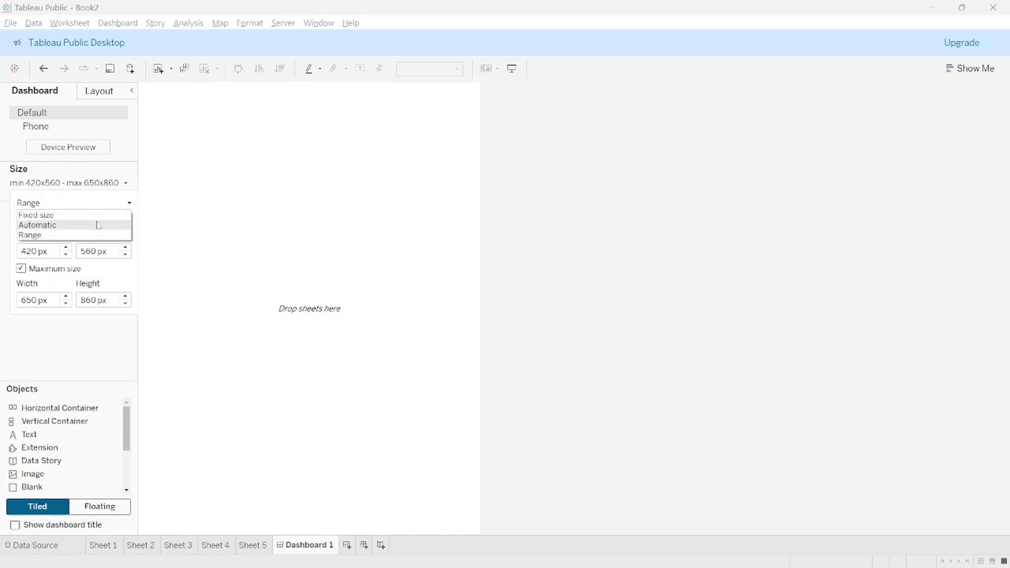
pyautogui.click(98, 225)
pyautogui.click(308, 257)
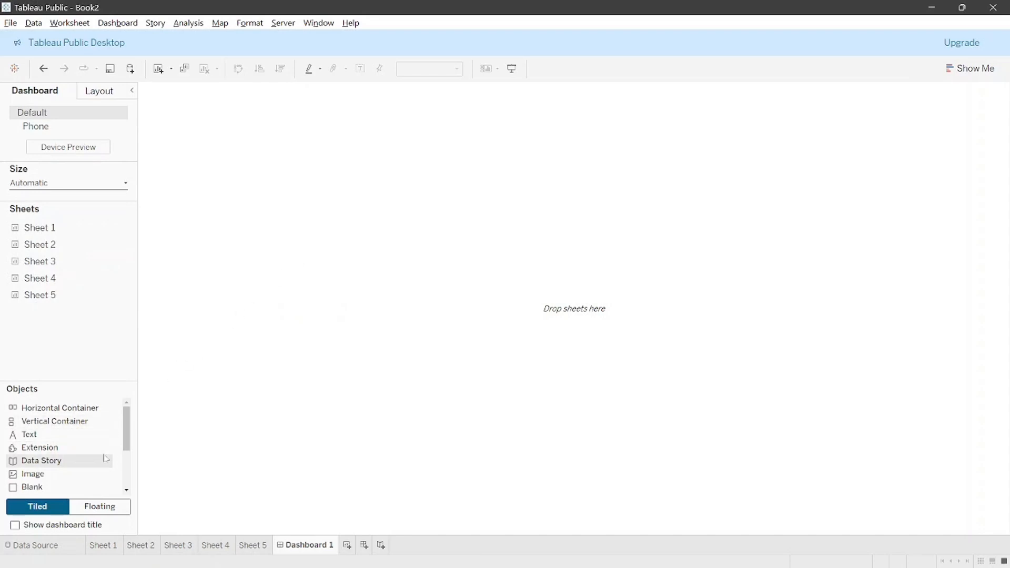
# Place a floating Navigation object in the upper-left corner area of the Dashboard 1 canvas
pyautogui.scroll(-3, 105, 459)
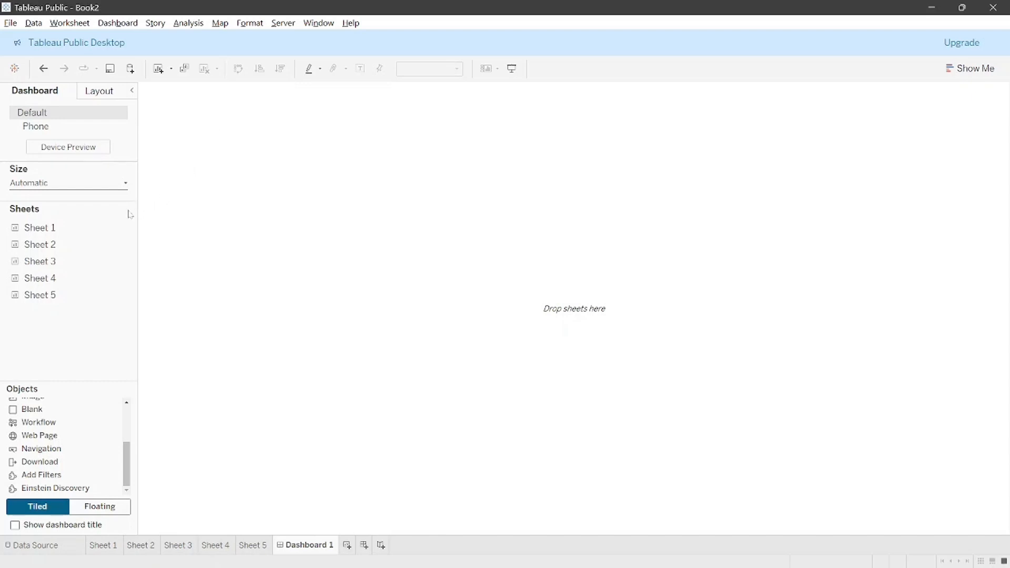
pyautogui.click(92, 507)
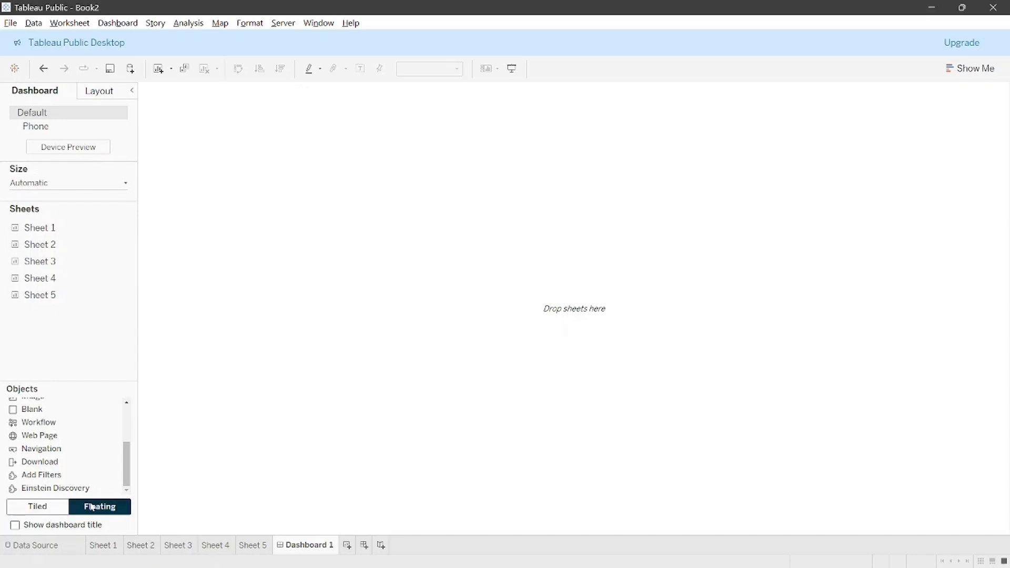
pyautogui.click(67, 452)
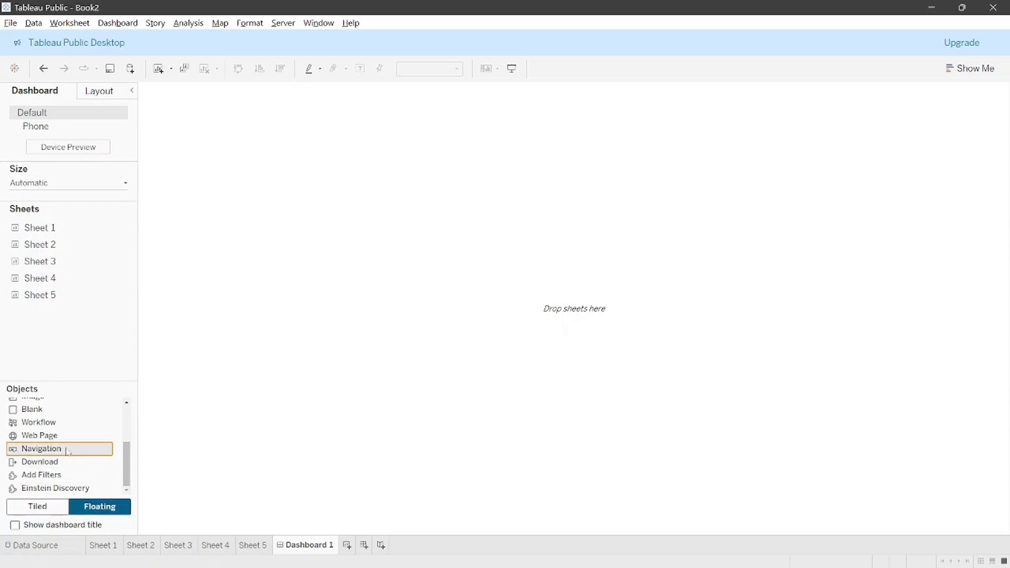
pyautogui.moveTo(67, 451); pyautogui.dragTo(173, 111)
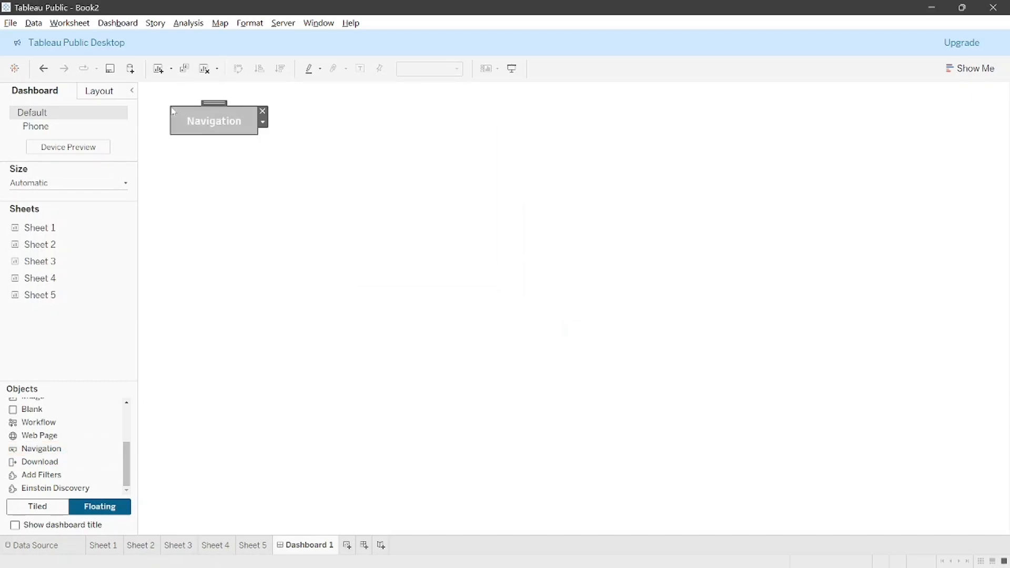
# Edit the navigation button to navigate to Dashboard 1 and give it the title "1 Sheet"
pyautogui.click(264, 124)
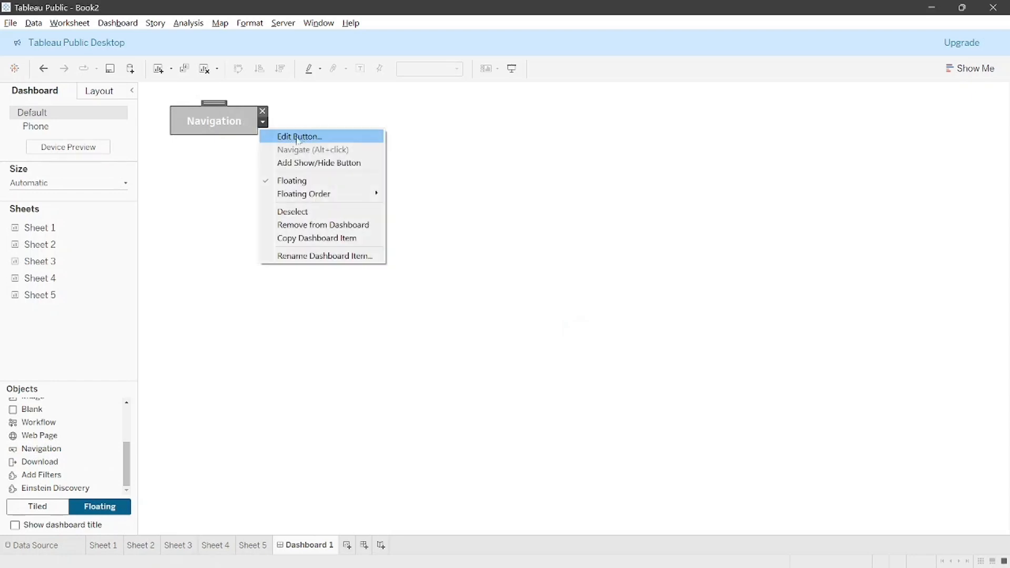
pyautogui.click(300, 138)
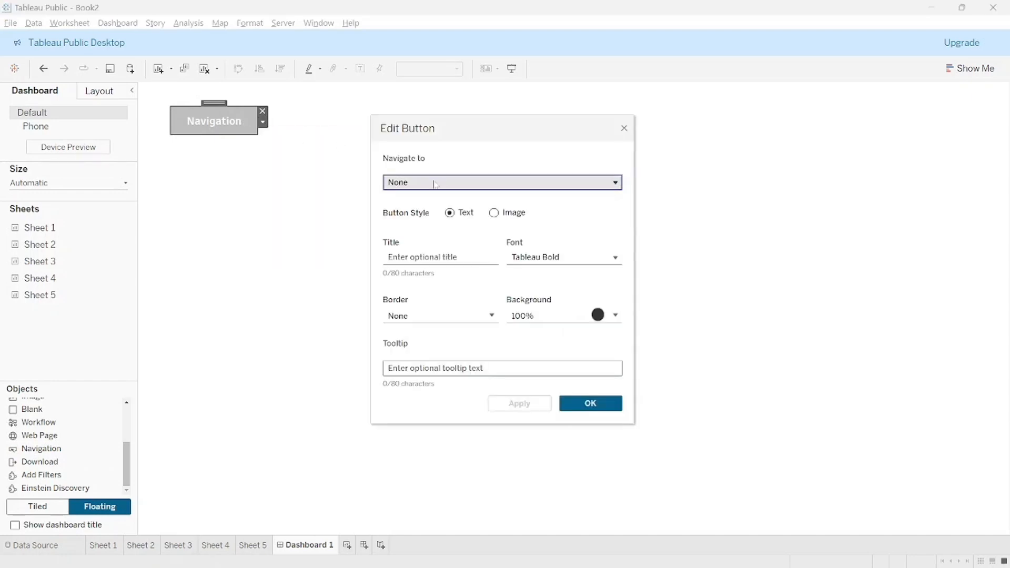
pyautogui.click(433, 184)
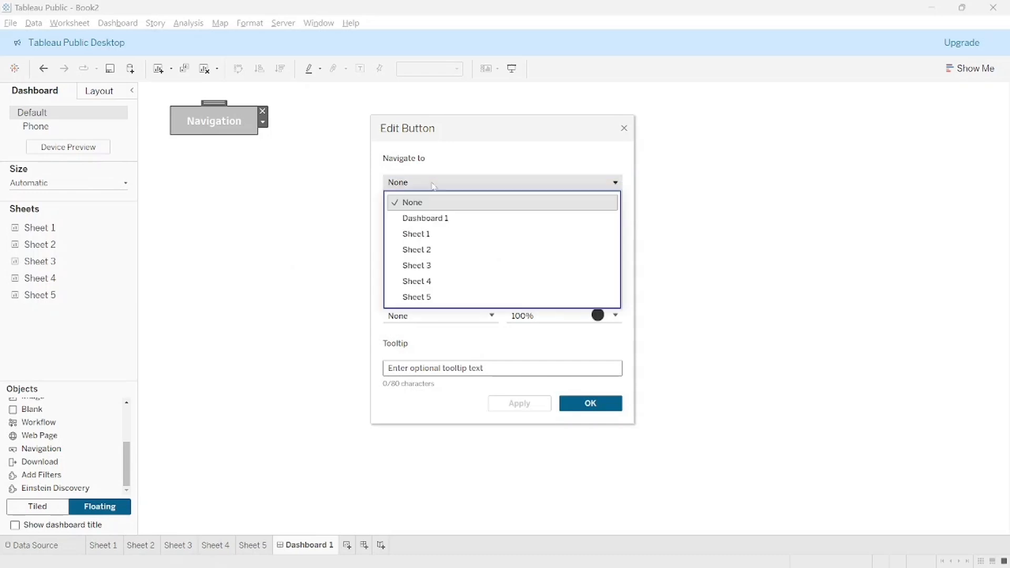
pyautogui.click(435, 218)
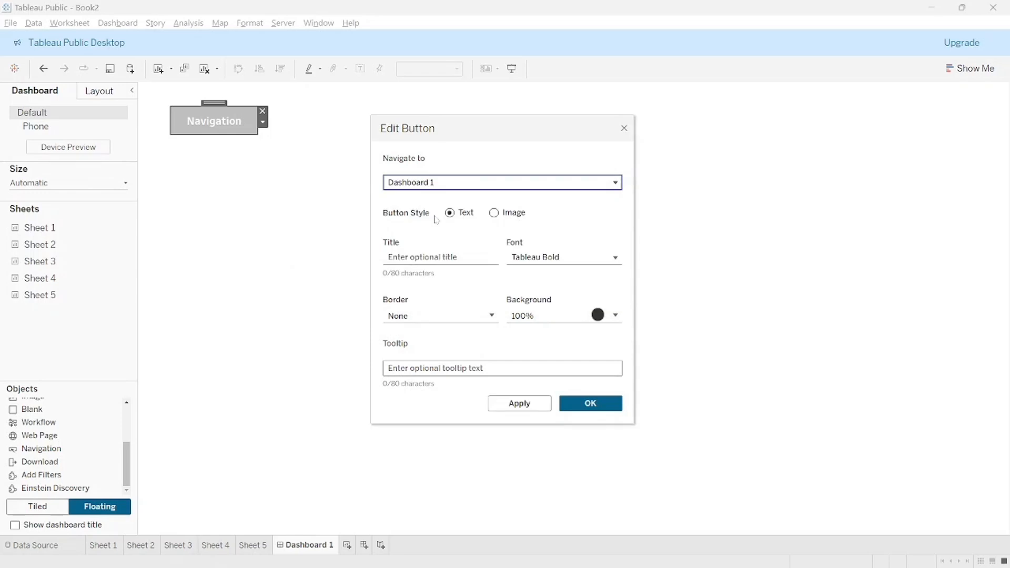
pyautogui.click(435, 256)
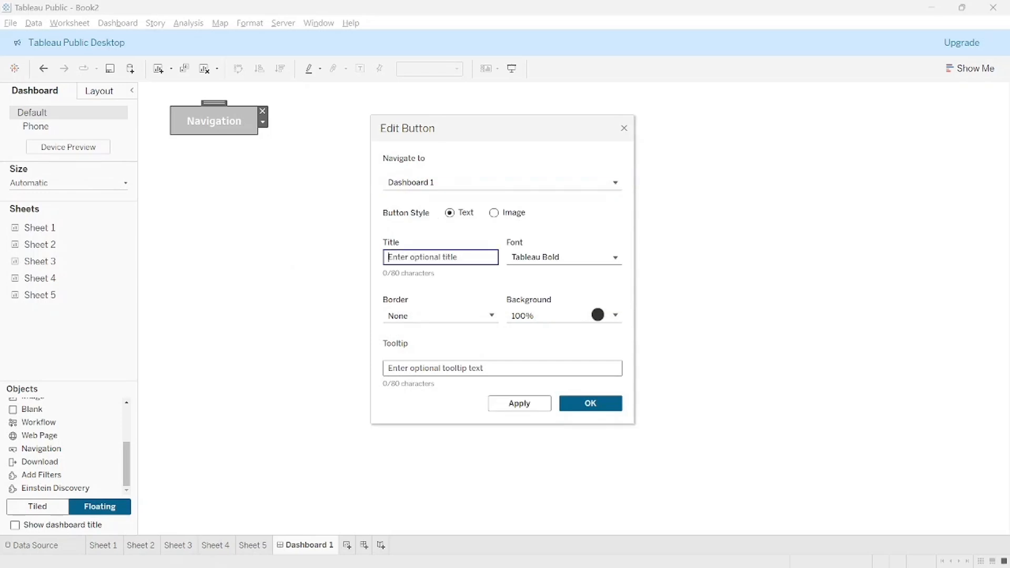
pyautogui.write('1 Sheet')
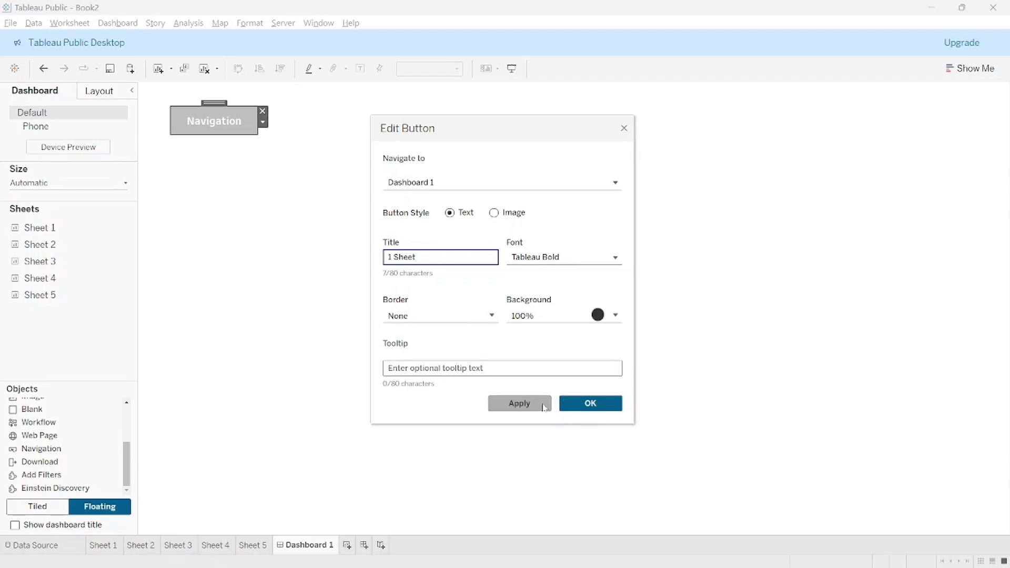
pyautogui.click(544, 408)
pyautogui.click(578, 402)
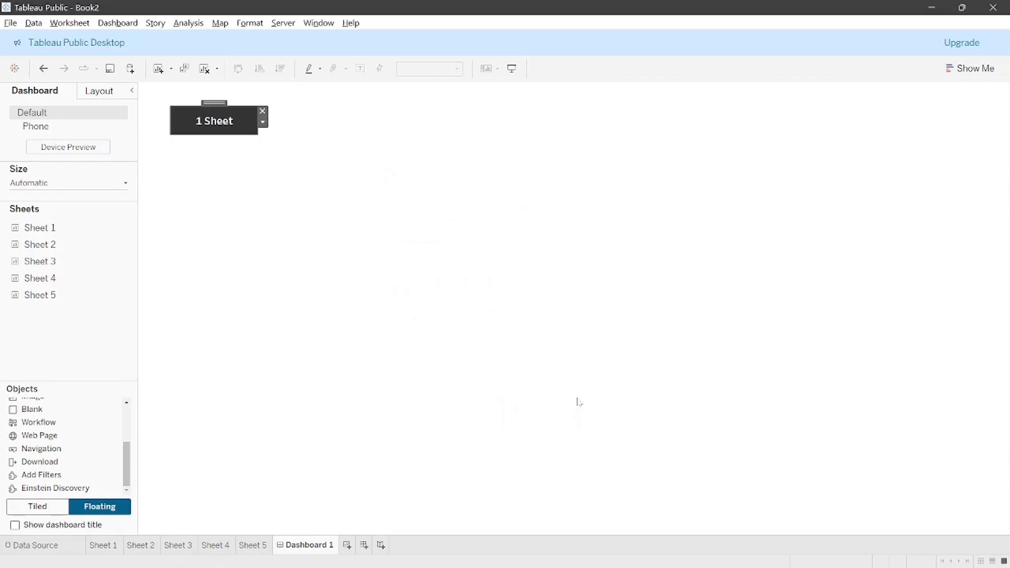
pyautogui.click(276, 129)
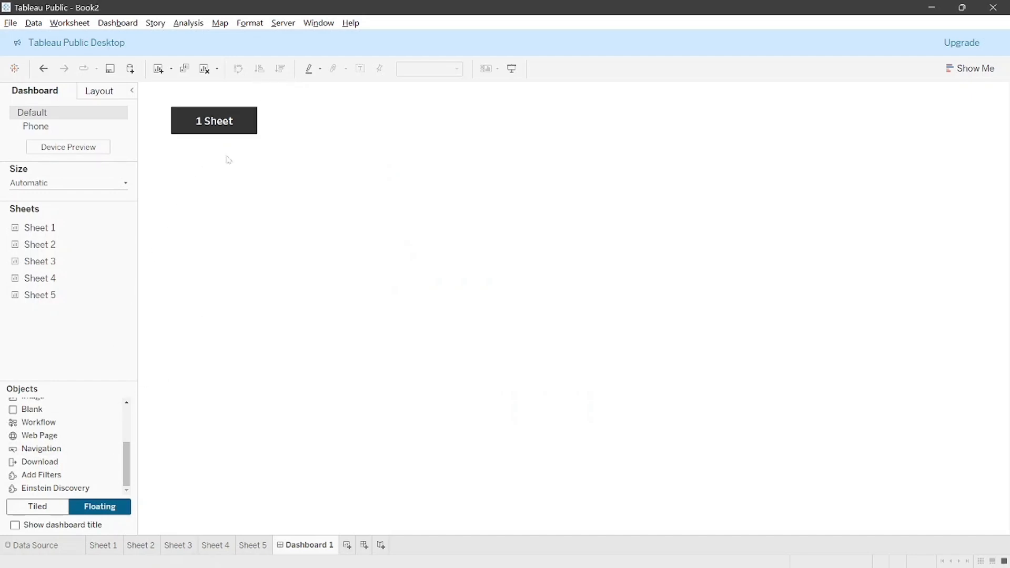
# Copy the "1 Sheet" navigation button and place the duplicate to the right of the original, in the same row
pyautogui.click(251, 119)
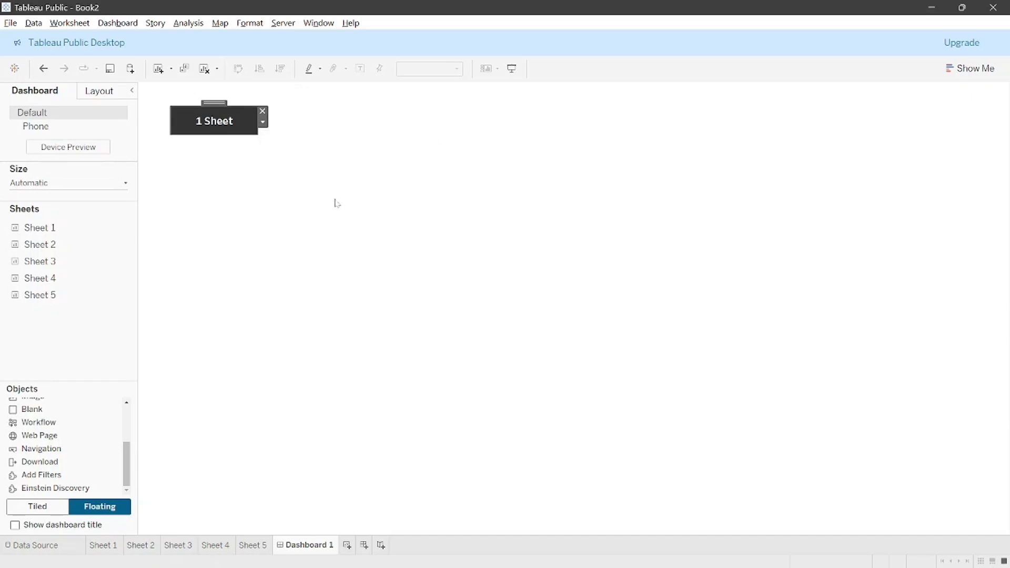
pyautogui.click(263, 122)
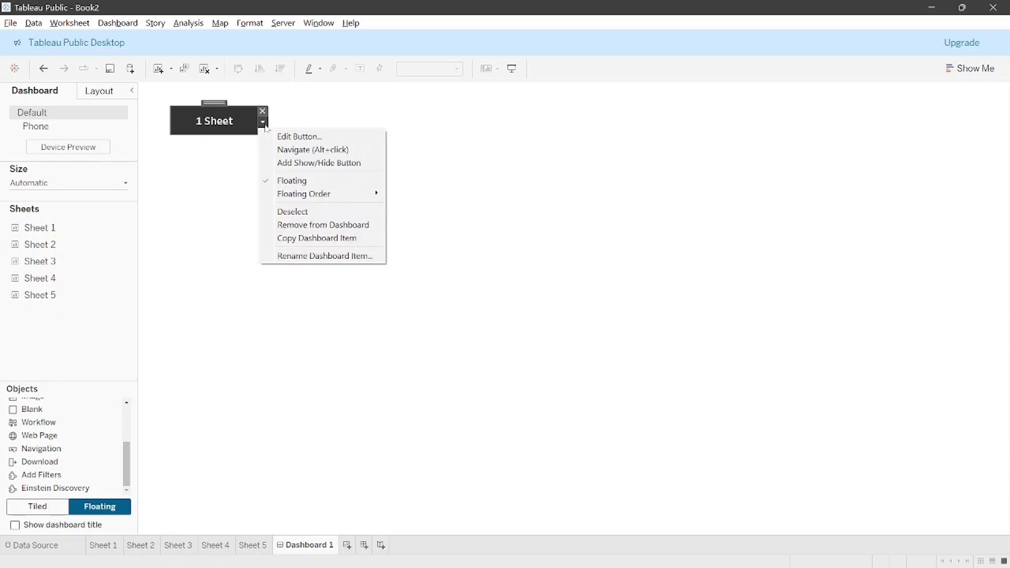
pyautogui.click(314, 238)
pyautogui.click(319, 153)
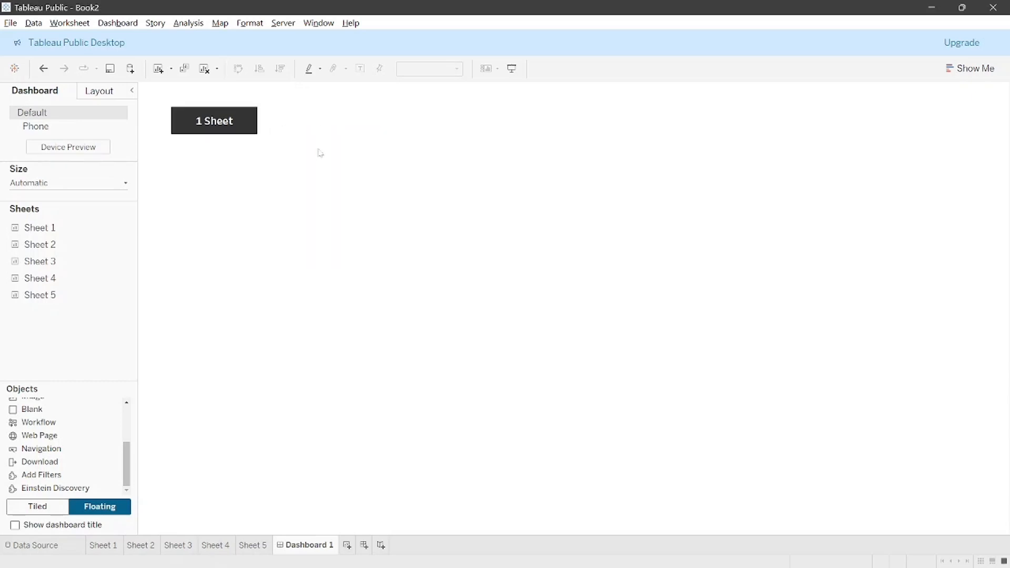
pyautogui.hotkey('ctrl', 'v')
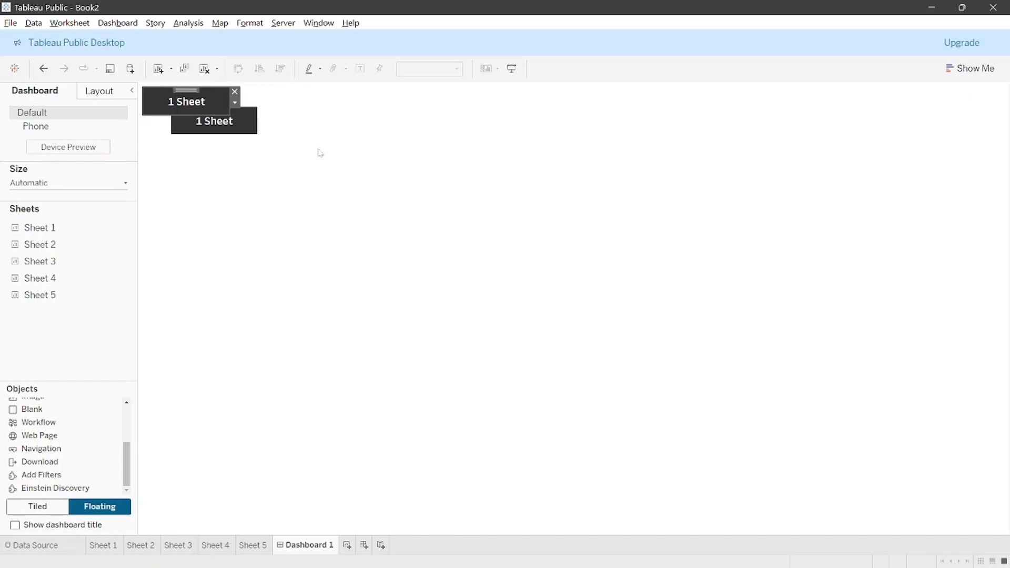
pyautogui.moveTo(187, 89); pyautogui.dragTo(348, 107)
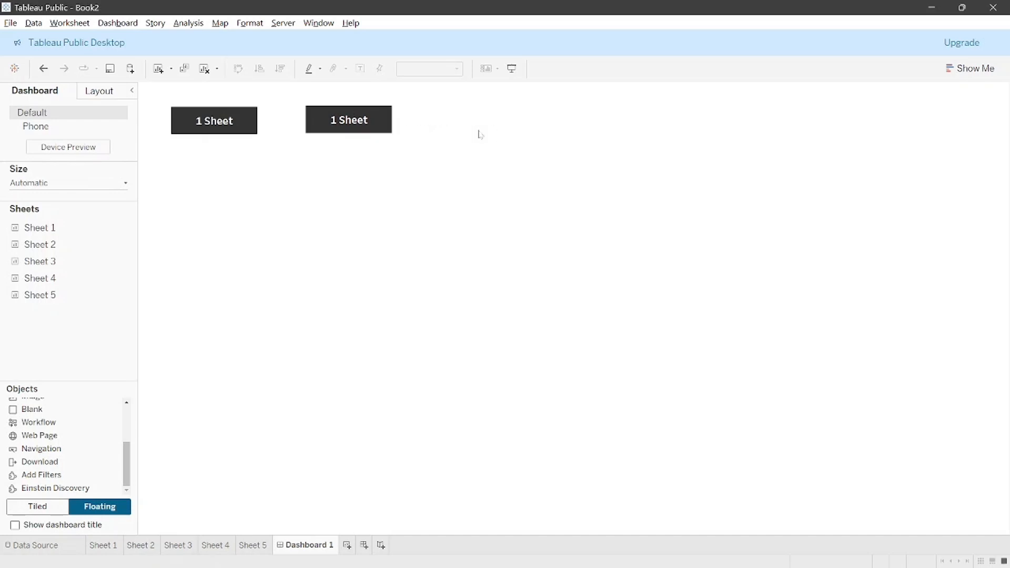
# Paste two more copies of the "1 Sheet" button and space them out as the third and fourth in the row
pyautogui.hotkey('ctrl', 'v')
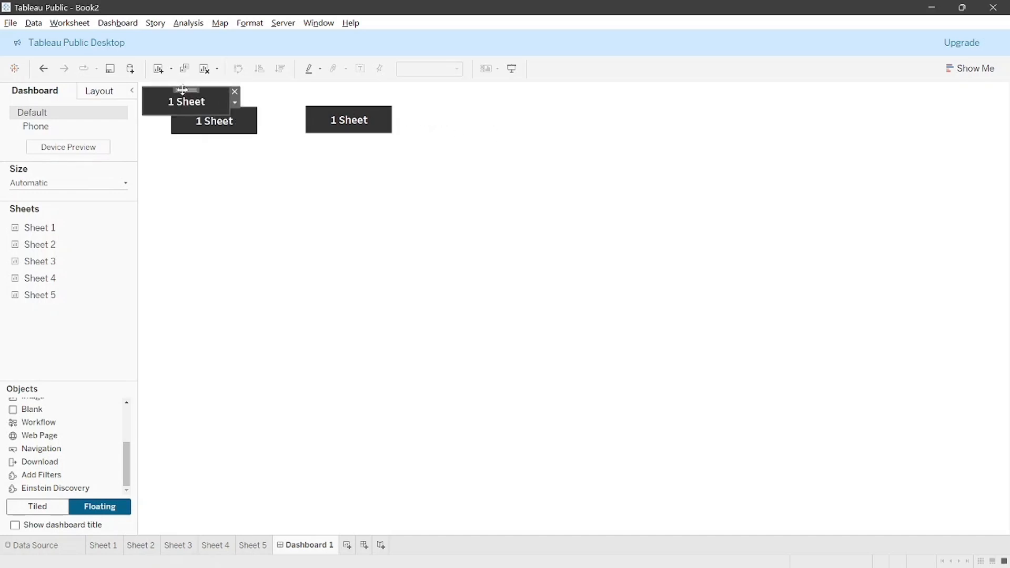
pyautogui.moveTo(185, 89); pyautogui.dragTo(499, 107)
pyautogui.click(619, 150)
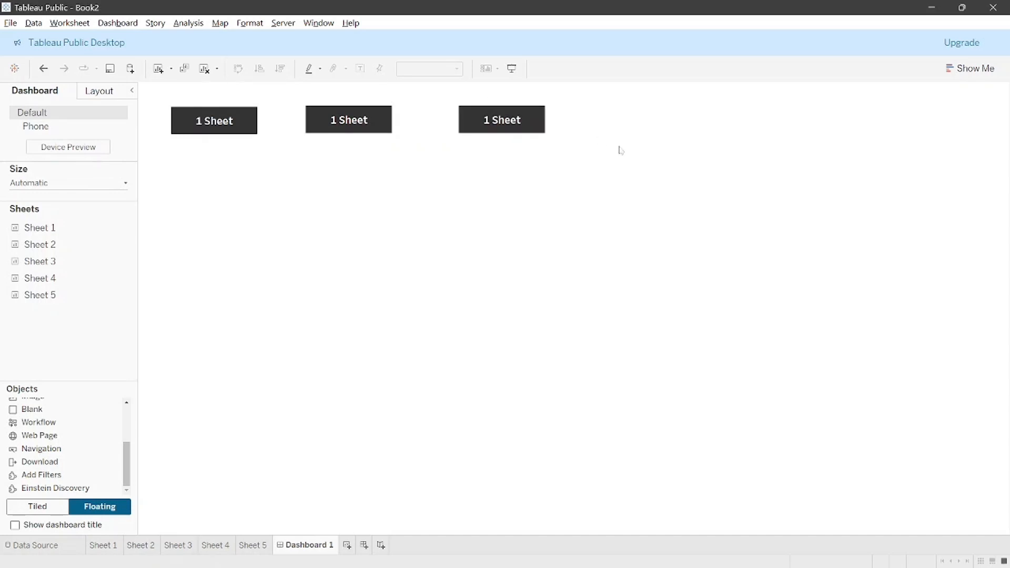
pyautogui.hotkey('ctrl', 'v')
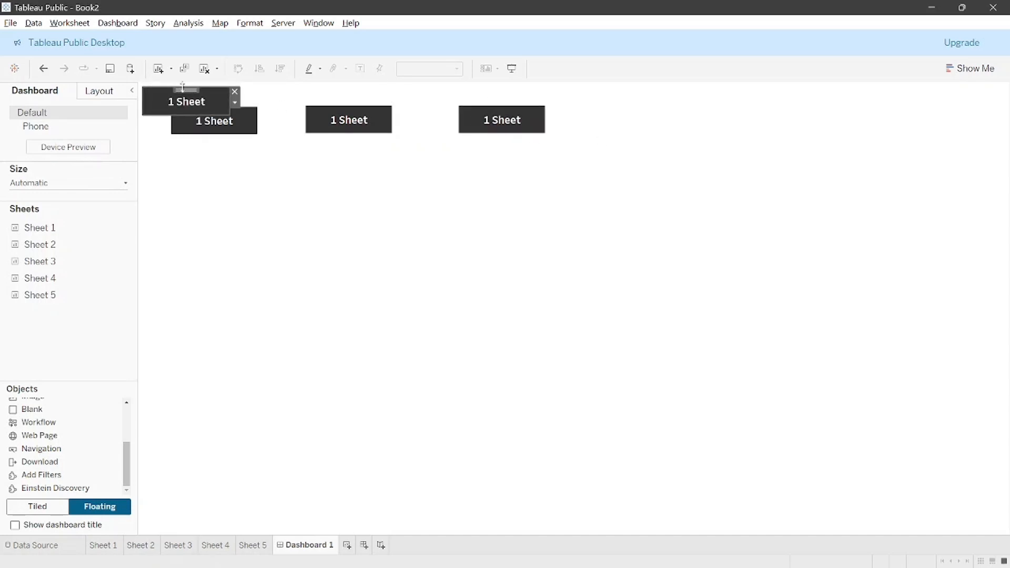
pyautogui.moveTo(185, 87); pyautogui.dragTo(651, 108)
pyautogui.click(610, 171)
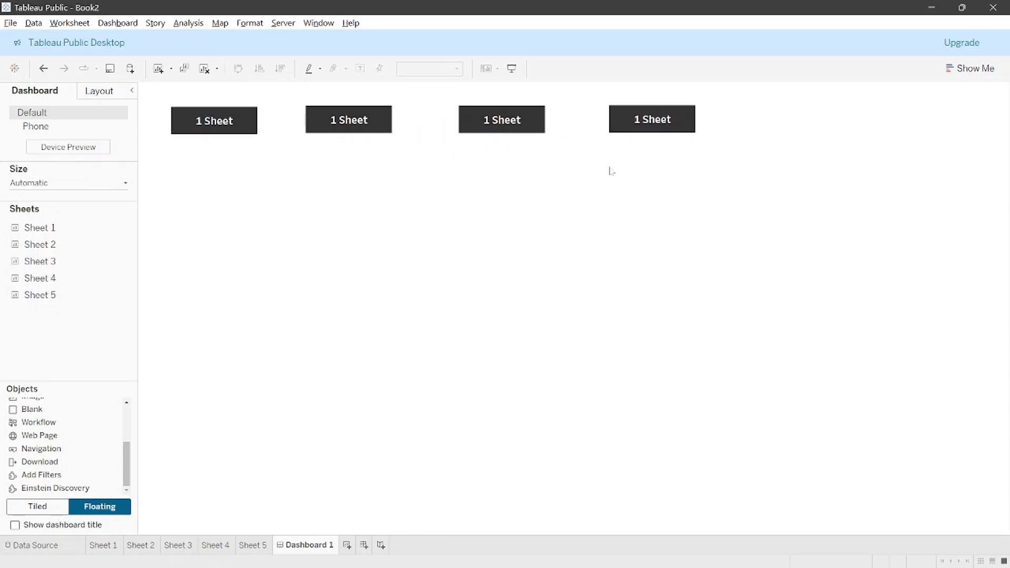
# Paste a fifth "1 Sheet" button at the right end of the row and align it with the others
pyautogui.hotkey('ctrl', 'v')
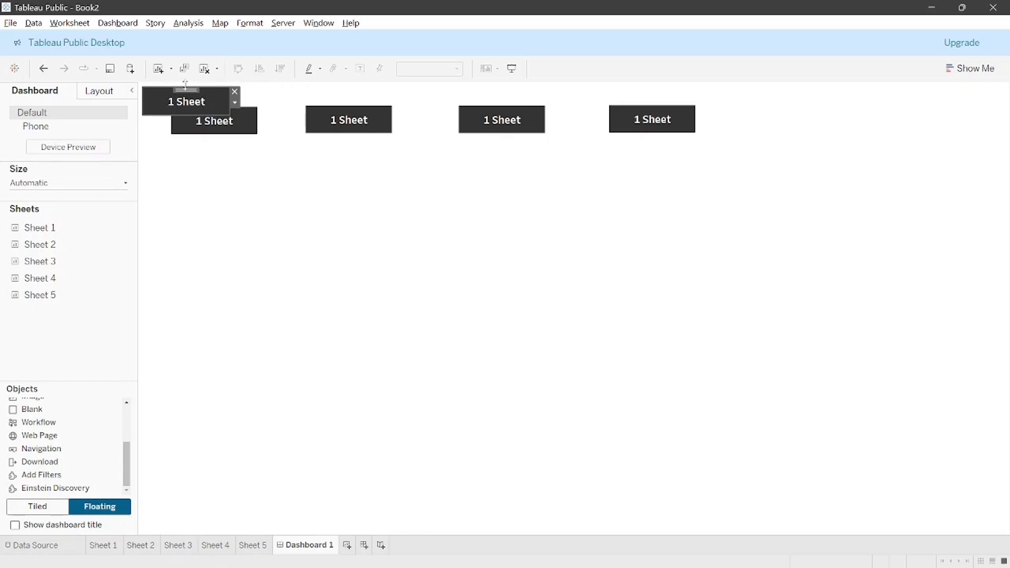
pyautogui.moveTo(184, 88); pyautogui.dragTo(809, 100)
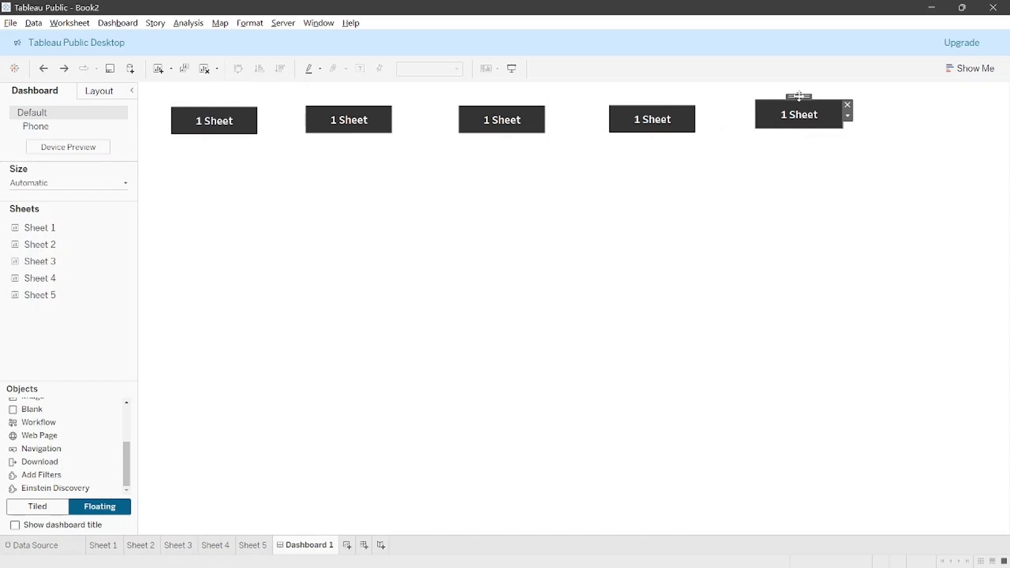
pyautogui.moveTo(801, 101); pyautogui.dragTo(807, 101)
pyautogui.click(772, 175)
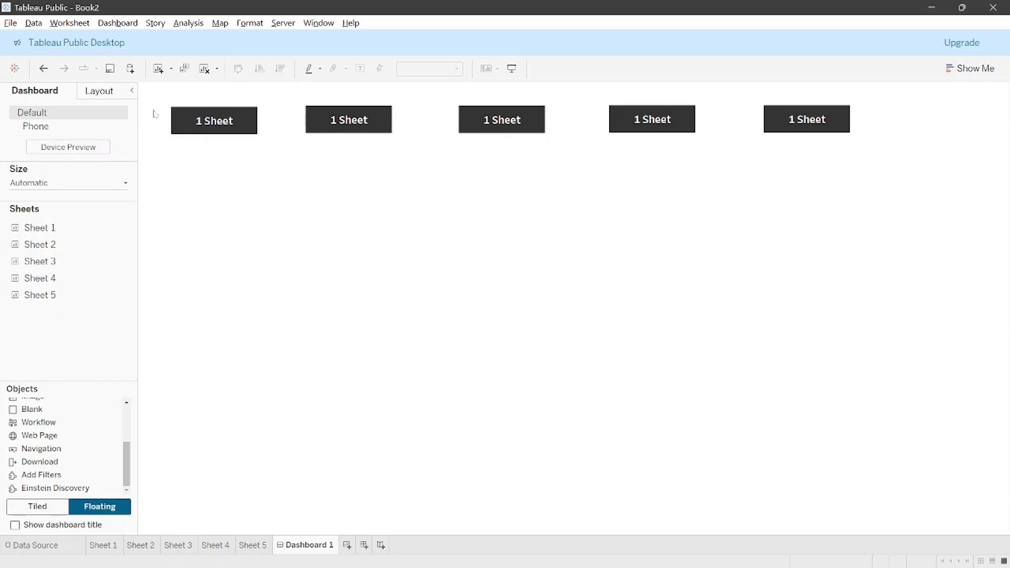
pyautogui.click(244, 130)
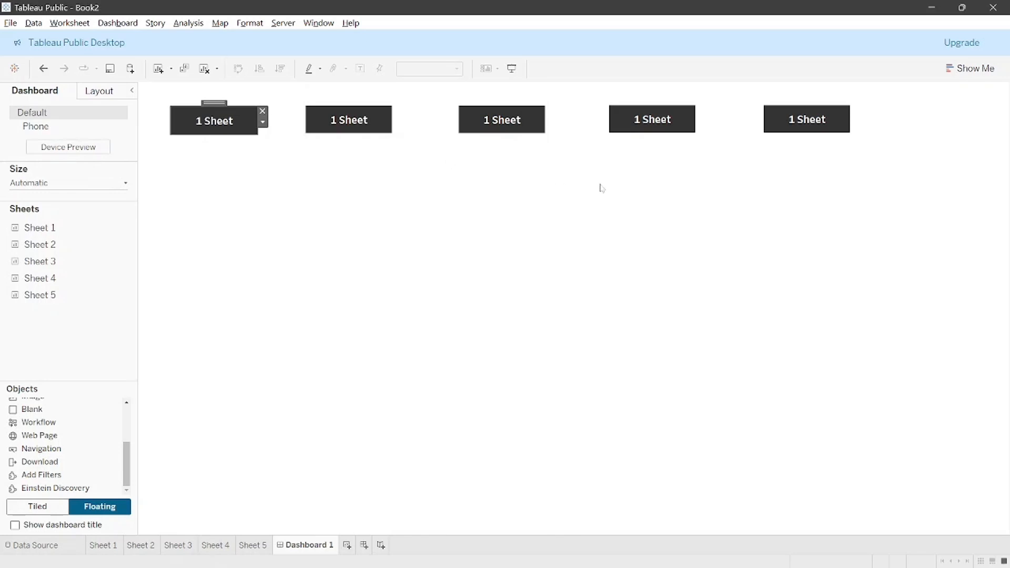
# Add Sheet 1 as a floating view beneath the navigation buttons and enlarge it to fill the rest of the dashboard
pyautogui.moveTo(90, 230)
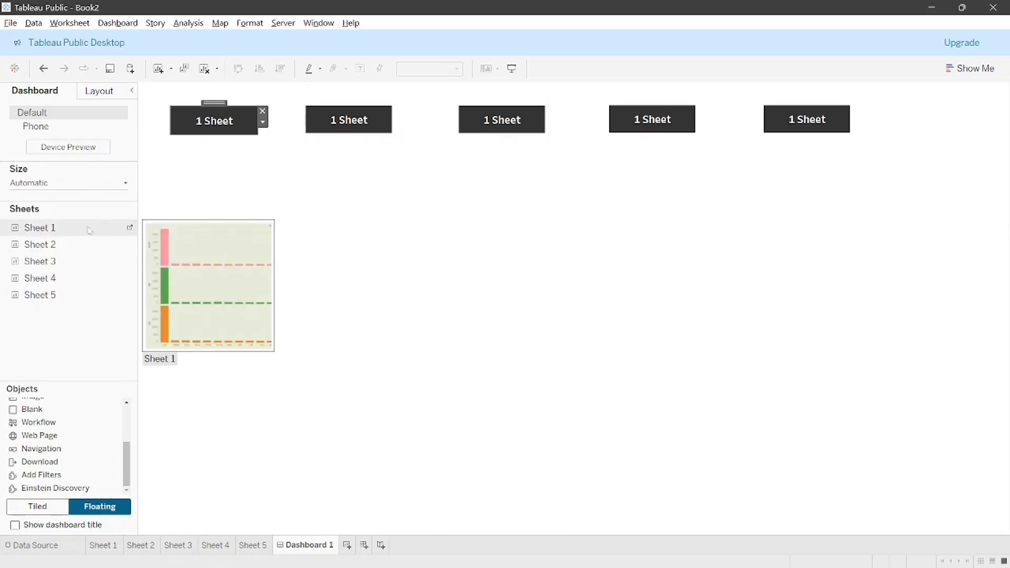
pyautogui.click(90, 230)
pyautogui.moveTo(90, 230); pyautogui.dragTo(152, 163)
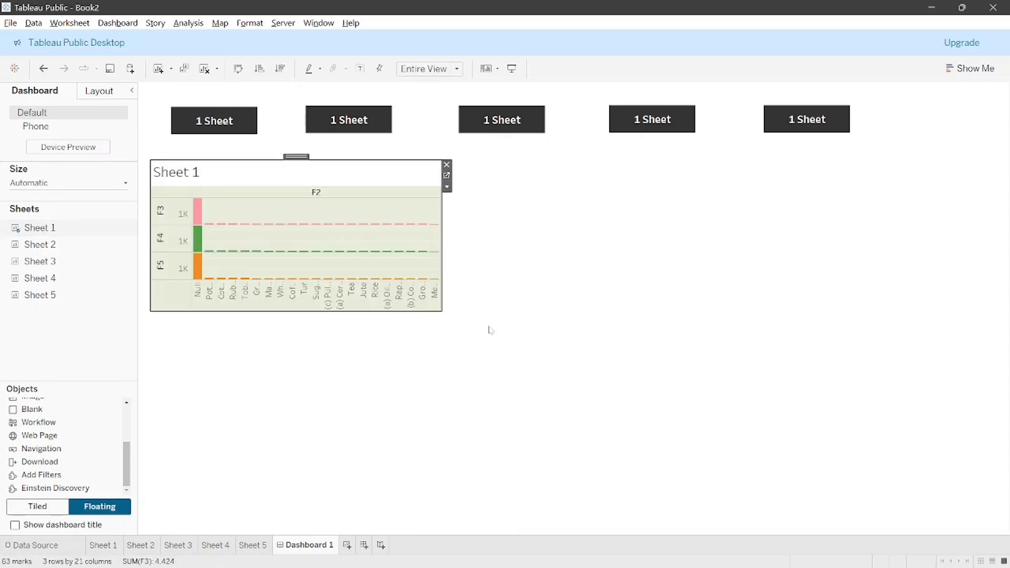
pyautogui.moveTo(444, 314); pyautogui.dragTo(993, 498)
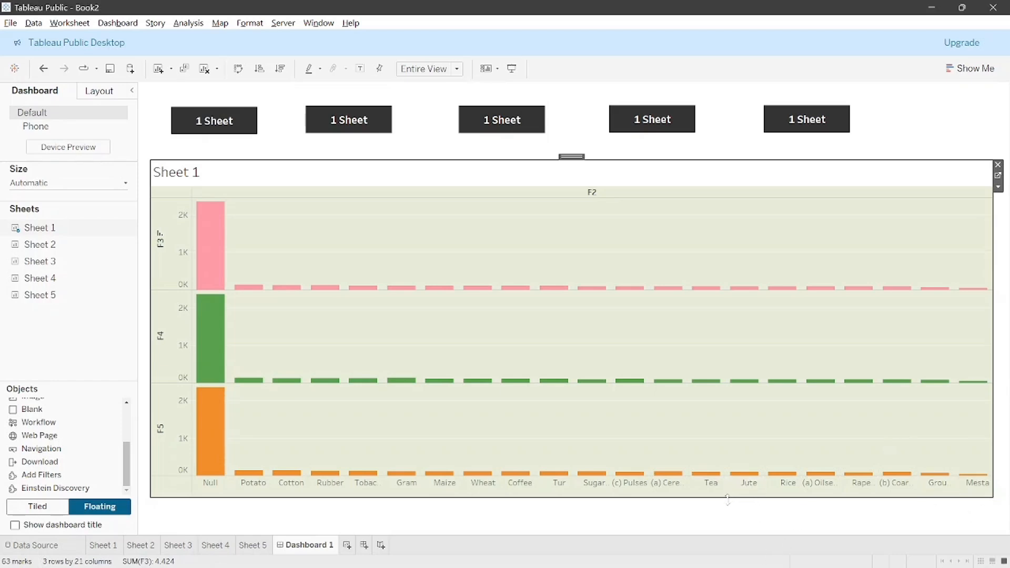
pyautogui.moveTo(737, 497); pyautogui.dragTo(726, 526)
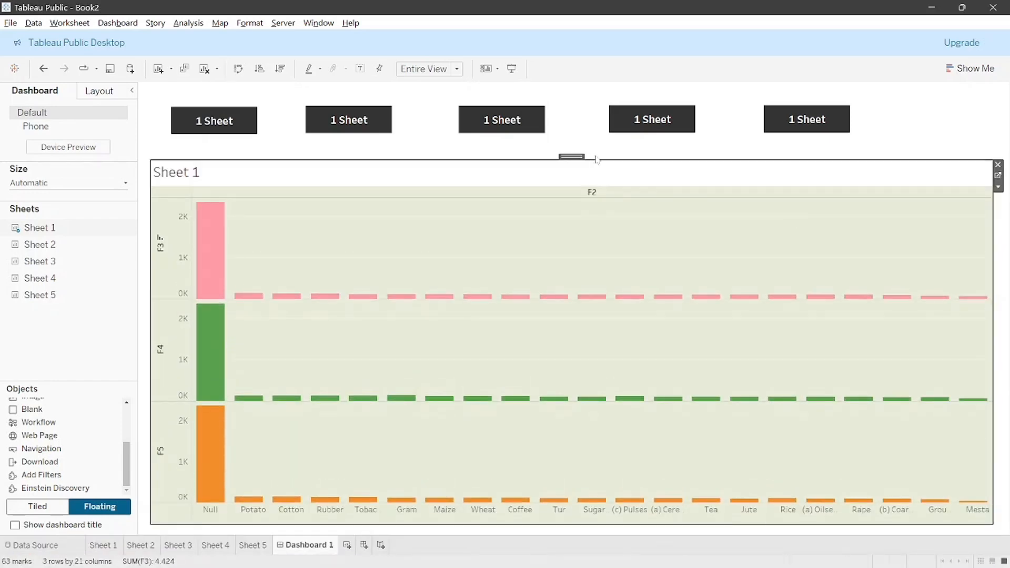
pyautogui.moveTo(598, 158); pyautogui.dragTo(600, 148)
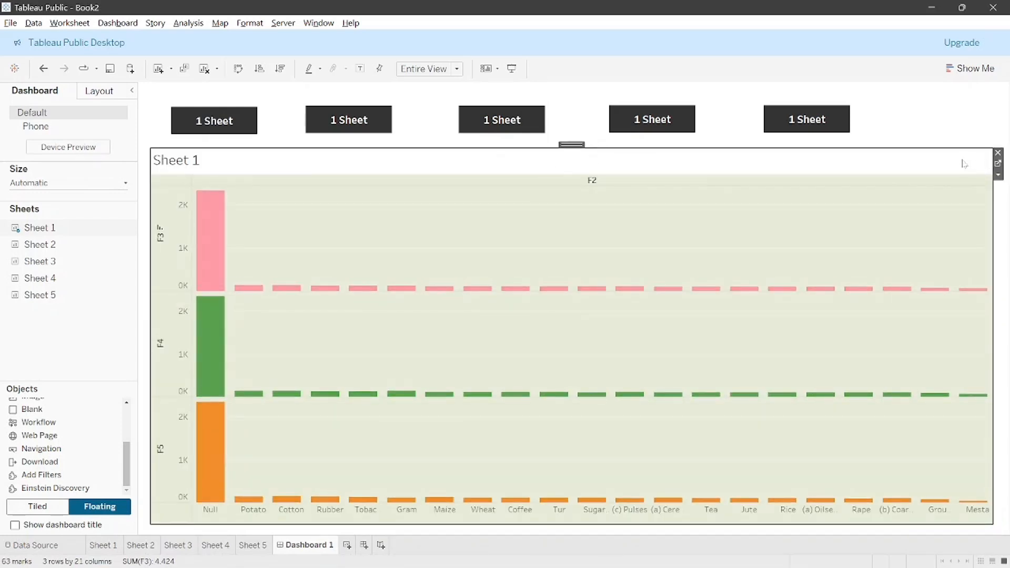
pyautogui.click(973, 129)
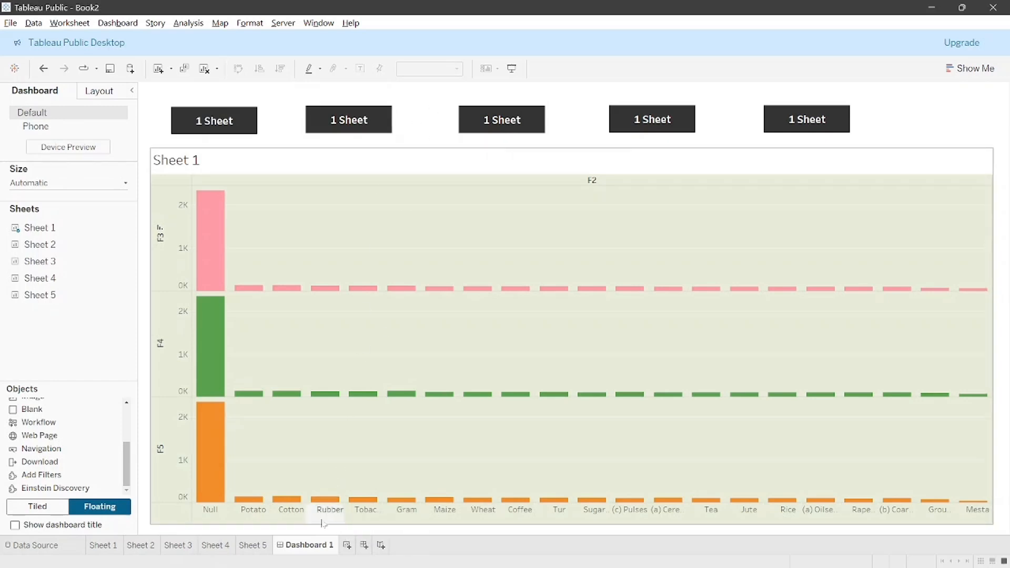
# Duplicate Dashboard 1 four times
pyautogui.rightClick(322, 550)
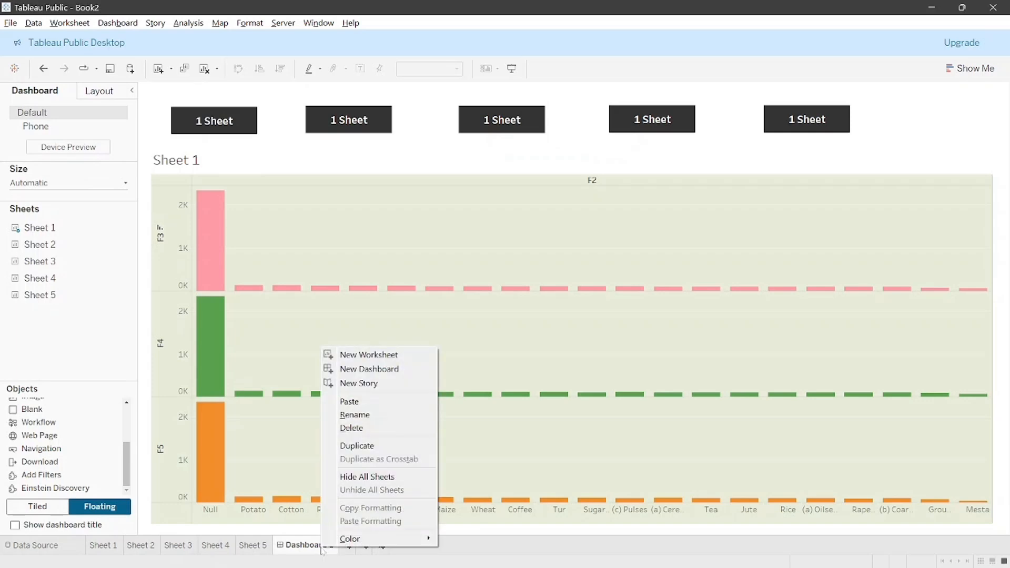
pyautogui.click(379, 446)
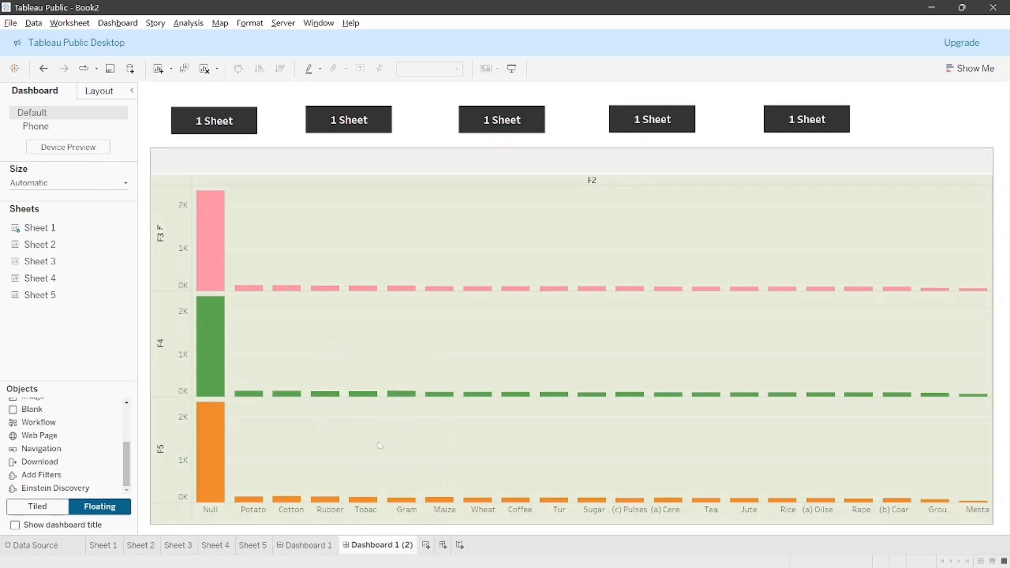
pyautogui.rightClick(326, 550)
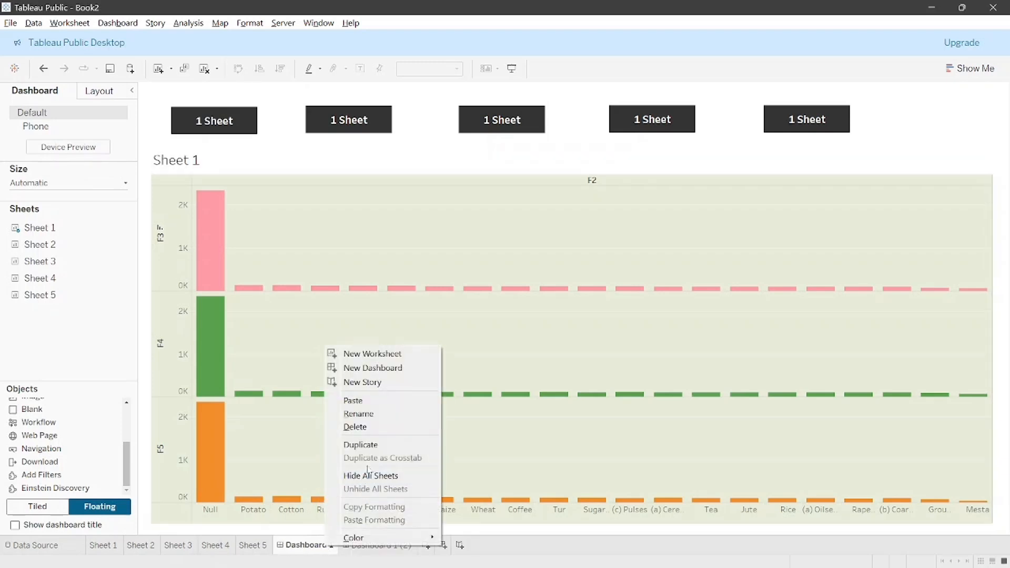
pyautogui.click(391, 445)
pyautogui.rightClick(316, 545)
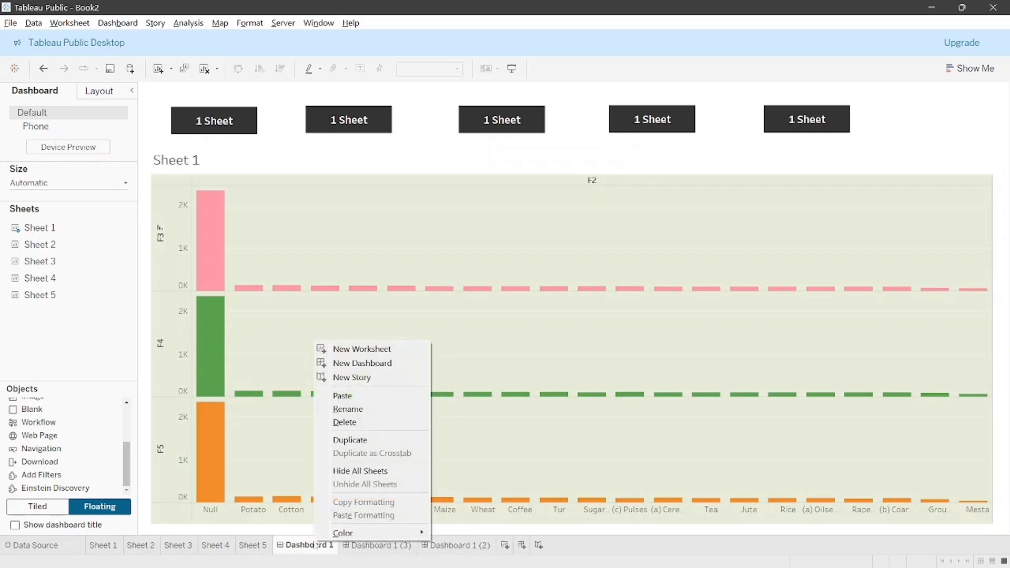
pyautogui.click(374, 444)
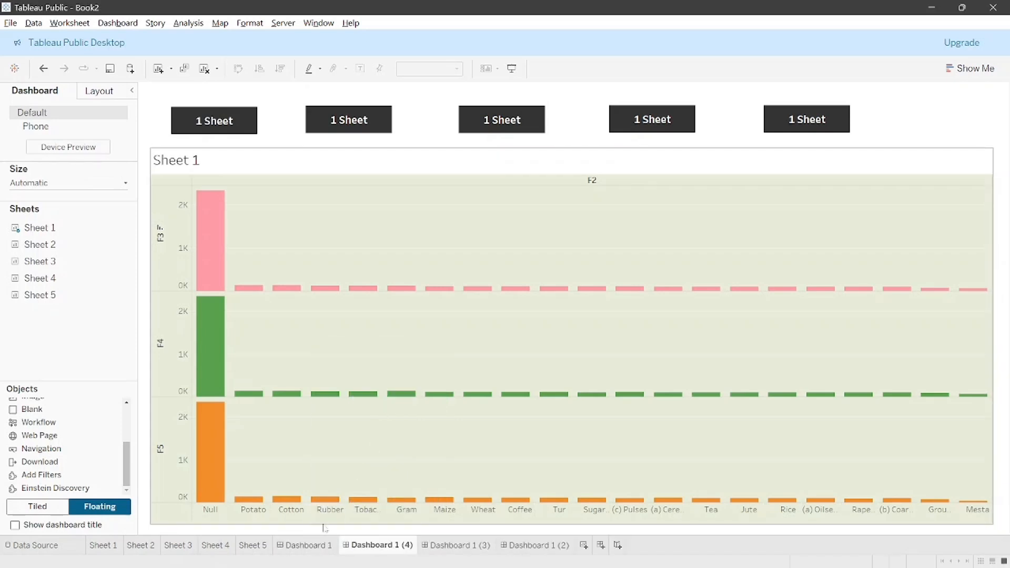
pyautogui.rightClick(318, 548)
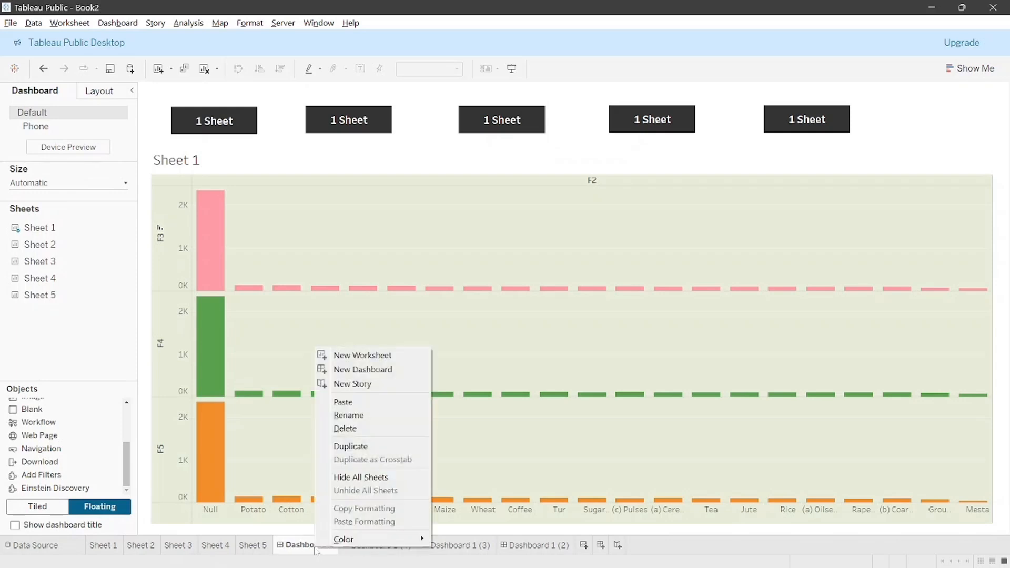
pyautogui.click(383, 447)
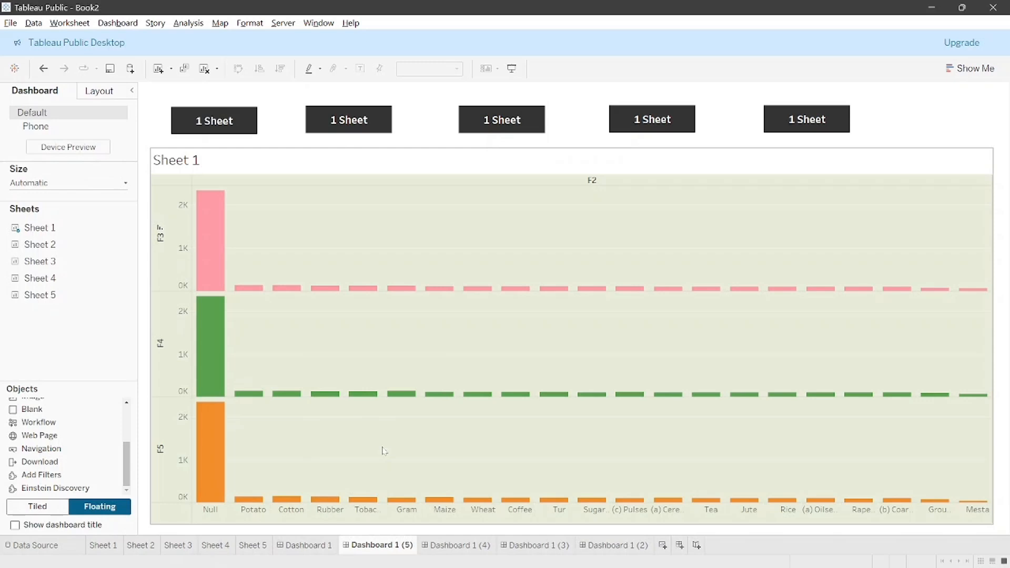
# On Dashboard 1 (5), replace the Sheet 1 view with Sheet 2 and enlarge it to fill the area beneath the buttons
pyautogui.moveTo(401, 551)
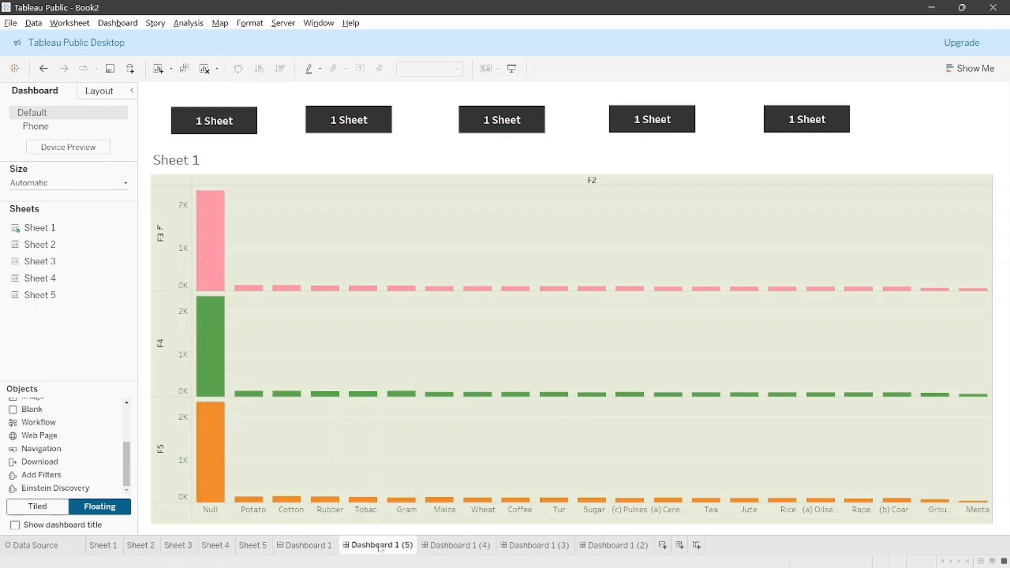
pyautogui.click(297, 198)
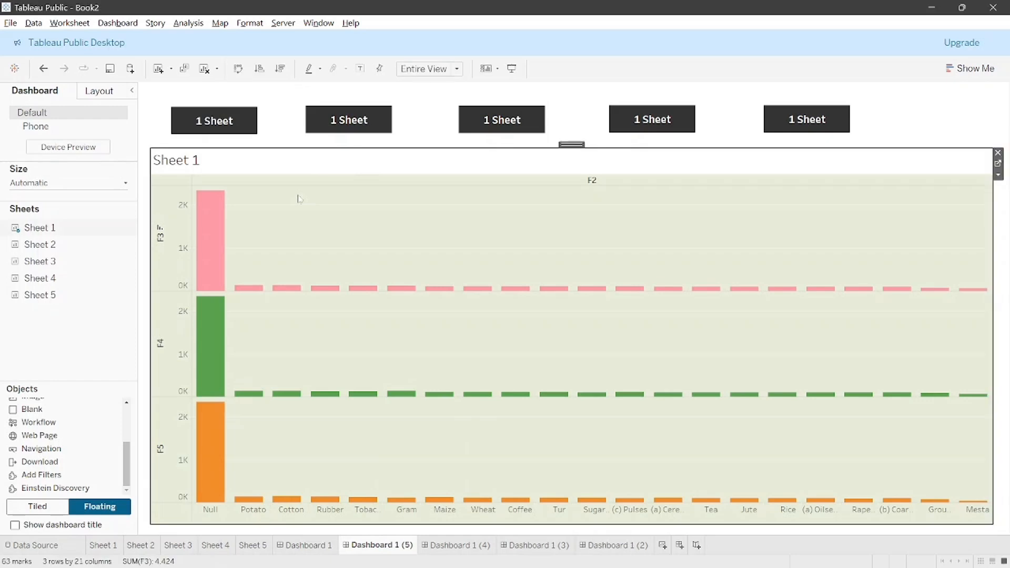
pyautogui.click(997, 153)
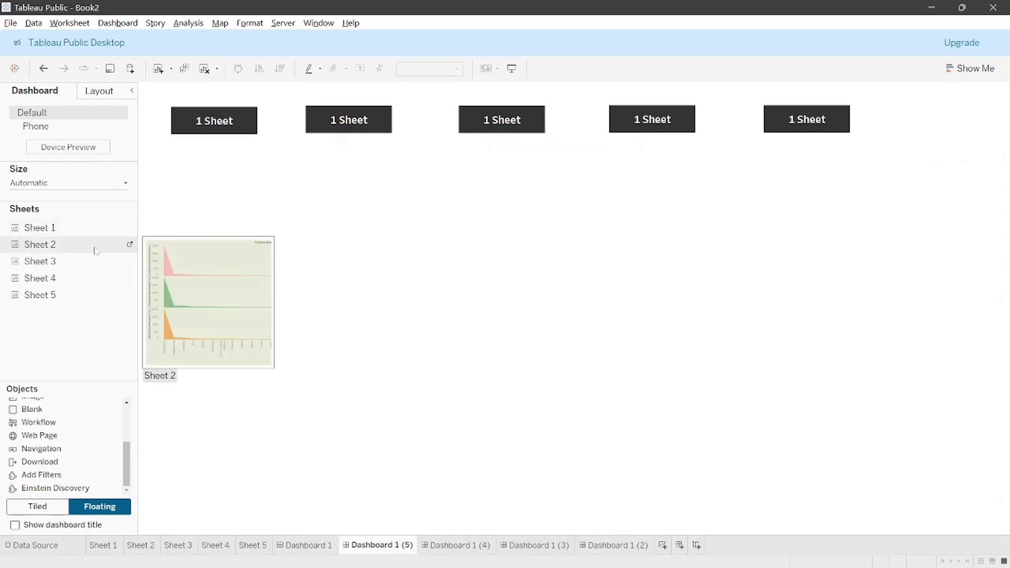
pyautogui.moveTo(94, 246); pyautogui.dragTo(151, 162)
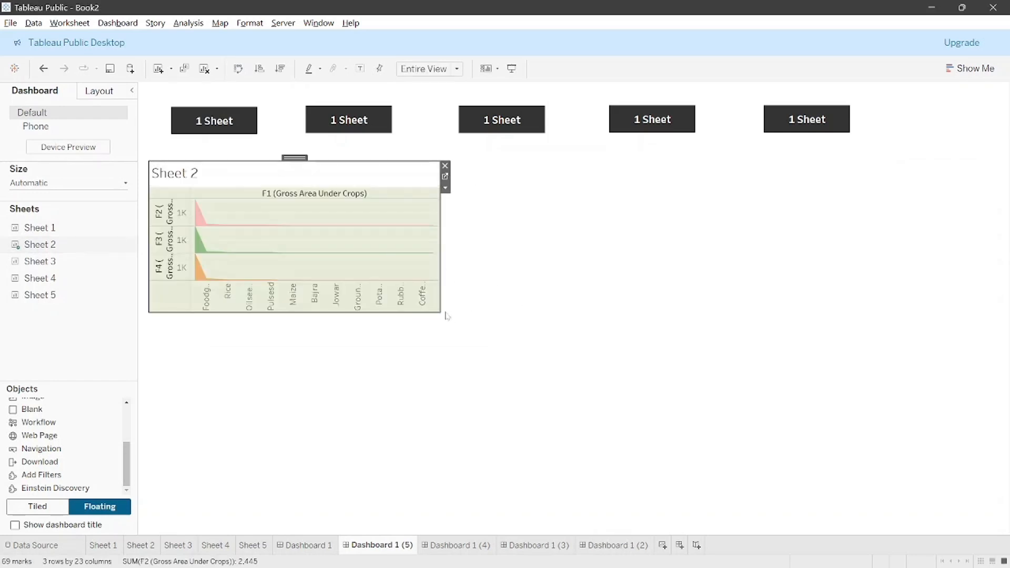
pyautogui.moveTo(440, 312); pyautogui.dragTo(735, 451)
pyautogui.moveTo(911, 516); pyautogui.dragTo(1003, 533)
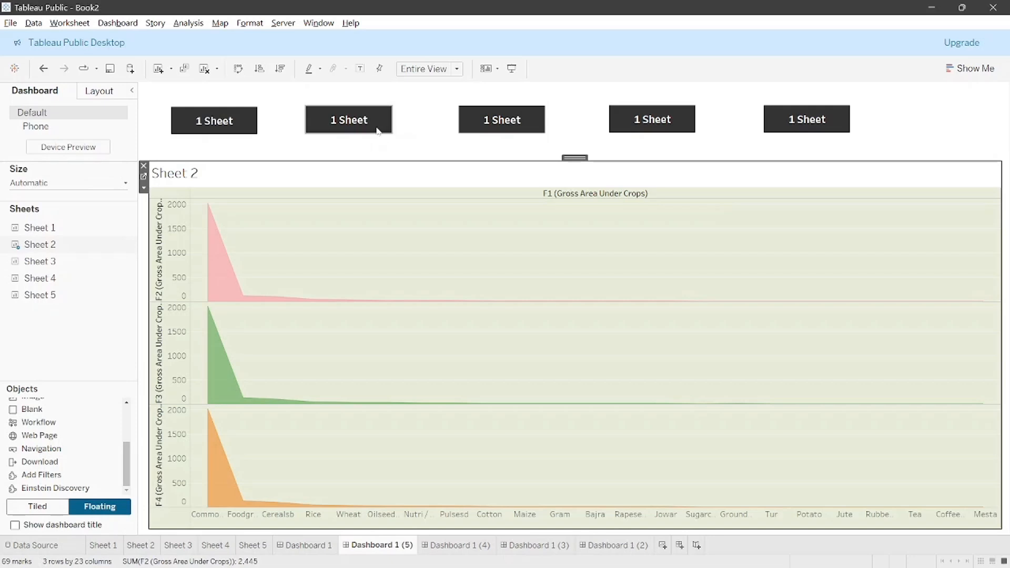
# Check the first navigation button's target and title settings on Dashboard 1 (5), leaving them as they are
pyautogui.click(376, 128)
pyautogui.click(247, 130)
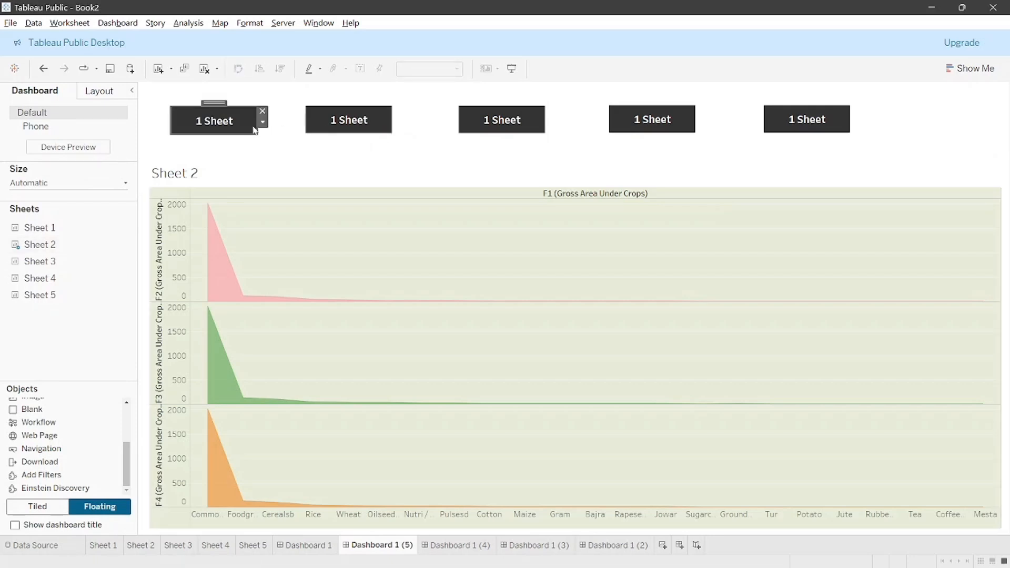
pyautogui.click(262, 124)
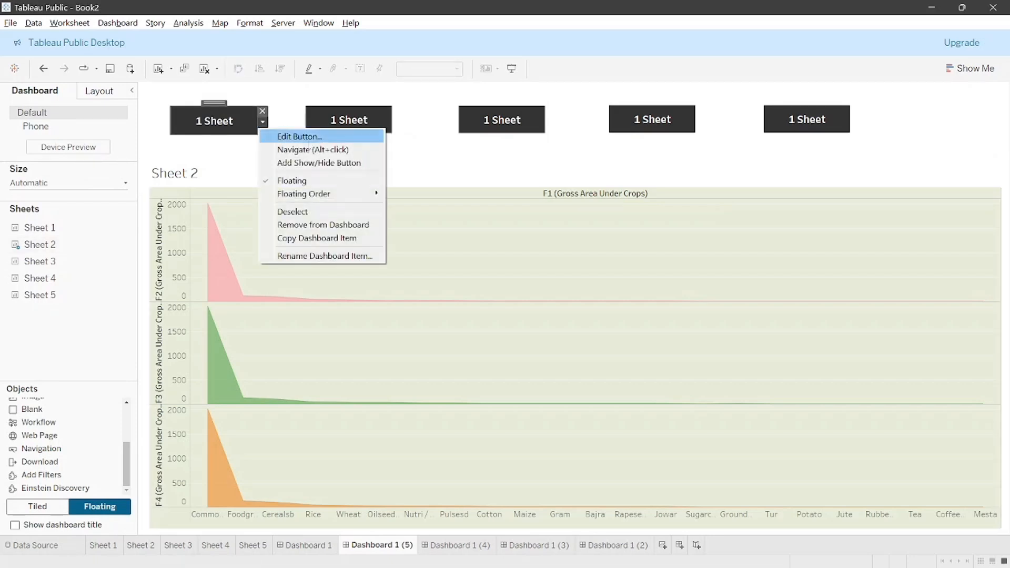
pyautogui.click(339, 138)
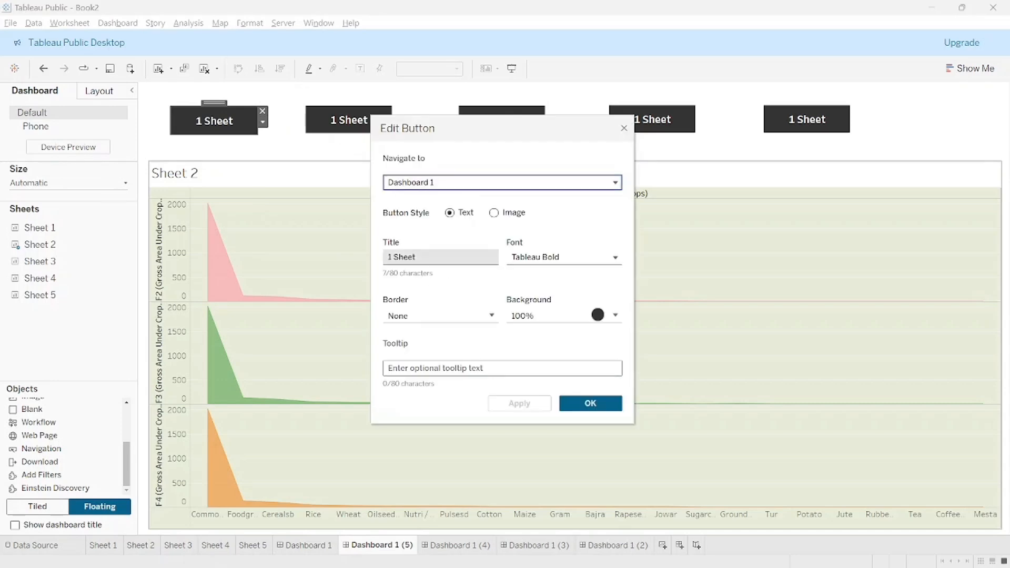
pyautogui.click(624, 129)
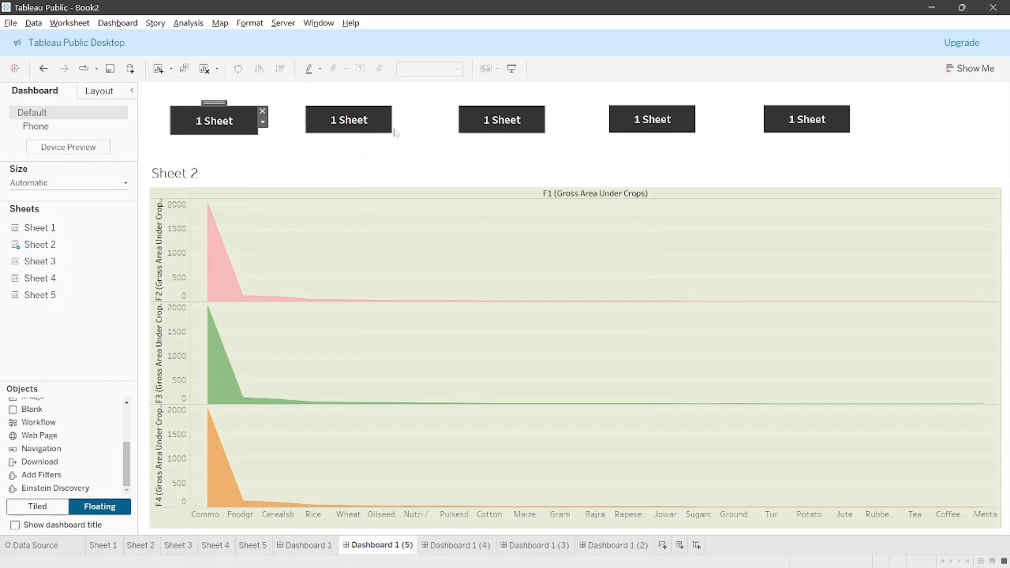
# Set the second navigation button in the row to navigate to Dashboard 1 (5)
pyautogui.click(387, 129)
pyautogui.click(397, 121)
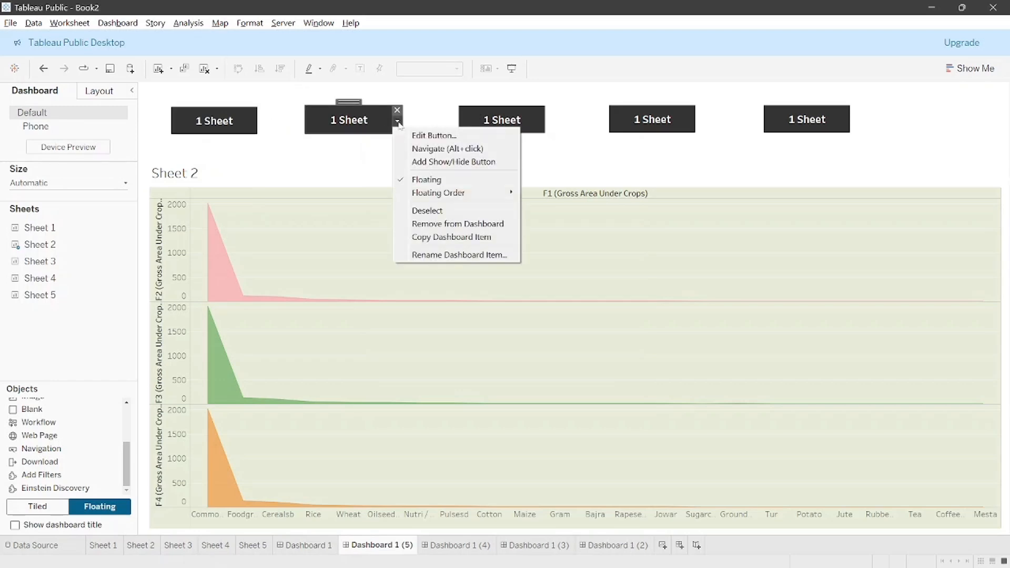
pyautogui.click(421, 136)
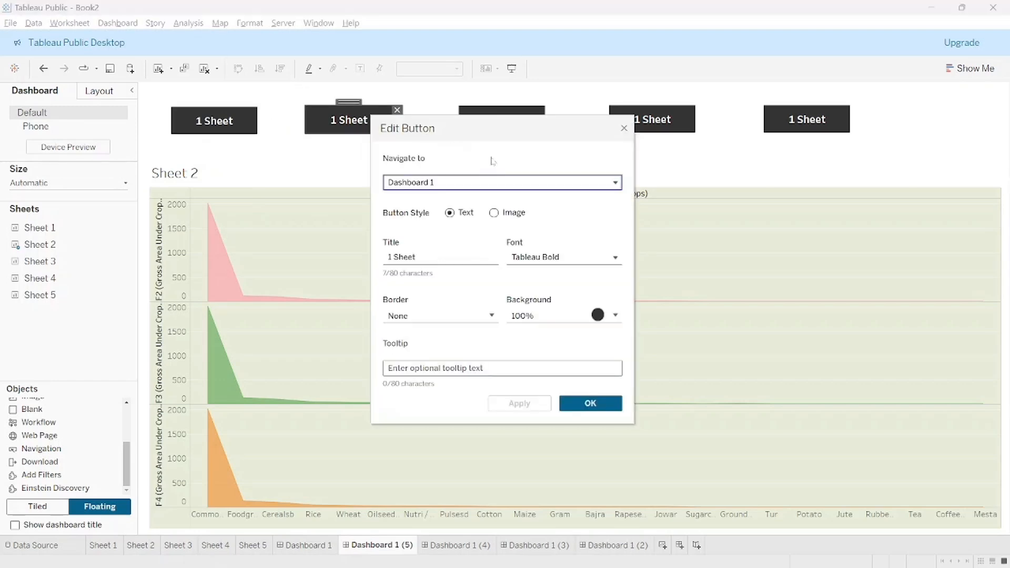
pyautogui.click(494, 182)
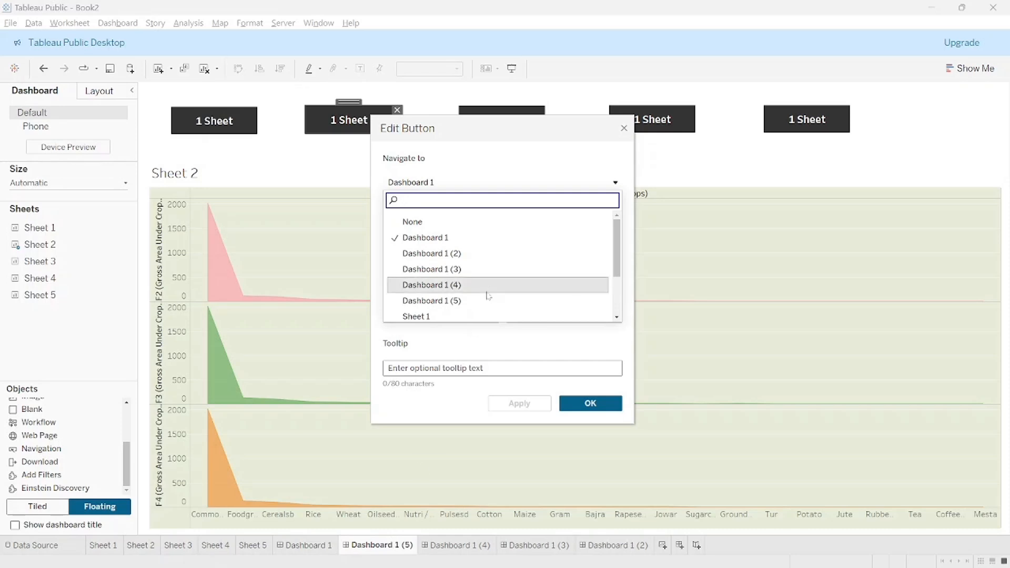
pyautogui.click(460, 301)
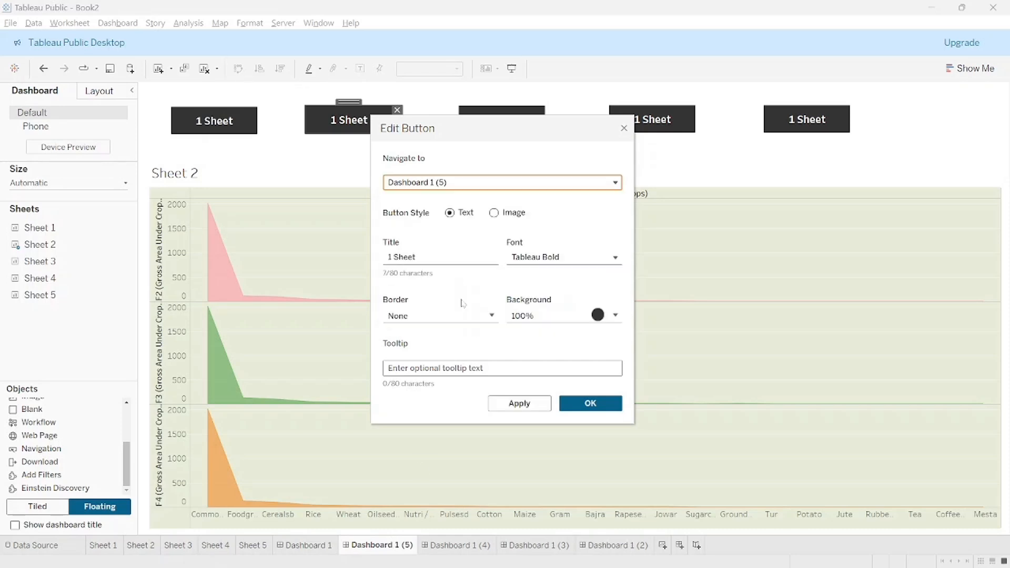
pyautogui.click(569, 403)
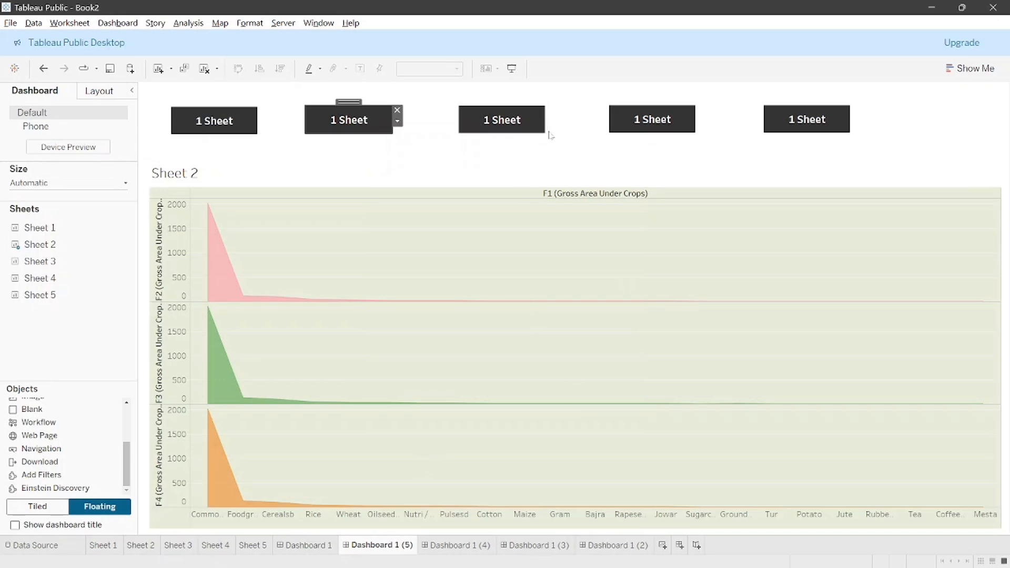
# Set the third navigation button in the row to navigate to Dashboard 1 (4)
pyautogui.click(534, 126)
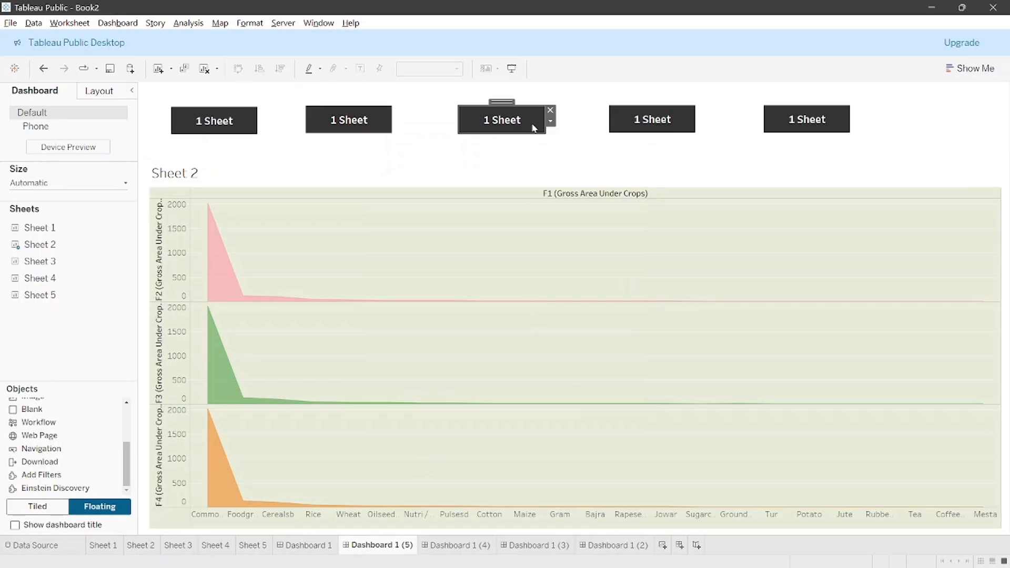
pyautogui.click(550, 123)
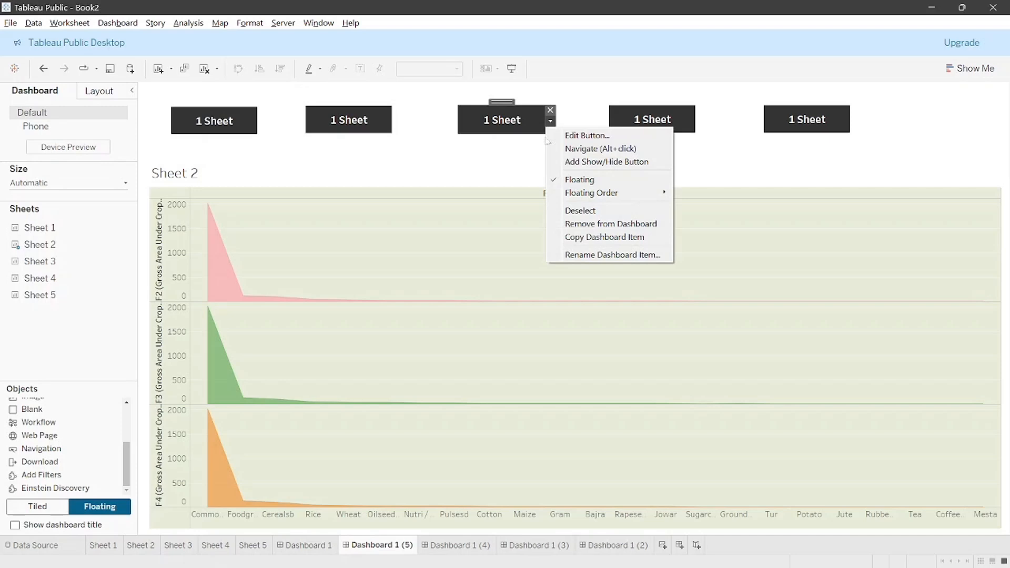
pyautogui.click(574, 138)
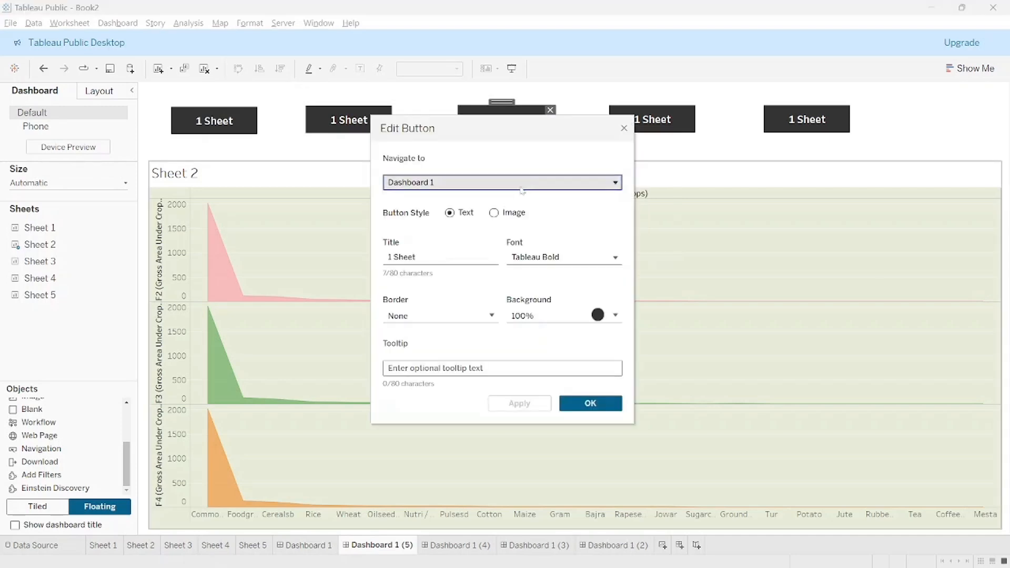
pyautogui.click(521, 185)
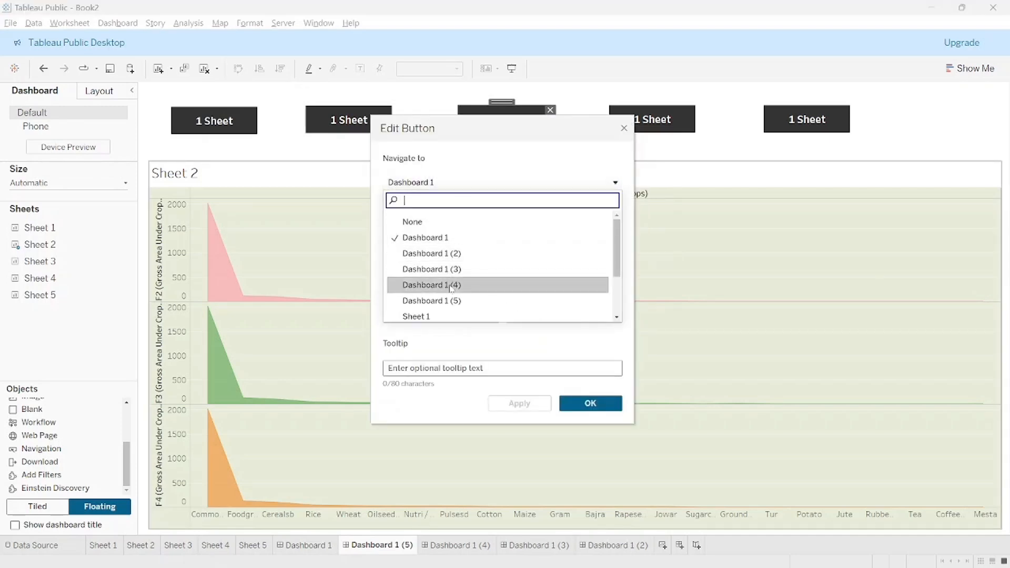
pyautogui.click(451, 285)
pyautogui.click(583, 402)
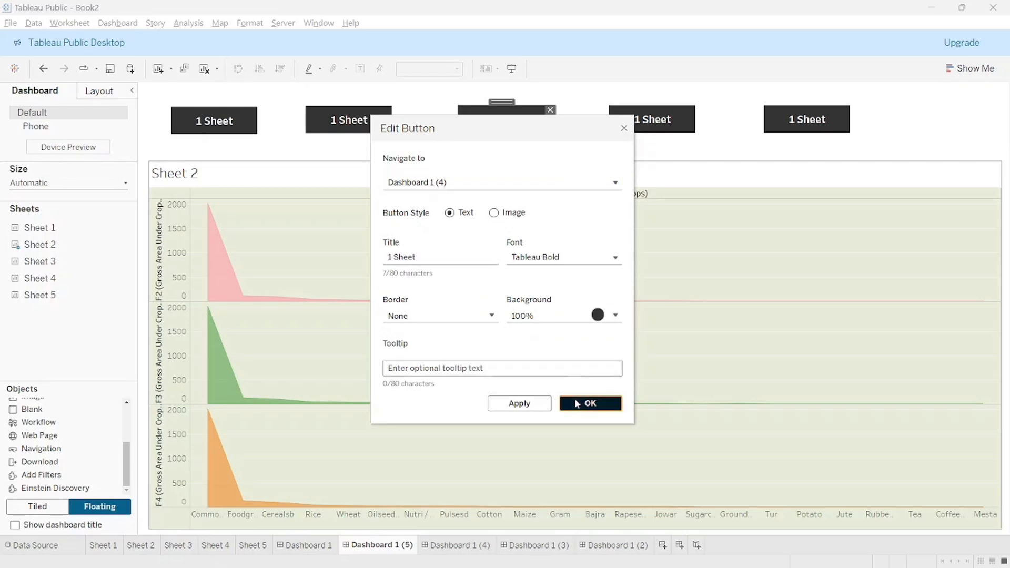
# Set the fourth navigation button on Dashboard 1 (5) to navigate to Dashboard 1 (3)
pyautogui.click(692, 126)
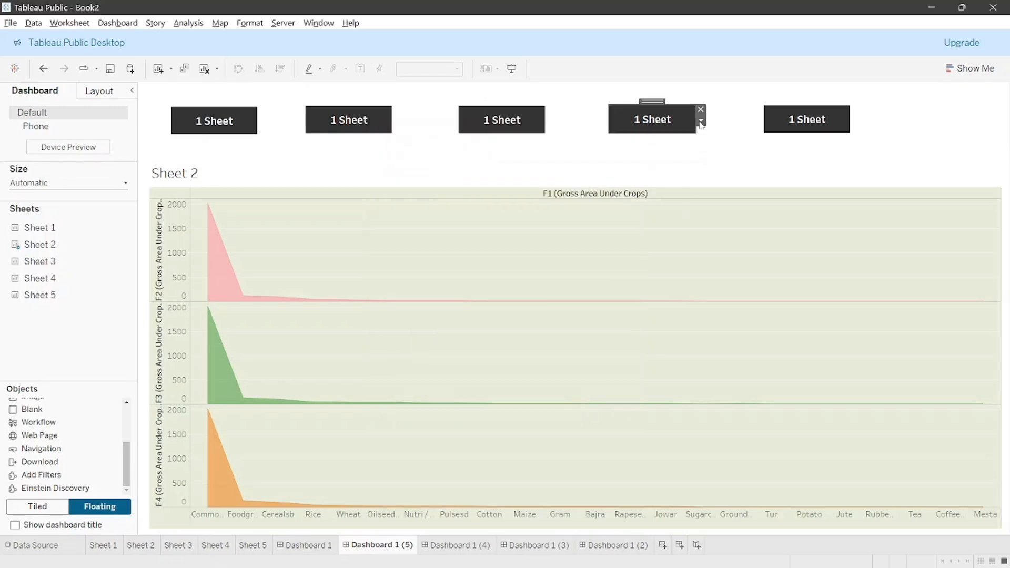
pyautogui.click(702, 121)
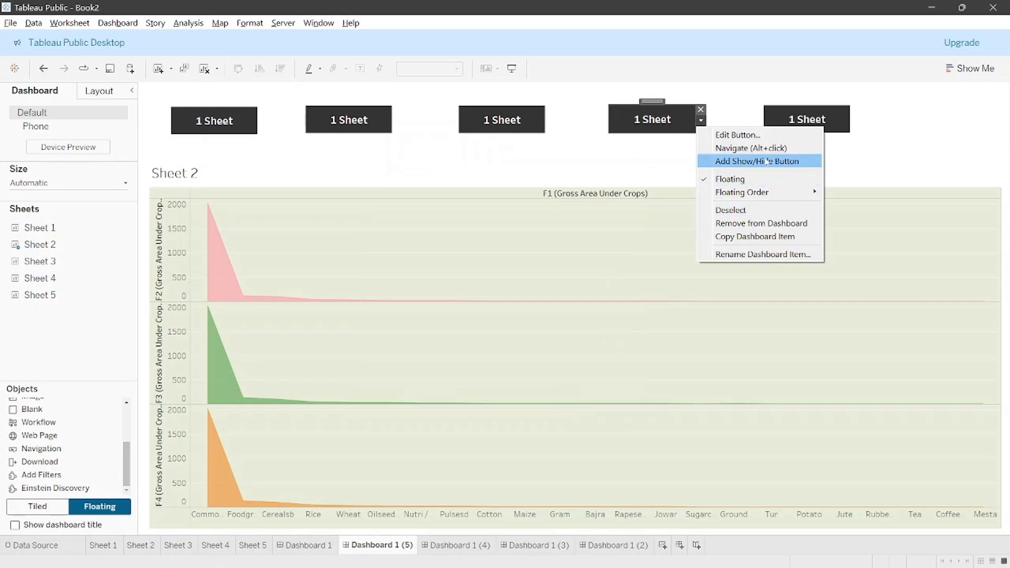
pyautogui.click(780, 133)
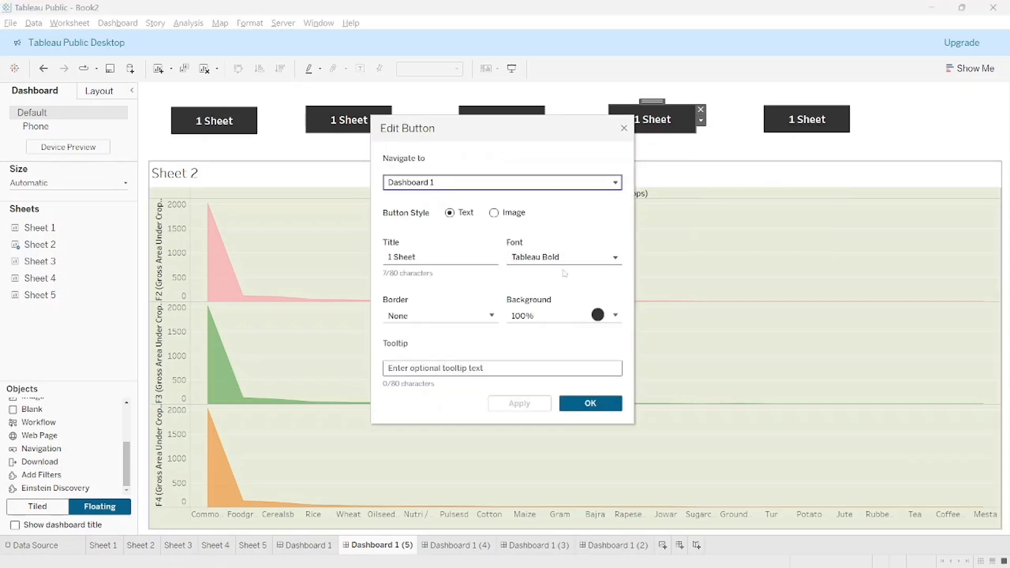
pyautogui.click(573, 182)
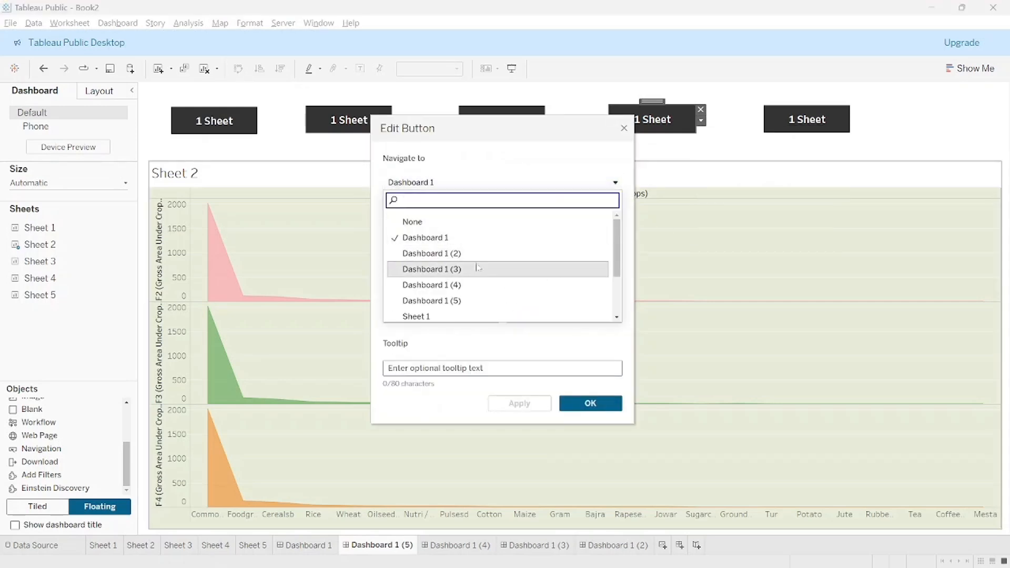
pyautogui.click(467, 270)
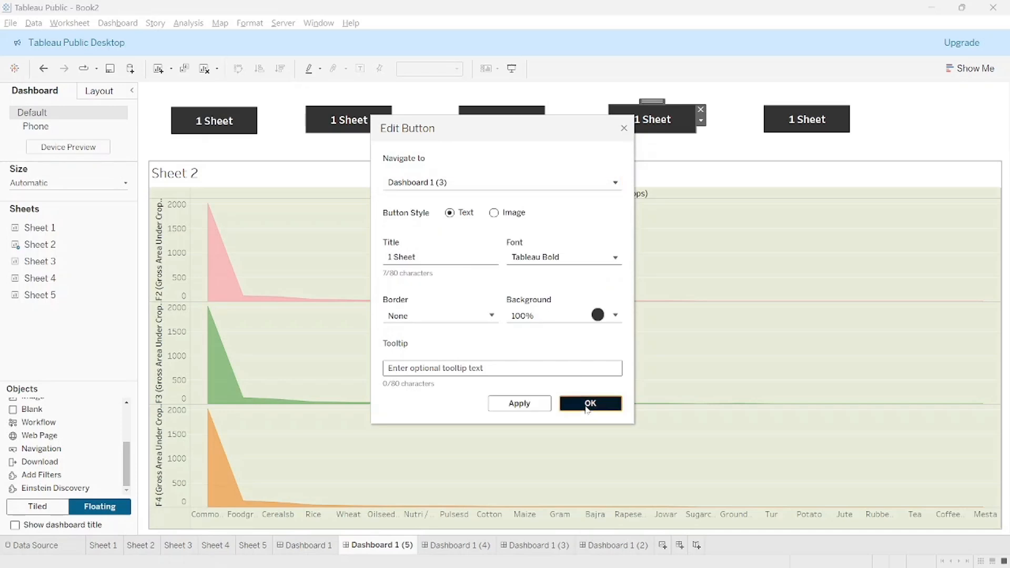
pyautogui.click(590, 404)
# Set the fifth navigation button on Dashboard 1 (5) to navigate to Dashboard 1 (2)
pyautogui.click(843, 118)
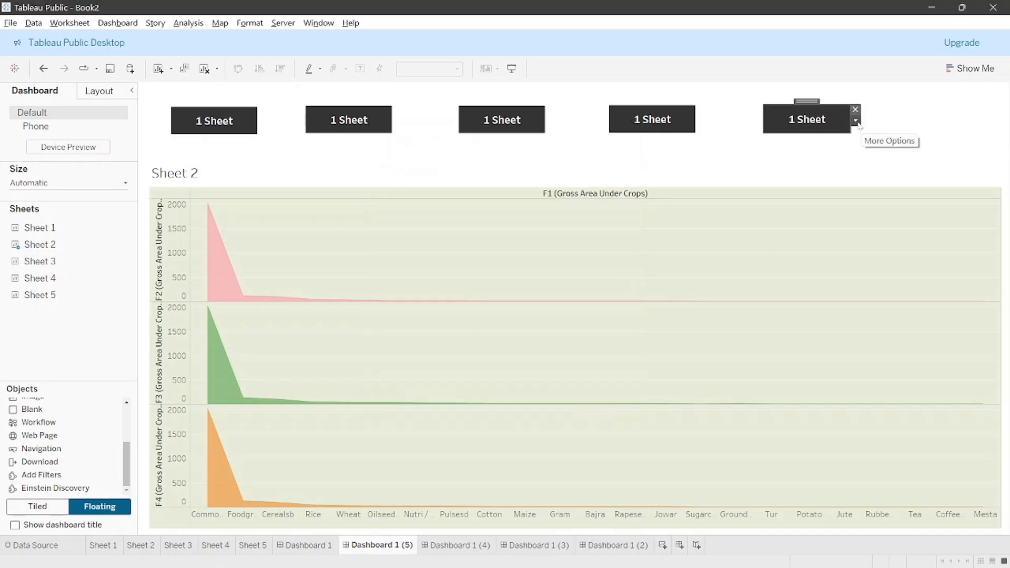
pyautogui.click(855, 121)
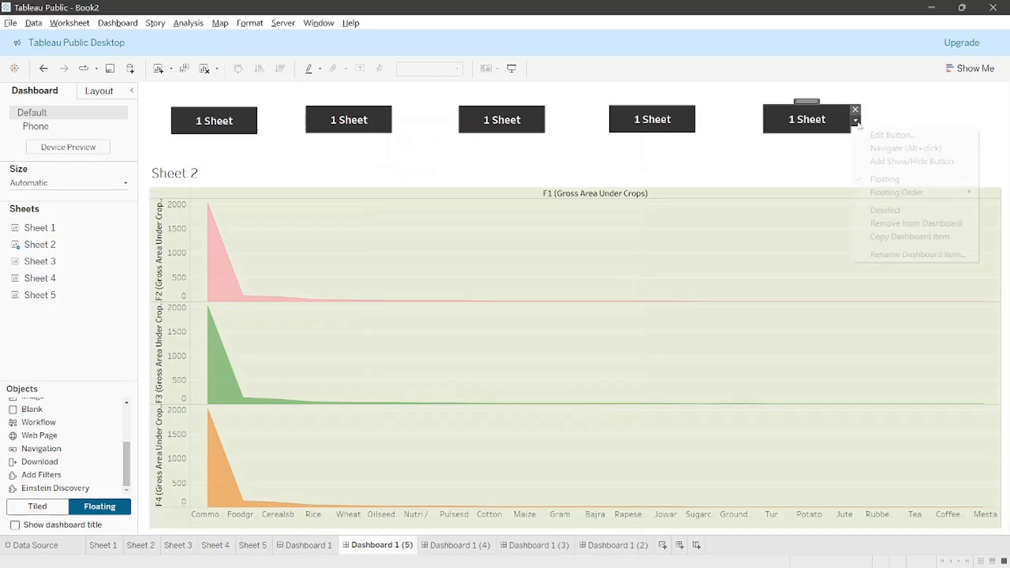
pyautogui.click(922, 137)
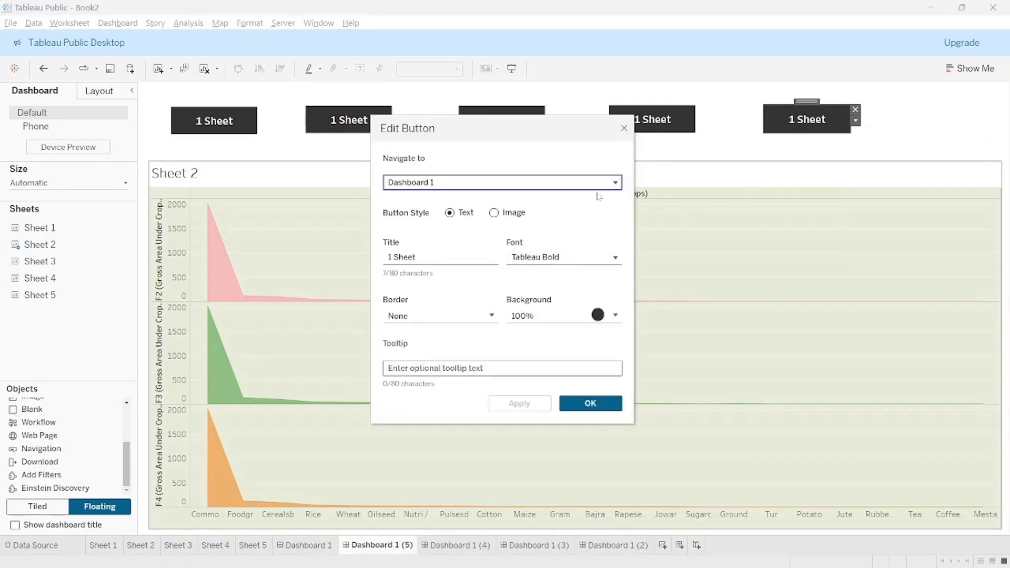
pyautogui.click(606, 183)
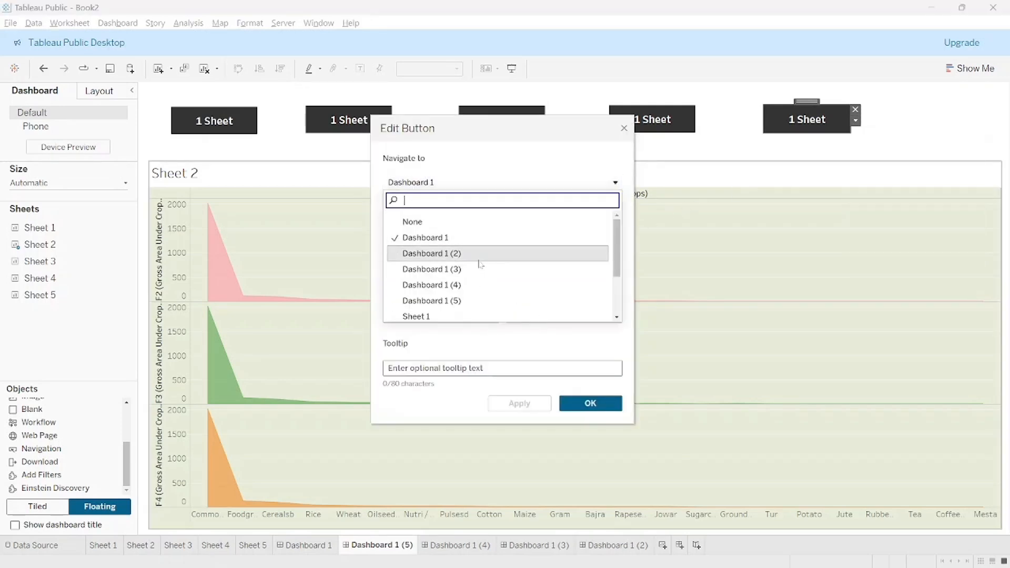
pyautogui.click(480, 255)
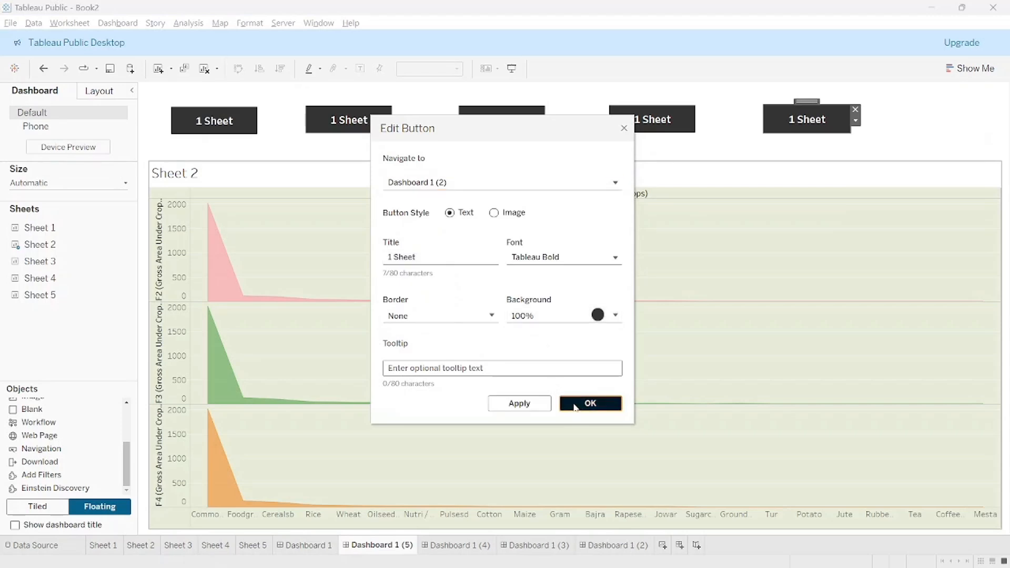
pyautogui.click(575, 406)
# On Dashboard 1, set the second navigation button in the row to navigate to Dashboard 1 (5)
pyautogui.click(320, 547)
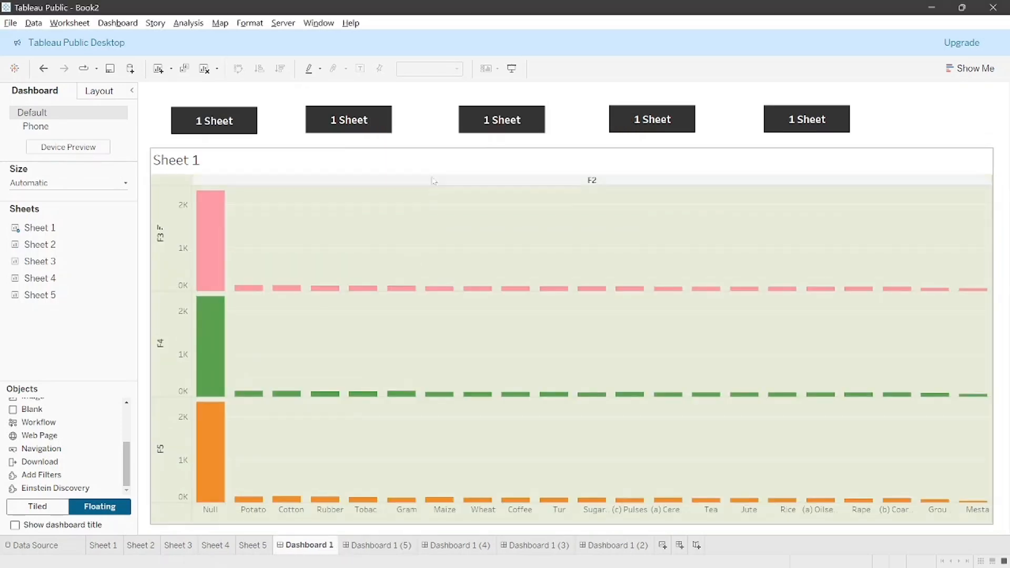
pyautogui.click(381, 132)
pyautogui.click(397, 122)
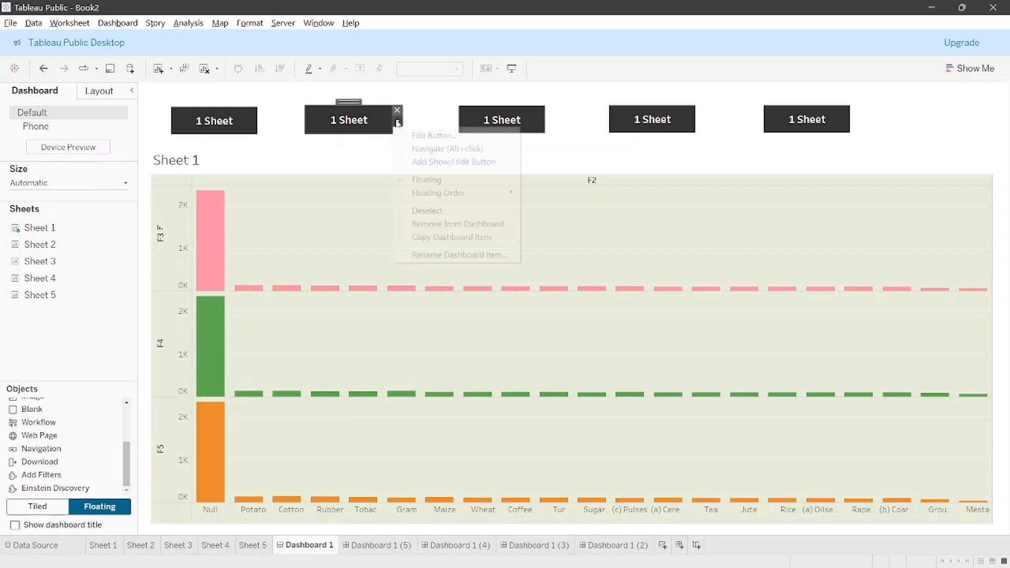
pyautogui.click(468, 136)
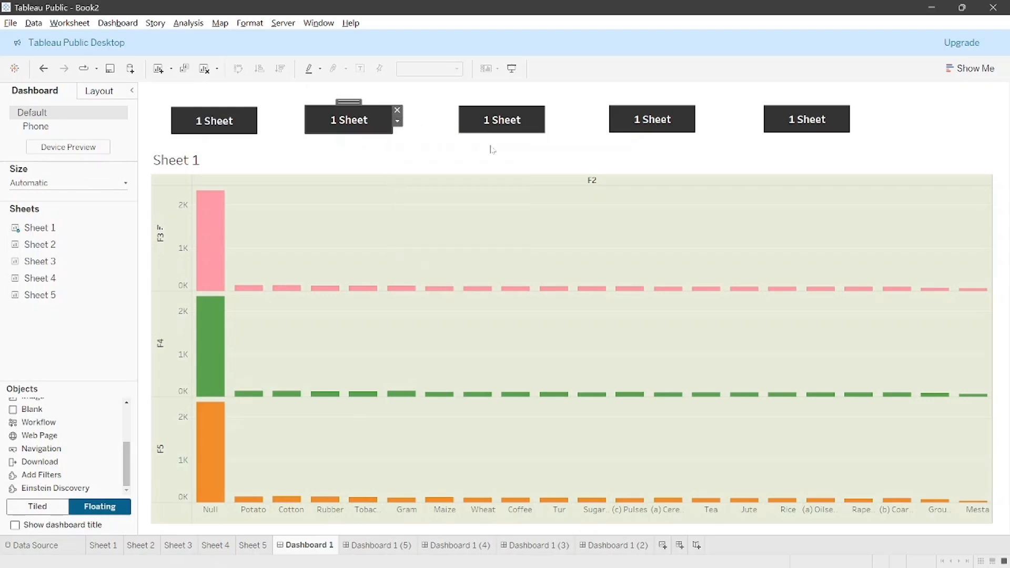
pyautogui.click(505, 182)
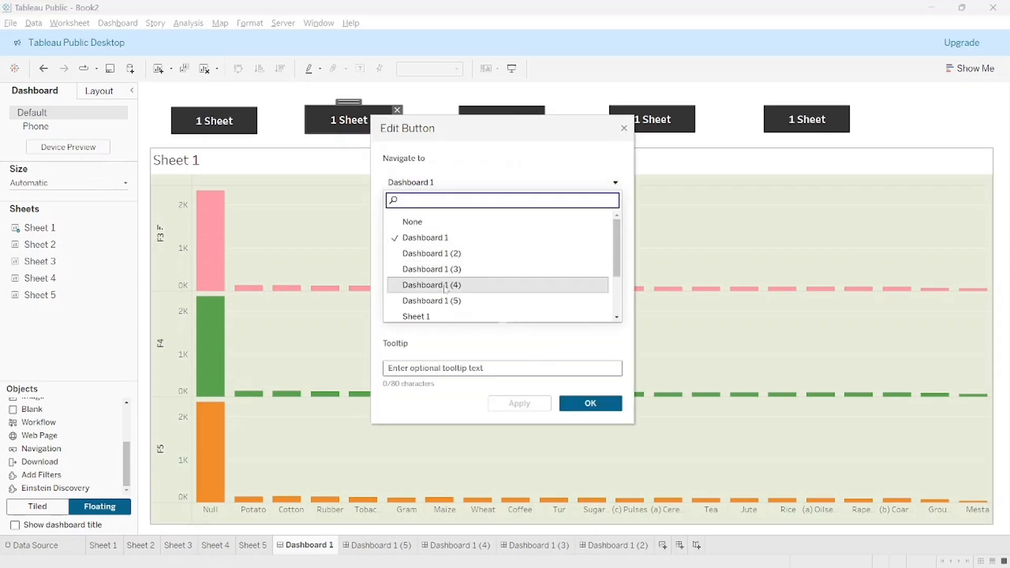
pyautogui.click(443, 300)
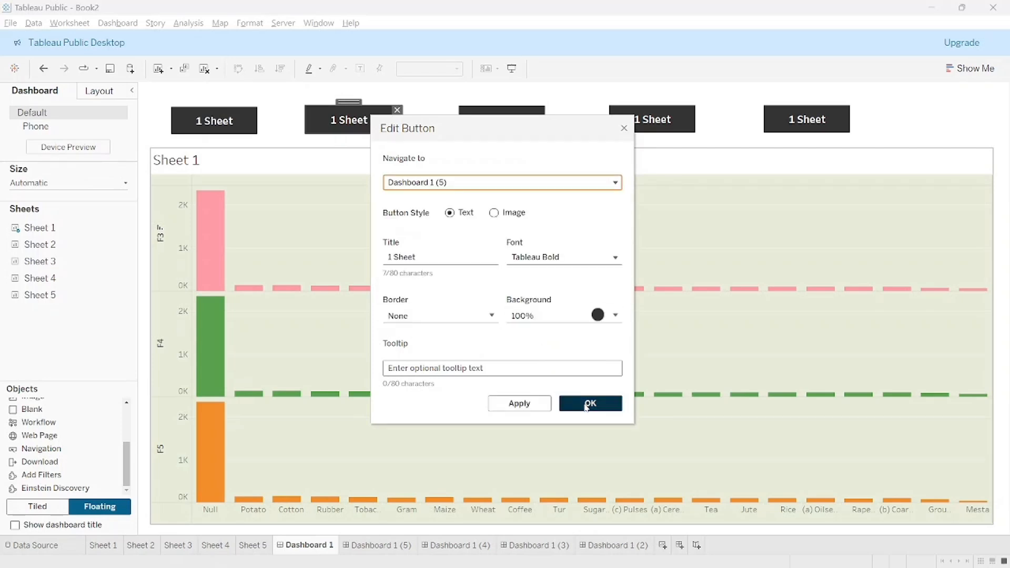
pyautogui.click(586, 404)
# Set the third navigation button on Dashboard 1 to navigate to Dashboard 1 (4)
pyautogui.click(498, 120)
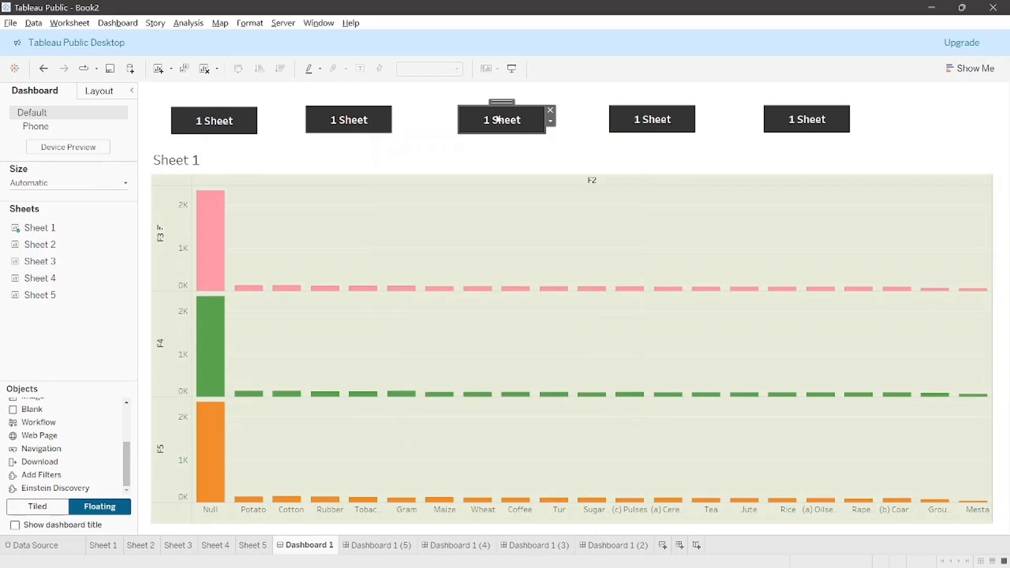
pyautogui.click(550, 121)
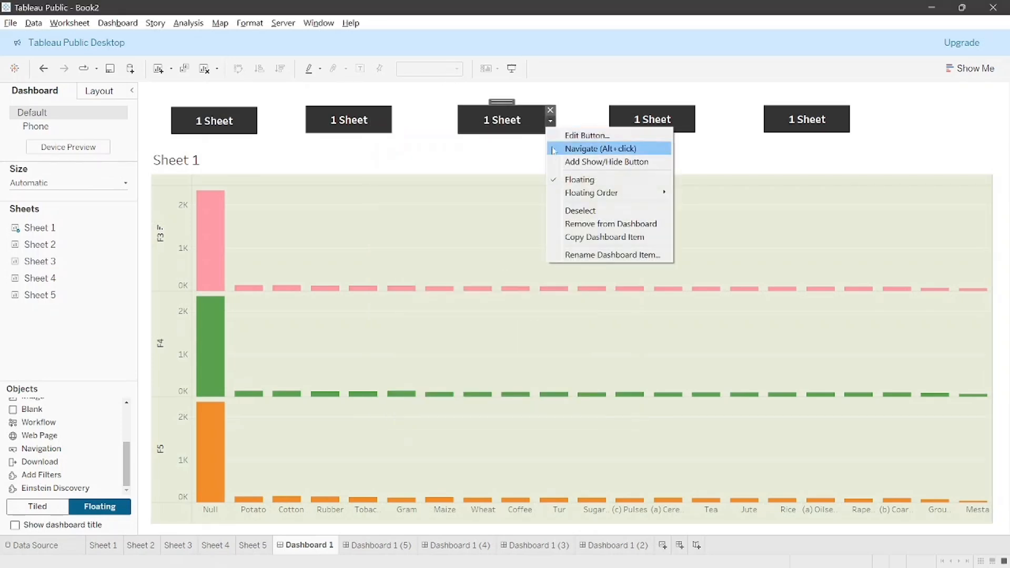
pyautogui.click(608, 137)
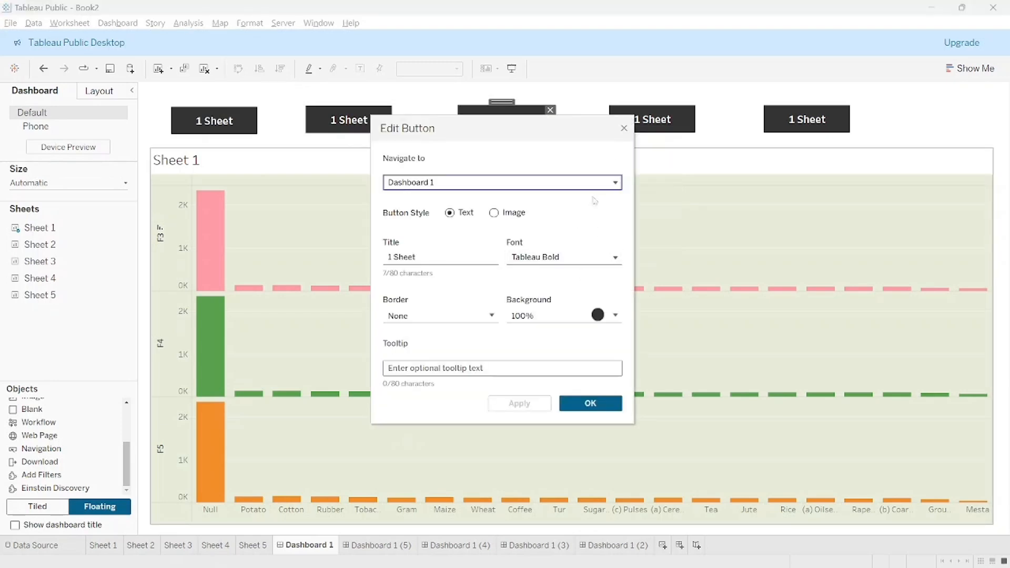
pyautogui.click(604, 184)
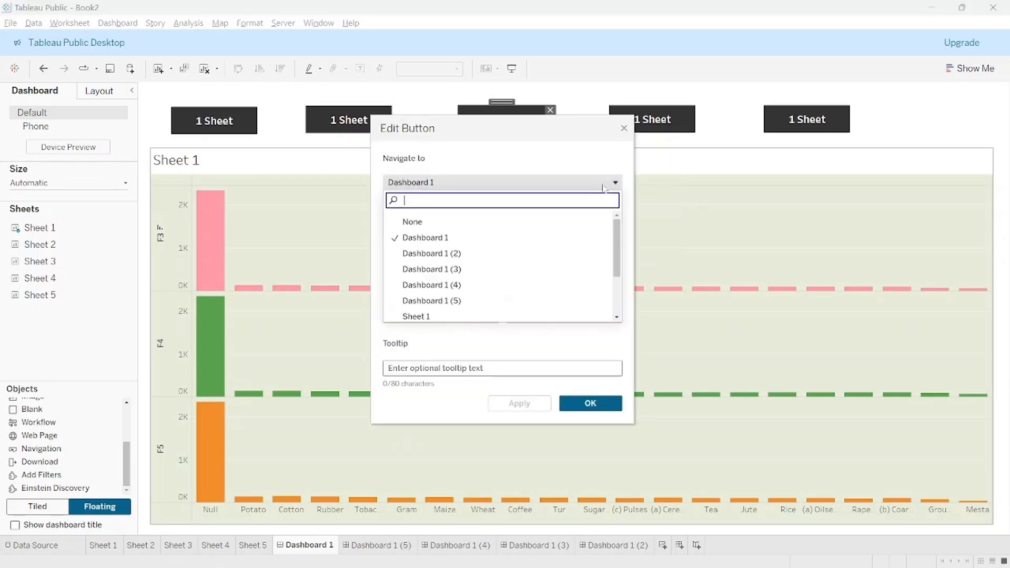
pyautogui.click(459, 284)
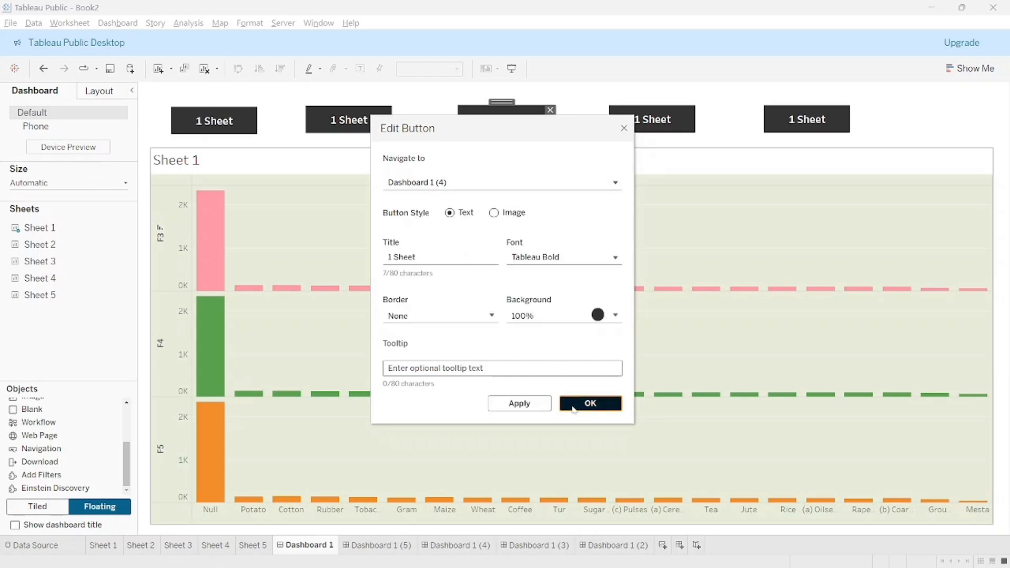
pyautogui.click(589, 403)
# Set the fourth navigation button on Dashboard 1 to navigate to Dashboard 1 (3)
pyautogui.click(693, 128)
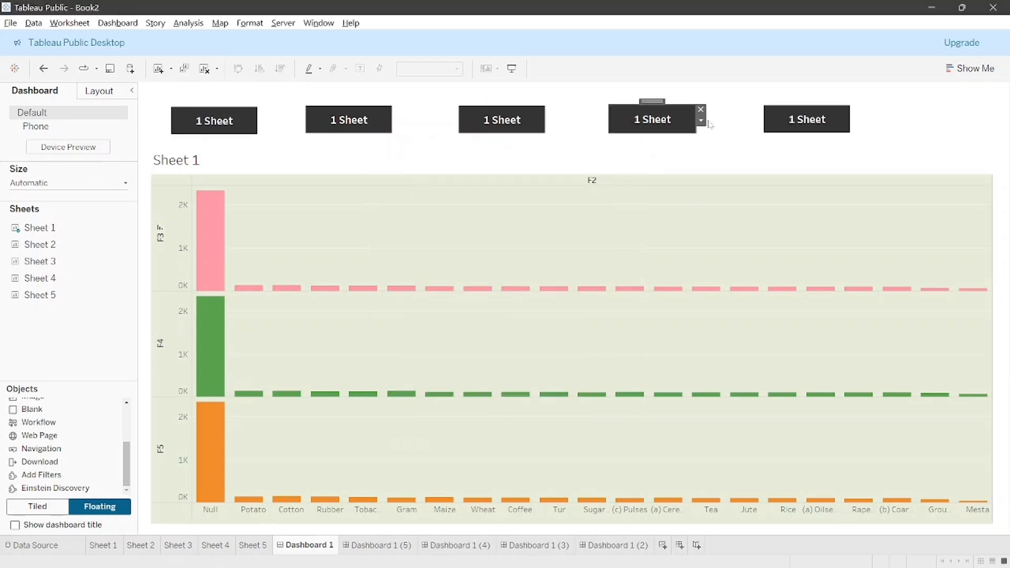
pyautogui.click(701, 121)
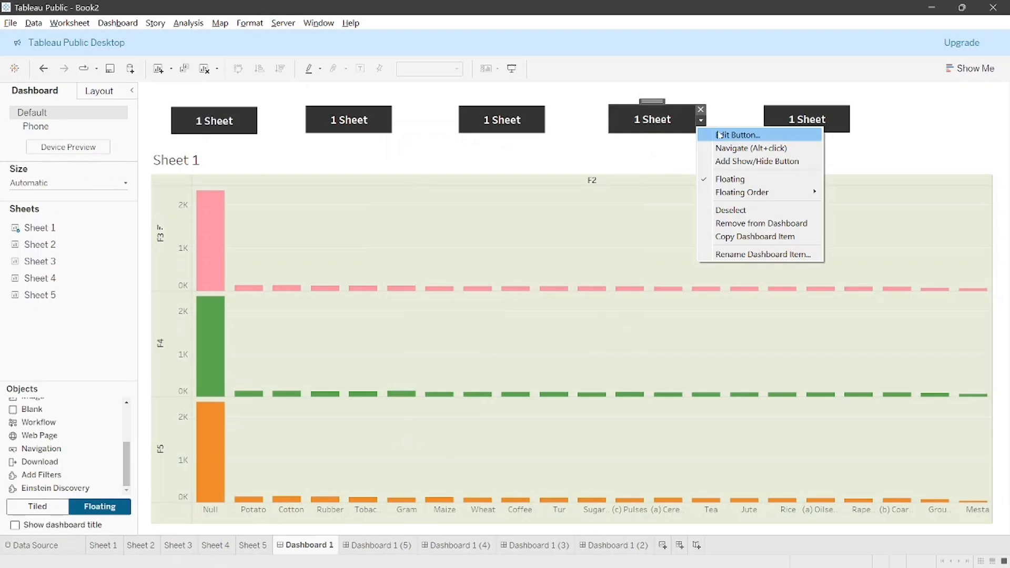
pyautogui.click(719, 135)
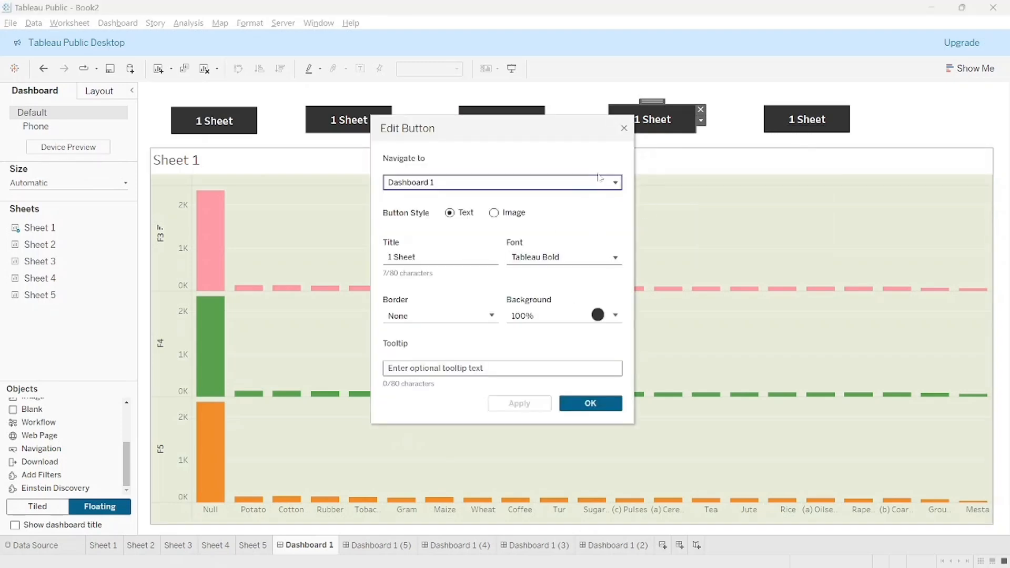
pyautogui.click(598, 179)
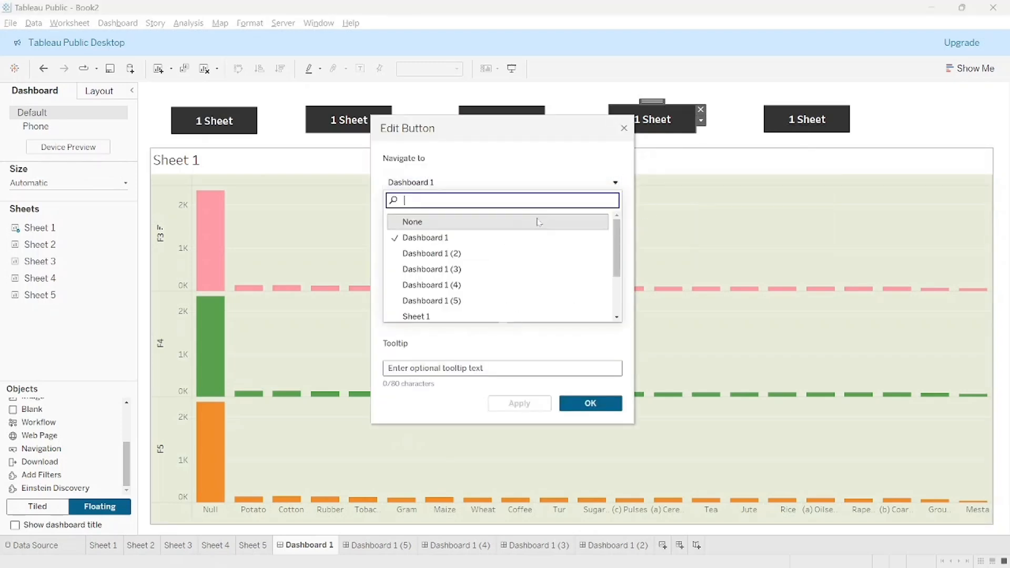
pyautogui.click(474, 270)
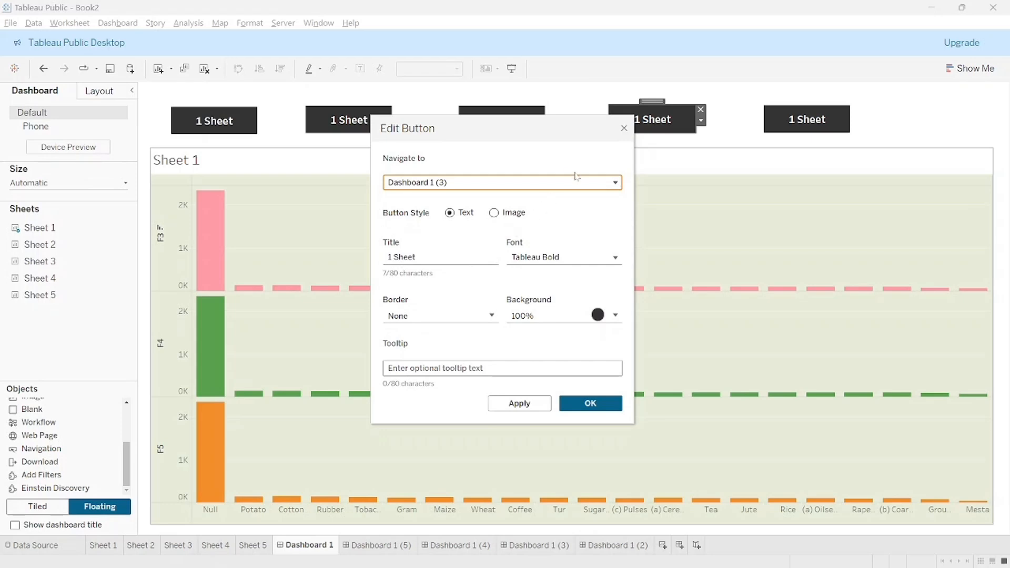
pyautogui.click(570, 408)
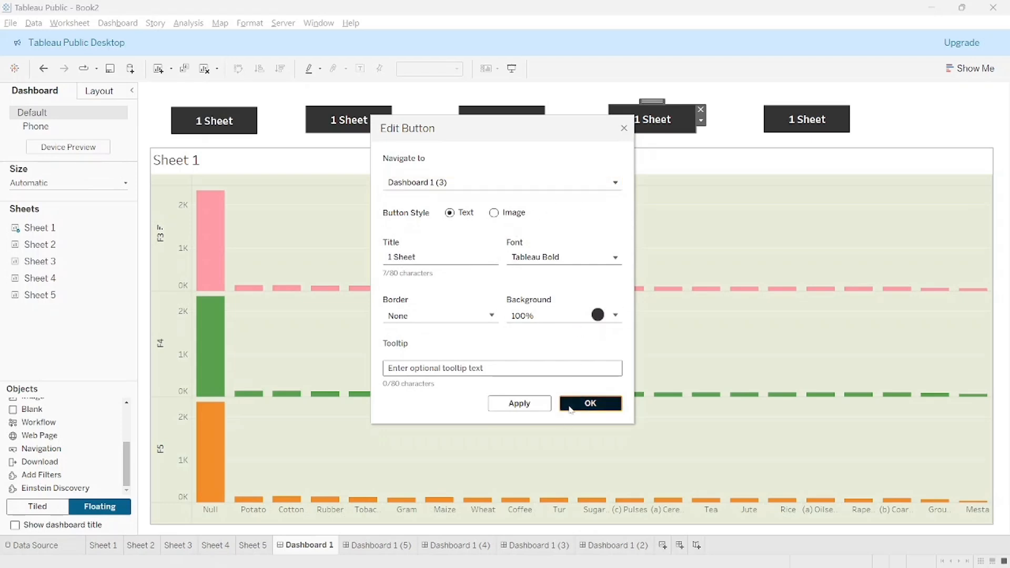
# Set the fifth navigation button on Dashboard 1 to navigate to Dashboard 1 (2)
pyautogui.click(844, 126)
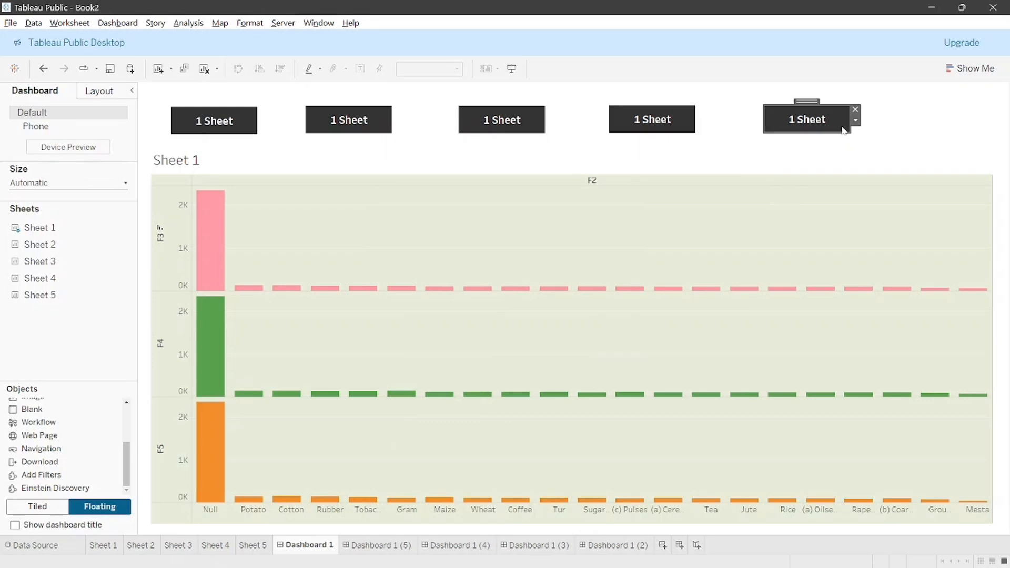
pyautogui.click(855, 121)
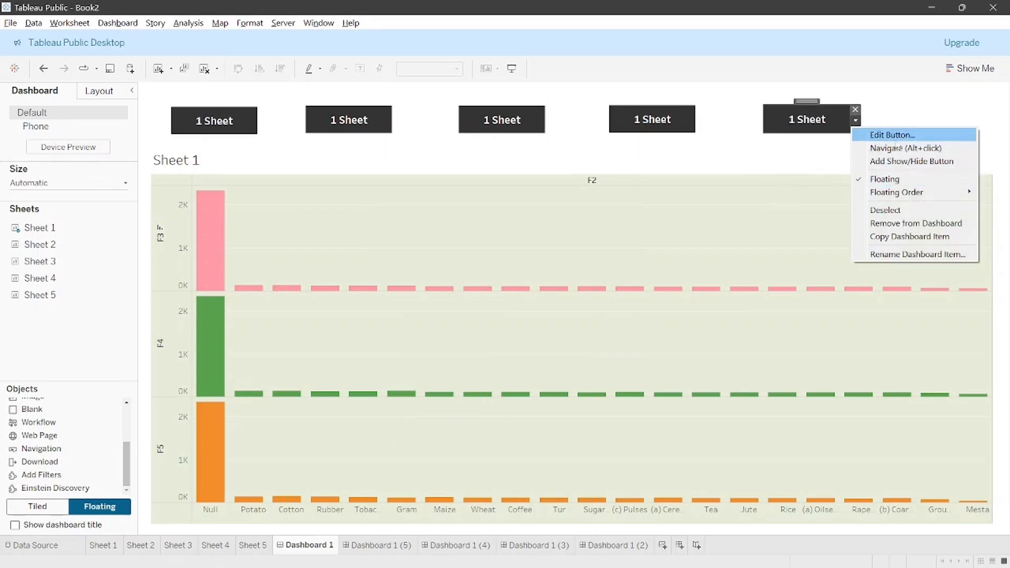
pyautogui.click(895, 138)
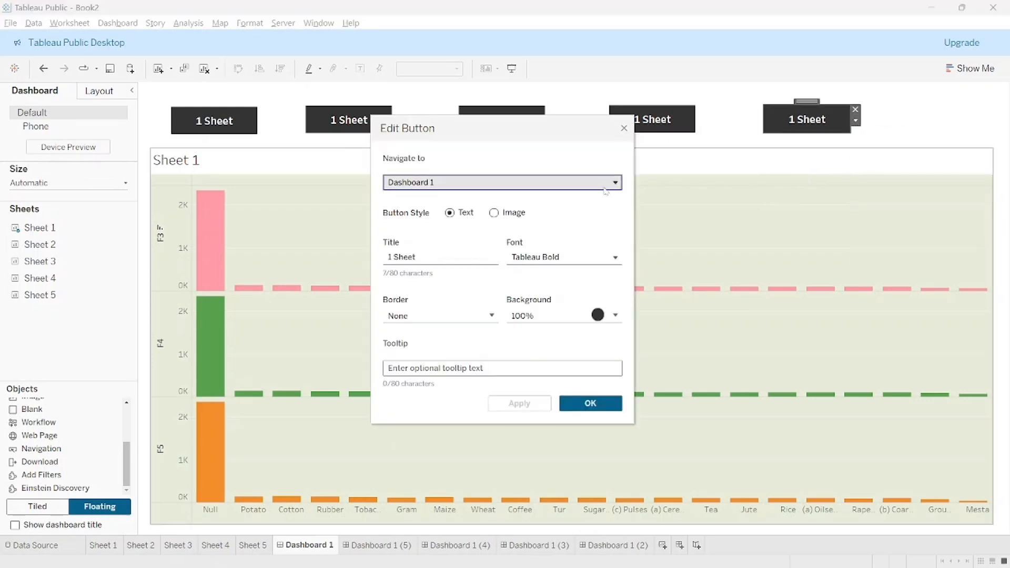
pyautogui.click(605, 183)
pyautogui.click(501, 256)
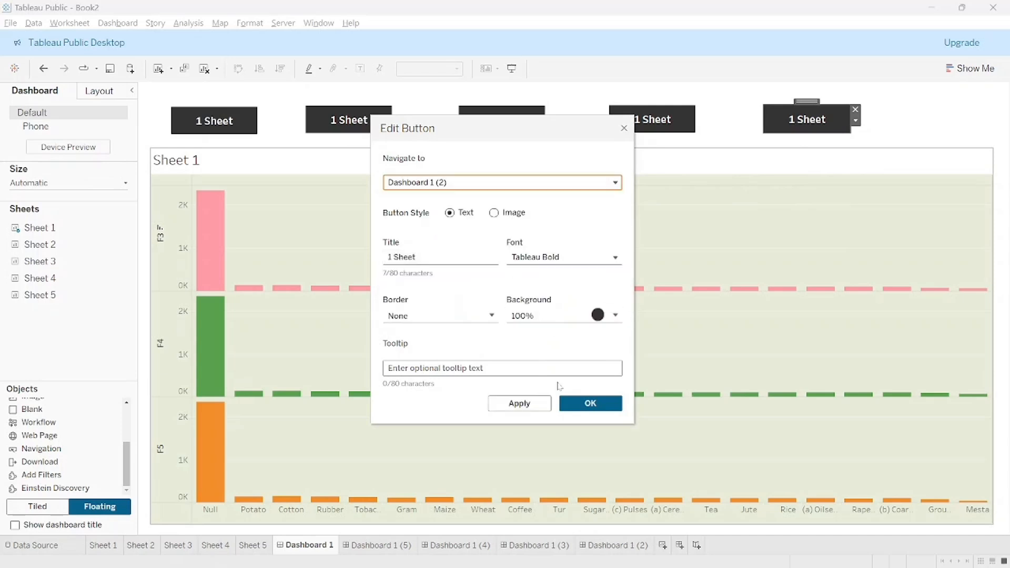
pyautogui.click(562, 403)
# On Dashboard 1 (4), remove the Sheet 1 view and place Sheet 3 as a floating view beneath the first navigation button
pyautogui.click(384, 547)
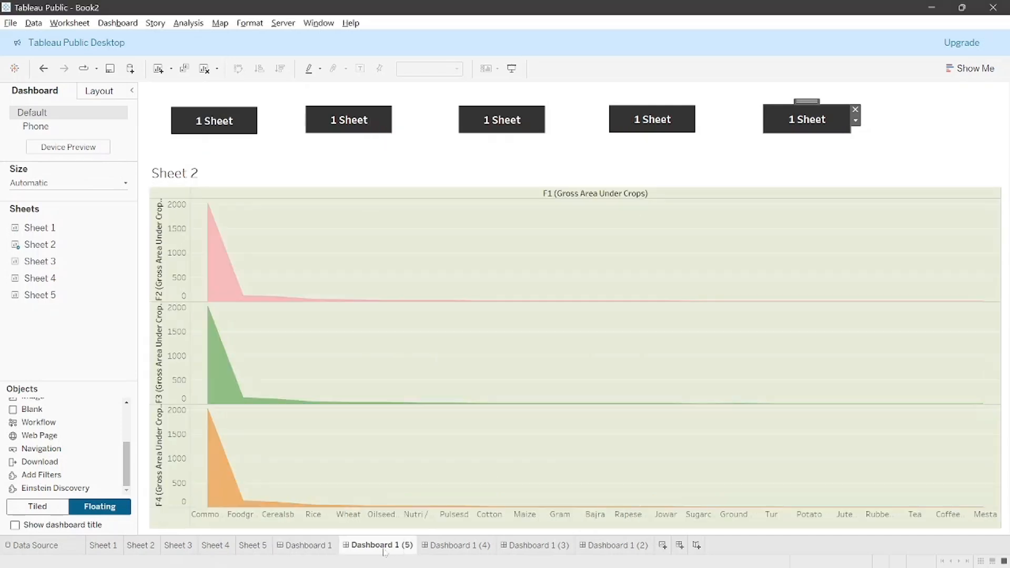
pyautogui.click(455, 547)
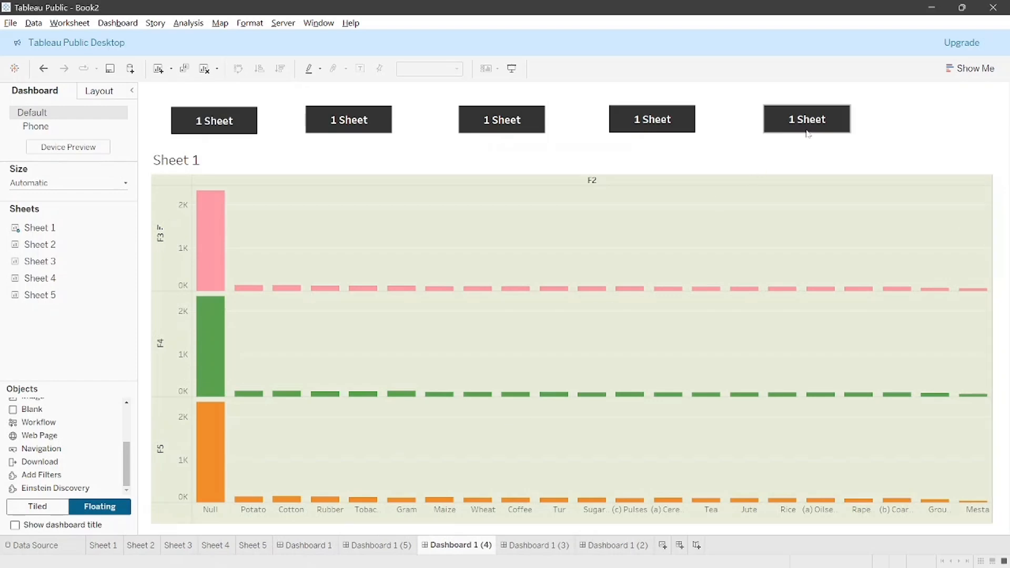
pyautogui.click(939, 158)
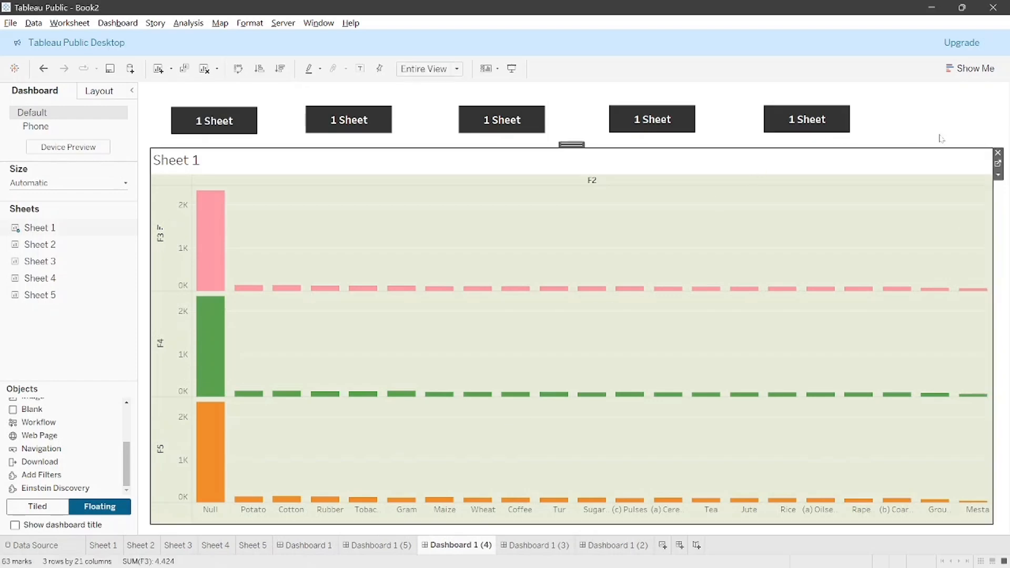
pyautogui.click(997, 153)
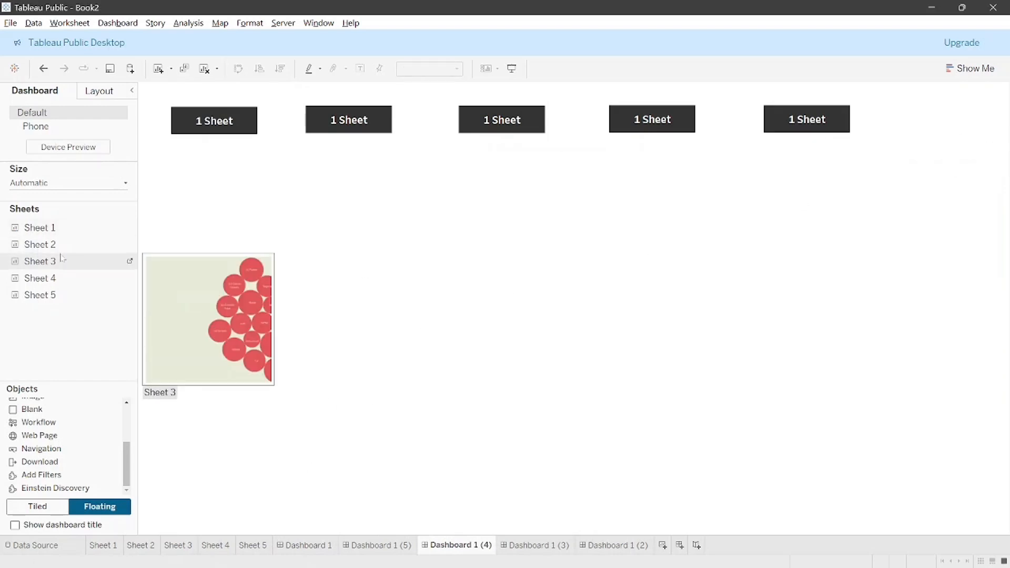
pyautogui.moveTo(40, 262); pyautogui.dragTo(155, 163)
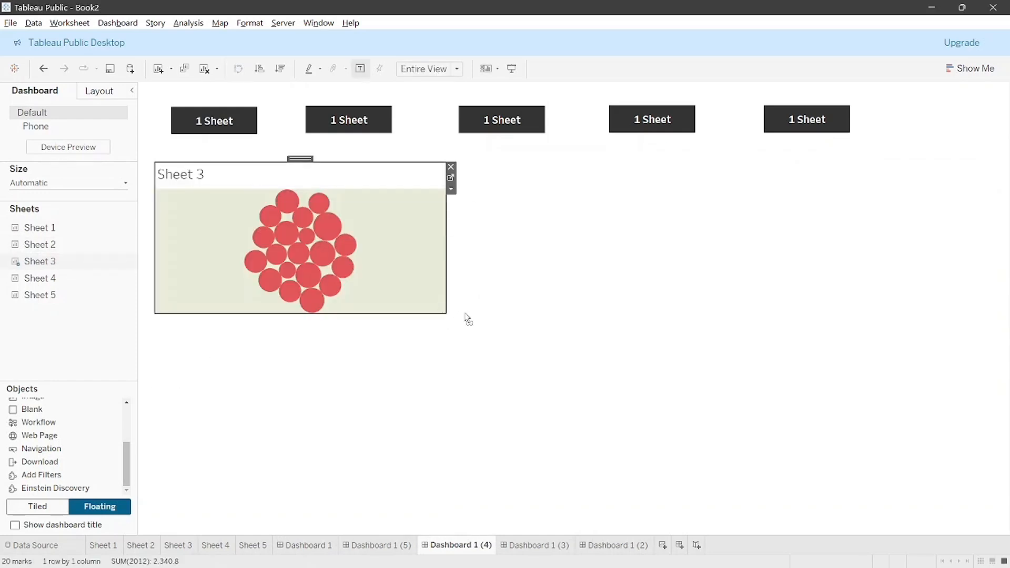
# Enlarge the floating Sheet 3 view on Dashboard 1 (4) to fill the area beneath the row of navigation buttons
pyautogui.moveTo(465, 314); pyautogui.dragTo(1001, 530)
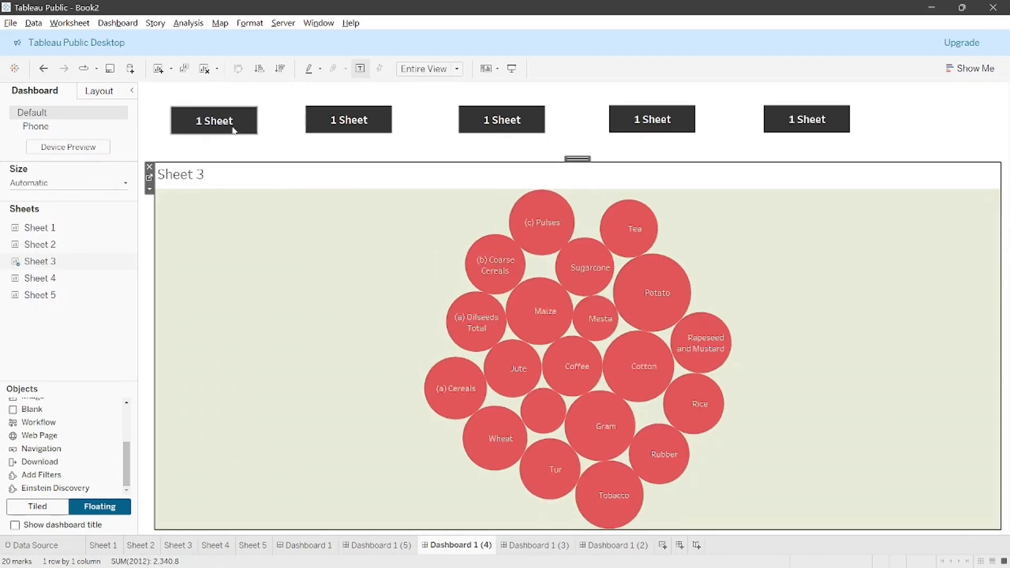
# Set the second navigation button on Dashboard 1 (4) to navigate to Dashboard 1 (5)
pyautogui.click(339, 124)
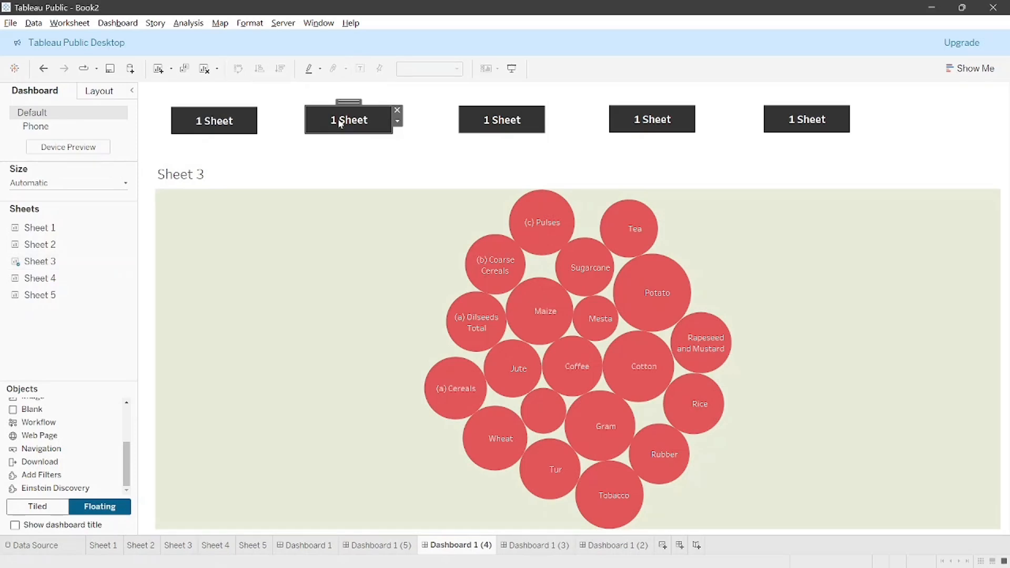
pyautogui.click(399, 122)
pyautogui.click(484, 132)
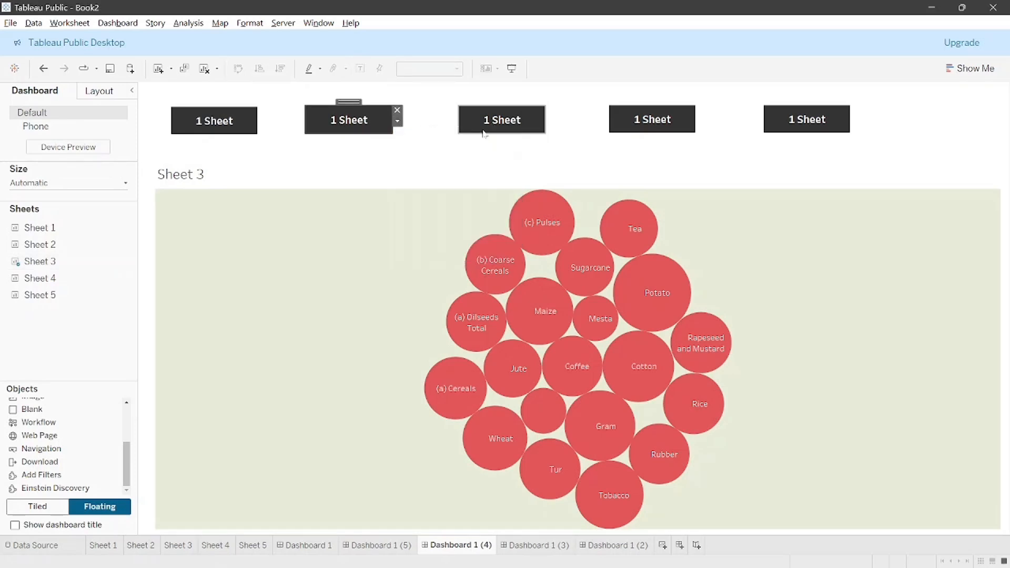
pyautogui.click(489, 181)
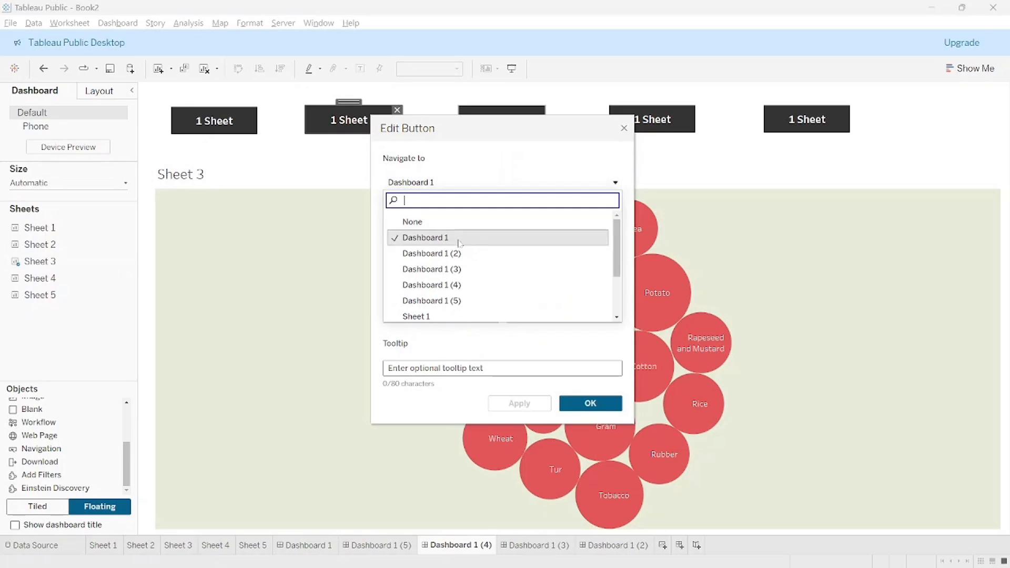
pyautogui.click(448, 300)
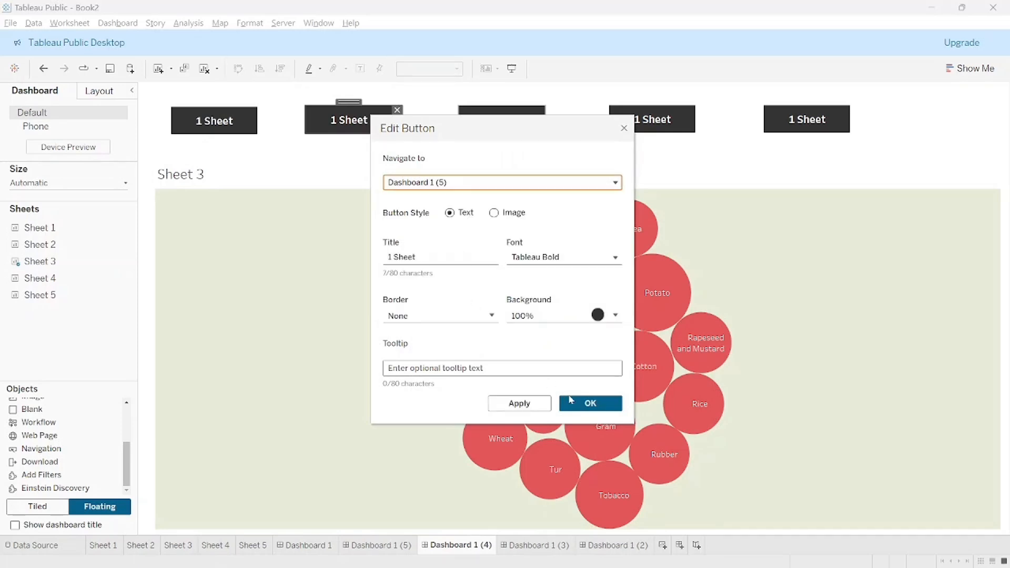
pyautogui.click(574, 404)
# Set the third navigation button on Dashboard 1 (4) to navigate to Dashboard 1 (4)
pyautogui.click(534, 121)
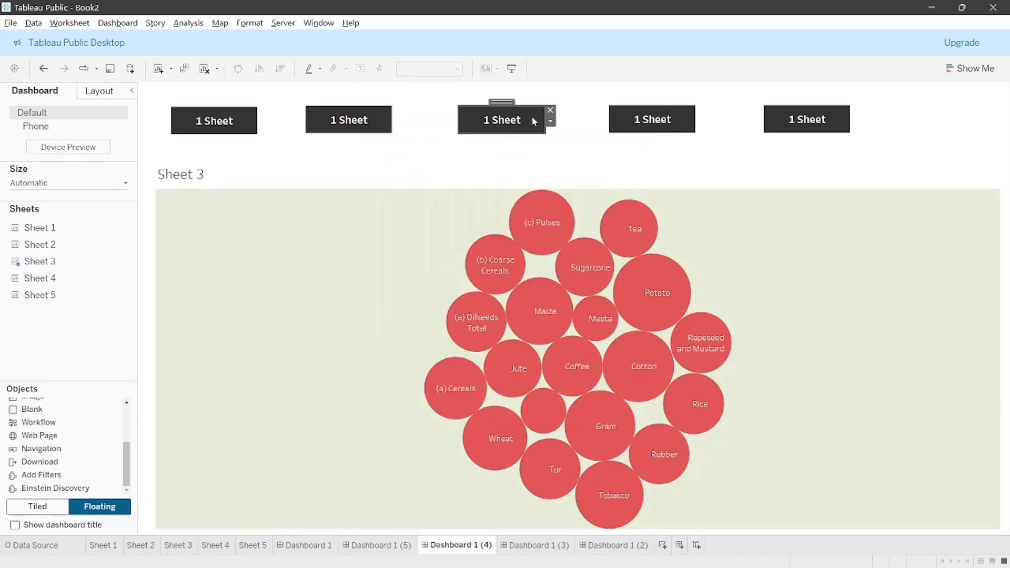
pyautogui.click(550, 121)
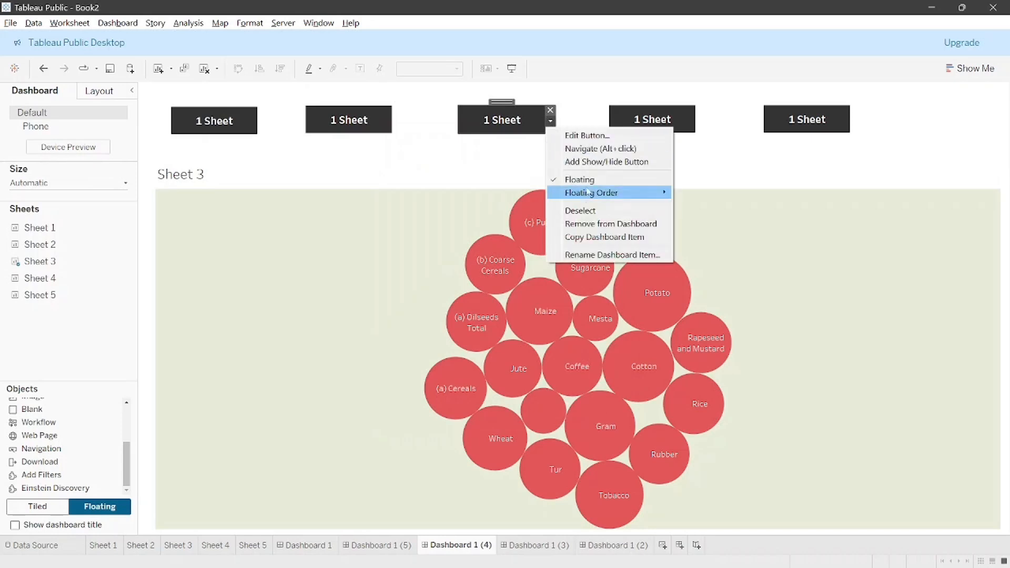
pyautogui.click(613, 137)
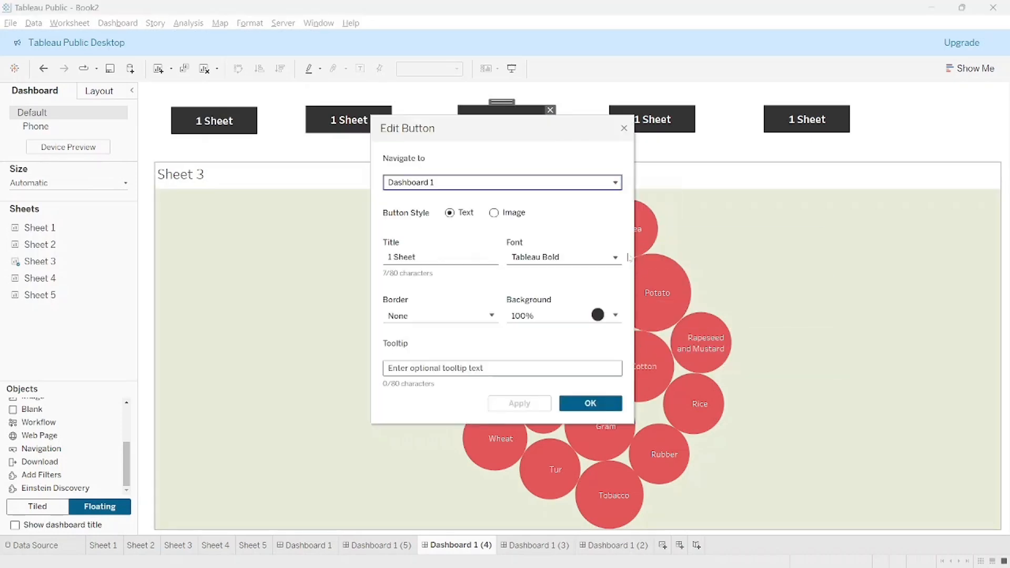
pyautogui.click(575, 184)
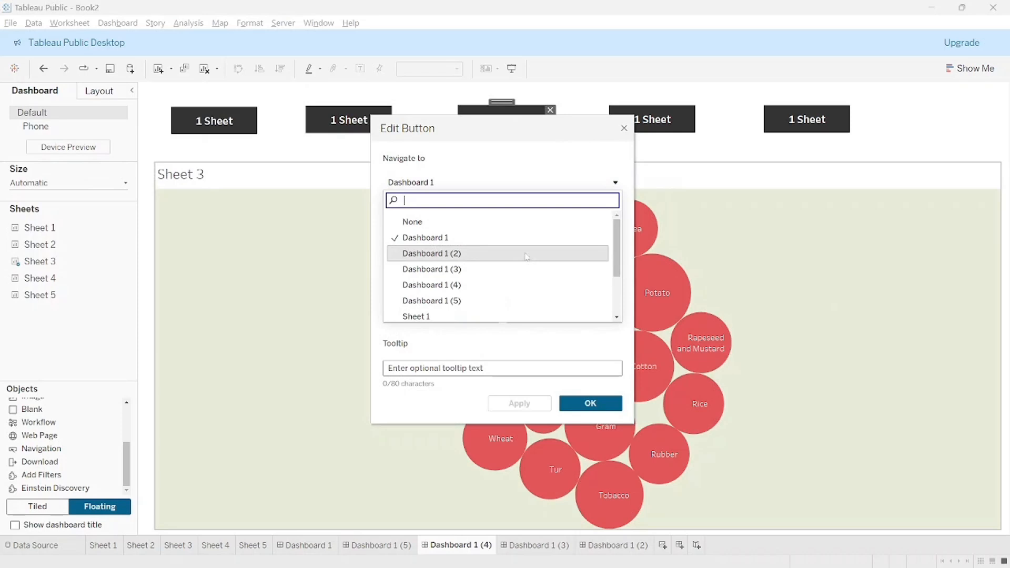
pyautogui.click(496, 284)
pyautogui.click(590, 404)
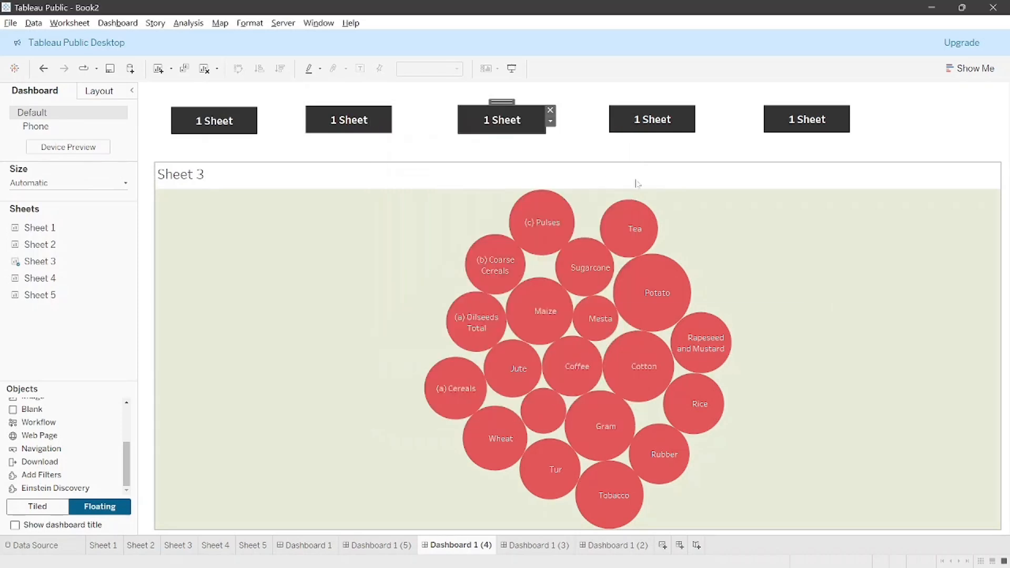
# Set the fourth navigation button on Dashboard 1 (4) to navigate to Dashboard 1 (3)
pyautogui.click(670, 116)
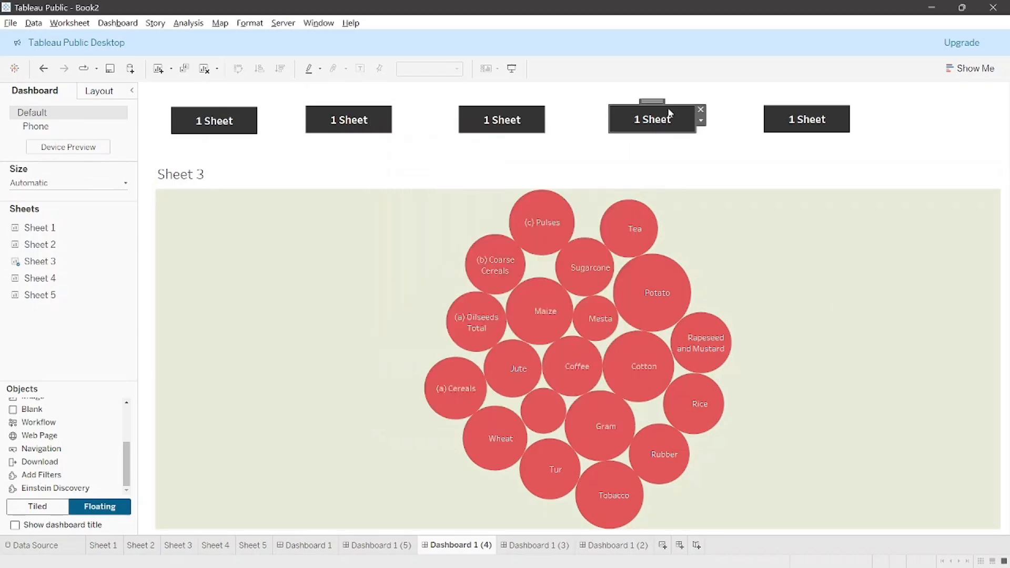
pyautogui.click(701, 120)
pyautogui.click(736, 135)
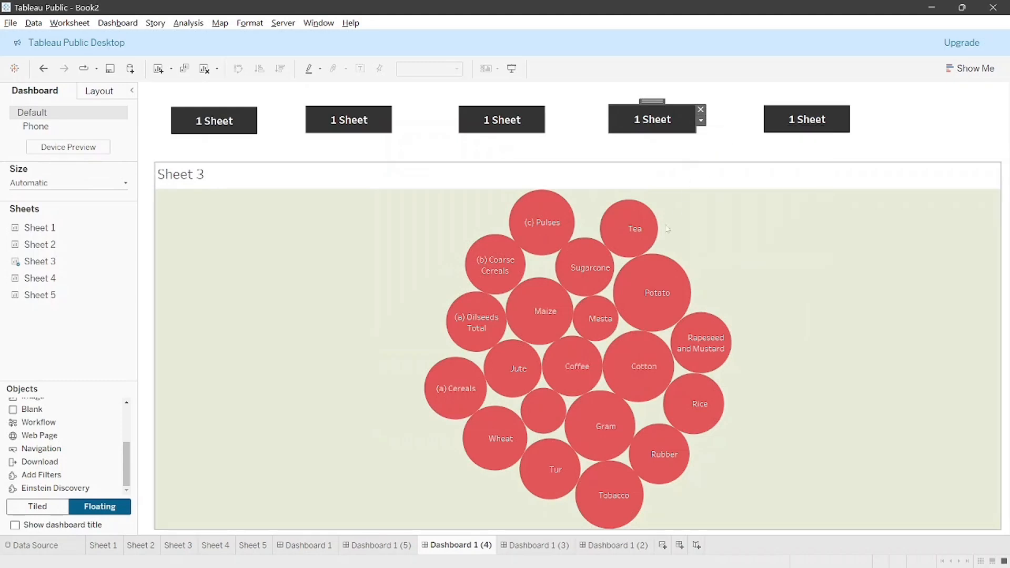
pyautogui.click(614, 183)
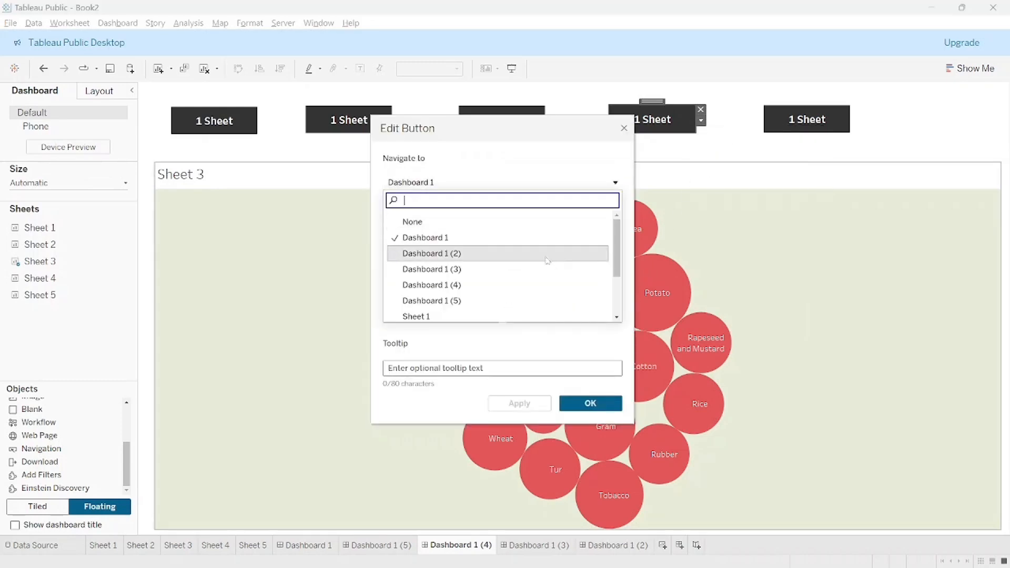
pyautogui.click(518, 269)
pyautogui.click(570, 404)
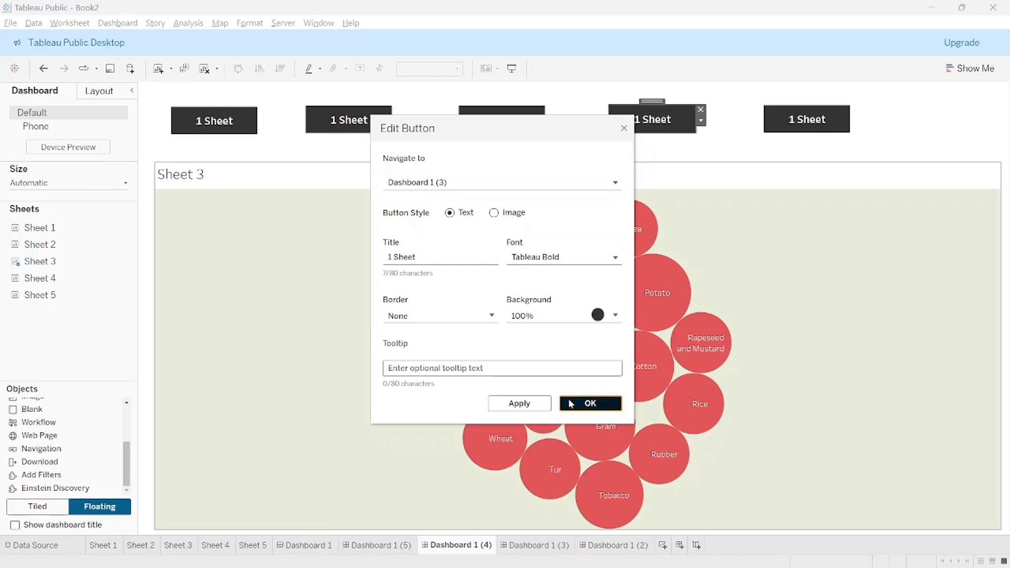
# Set the fifth navigation button on Dashboard 1 (4) to navigate to Dashboard 1 (2)
pyautogui.click(840, 117)
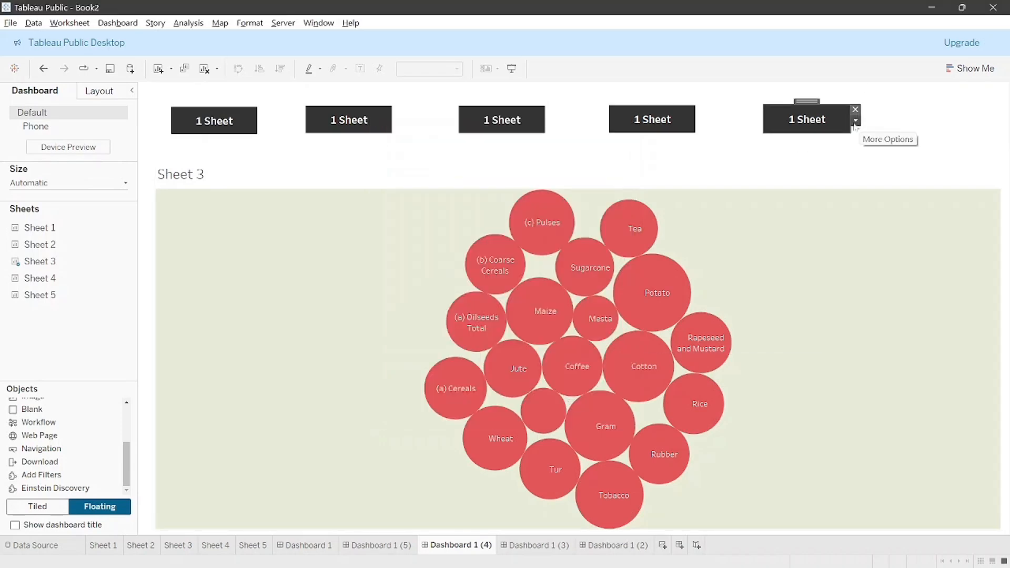
pyautogui.click(855, 120)
pyautogui.click(931, 136)
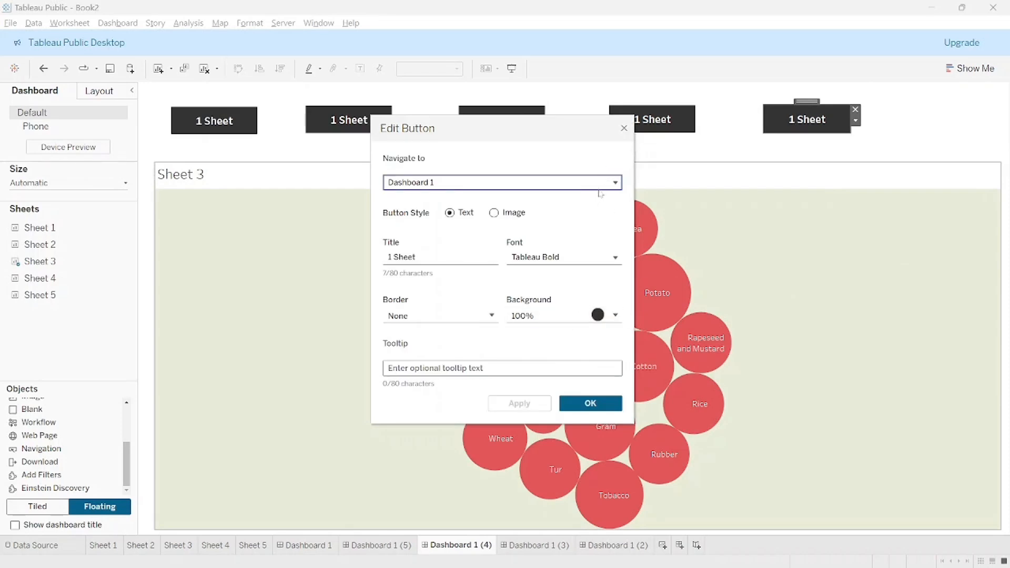
pyautogui.click(541, 185)
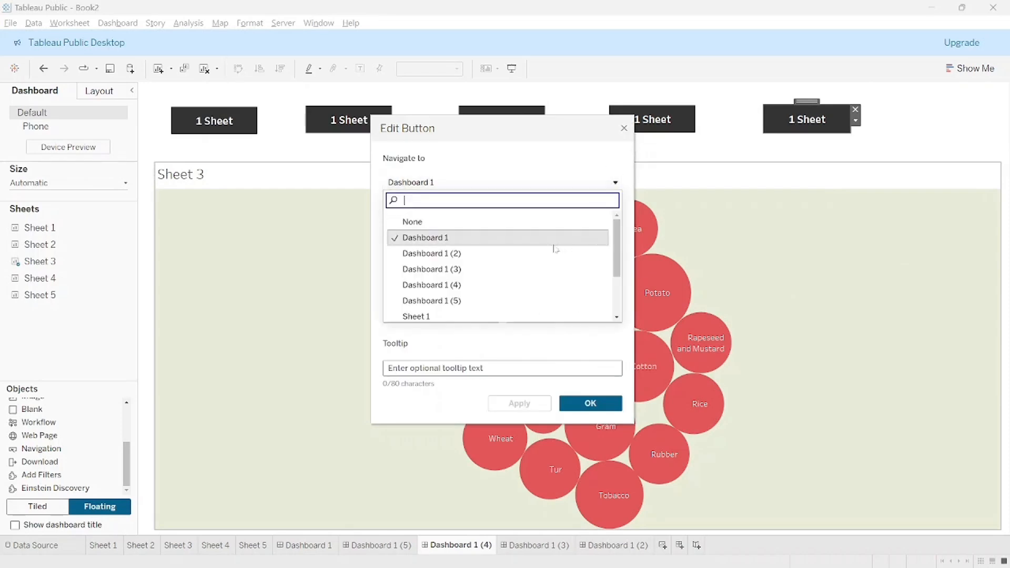
pyautogui.click(526, 254)
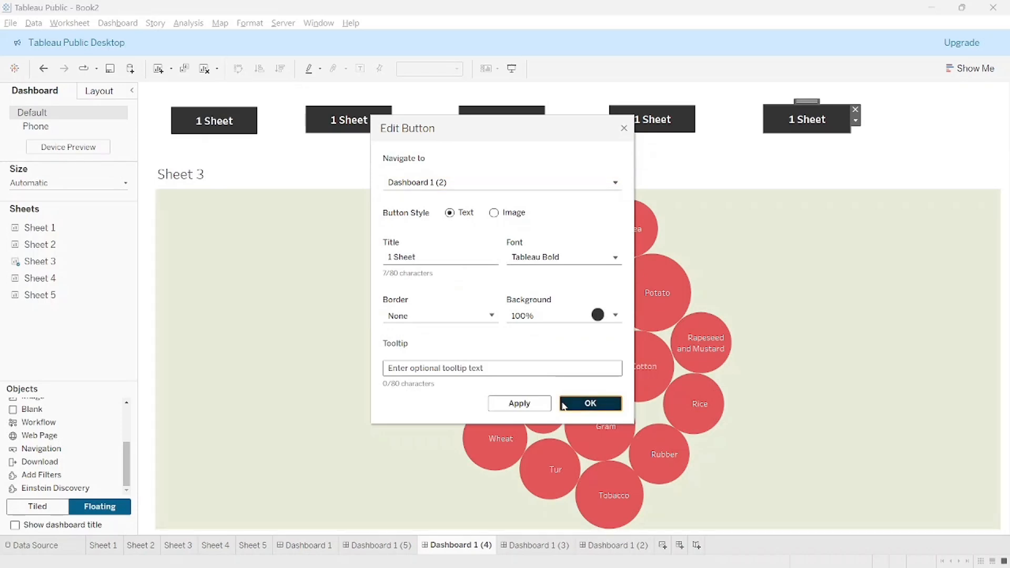
pyautogui.click(563, 404)
# Check which view each of the other dashboards contains, finishing on Dashboard 1
pyautogui.click(537, 546)
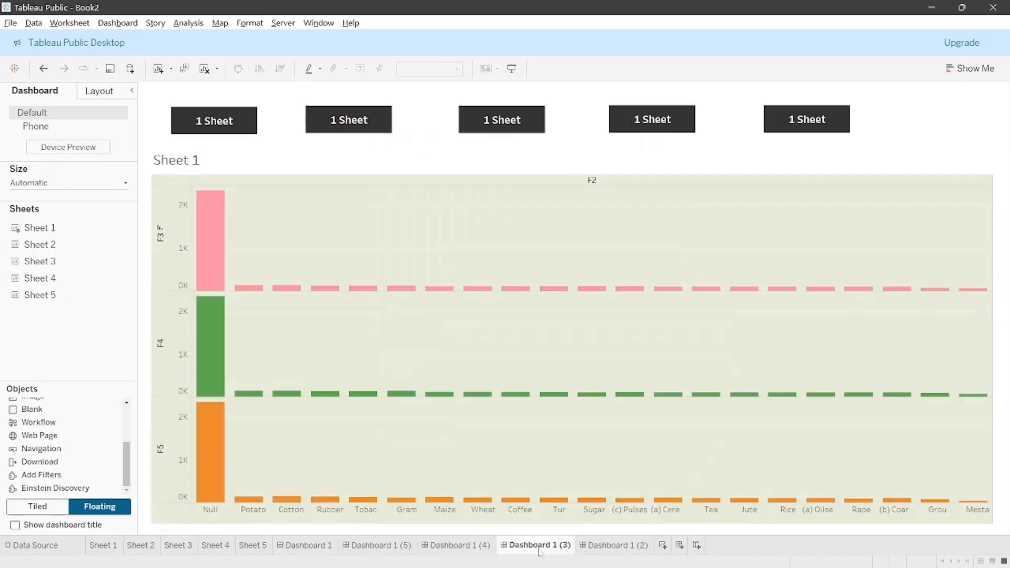
pyautogui.click(624, 546)
pyautogui.click(547, 545)
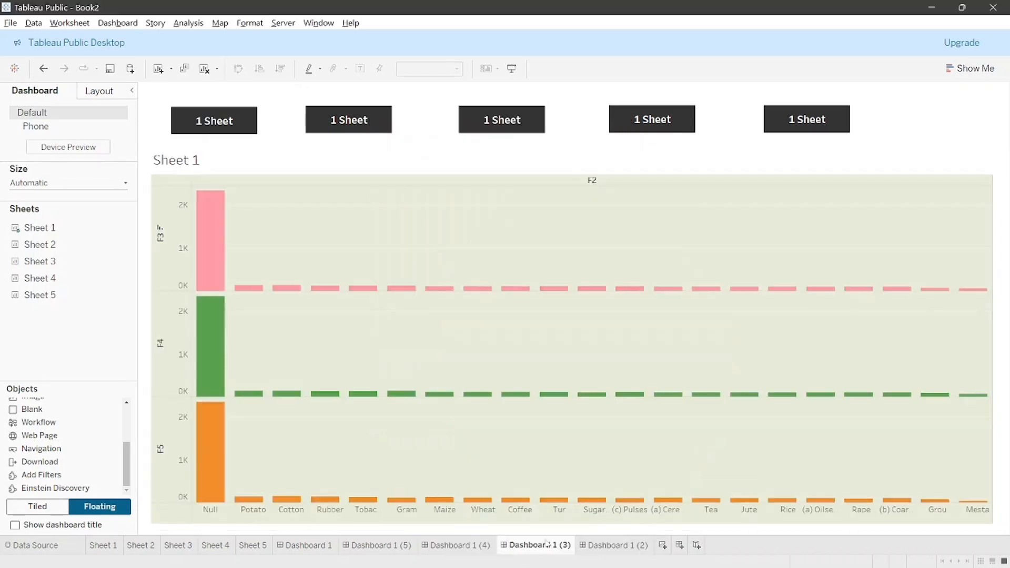
pyautogui.click(460, 545)
pyautogui.click(365, 547)
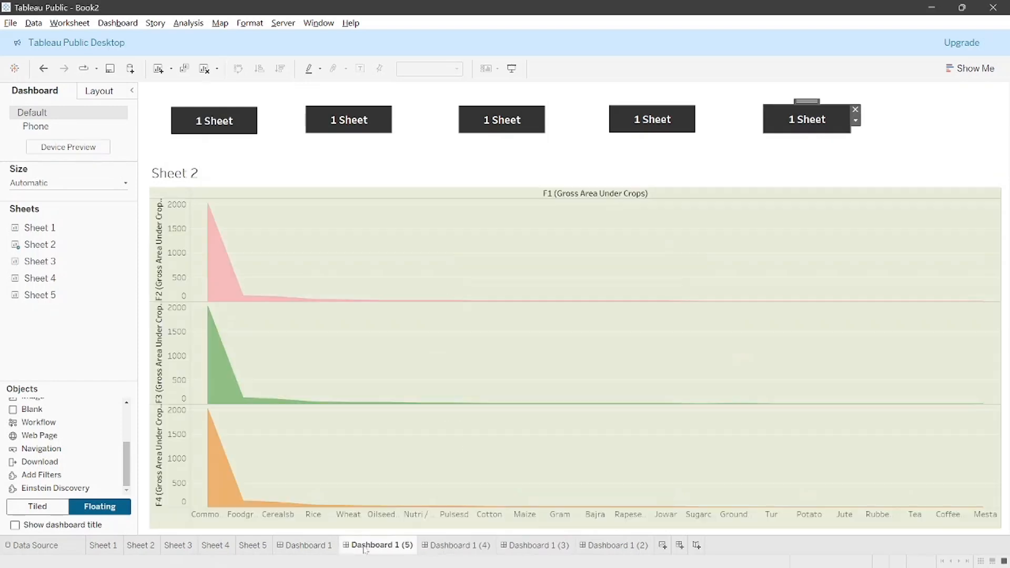
pyautogui.click(316, 547)
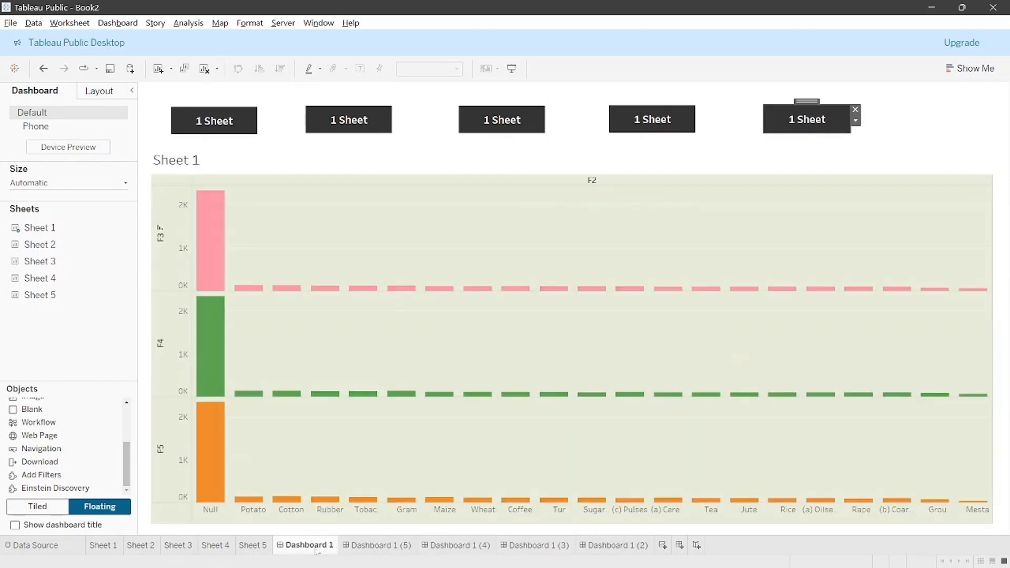
# Test the second to fifth navigation buttons in presentation mode, then return to editing on Dashboard 1 (4)
pyautogui.click(512, 69)
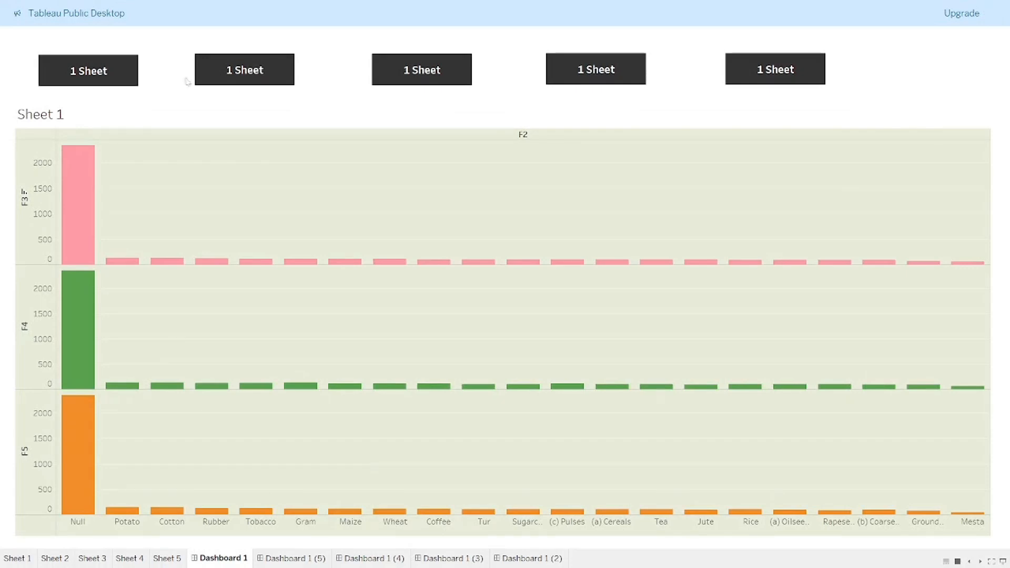
pyautogui.click(239, 75)
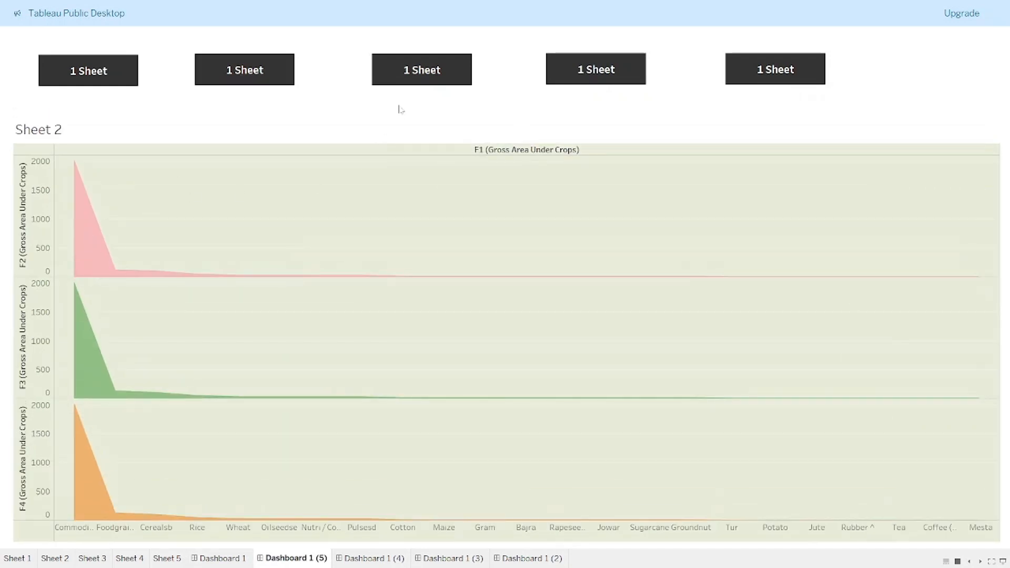
pyautogui.click(419, 74)
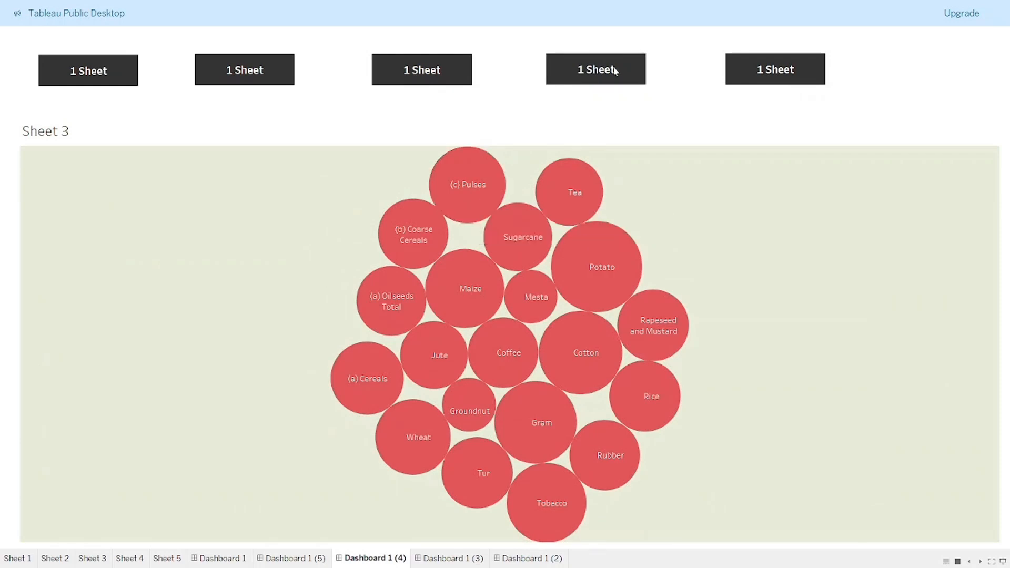
pyautogui.click(615, 71)
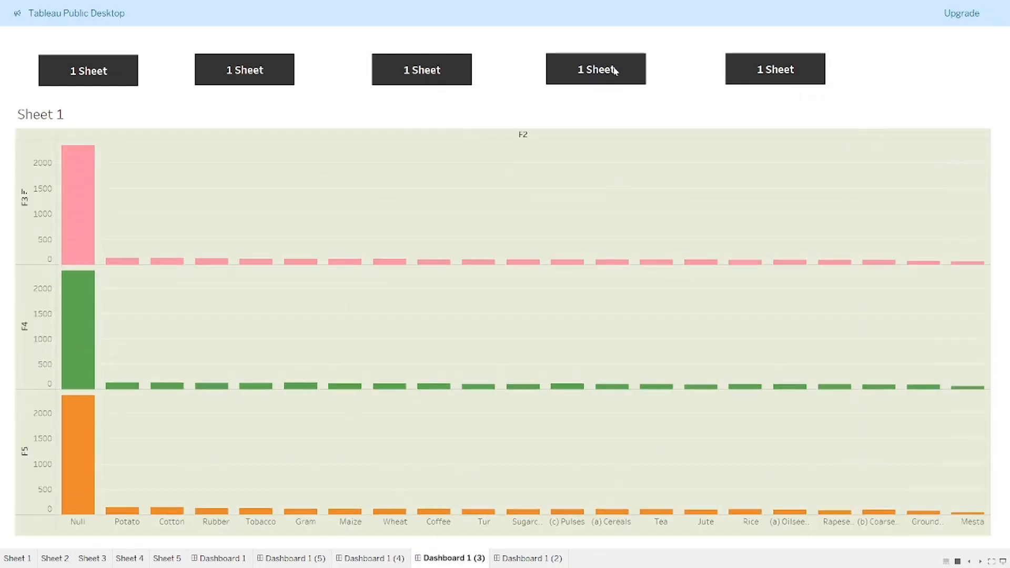
pyautogui.click(749, 74)
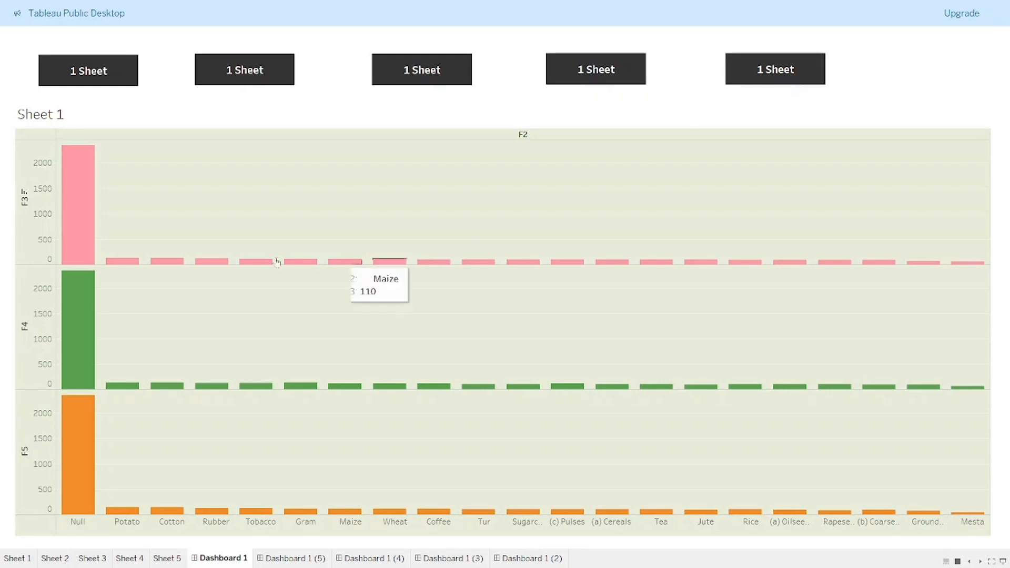
pyautogui.click(293, 77)
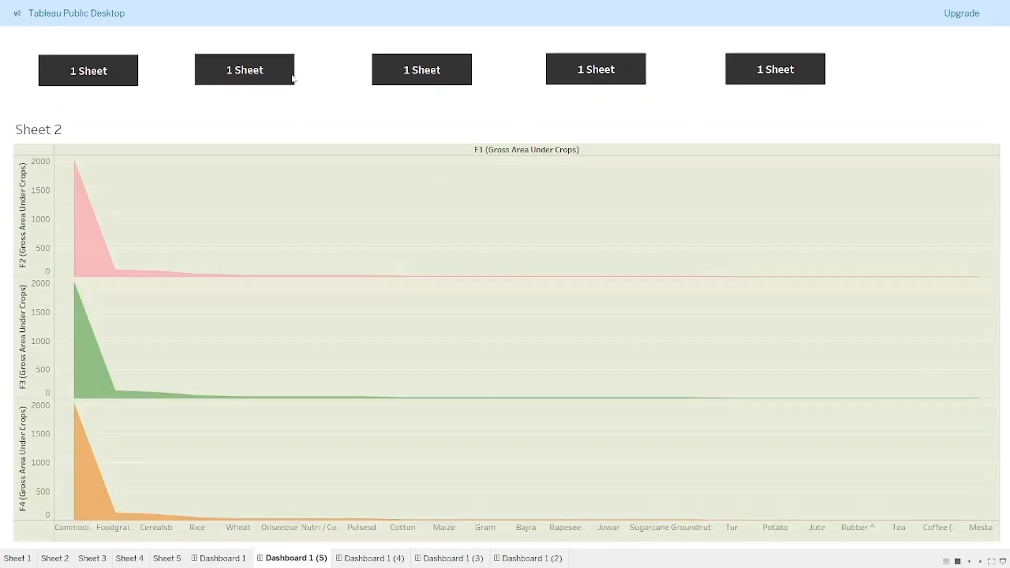
pyautogui.click(407, 78)
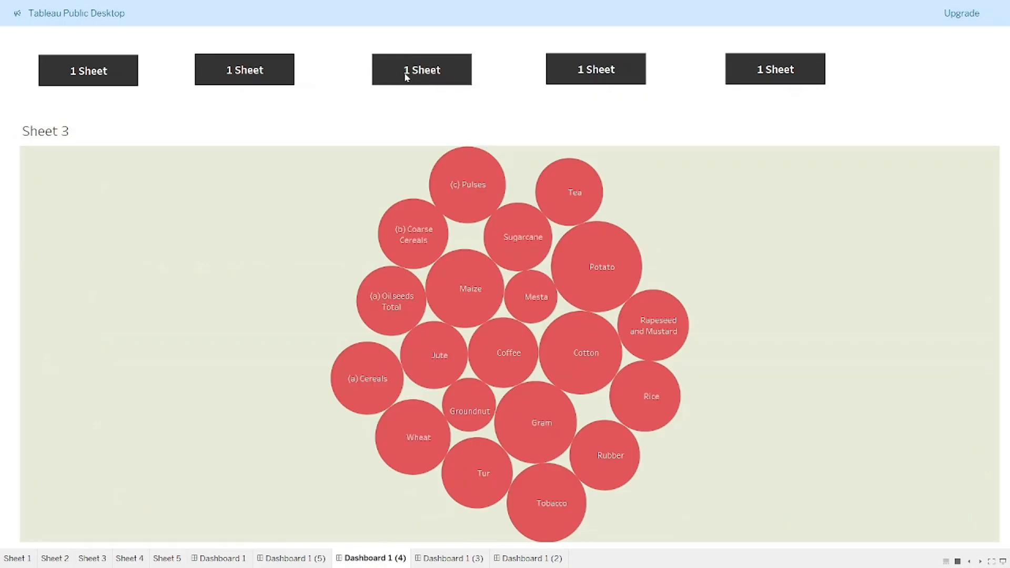
pyautogui.press('Escape')
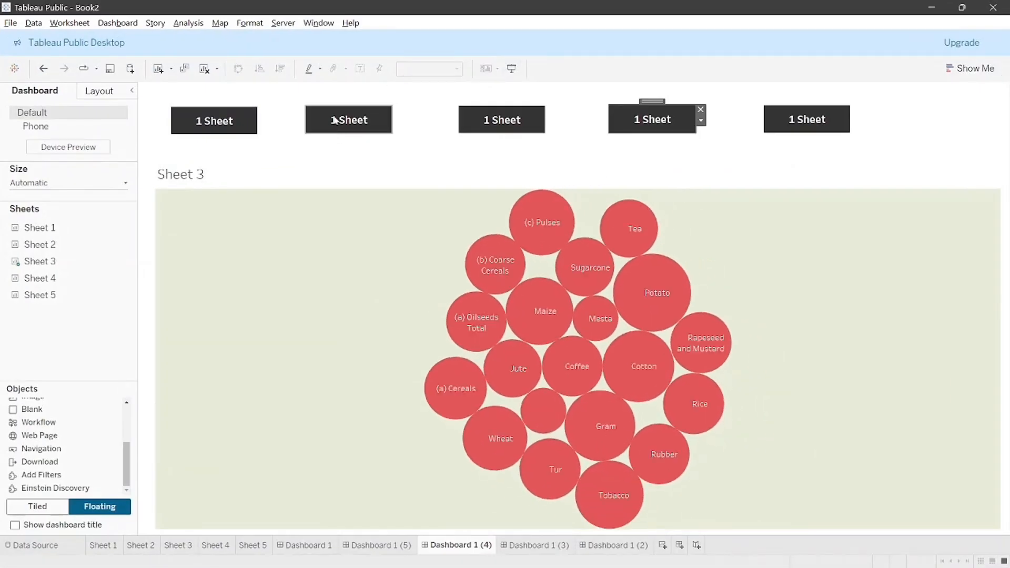
# Change the title of the second navigation button on Dashboard 1 (4) to "2 Sheet"
pyautogui.click(336, 120)
pyautogui.click(397, 121)
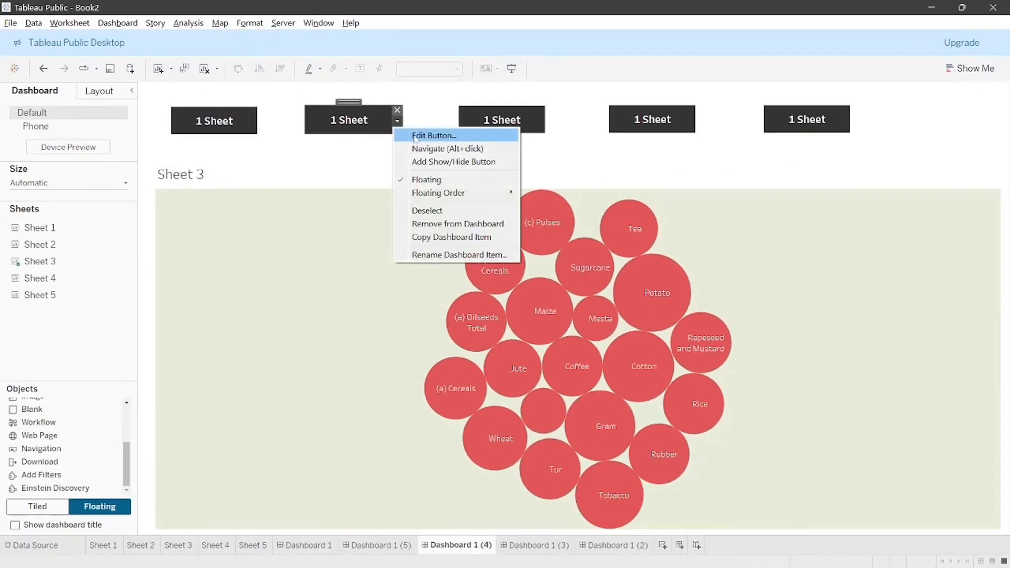
pyautogui.click(419, 136)
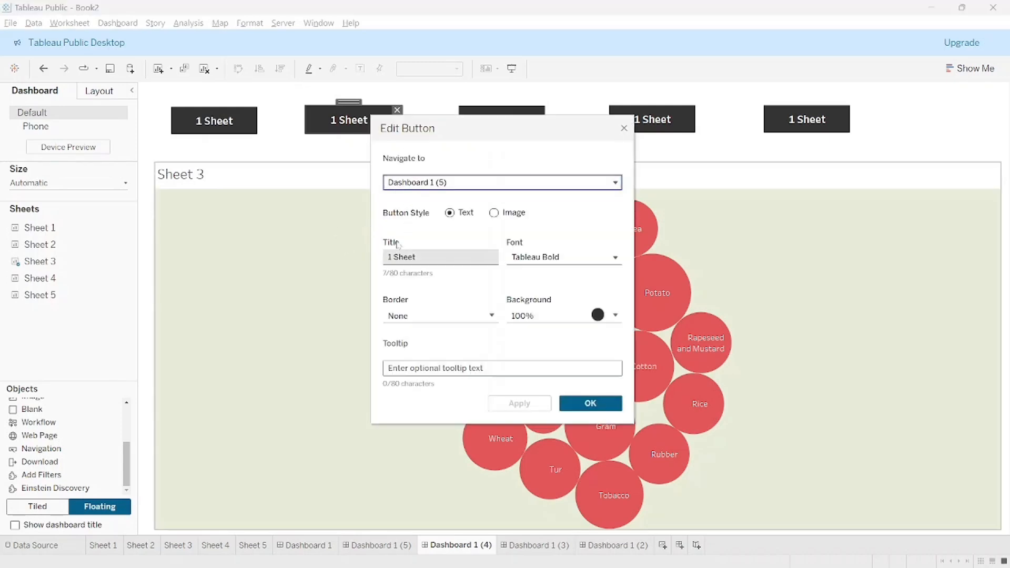
pyautogui.click(392, 258)
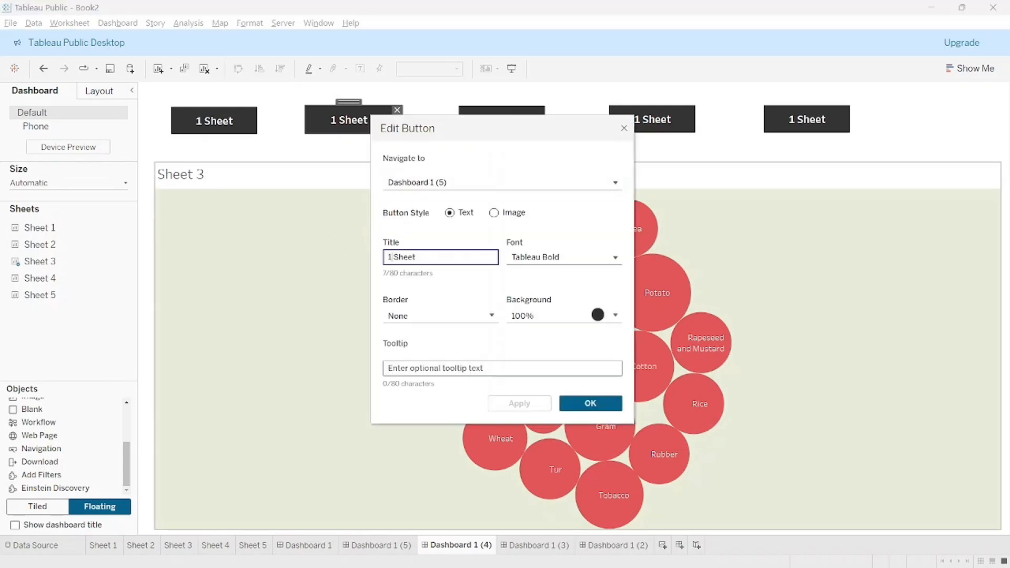
pyautogui.press('BackSpace')
pyautogui.write('2')
pyautogui.click(594, 412)
pyautogui.click(603, 402)
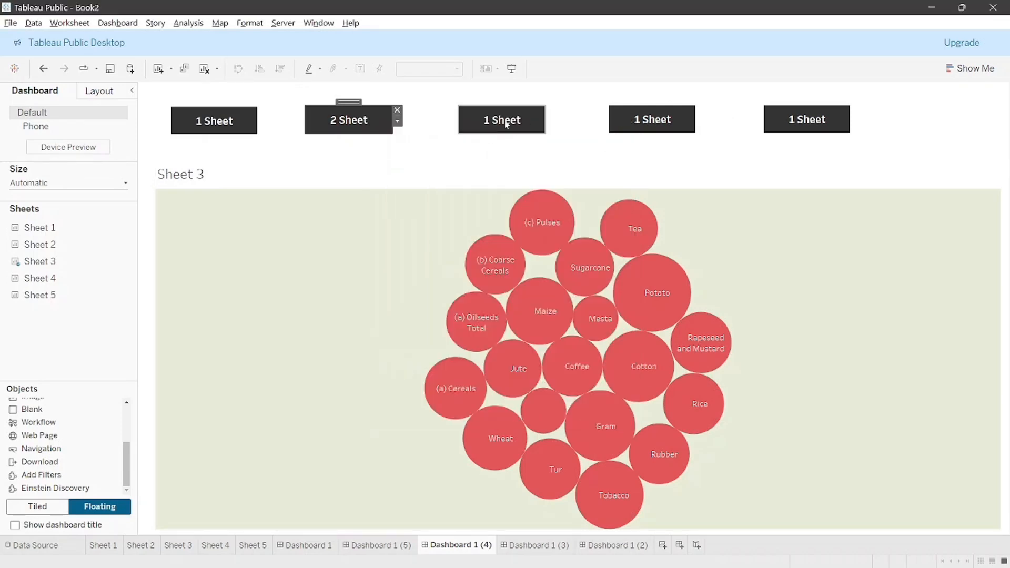
# Change the title of the third navigation button on Dashboard 1 (4) to "3 Sheet"
pyautogui.click(503, 122)
pyautogui.click(551, 122)
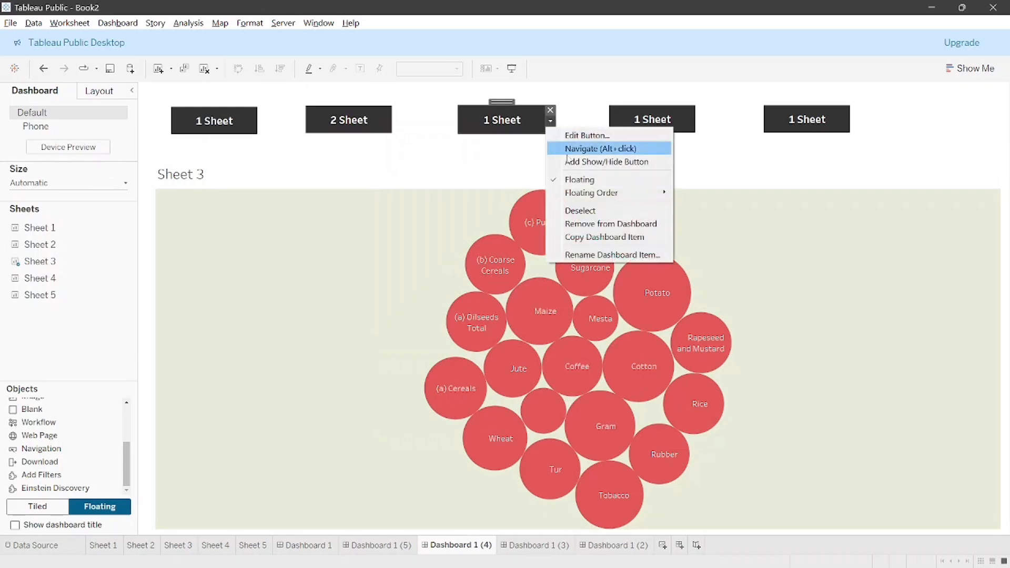
pyautogui.click(581, 136)
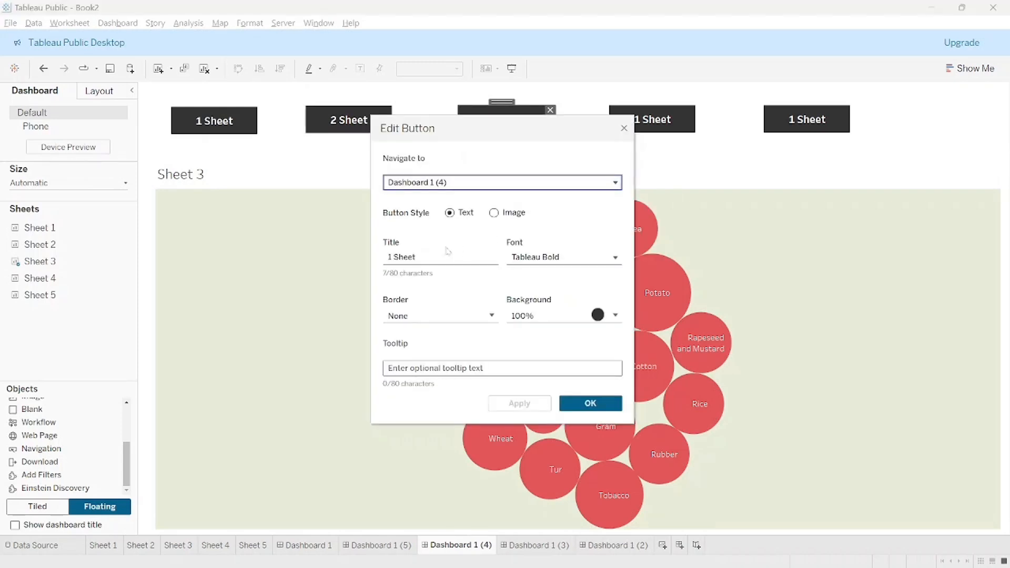
pyautogui.click(390, 256)
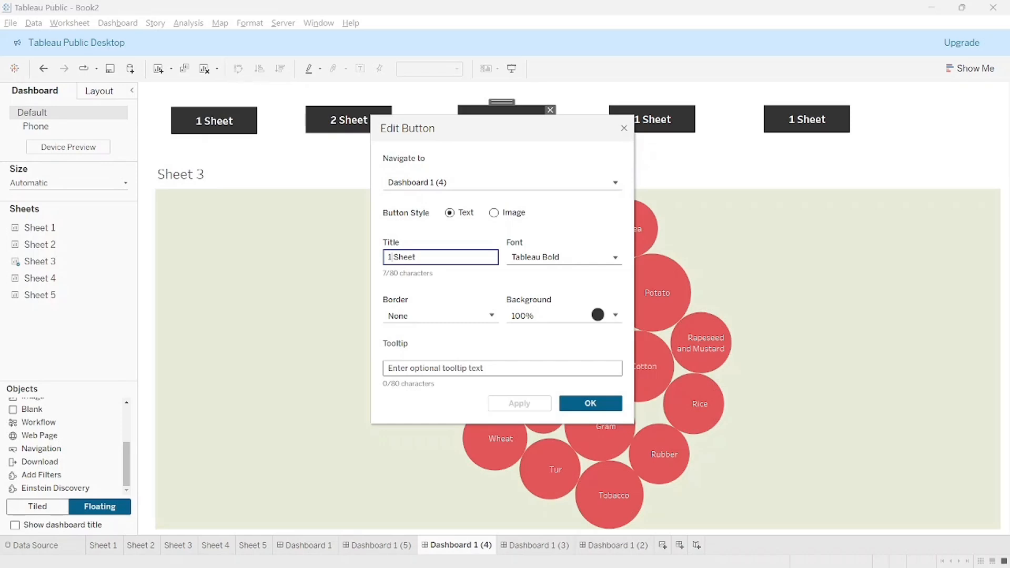
pyautogui.press('BackSpace')
pyautogui.write('3')
pyautogui.click(590, 404)
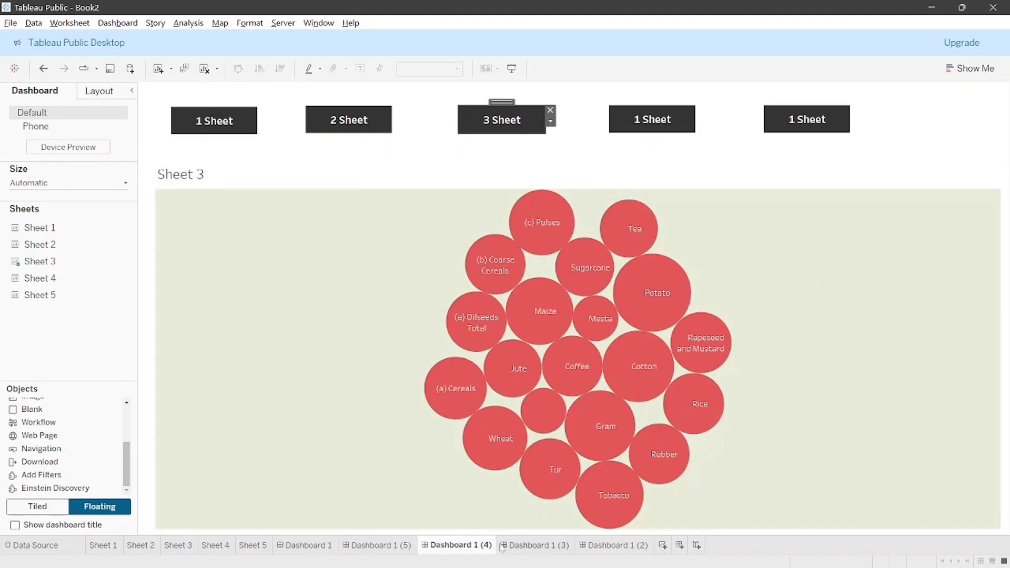
# Check the contents and button titles of the other dashboards, look at Sheet 5, and return to Dashboard 1 (4)
pyautogui.click(535, 545)
pyautogui.click(585, 544)
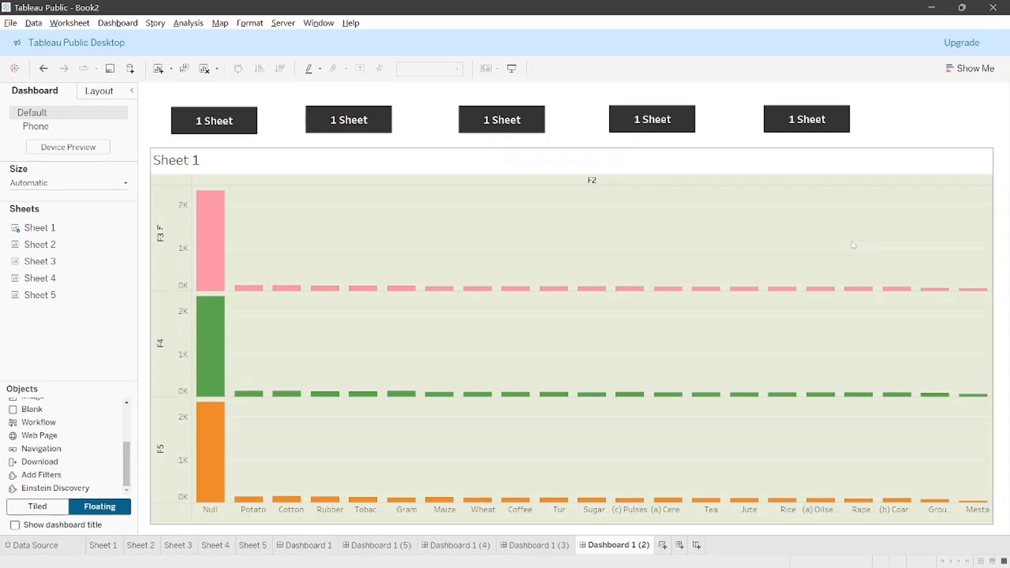
pyautogui.click(816, 126)
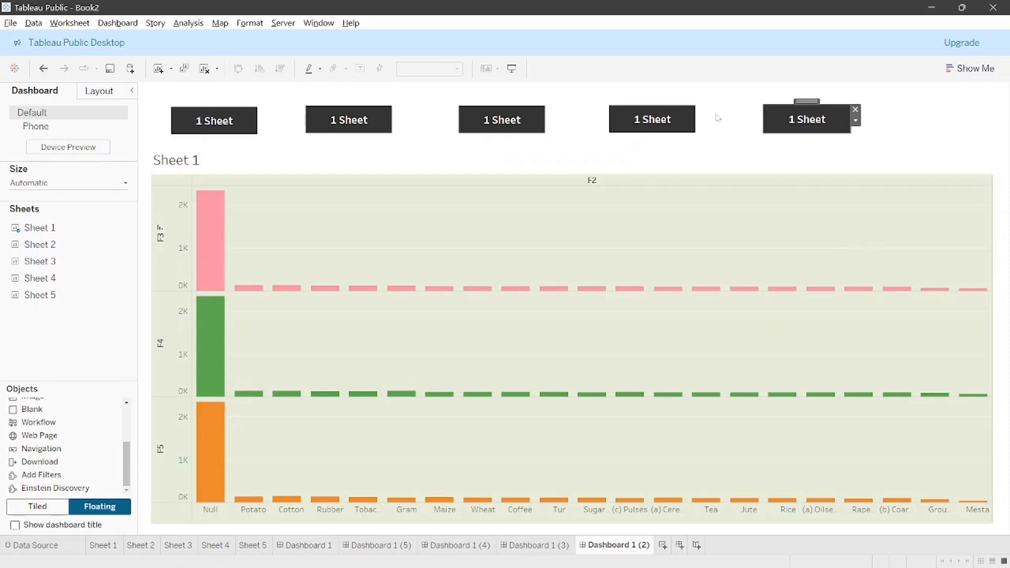
pyautogui.click(677, 124)
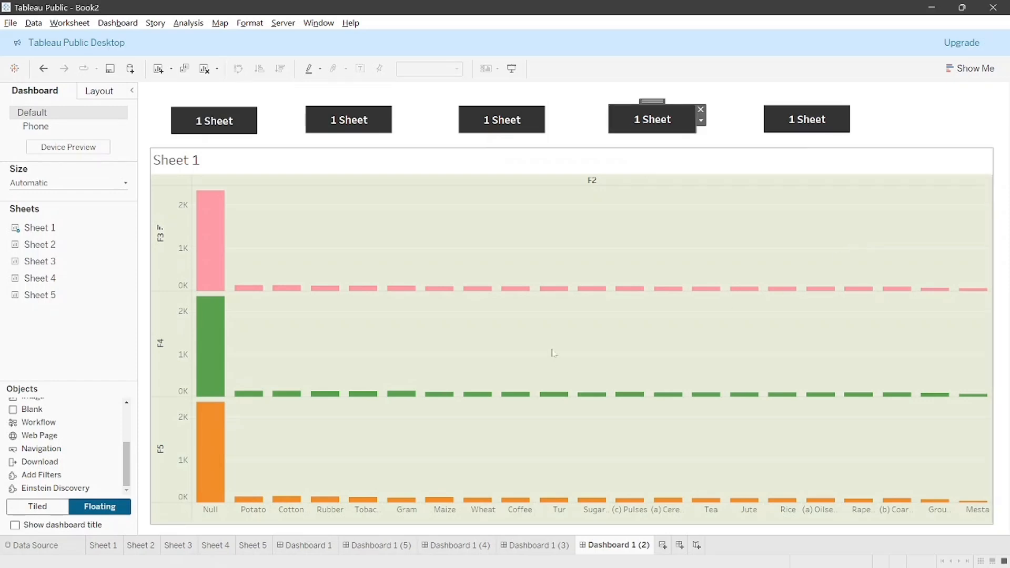
pyautogui.click(461, 547)
pyautogui.click(400, 547)
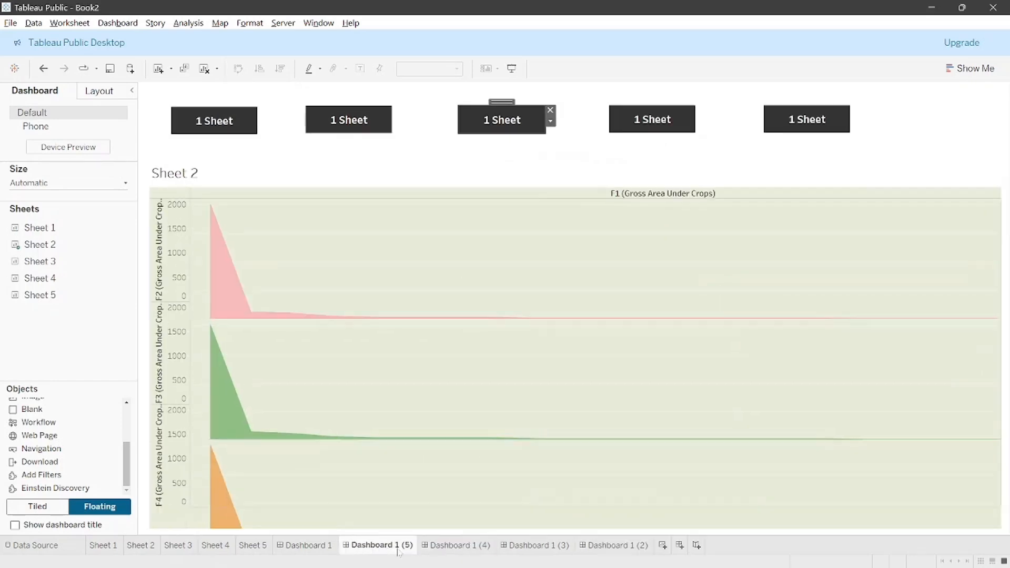
pyautogui.click(318, 549)
pyautogui.click(261, 548)
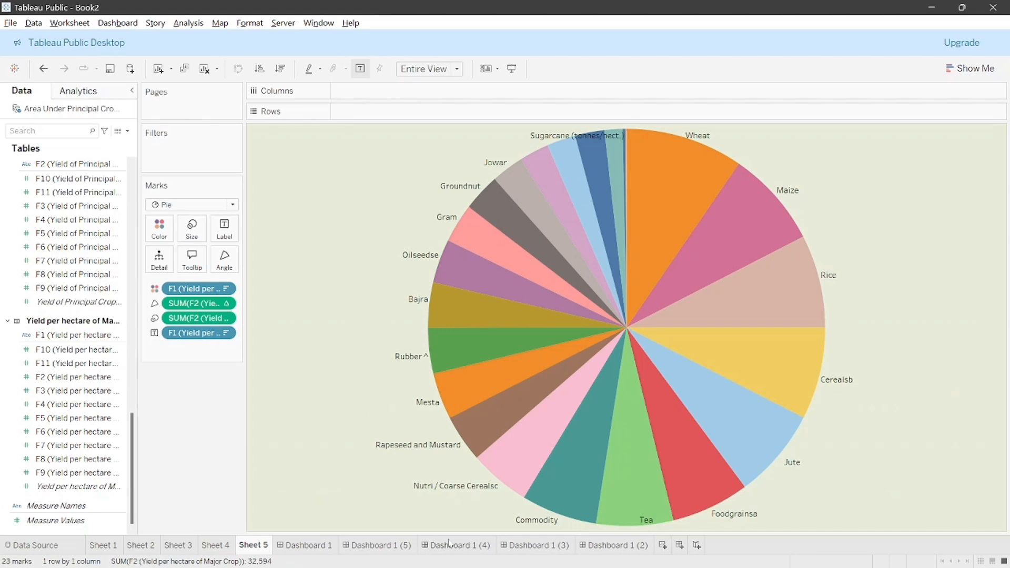
pyautogui.click(448, 544)
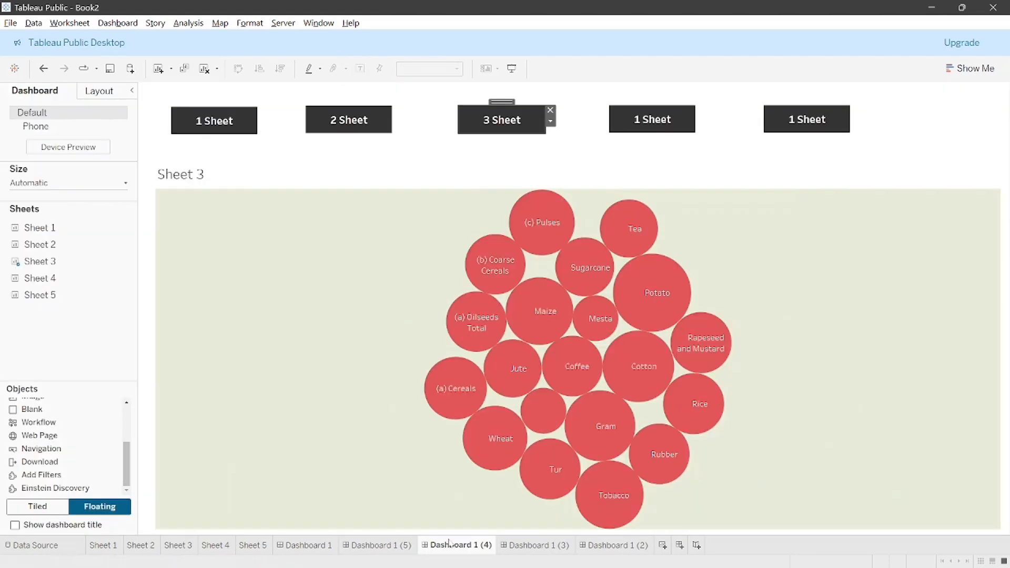